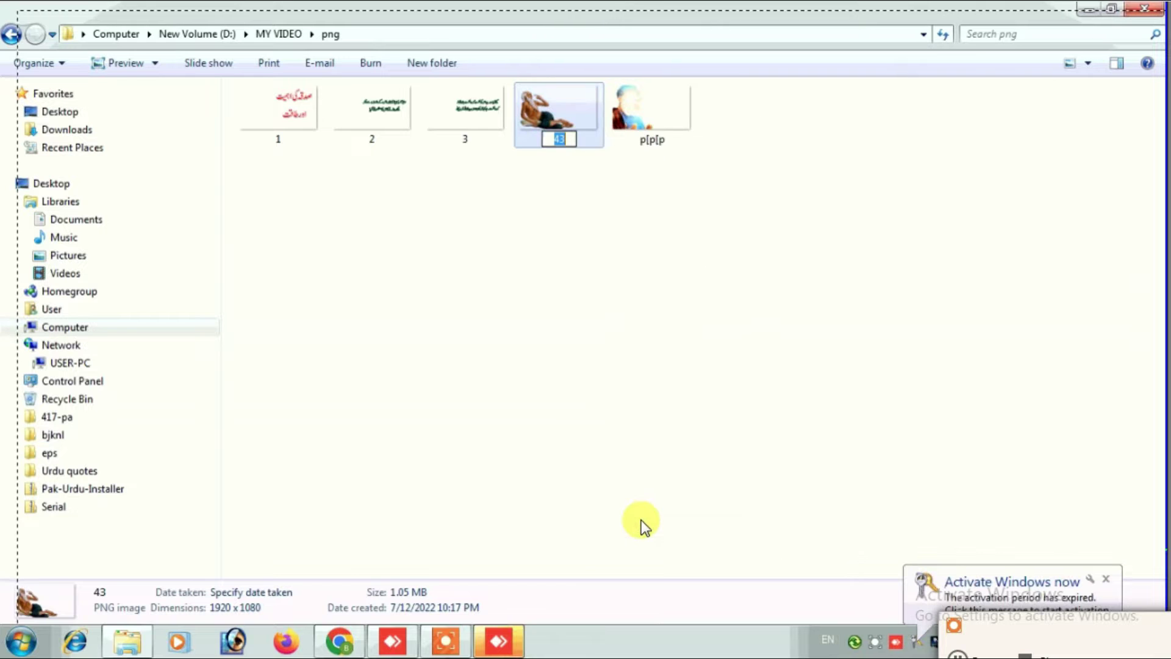
Rename the image 43 in the png folder to 0 and return to the MY VIDEO folder
click(579, 378)
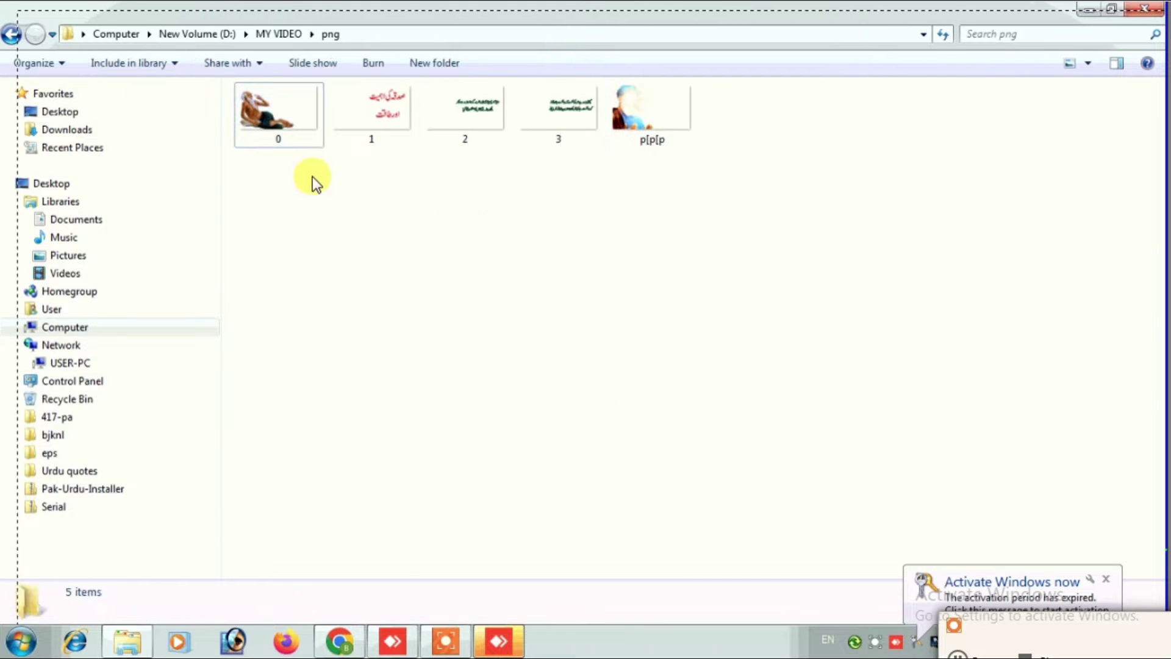
click(17, 37)
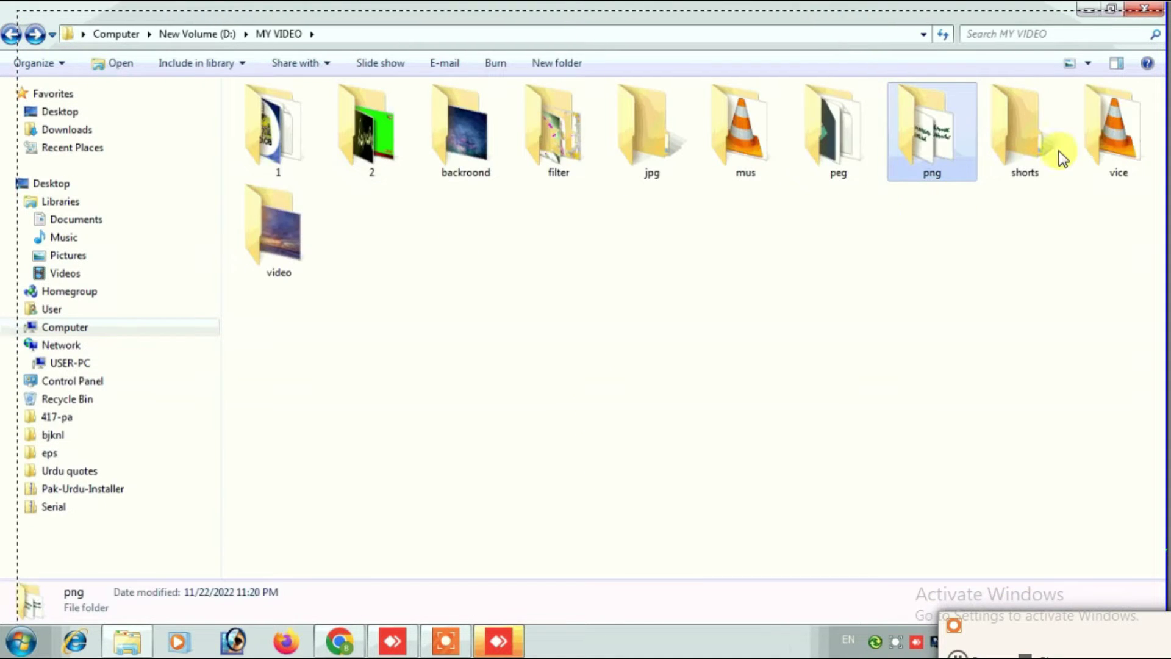
Look through the vice and mus folders inside MY VIDEO
double_click(1111, 128)
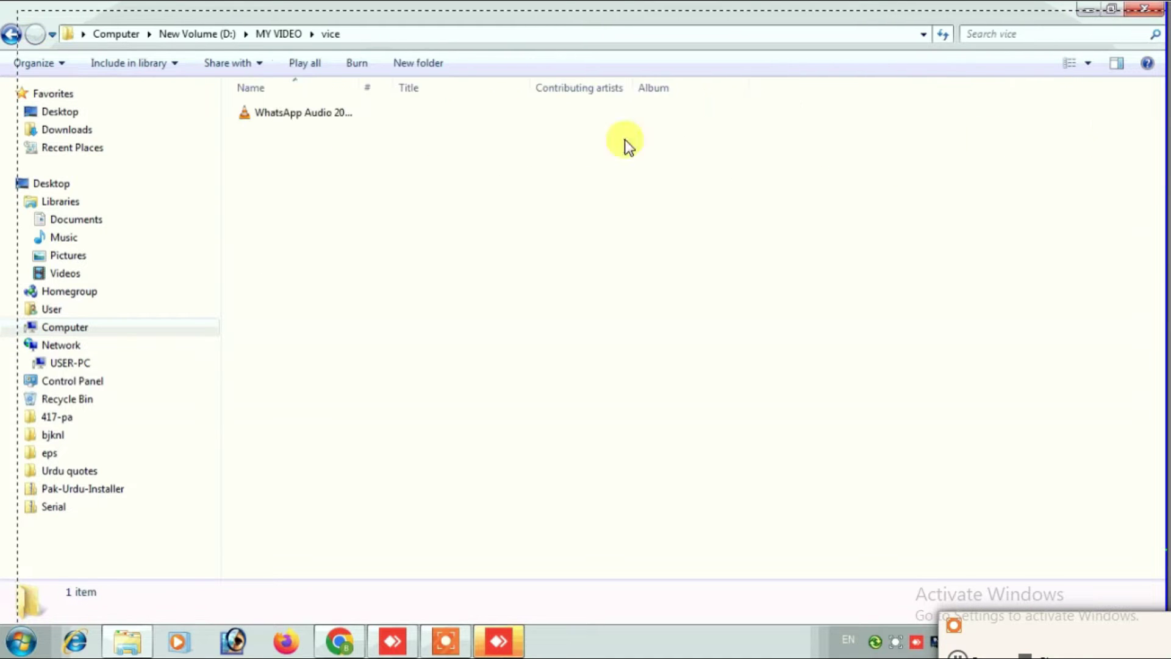
key(BackSpace)
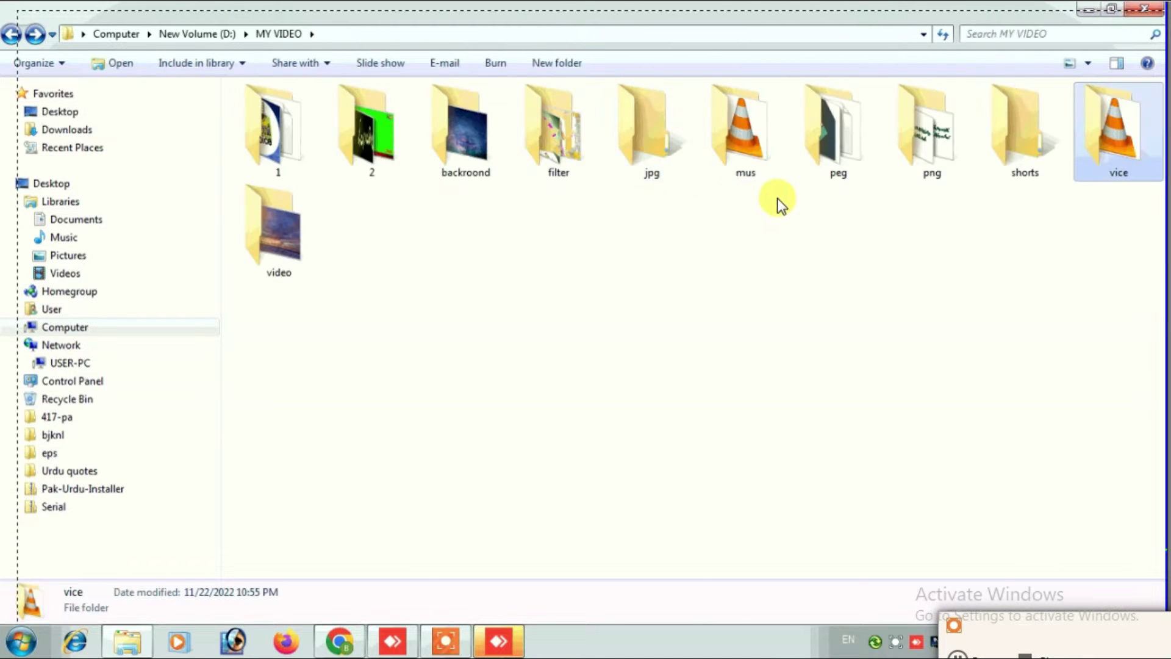
double_click(746, 153)
key(BackSpace)
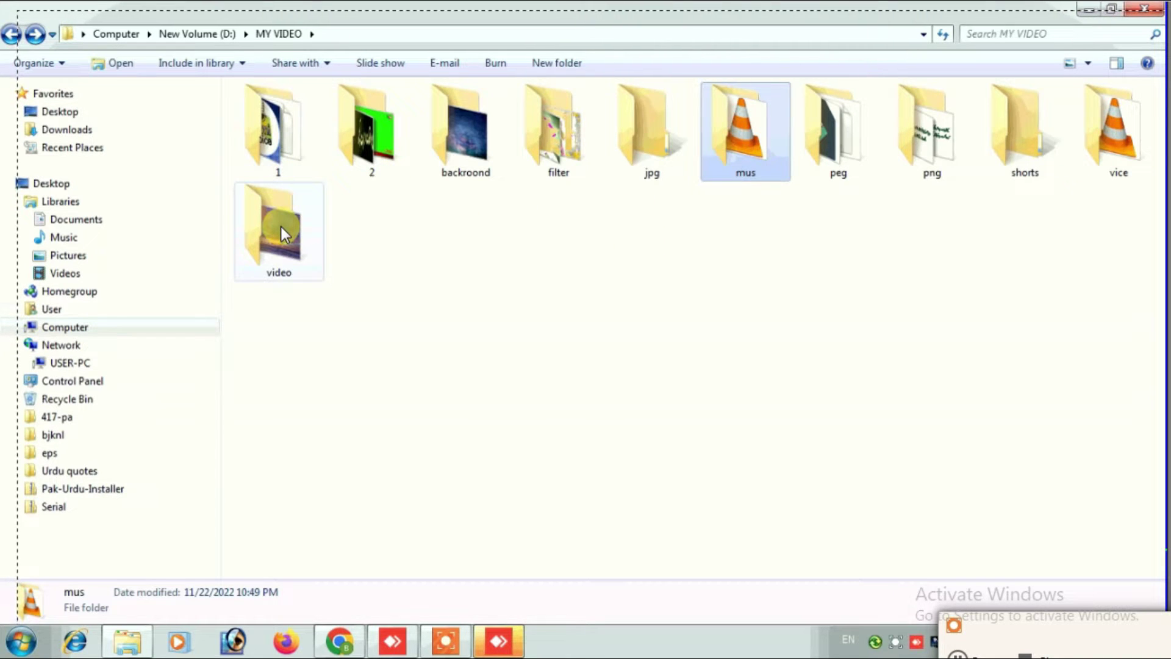
In the video folder, copy the name of the clip Ocean - 62249, then shorten that clip's name to Ocean - 6224
double_click(281, 227)
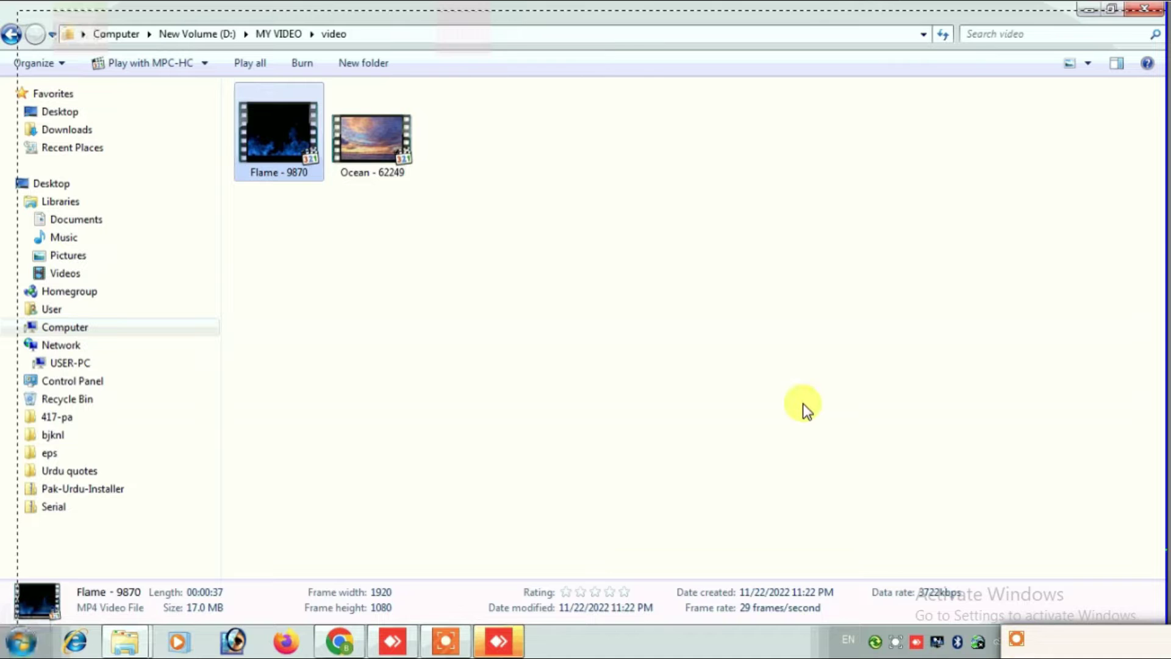
right_click(365, 166)
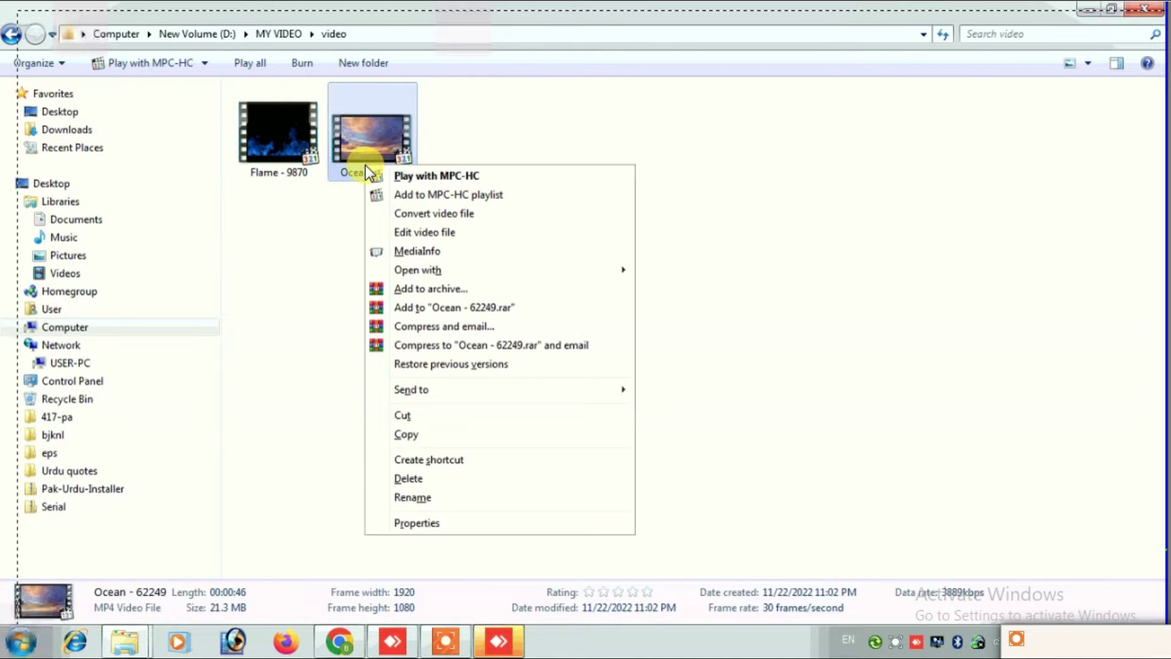
click(438, 501)
key(ctrl+c)
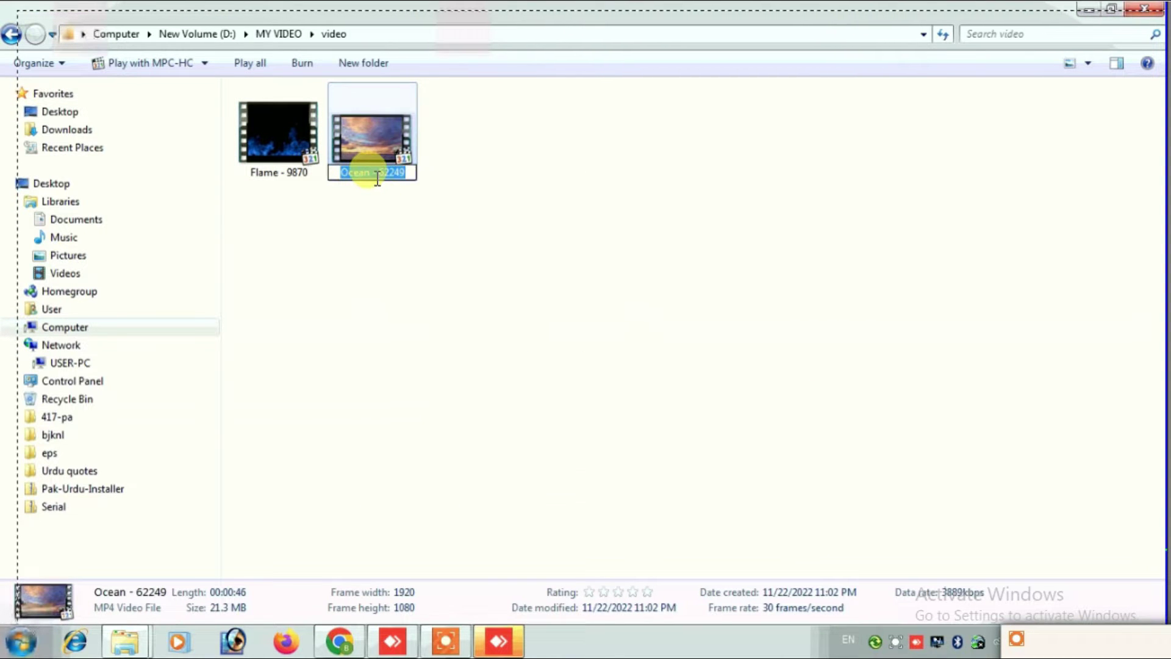
right_click(374, 180)
click(409, 177)
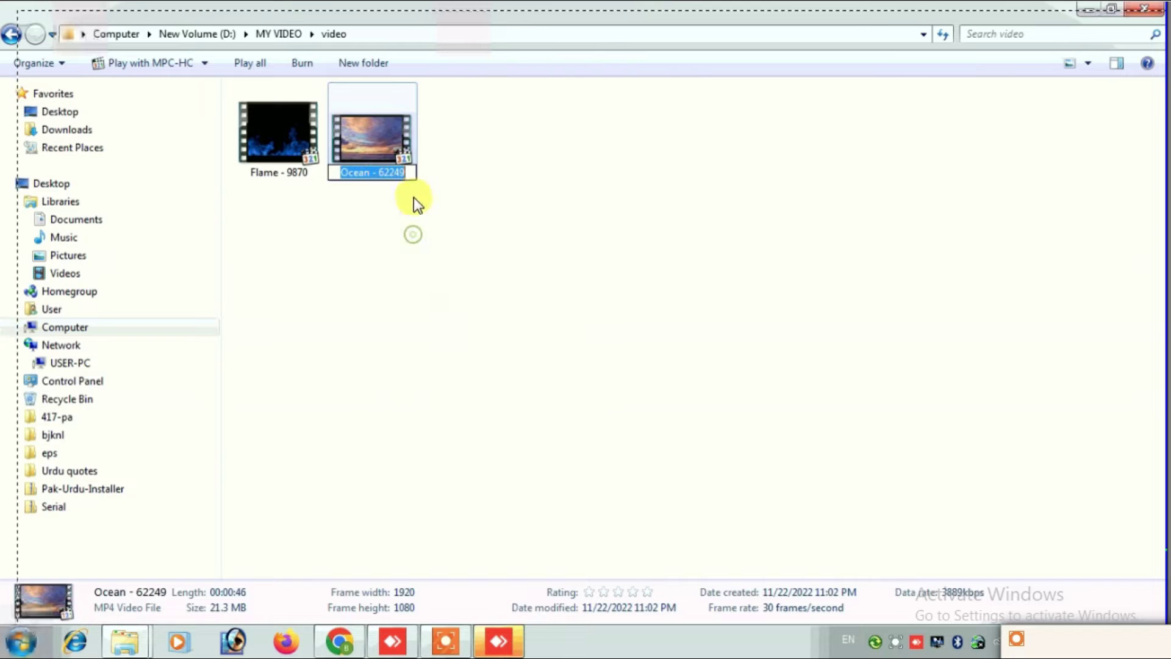
click(409, 175)
key(BackSpace)
click(391, 232)
Rename the Flame - 9870 clip with the copied name Ocean - 62249
right_click(280, 140)
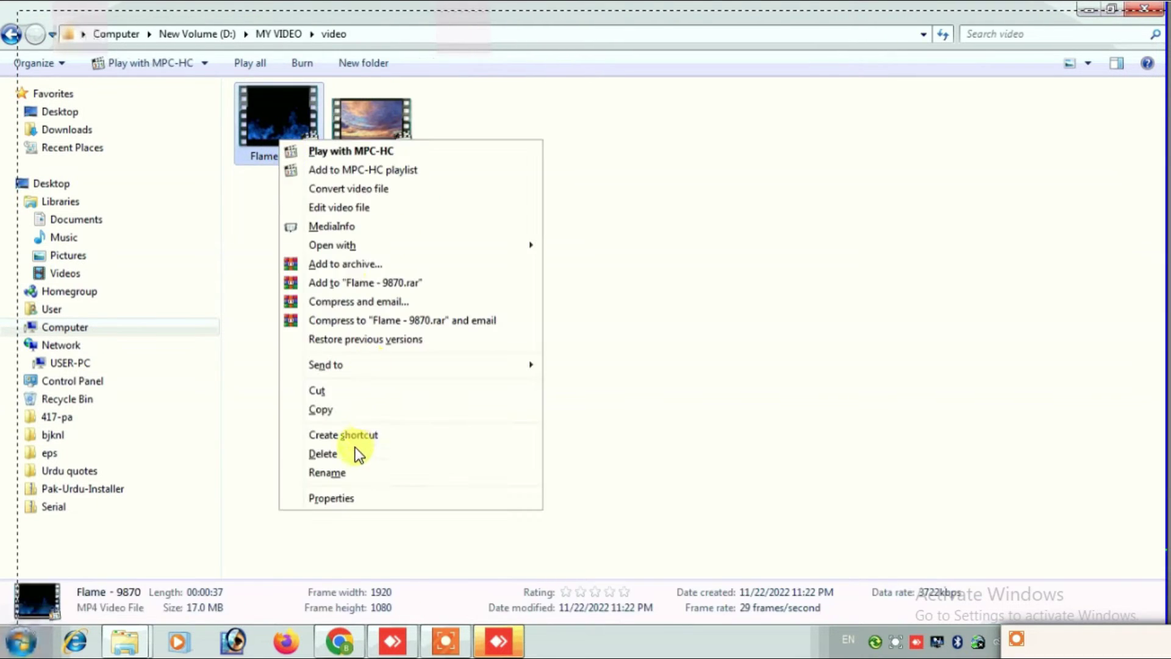
click(346, 475)
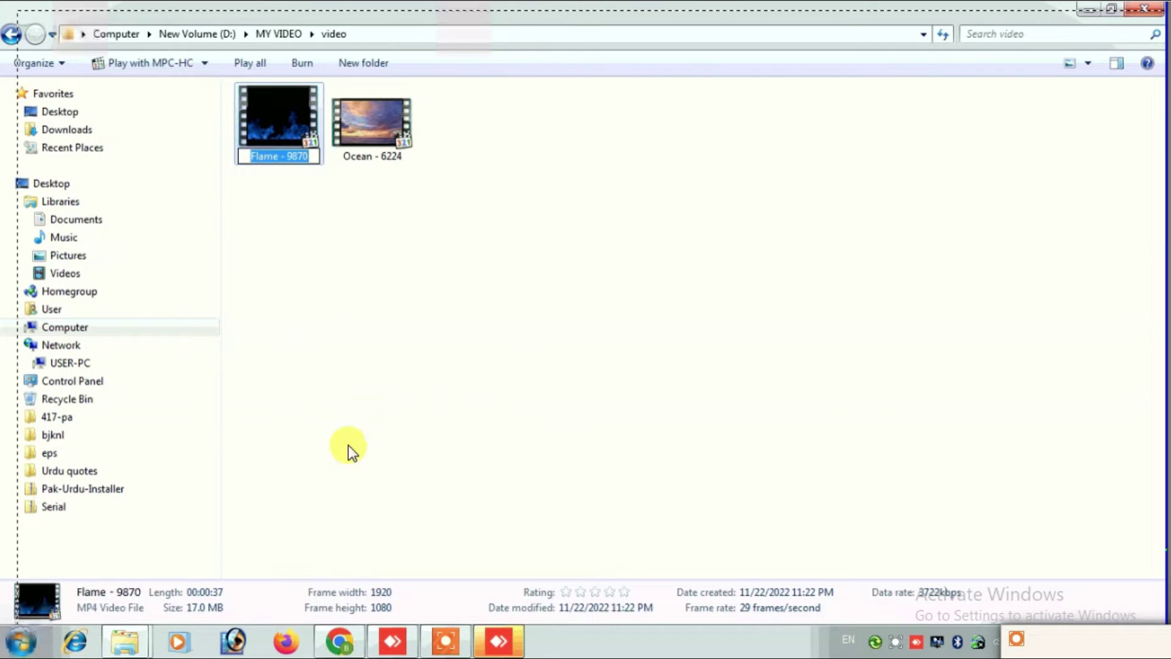
right_click(284, 160)
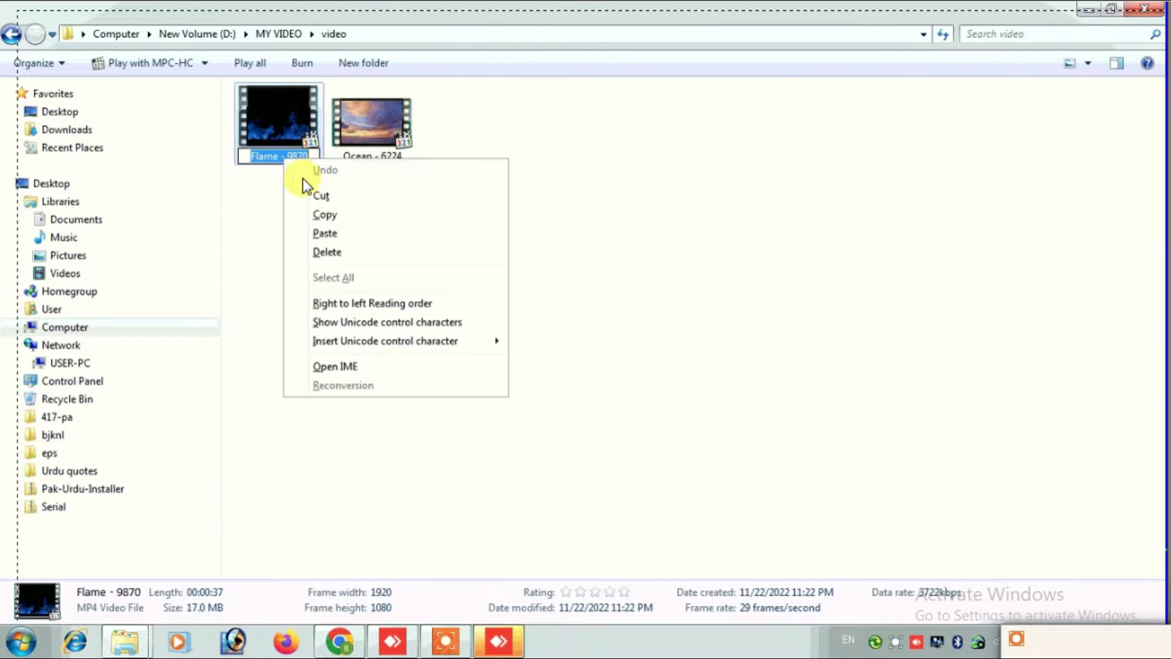
click(322, 235)
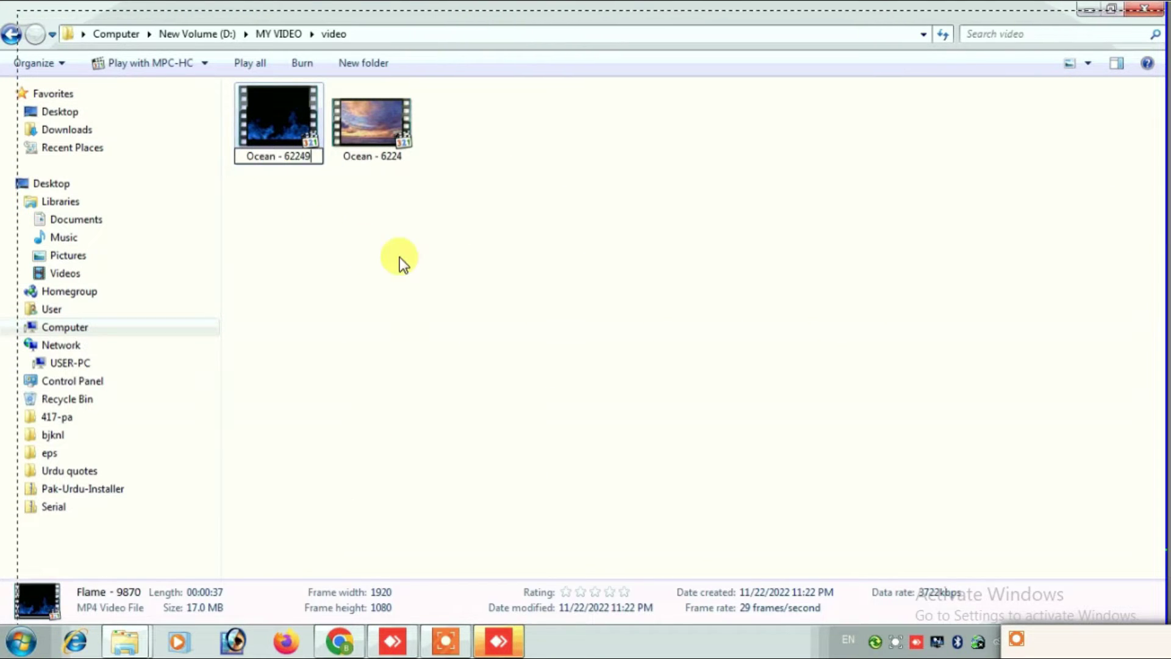
click(439, 265)
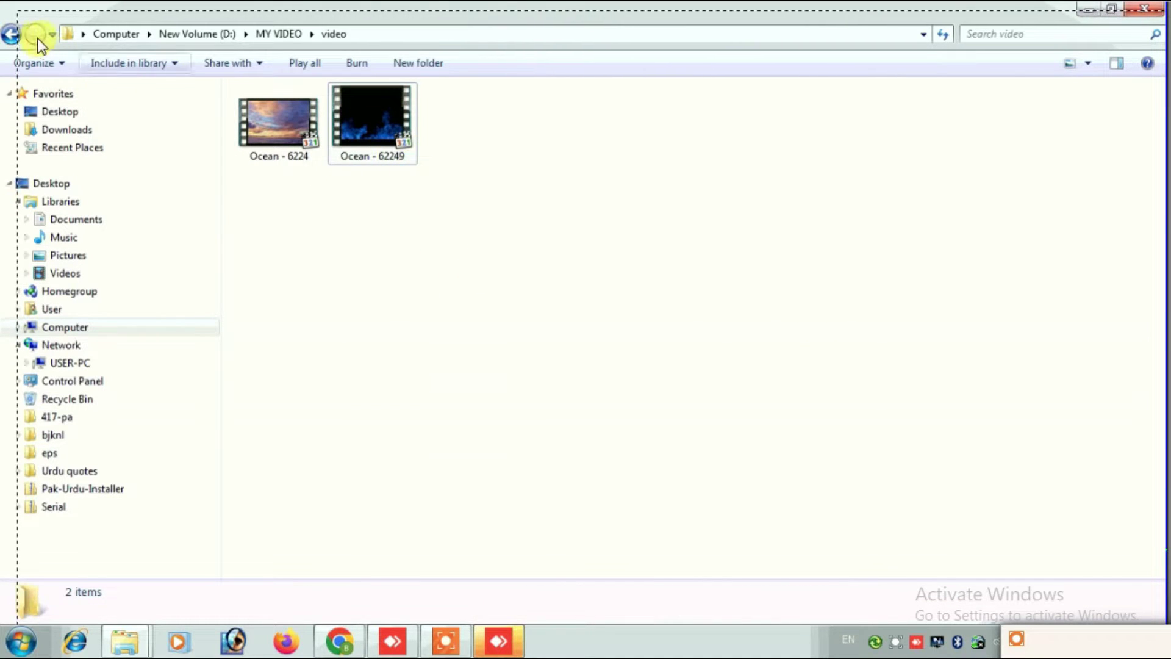
Open the Filmora project file 1 from the peg folder in MY VIDEO
click(11, 33)
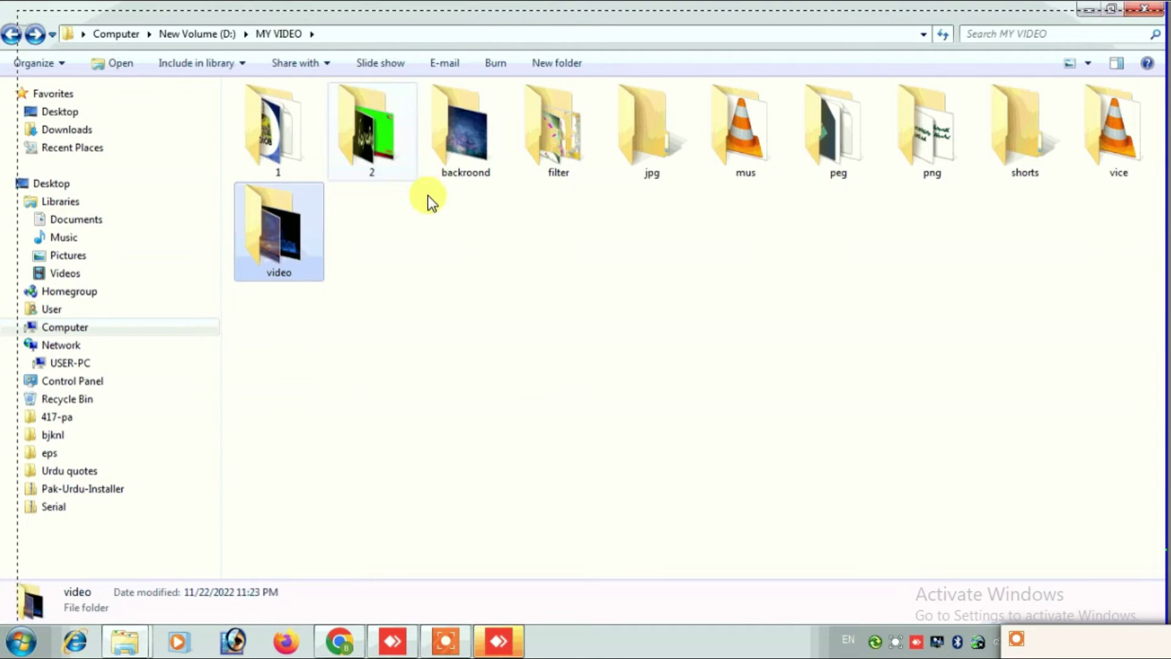
double_click(844, 144)
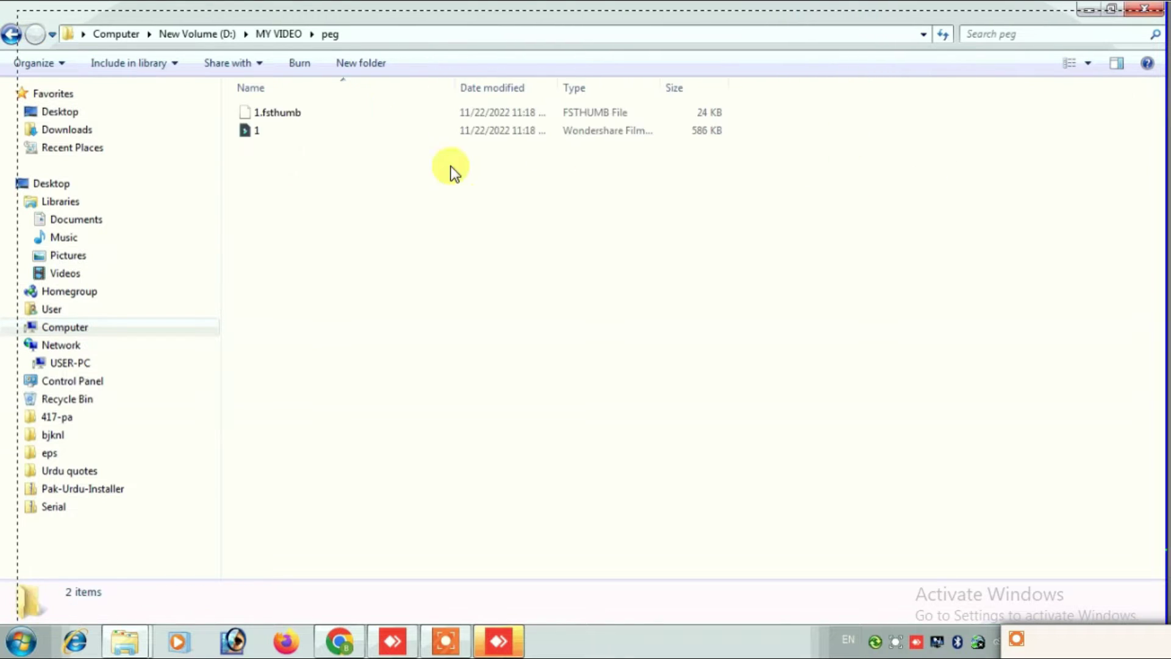
click(251, 131)
key(Return)
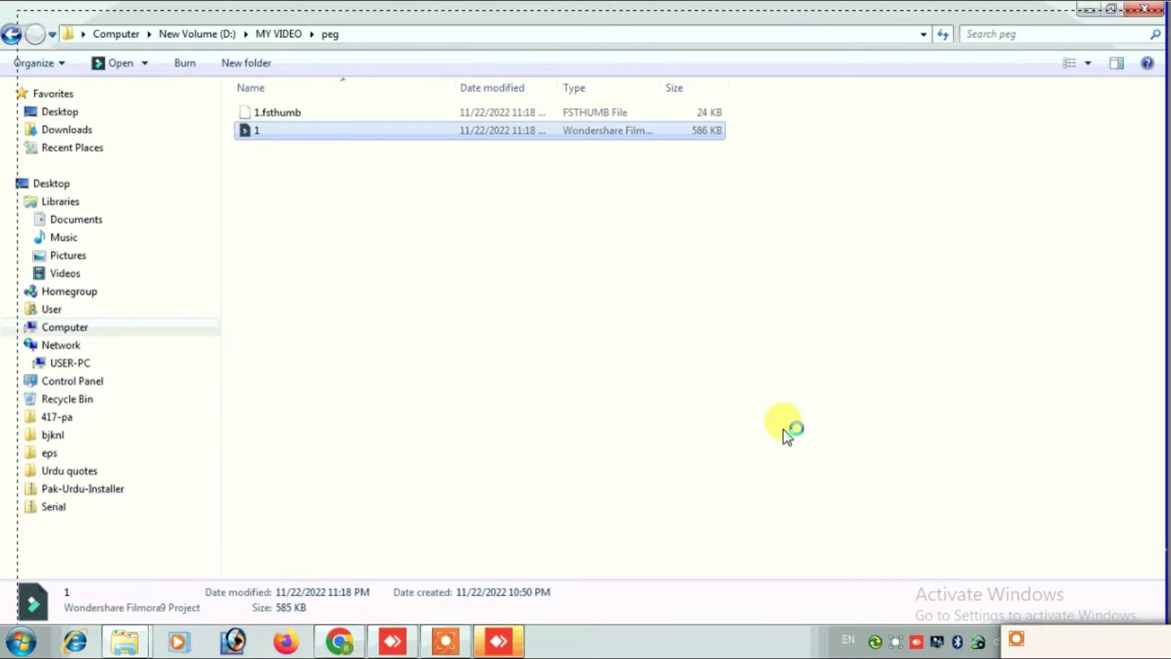
Minimize the File Explorer and Chrome windows
mouse_move(959, 643)
mouse_move(959, 643)
mouse_down()
mouse_move(826, 641)
mouse_move(982, 643)
mouse_up()
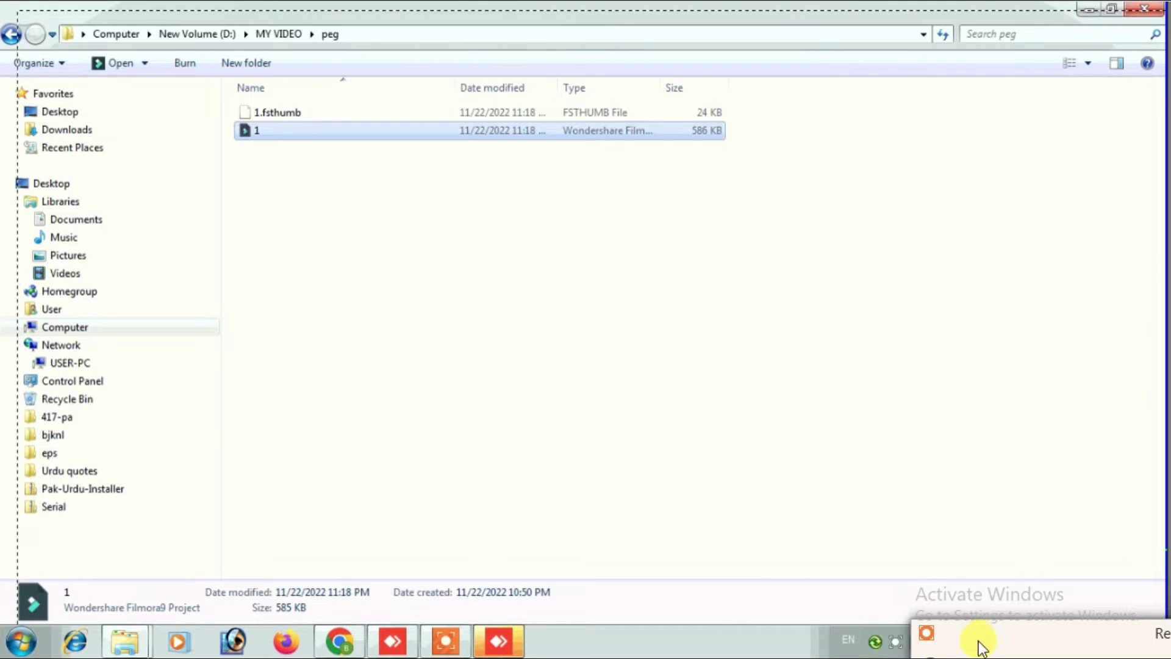
click(1088, 8)
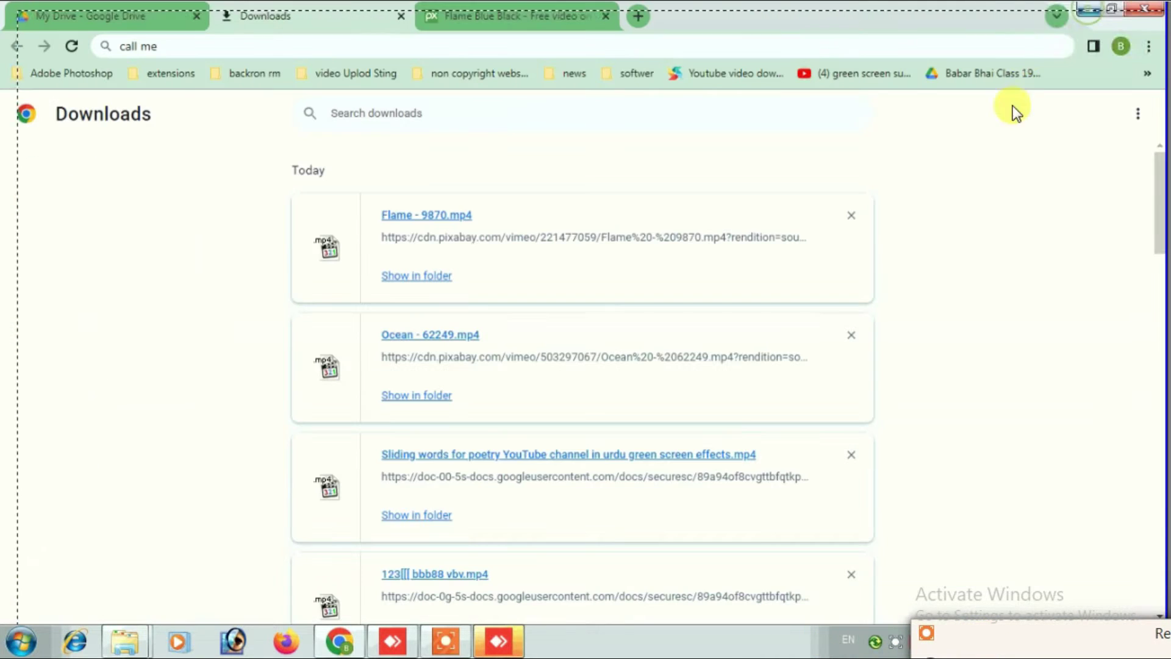
click(1081, 10)
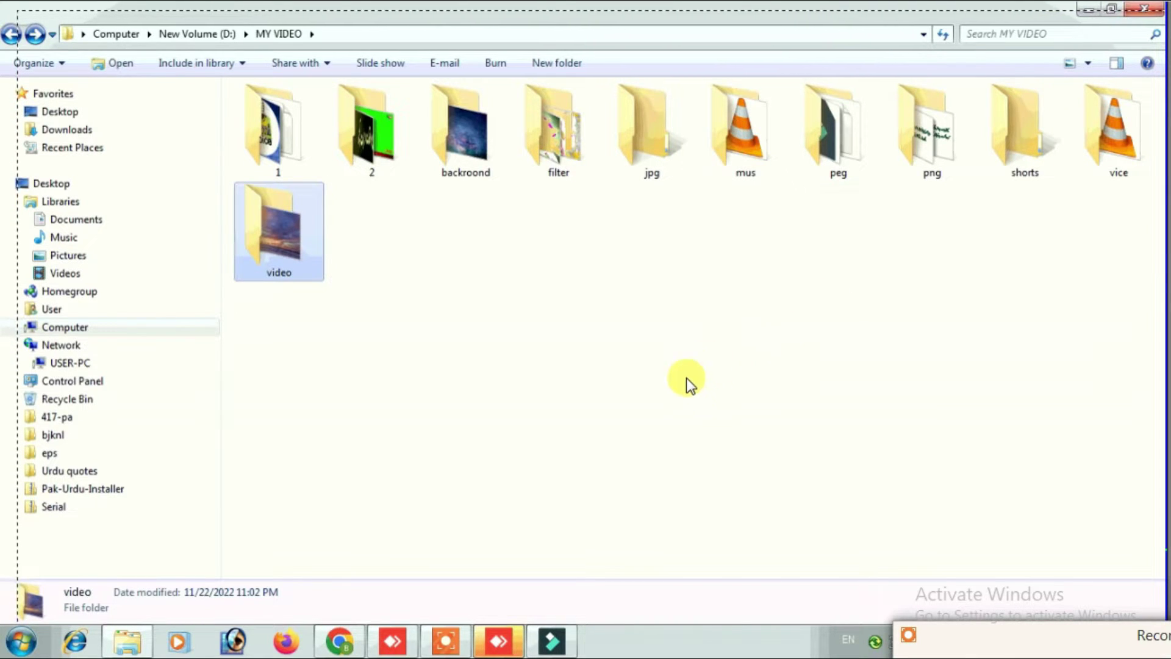
Import the Ocean - 62249 clip from the video folder into Filmora and place it on video track 1, keeping the 1920 x 1080 25fps project settings
click(555, 642)
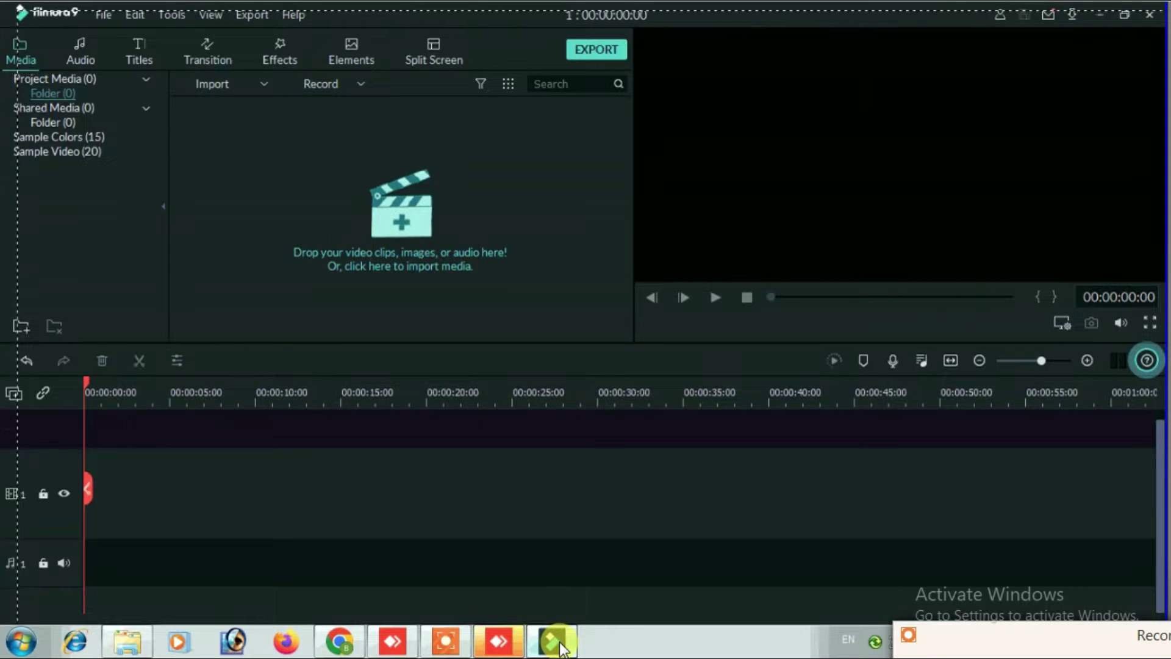
click(560, 645)
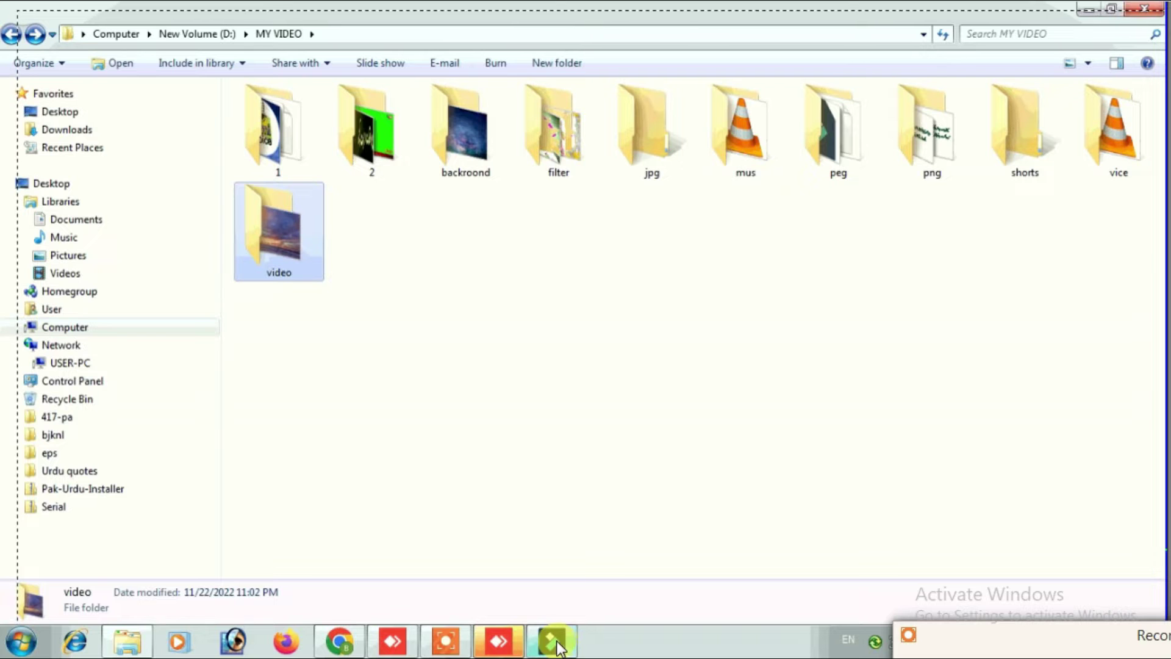
double_click(279, 238)
drag(279, 116, 434, 274)
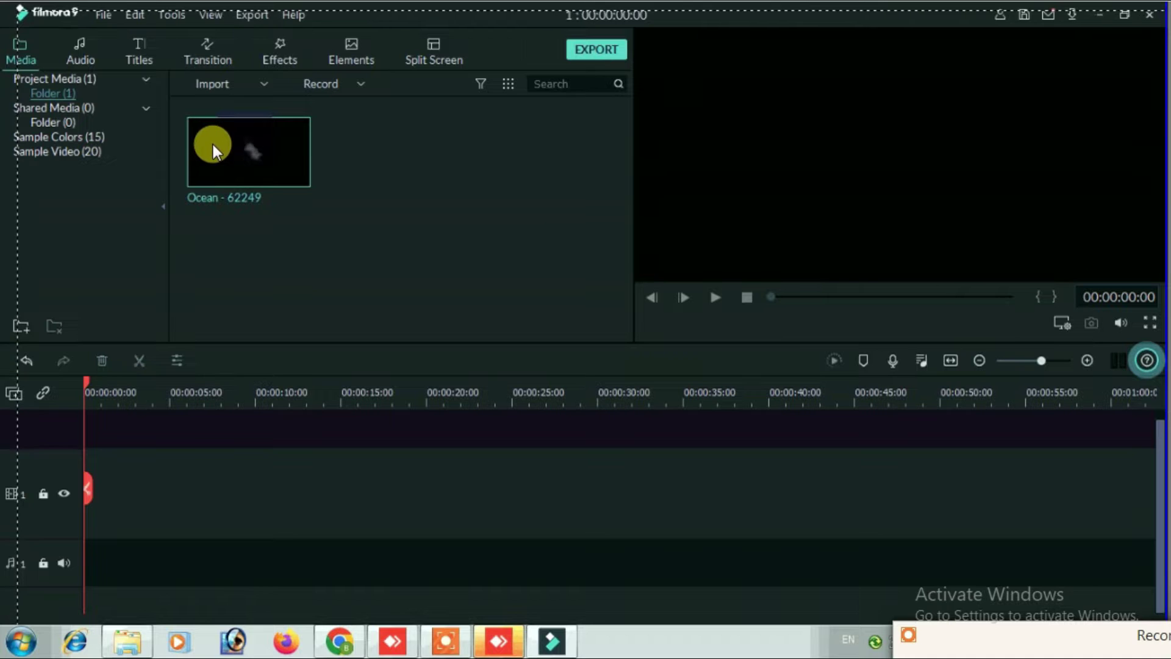
drag(210, 145, 90, 540)
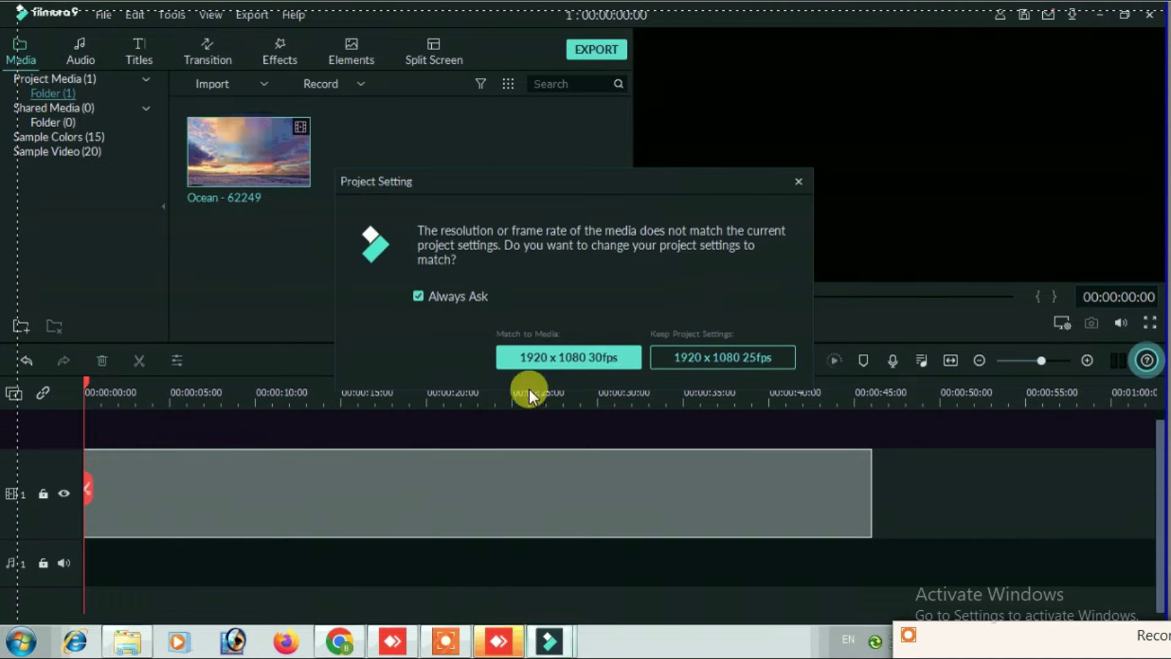
click(675, 356)
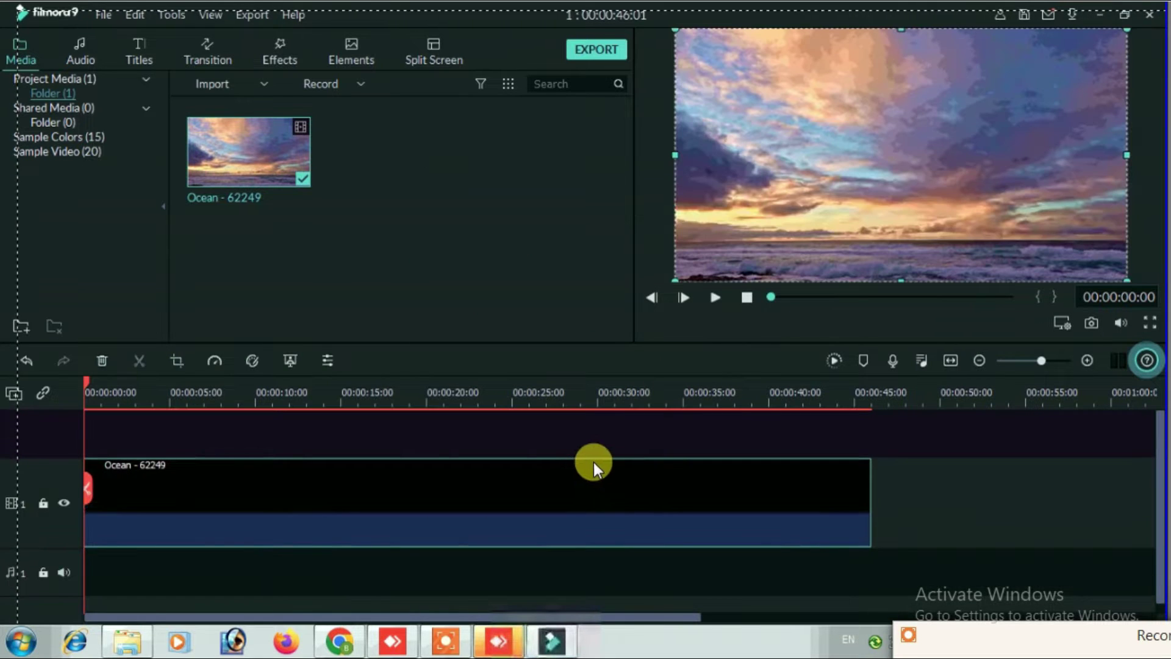
Save the project as 1 in the peg folder, replacing the existing project file
click(1022, 15)
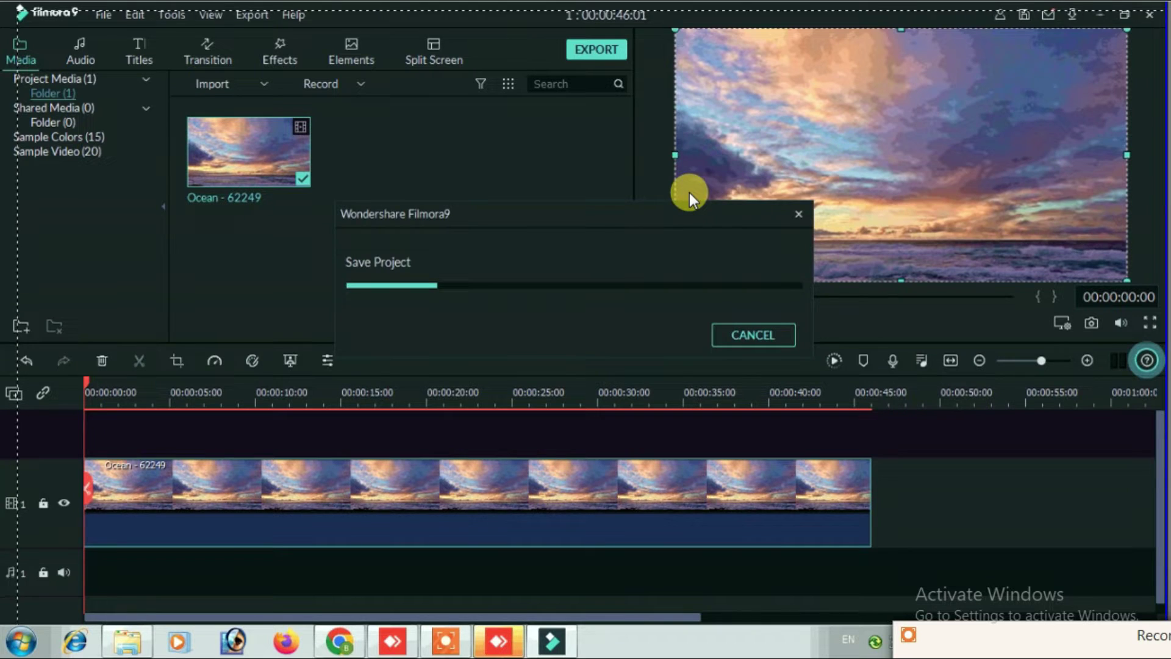
click(100, 15)
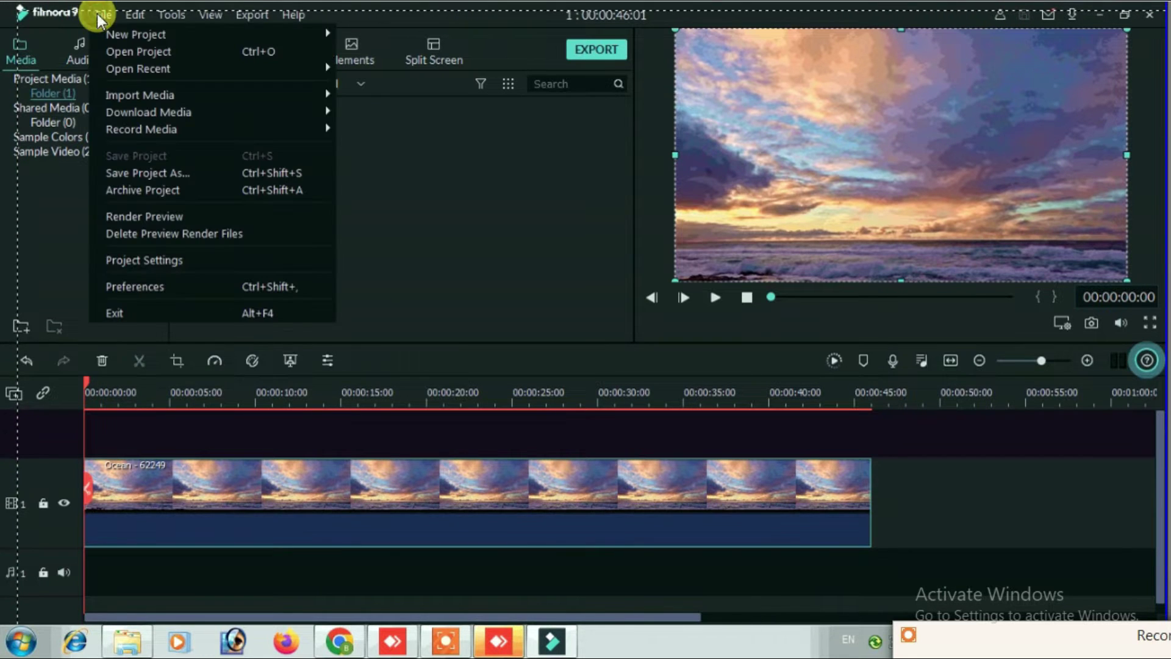
click(168, 176)
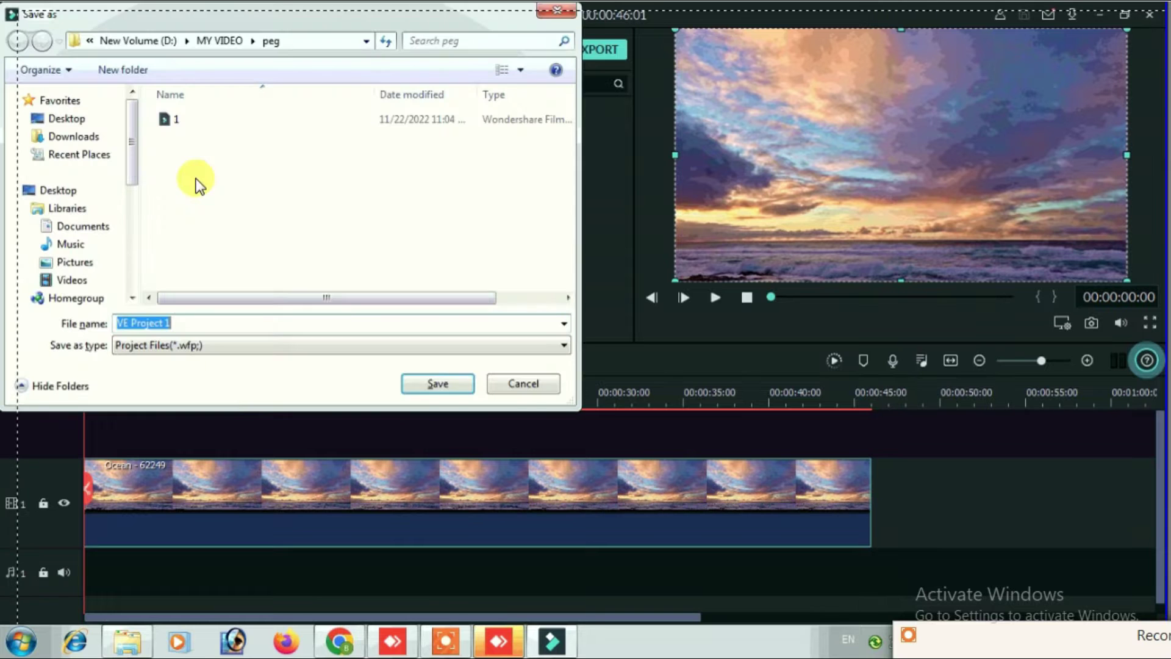
click(170, 121)
click(416, 381)
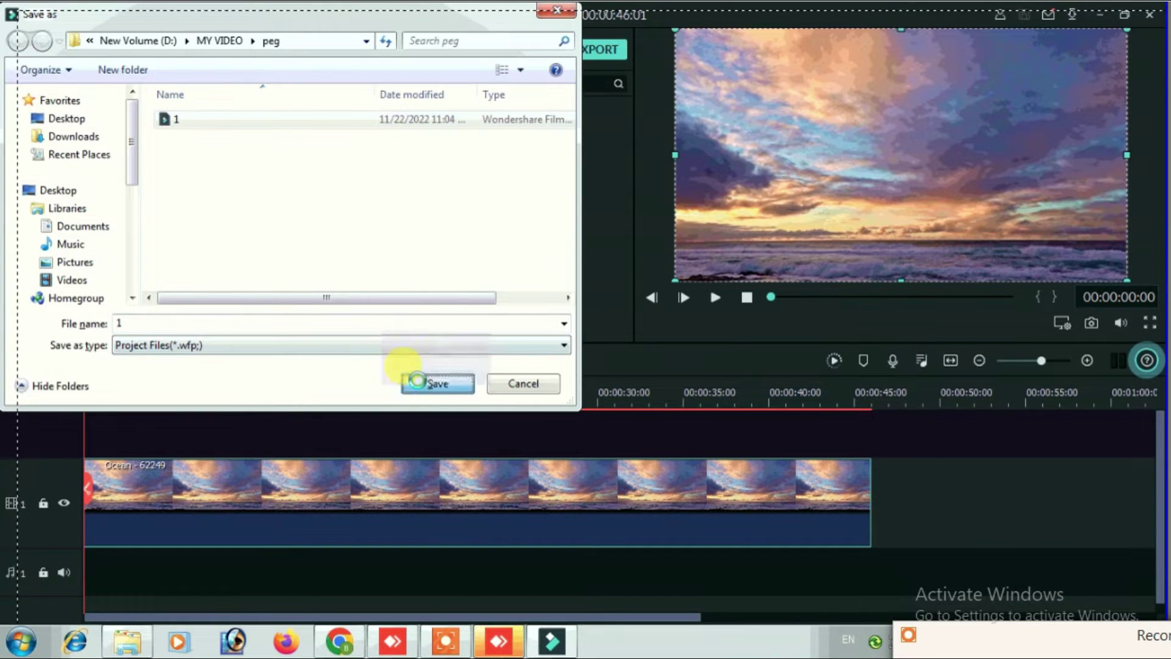
click(640, 320)
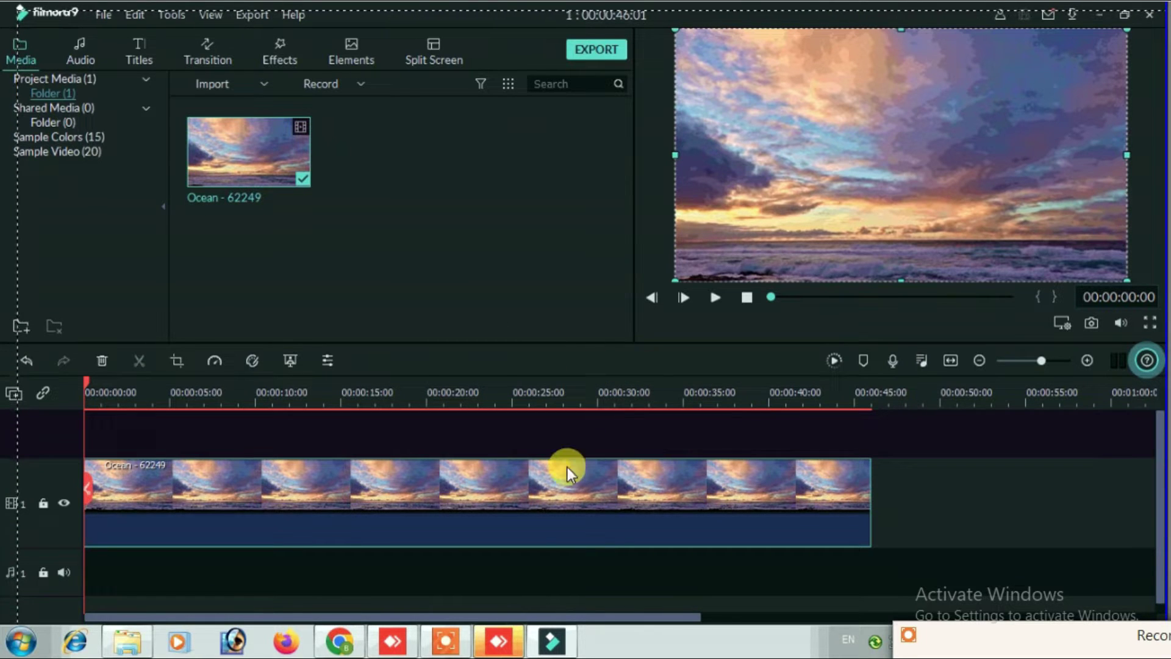
Examine the Video, Color and Motion settings of the Ocean - 62249 clip on the timeline
double_click(413, 471)
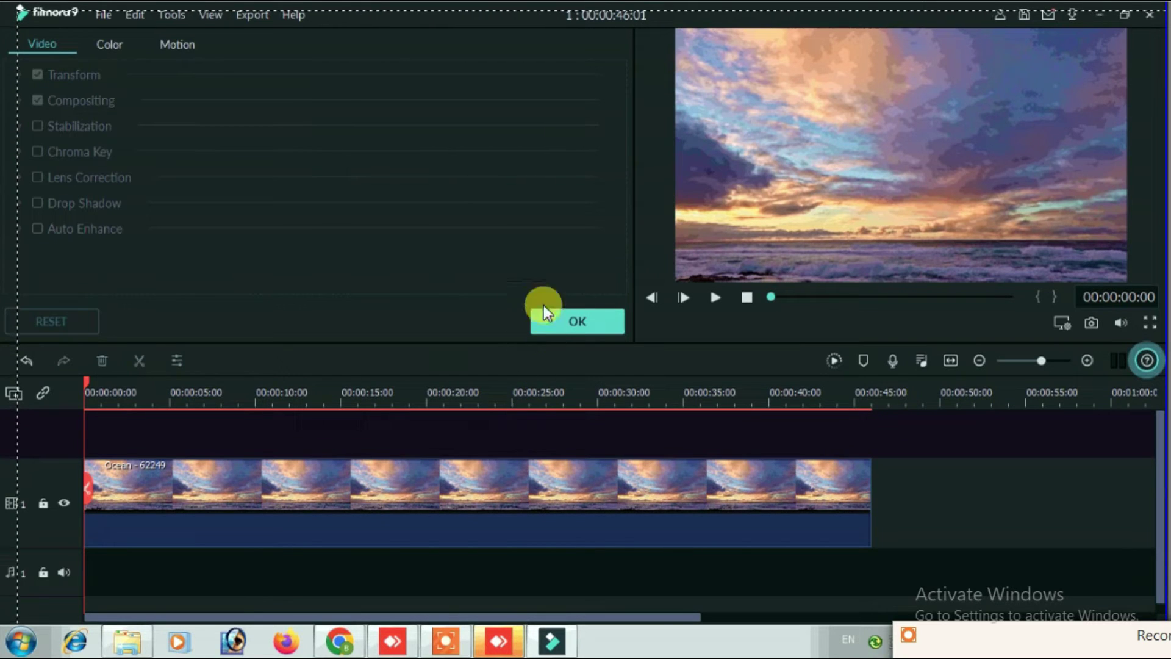
click(114, 46)
click(173, 46)
click(112, 49)
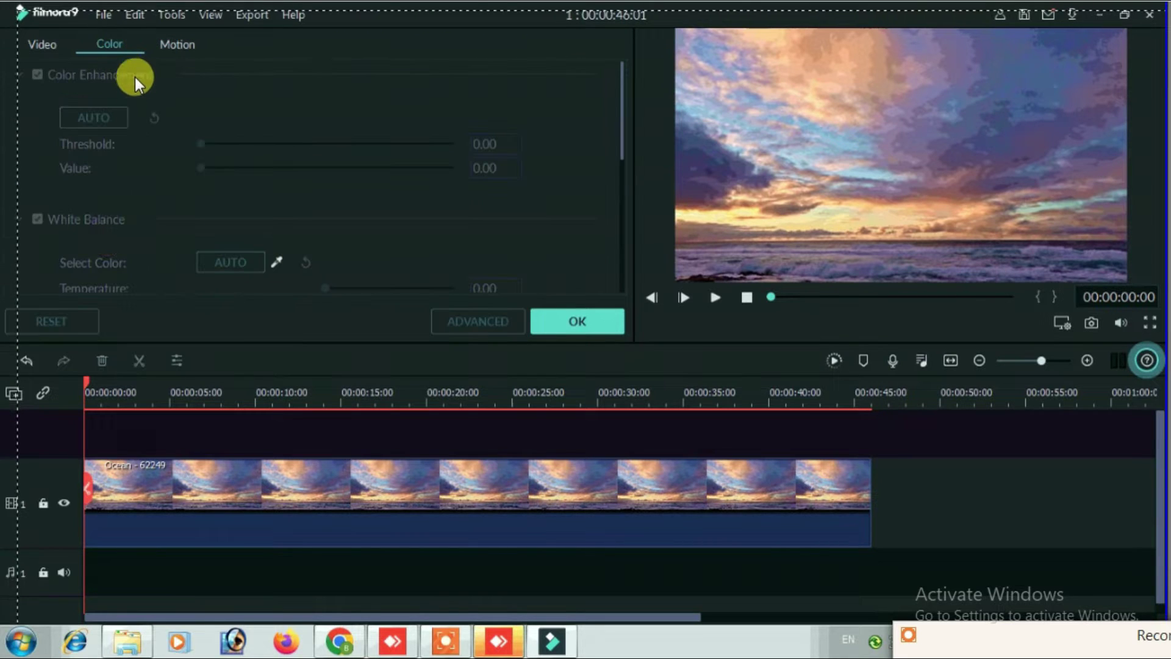
click(39, 48)
click(567, 317)
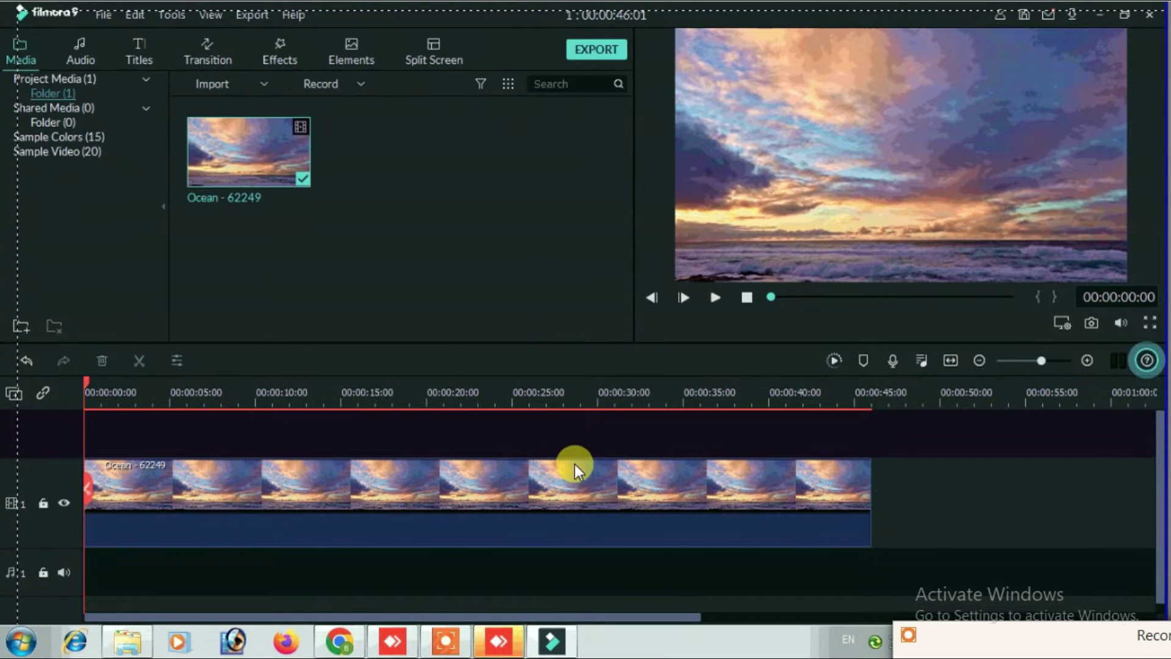
Import images 111 to 116 from the filter folder of MY VIDEO into the project media
click(1099, 14)
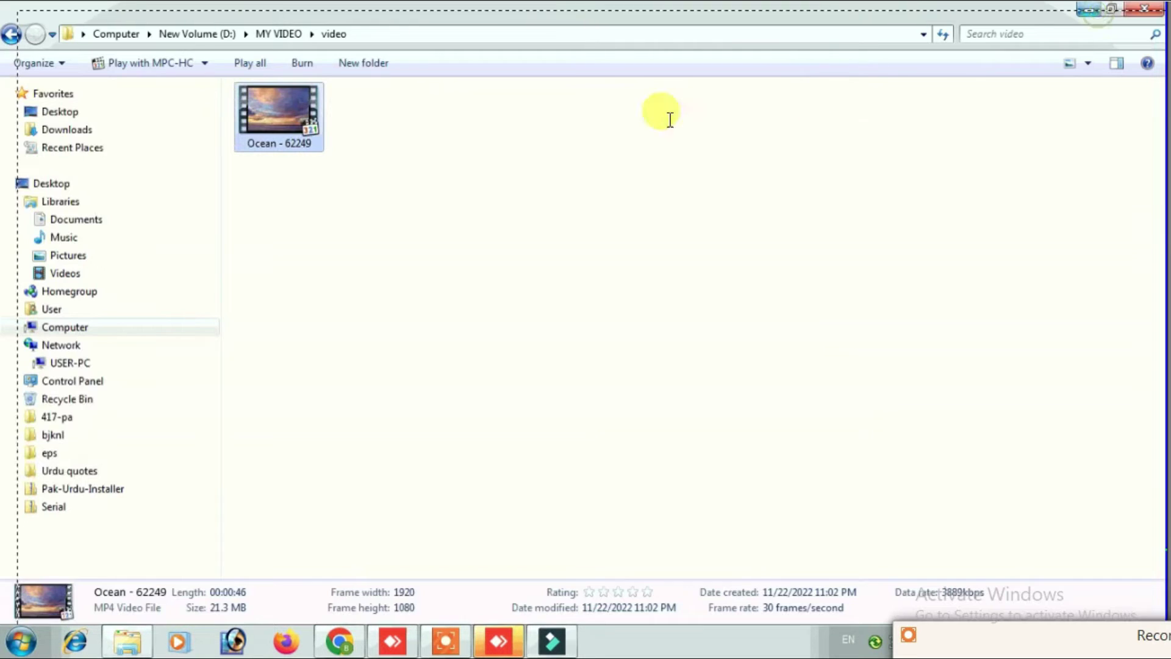
click(11, 34)
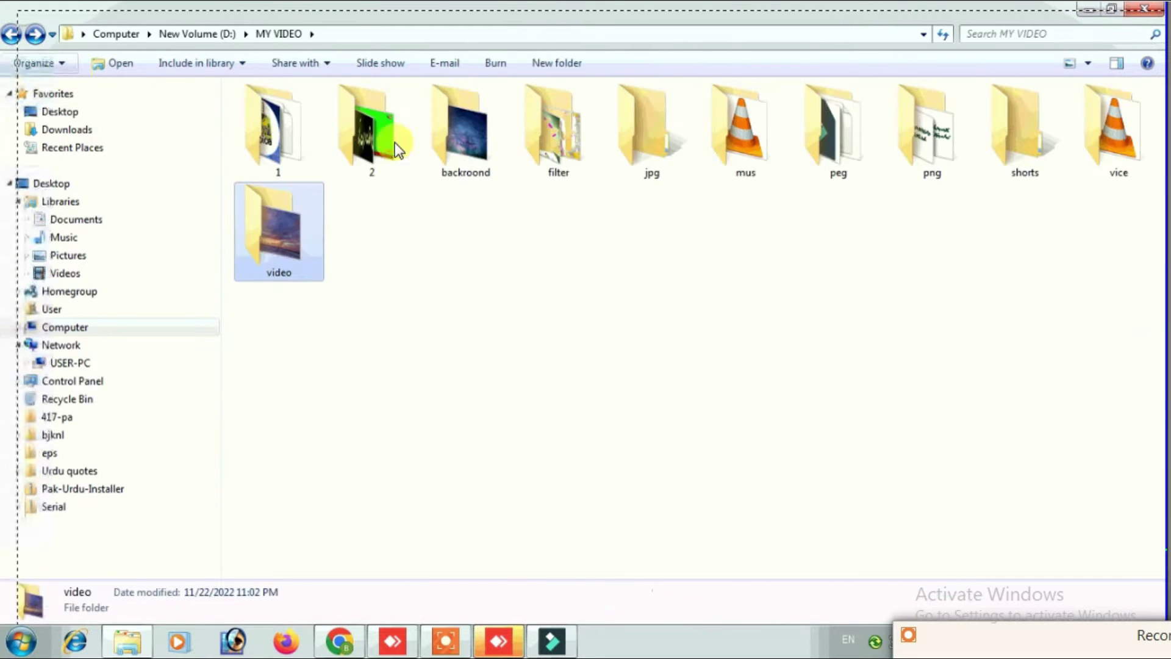
double_click(558, 149)
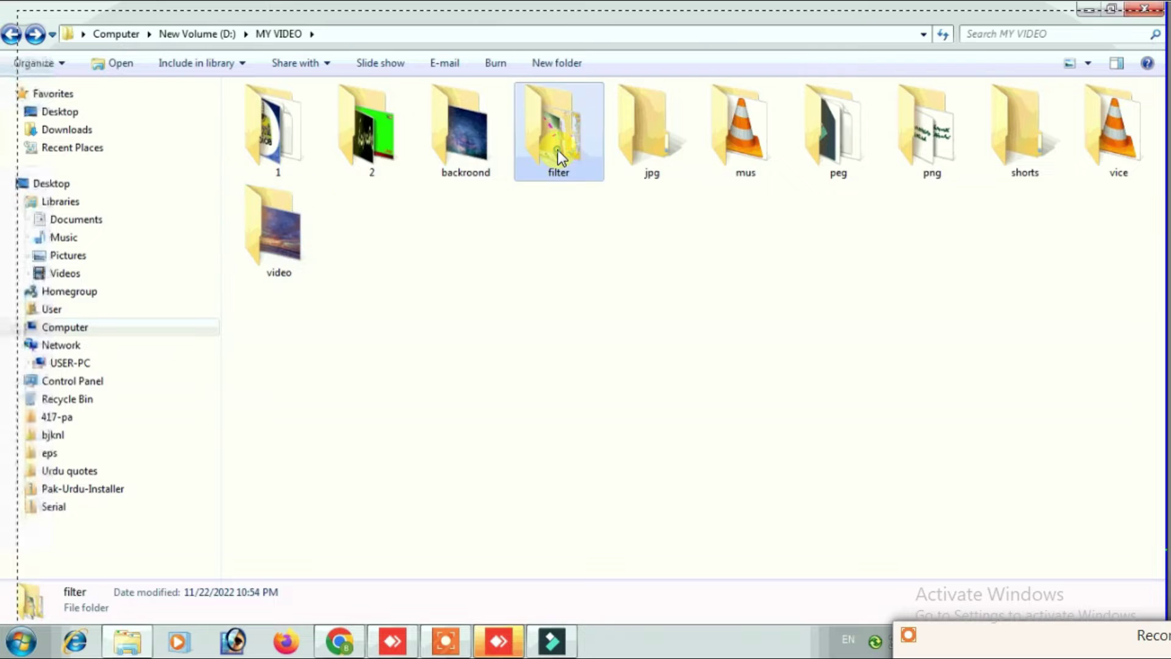
drag(794, 160, 541, 241)
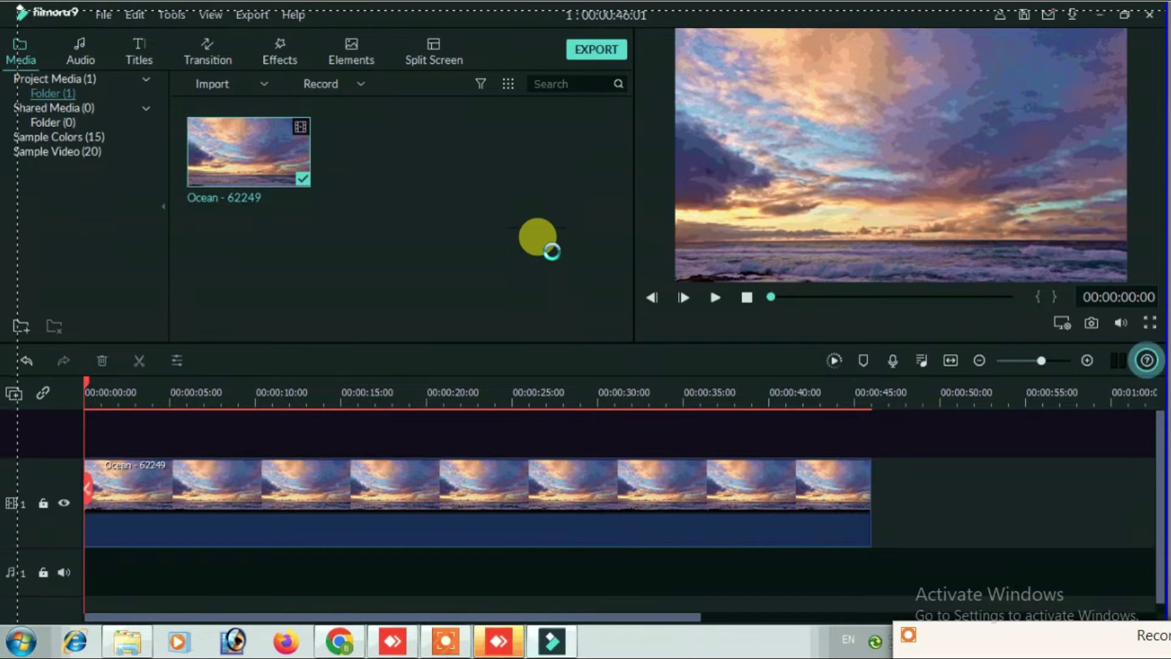
click(565, 320)
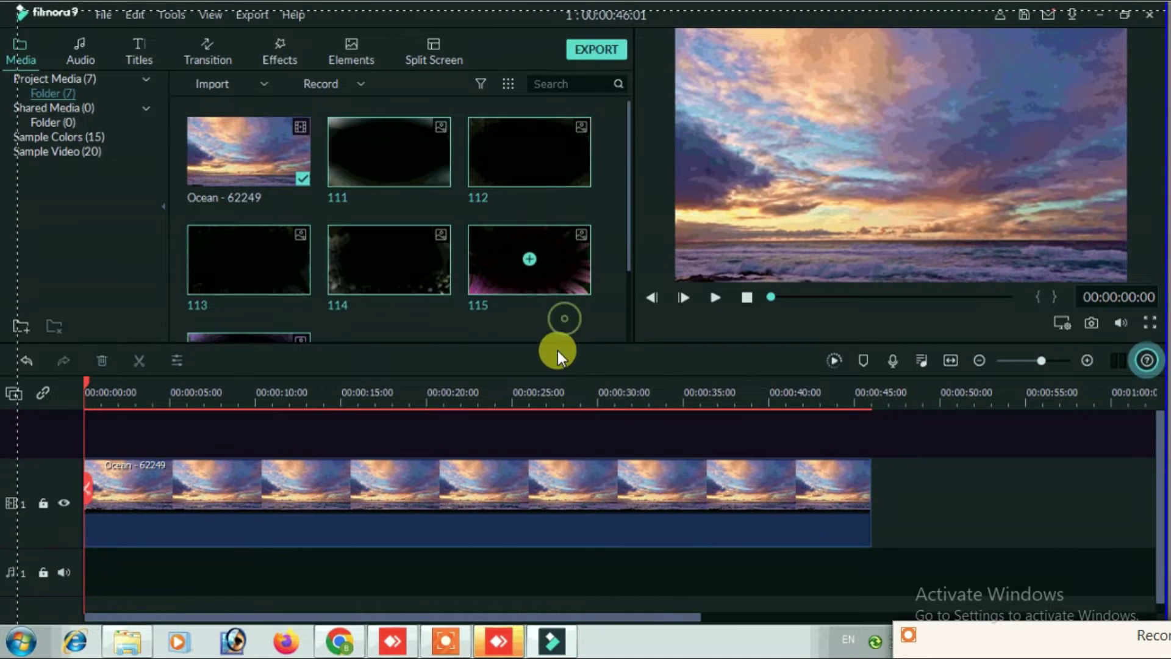
Overlay image 115 on video track 3 across the full length of the Ocean - 62249 clip, and move the Ocean clip to track 2
click(529, 265)
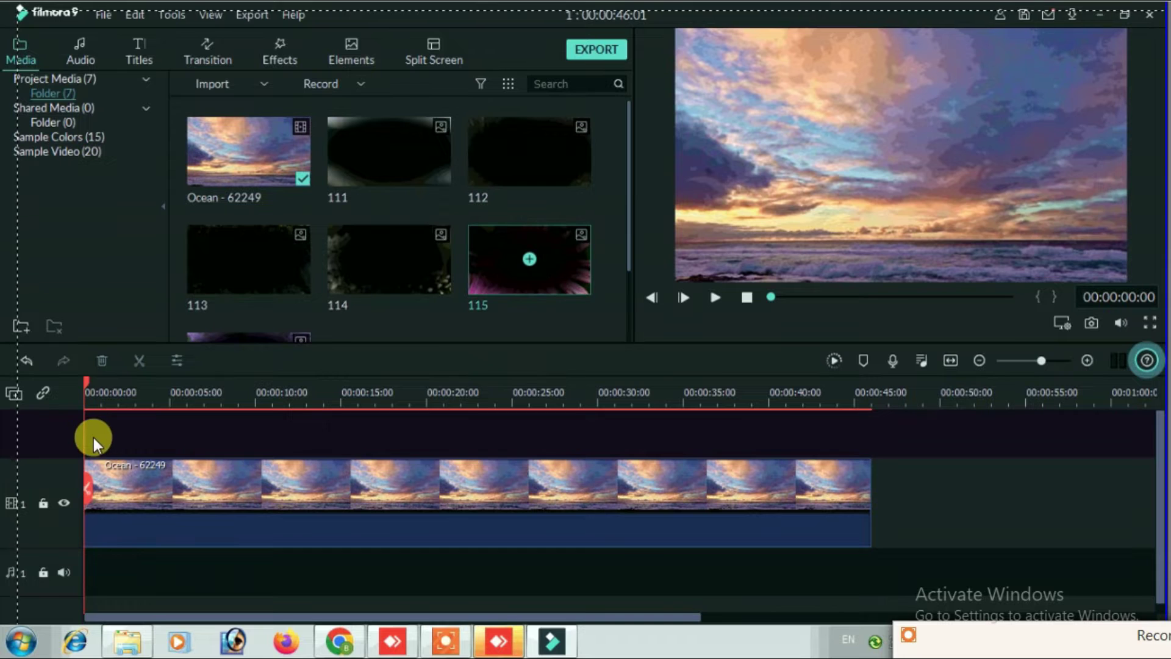
click(165, 442)
drag(539, 235, 872, 474)
drag(467, 392, 553, 386)
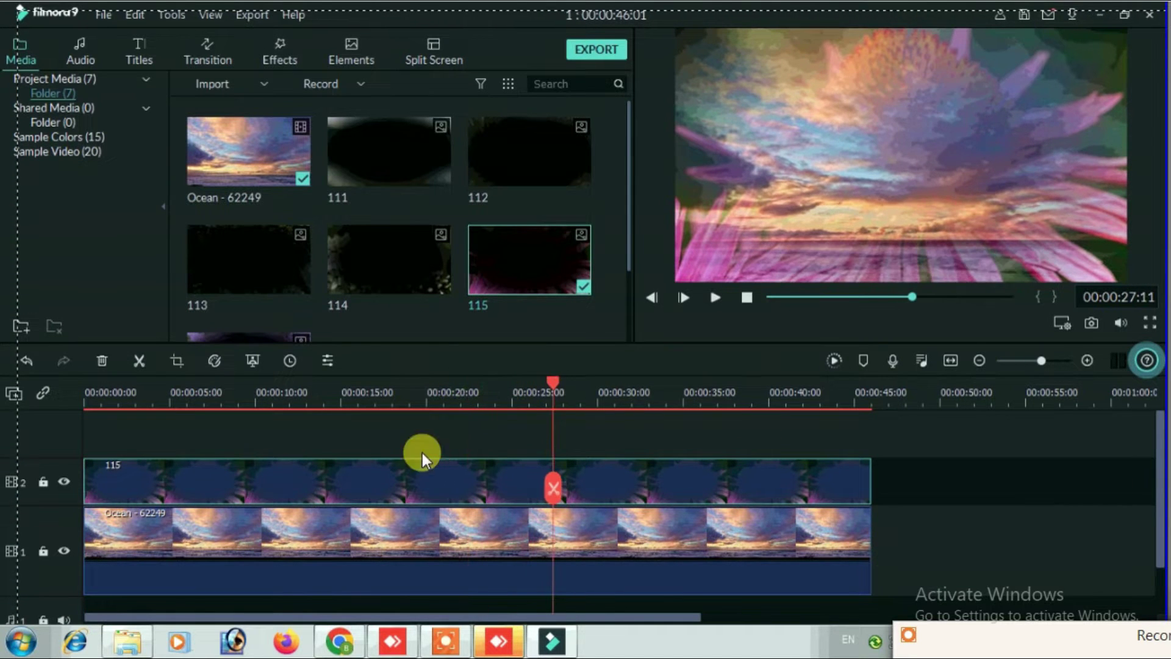
drag(366, 461, 366, 434)
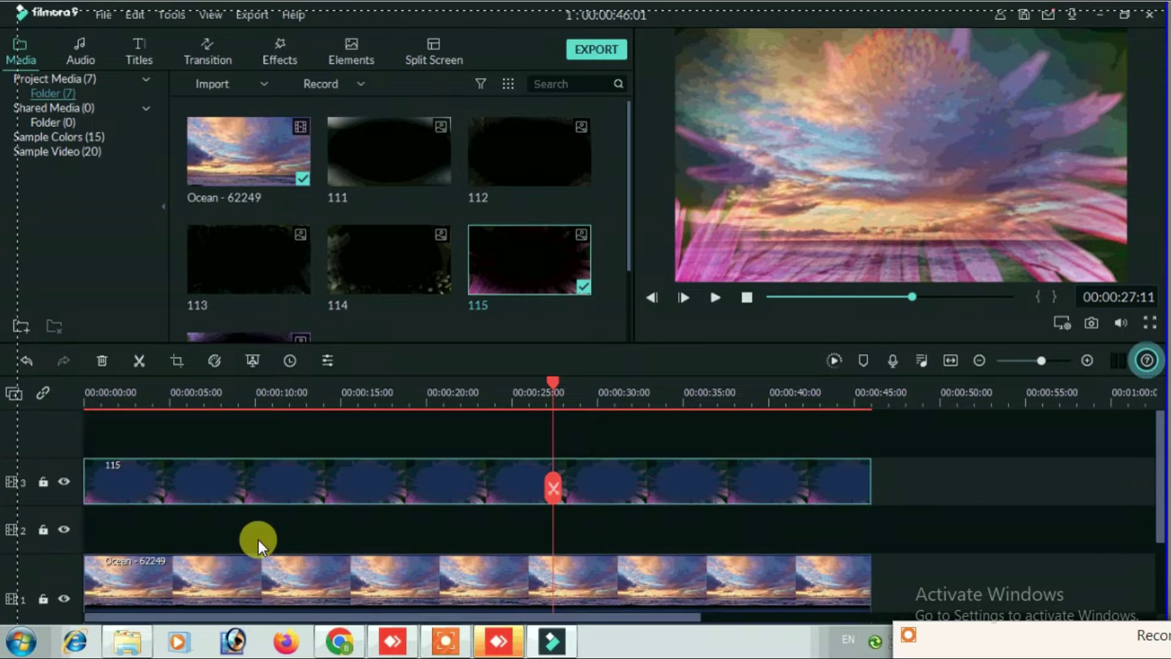
drag(219, 558, 220, 537)
Set the Ocean - 62249 clip's Color Enhancement threshold to about 66 and hide video track 3
double_click(262, 520)
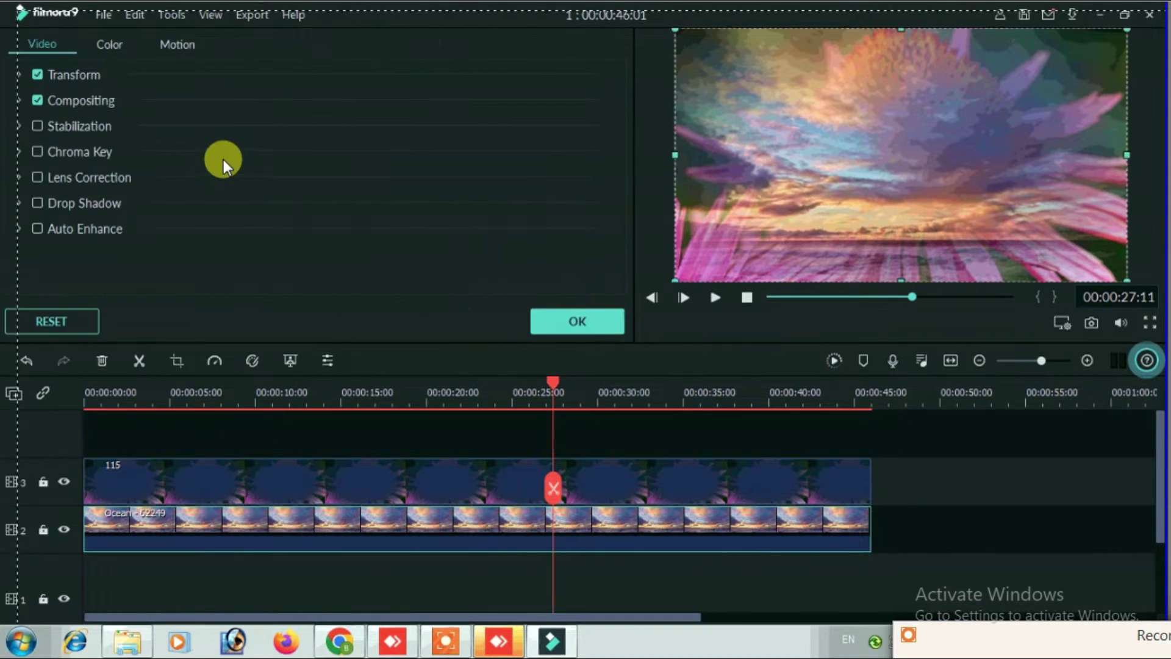
click(115, 42)
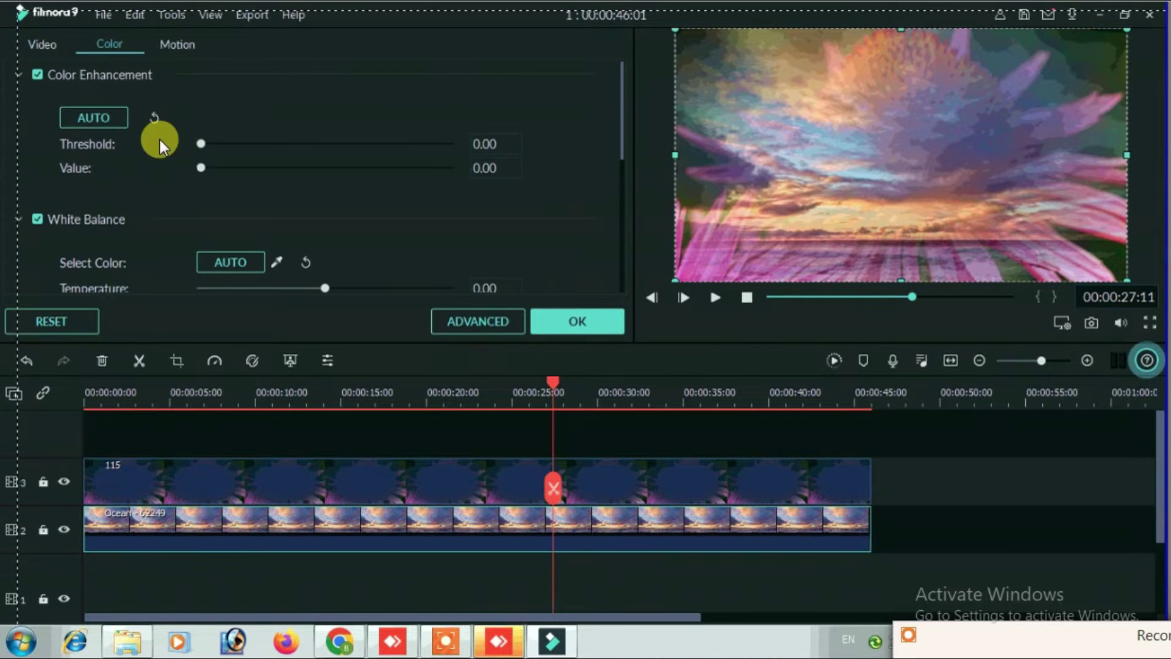
drag(200, 145, 361, 146)
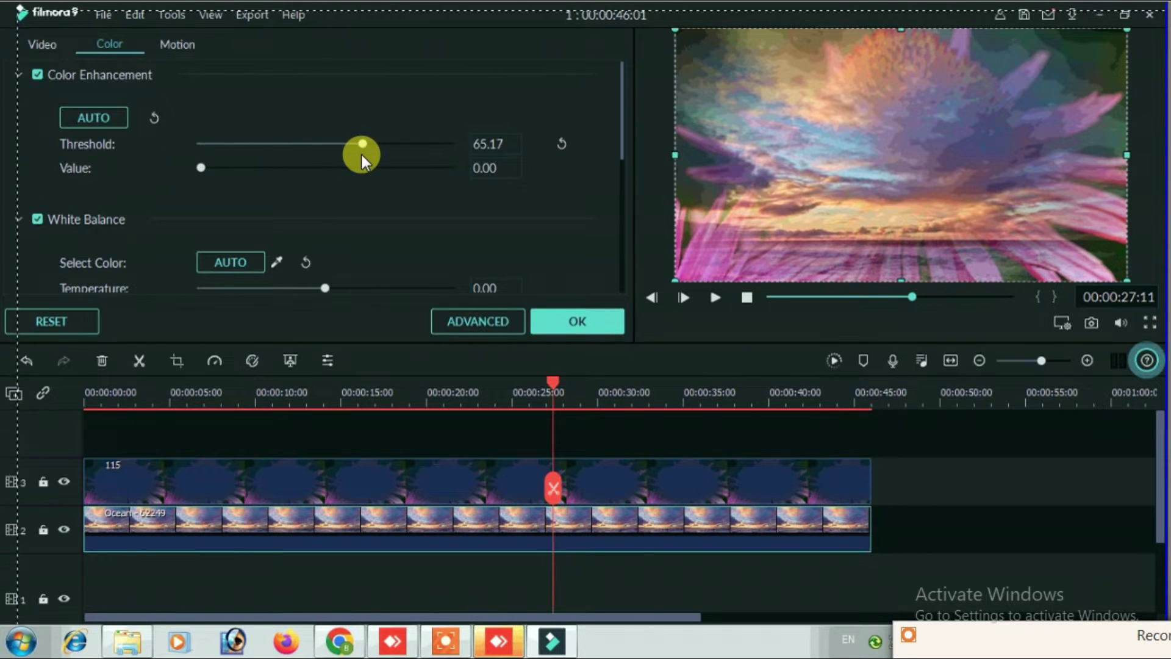
click(64, 481)
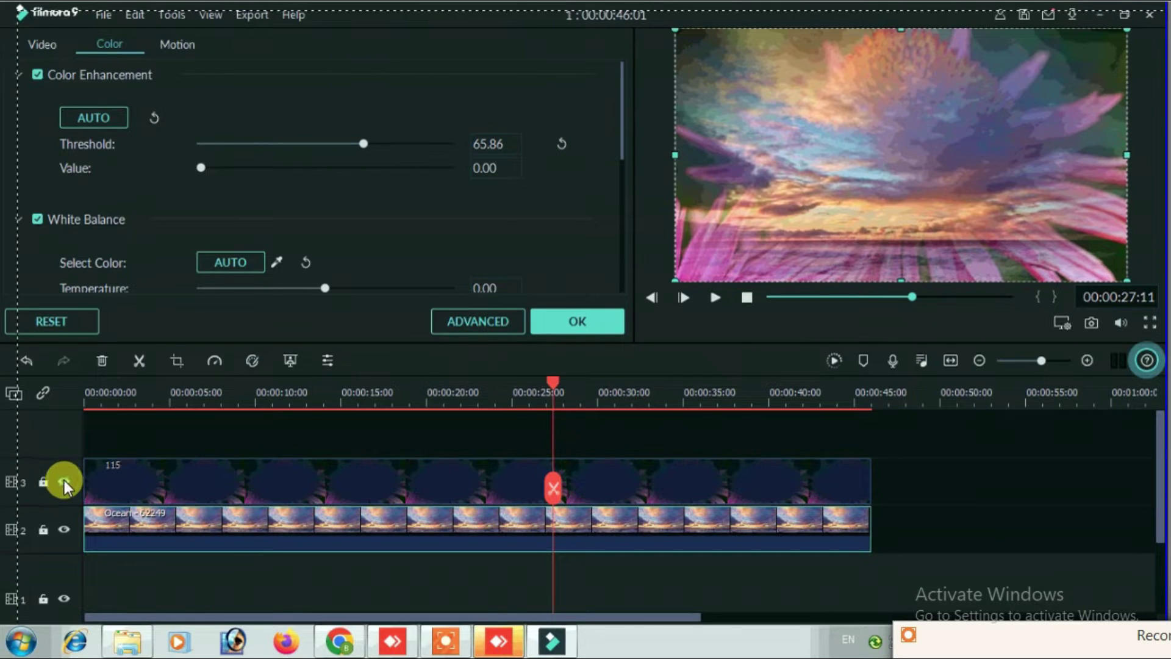
scroll(244, 275, down, 5)
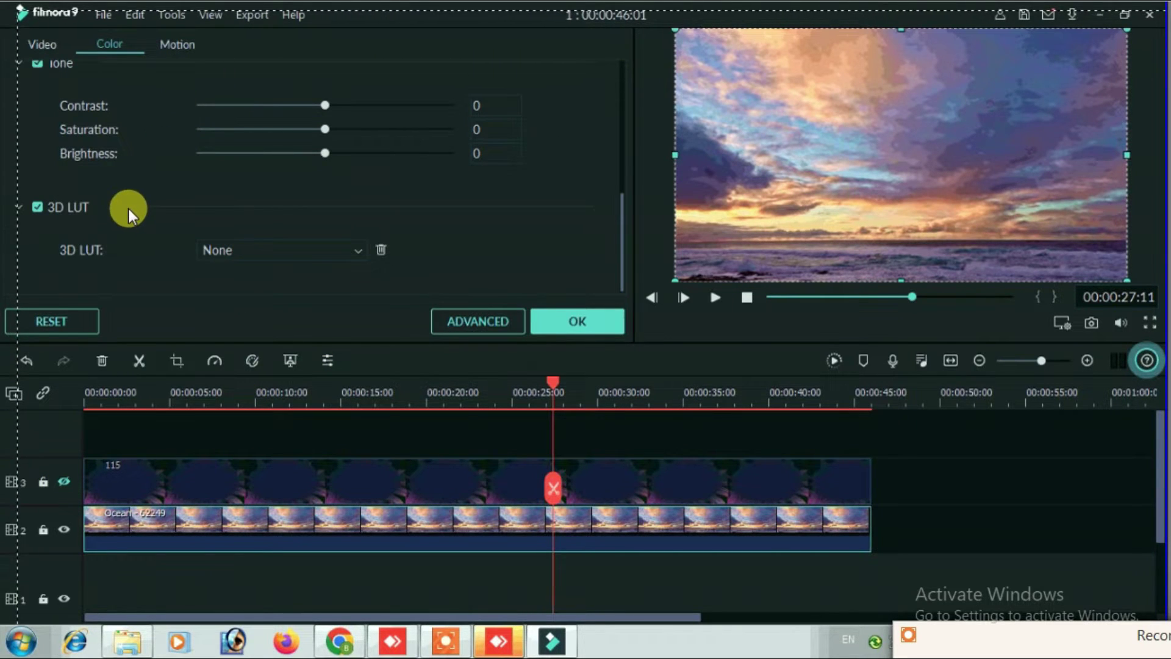
click(49, 48)
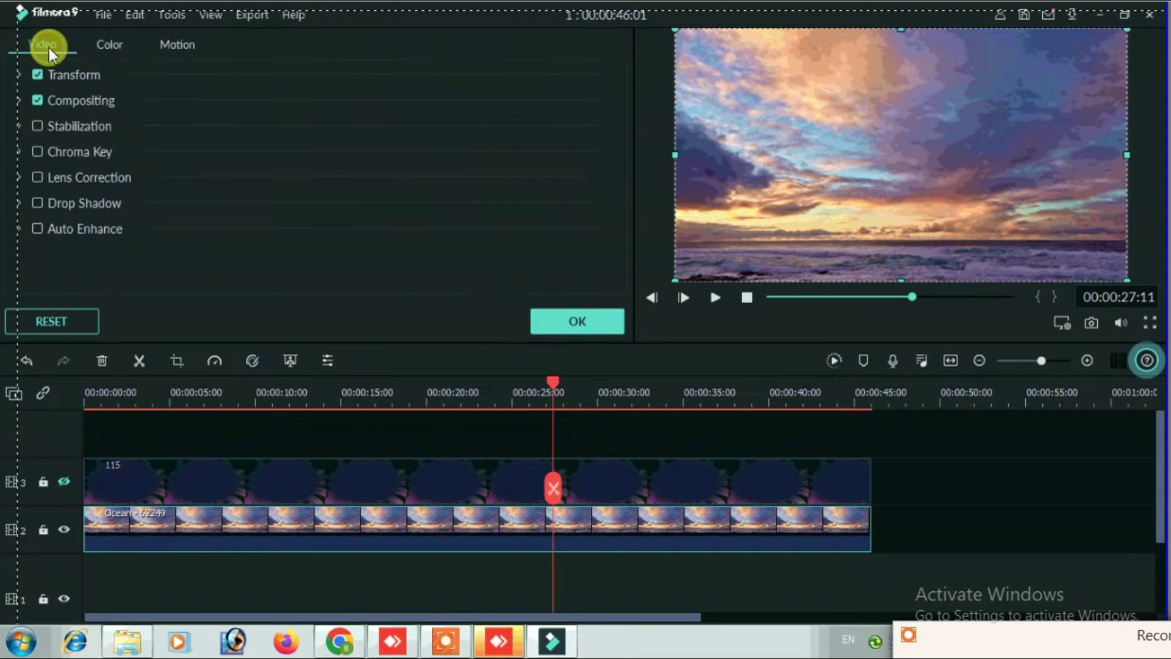
click(116, 44)
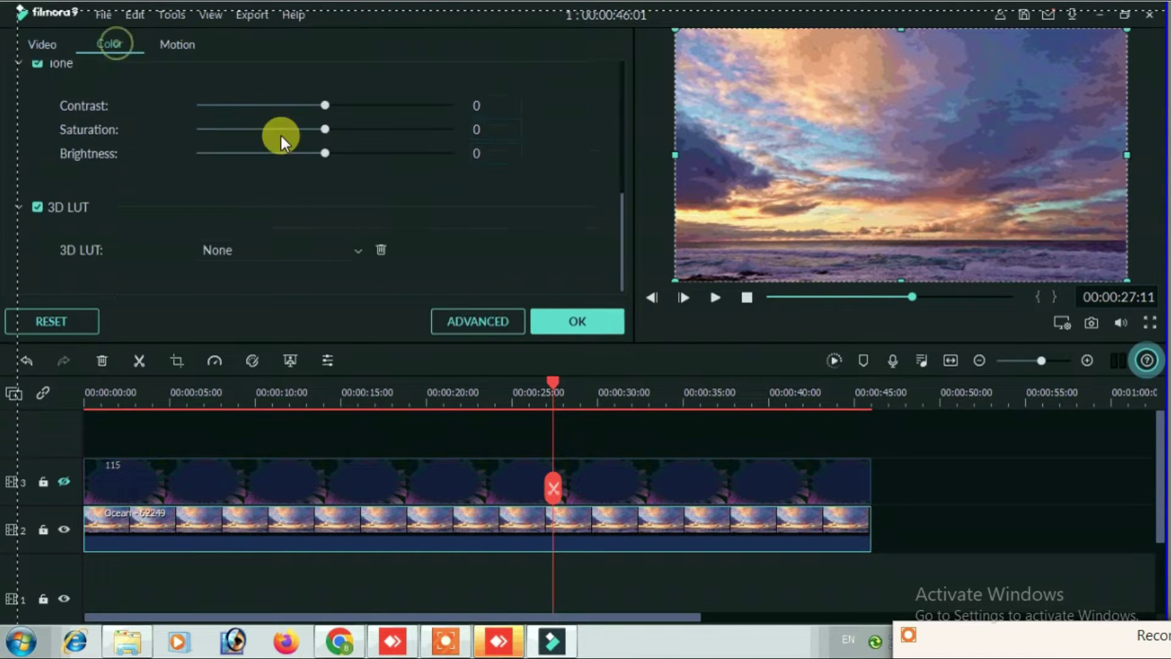
In Advanced Color Correction, set the Ocean clip's red Hue to 83 and Saturation to 86, raise the Color Enhancement Value, and save the project
click(455, 321)
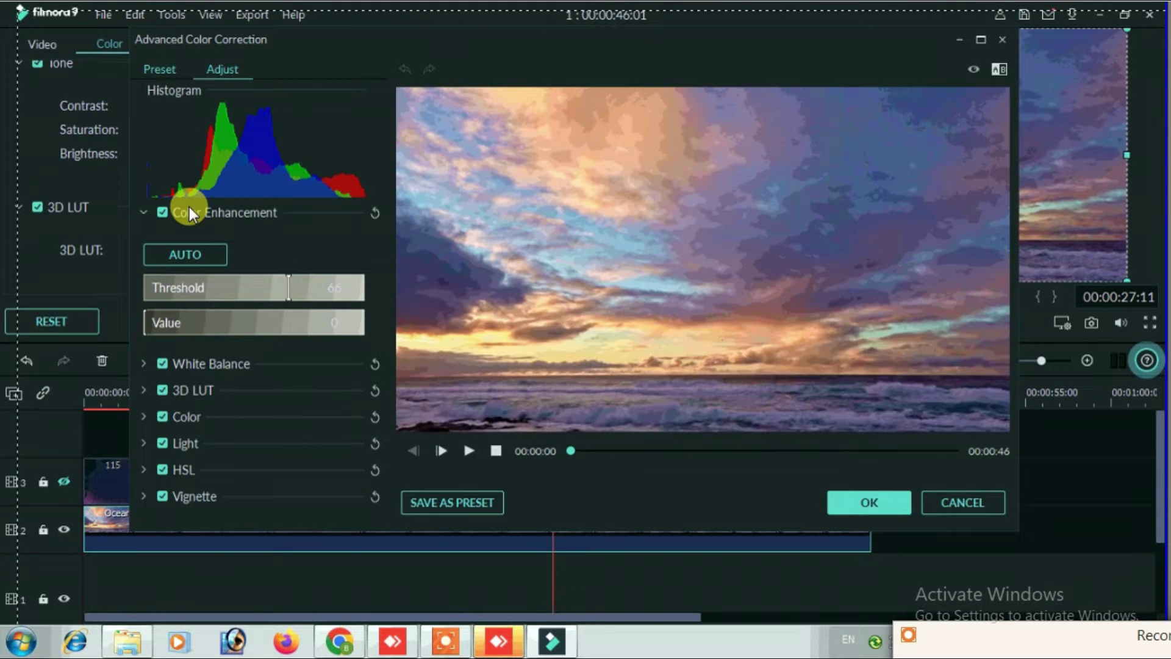
click(146, 469)
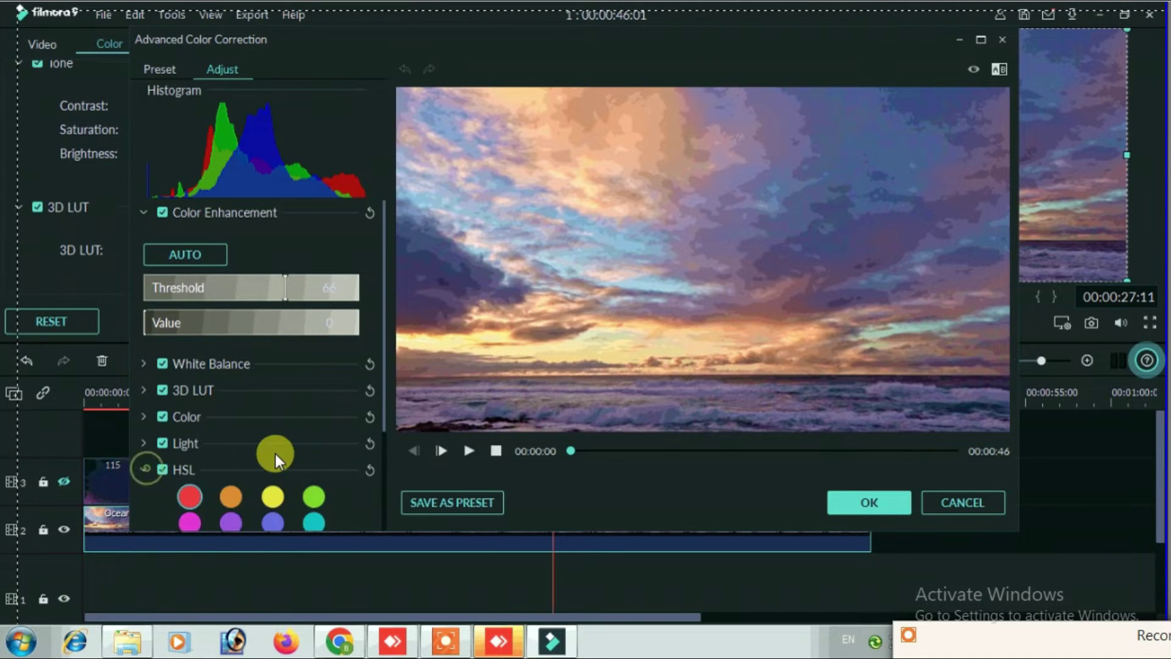
scroll(272, 456, down, 3)
click(228, 447)
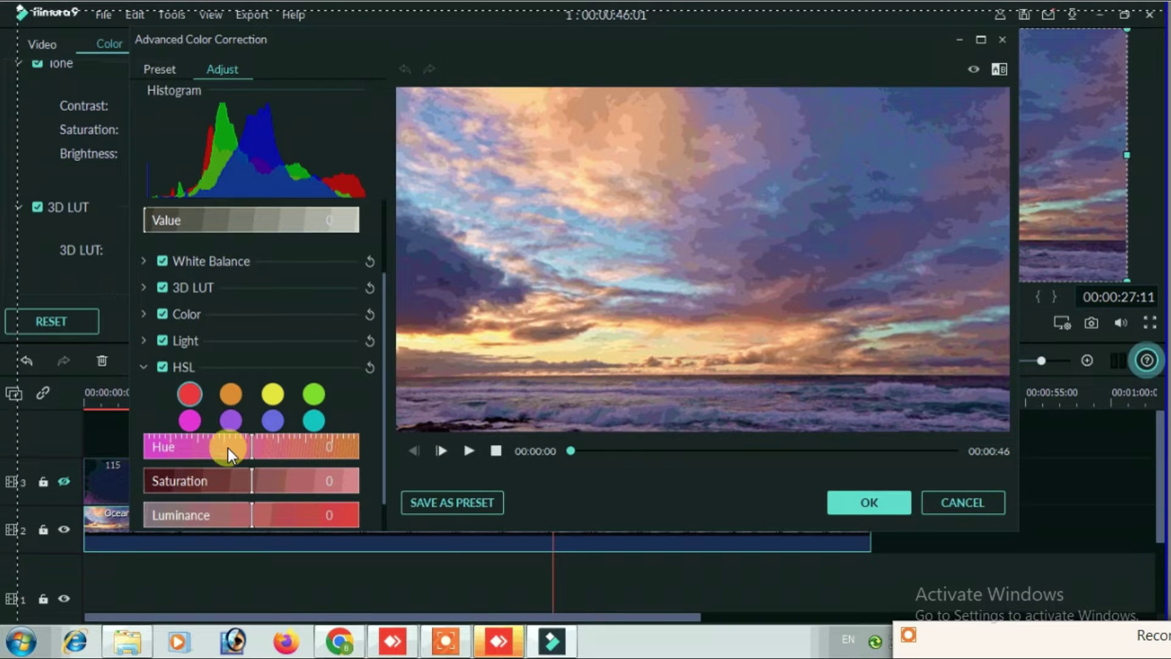
drag(334, 452, 209, 485)
click(281, 481)
drag(194, 210, 241, 229)
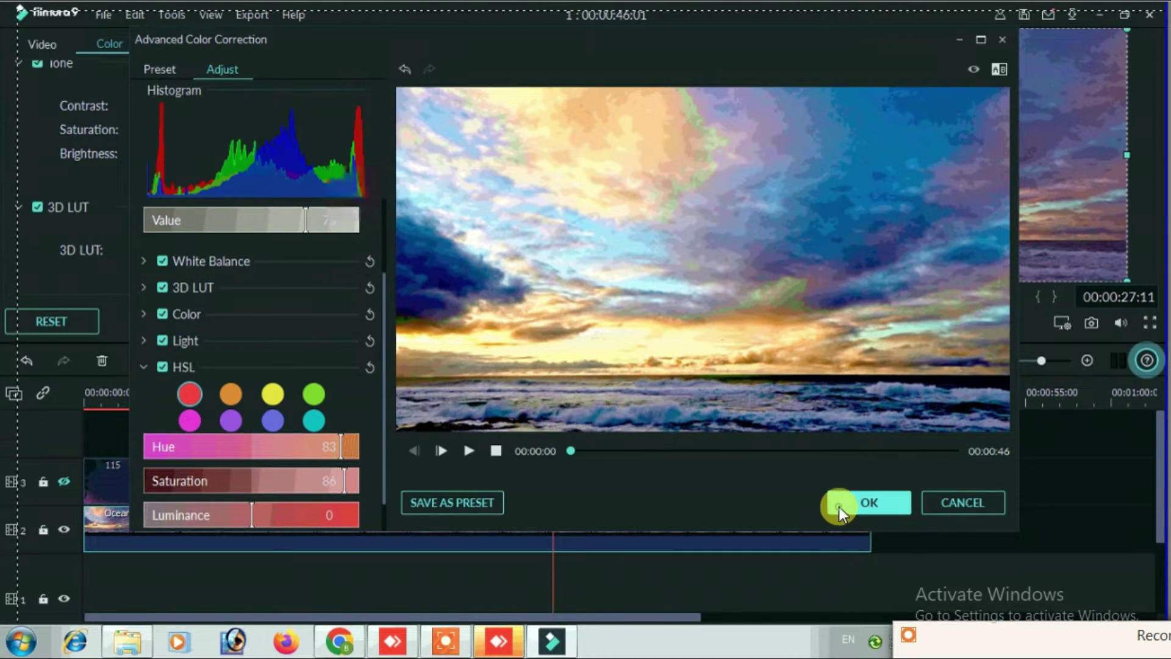
click(839, 506)
click(571, 323)
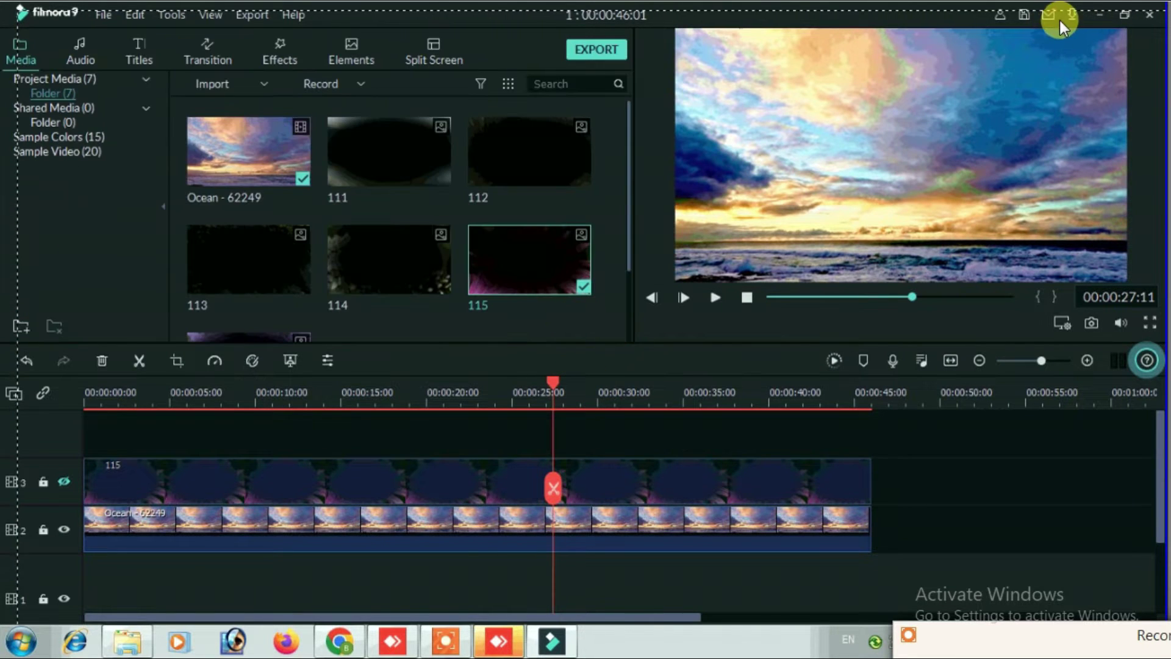
click(1024, 15)
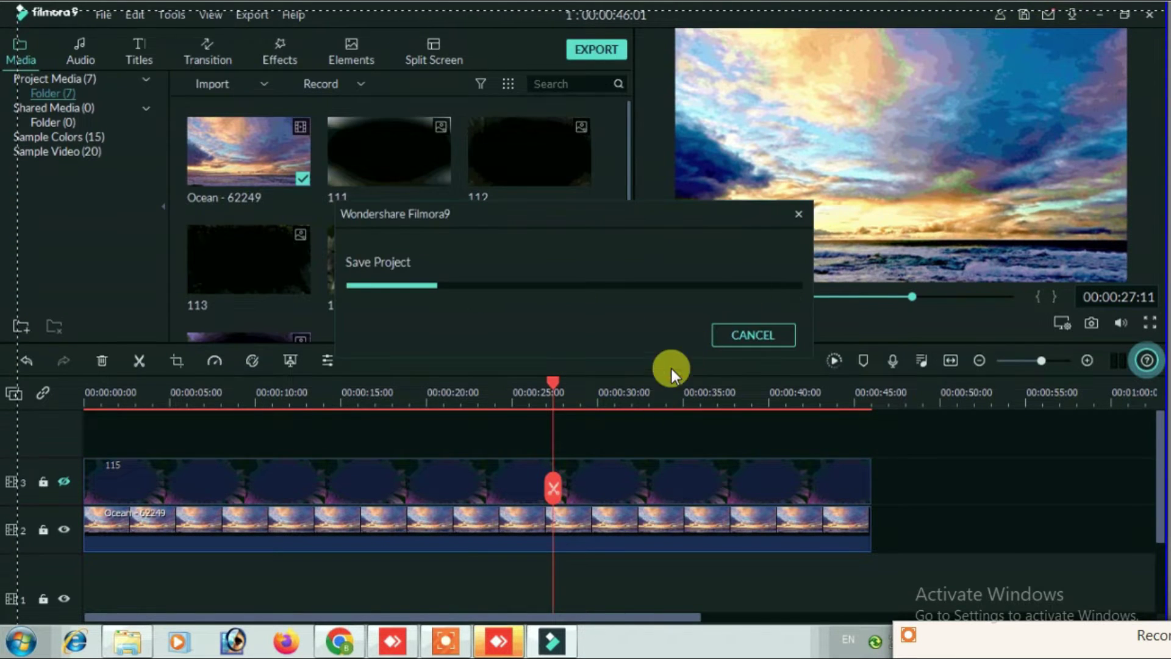
Replace overlay 115 on track 3 with image 114, extend it over the whole Ocean clip and preview the result
click(486, 481)
key(Delete)
drag(421, 257, 156, 467)
drag(95, 478, 97, 481)
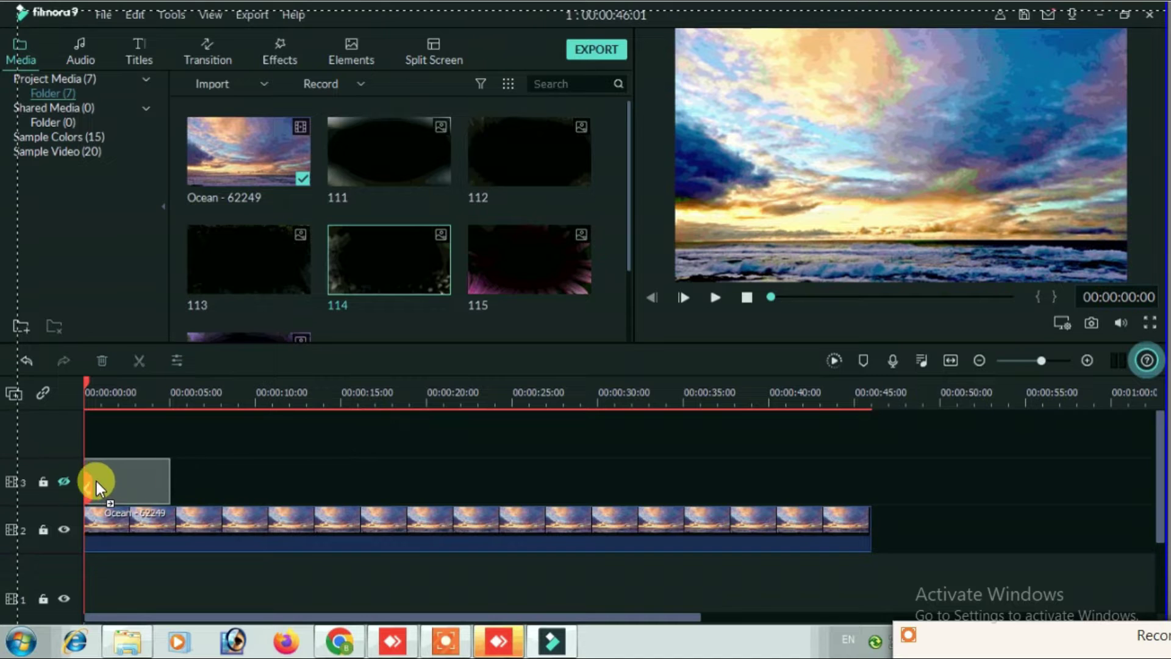
drag(183, 478, 358, 478)
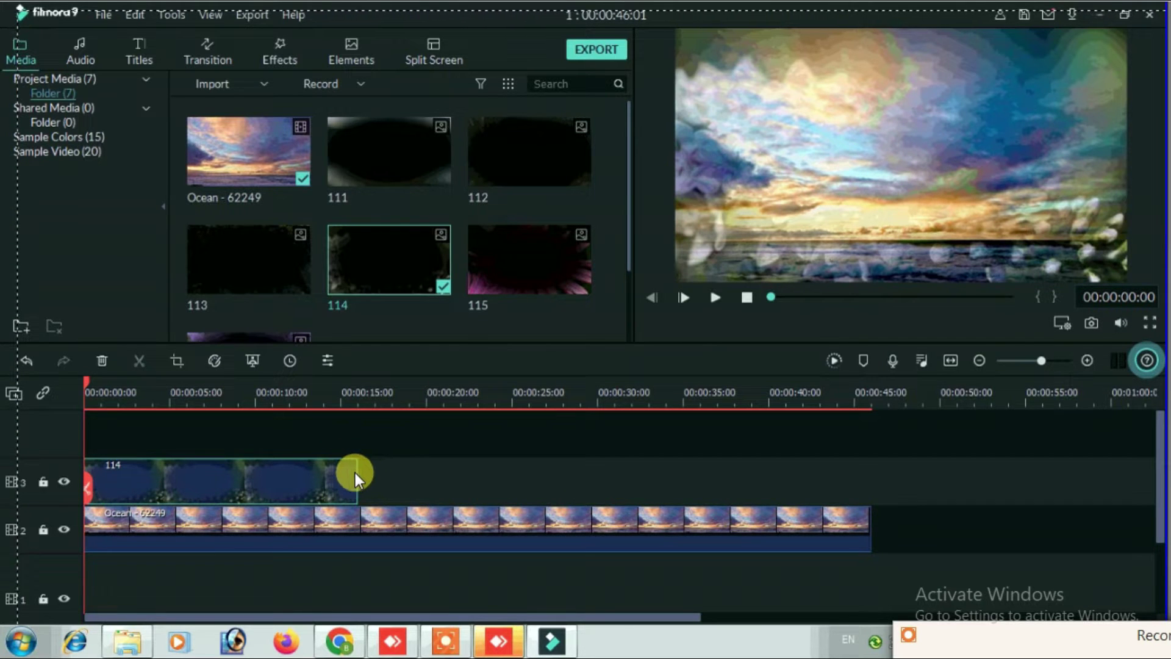
drag(357, 470, 871, 463)
click(273, 400)
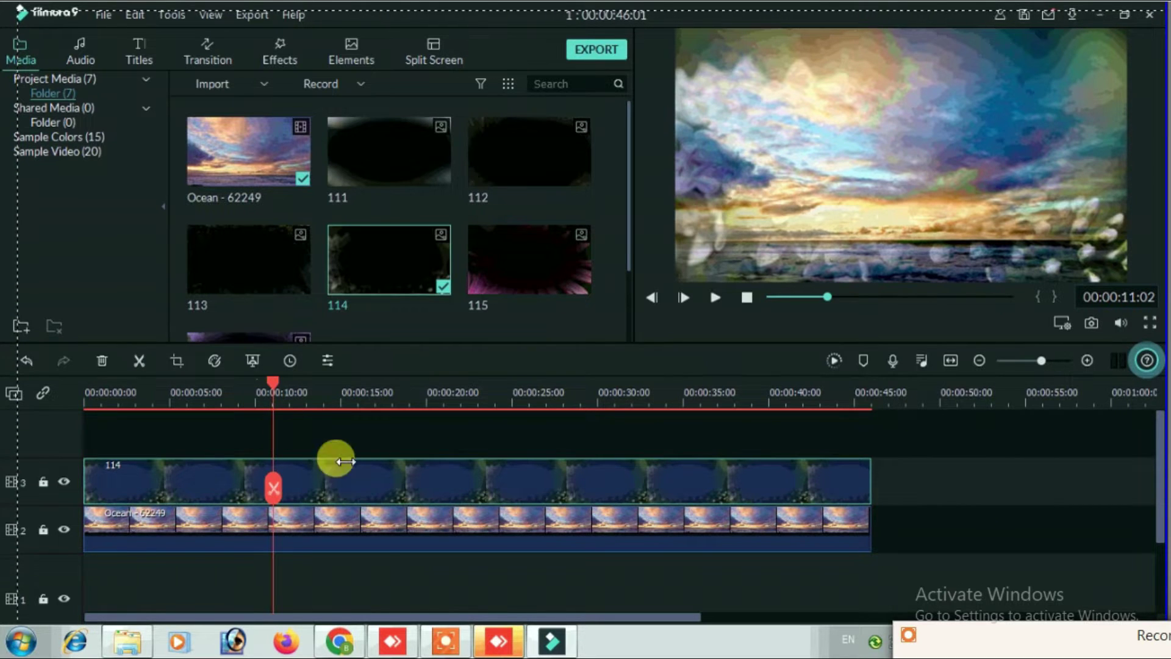
key(space)
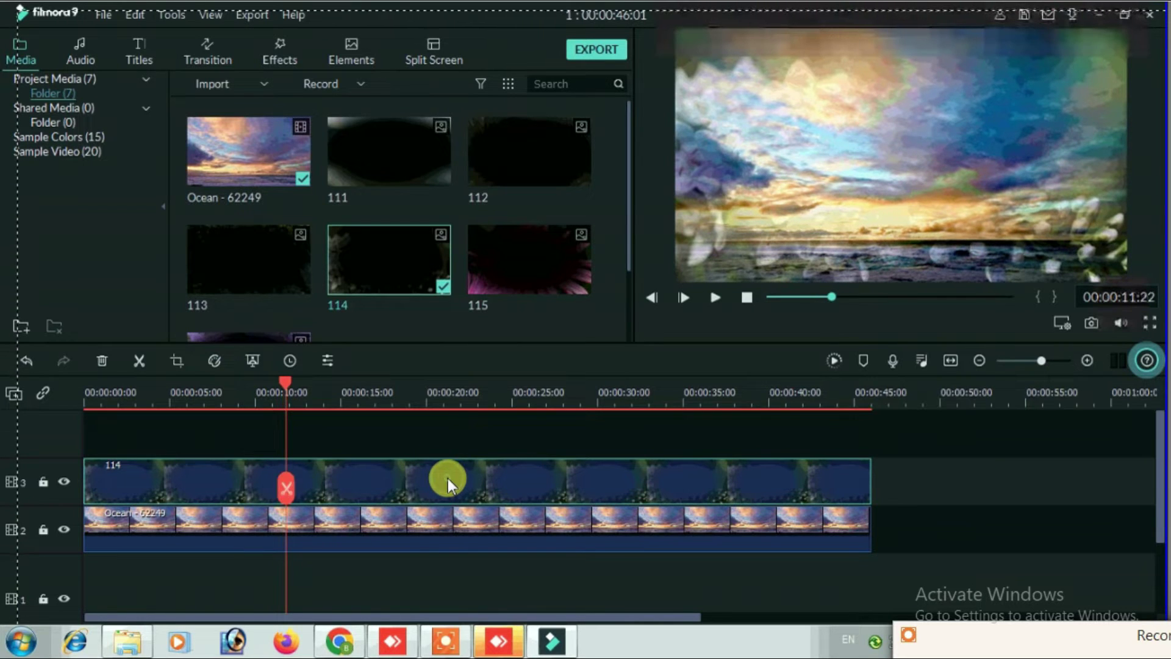
Replace overlay 114 on track 3 with image 116, extend it to the end of the Ocean clip and play the preview
key(Delete)
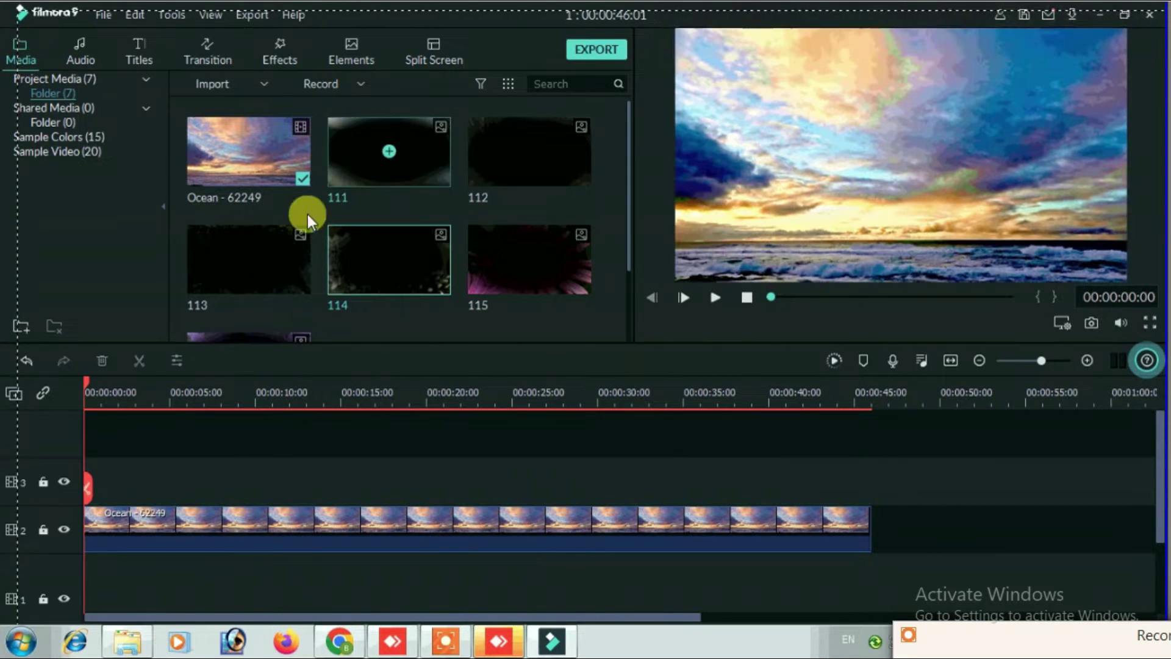
scroll(269, 257, down, 2)
drag(307, 303, 91, 482)
drag(169, 481, 870, 475)
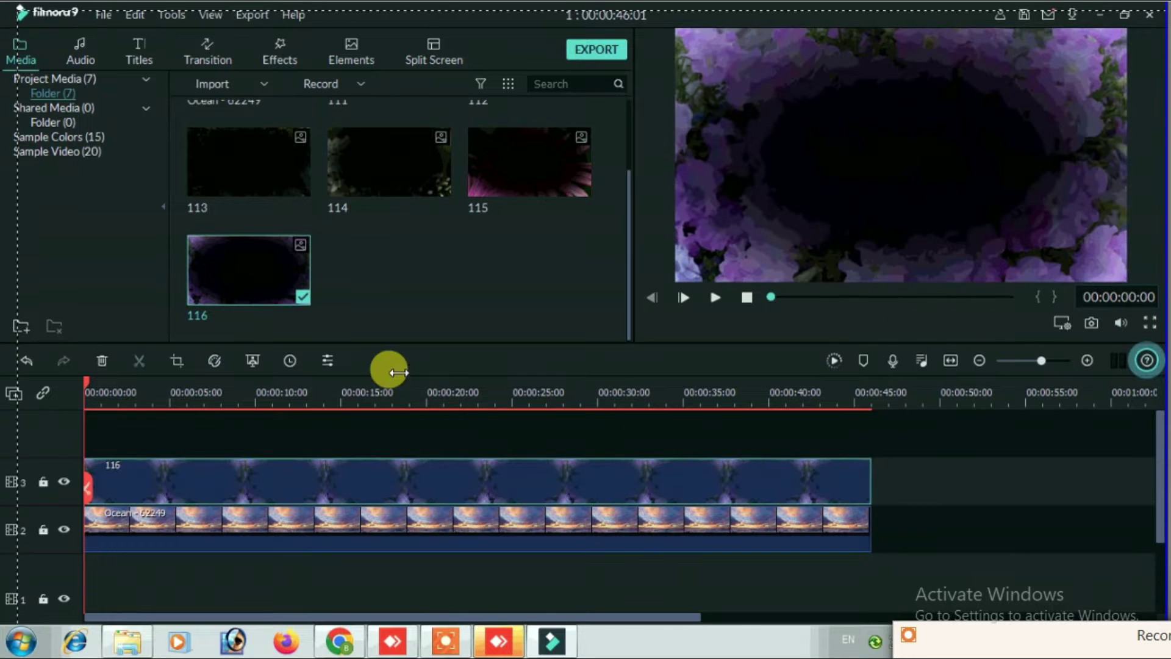
key(space)
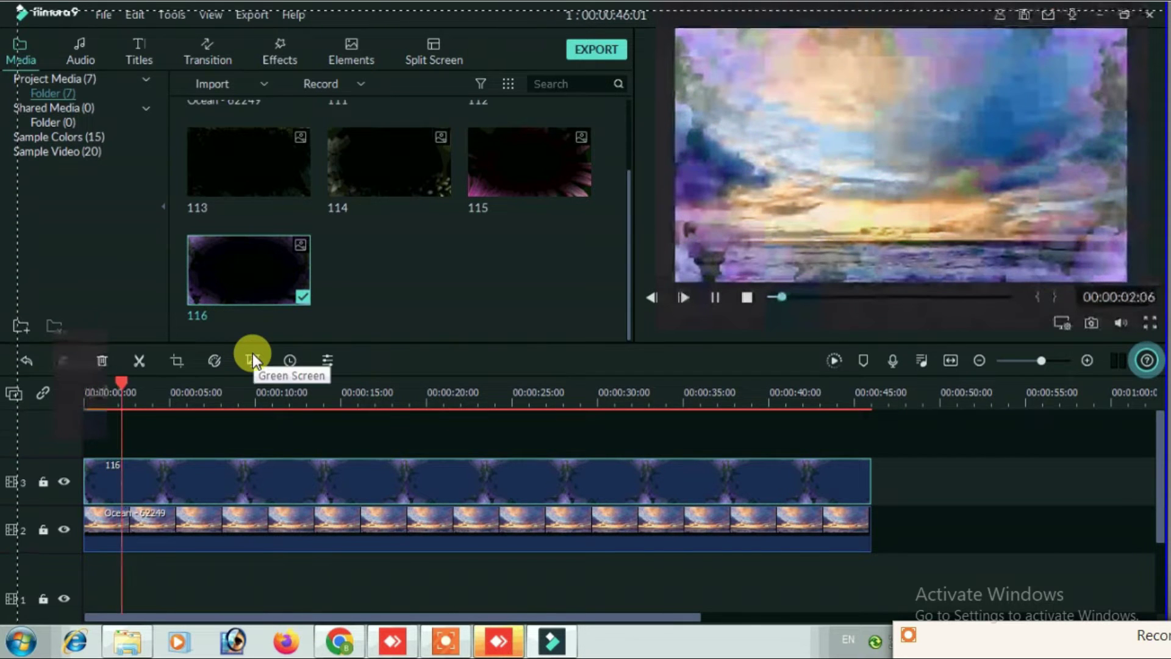
Set the Ocean - 62249 clip's tone to contrast 92, saturation 9 and brightness -100
click(379, 515)
double_click(379, 514)
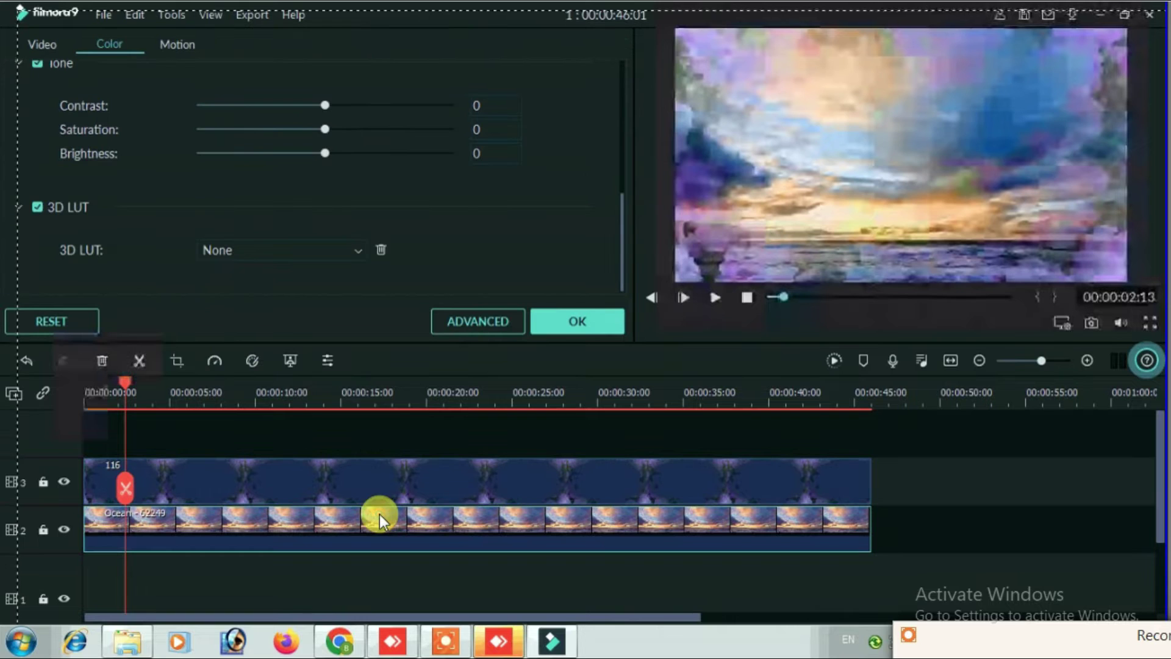
drag(314, 151, 137, 153)
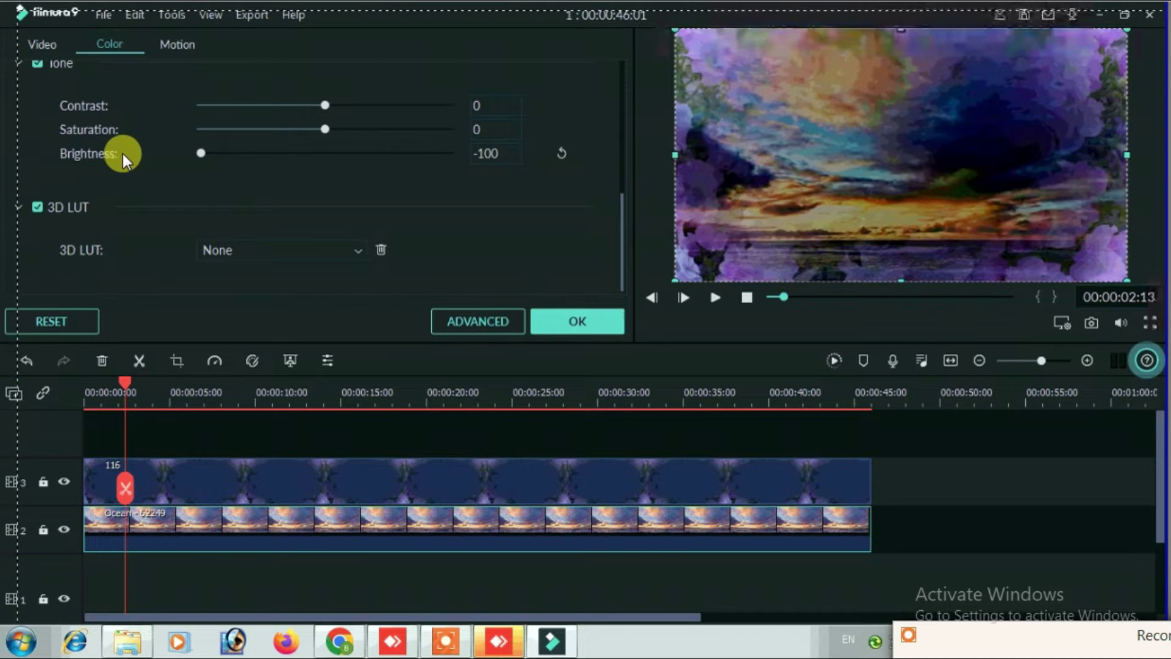
drag(320, 130, 181, 130)
drag(323, 105, 237, 106)
drag(401, 108, 439, 105)
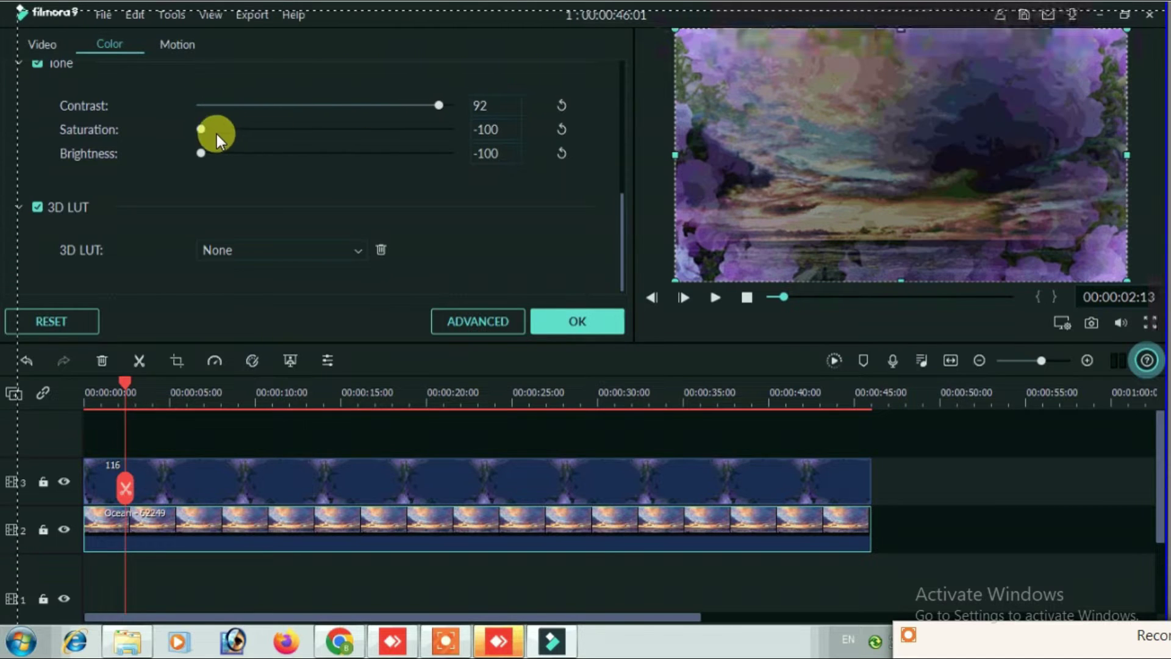
drag(262, 126, 338, 125)
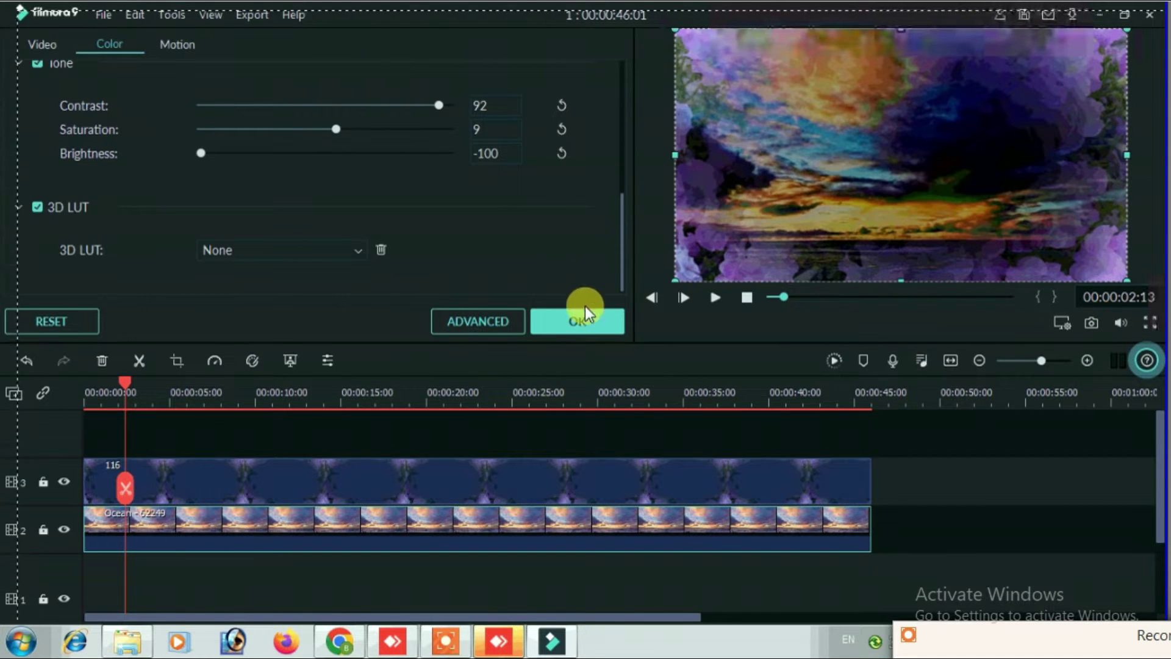
Reset the Ocean - 62249 clip's color settings and close its settings with the reset applied
click(83, 321)
click(552, 308)
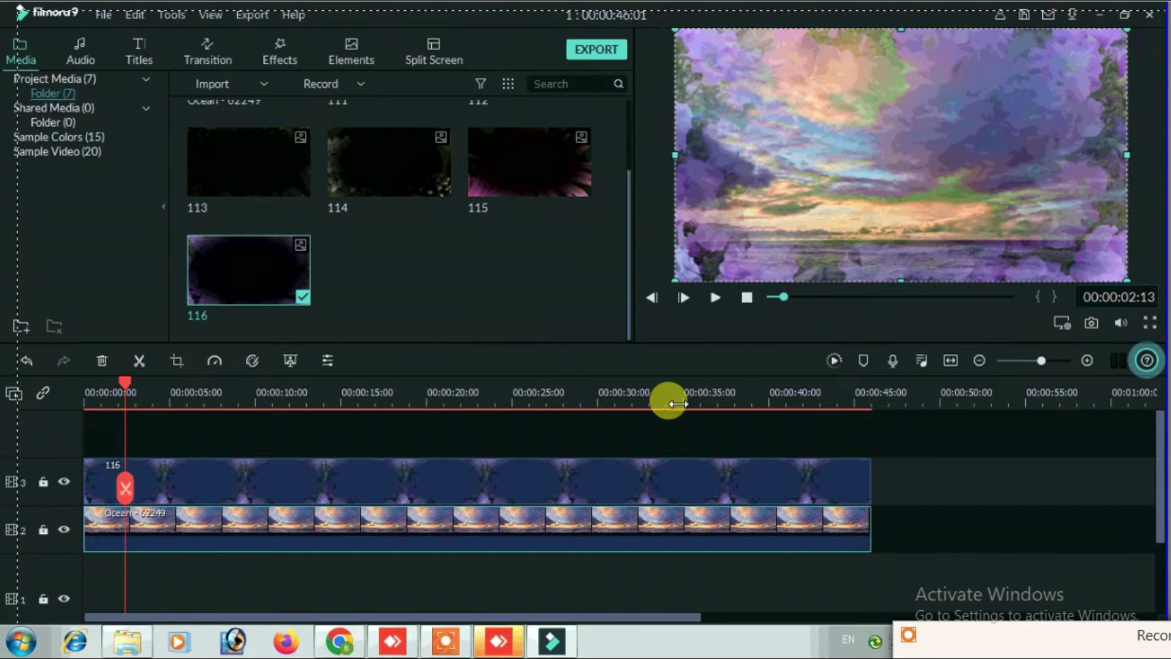
Insert the Aegean filter on track 3 between the Ocean clip and overlay 116, extend it to the Ocean clip's end and save the project
drag(532, 431, 588, 429)
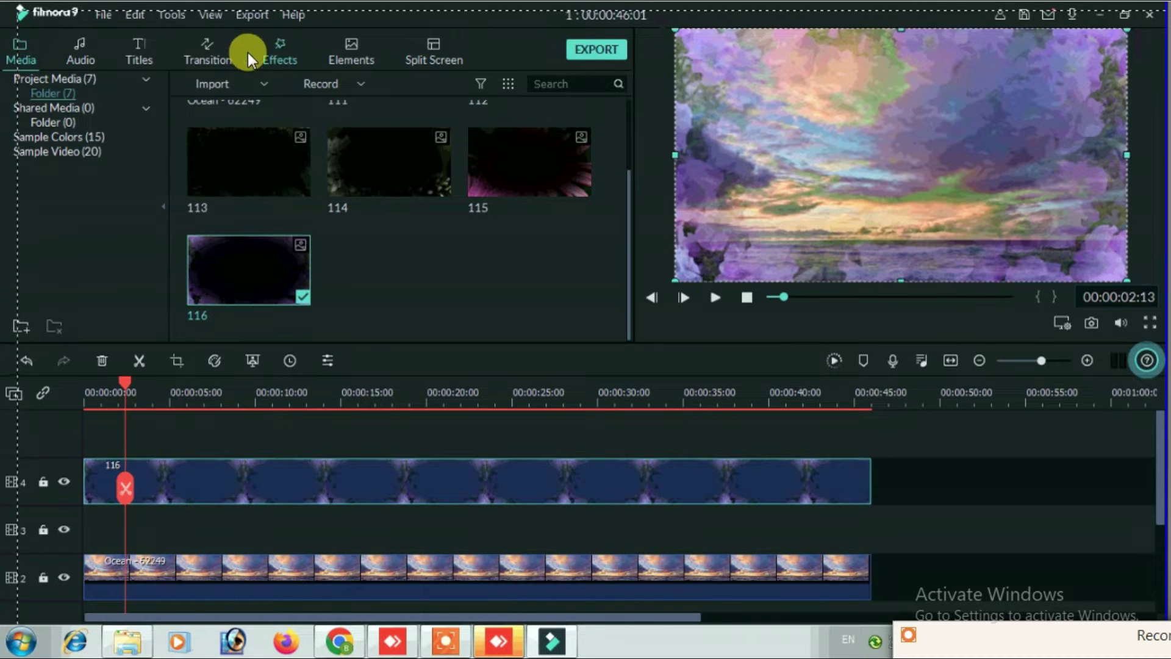
click(280, 50)
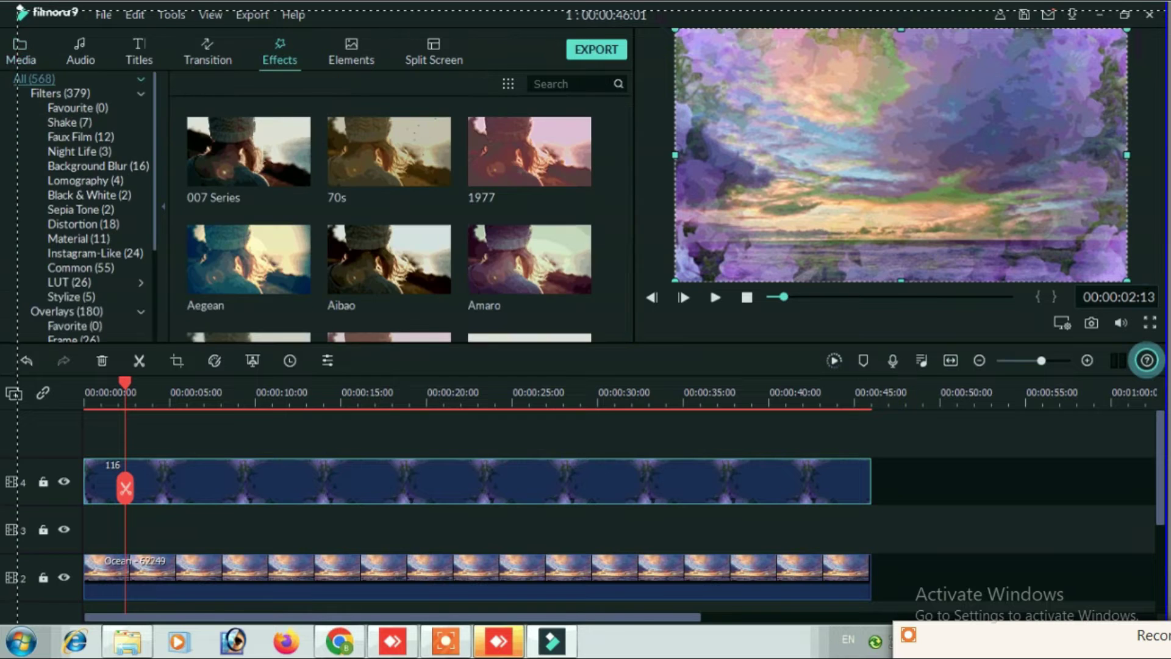
click(529, 152)
scroll(457, 253, down, 3)
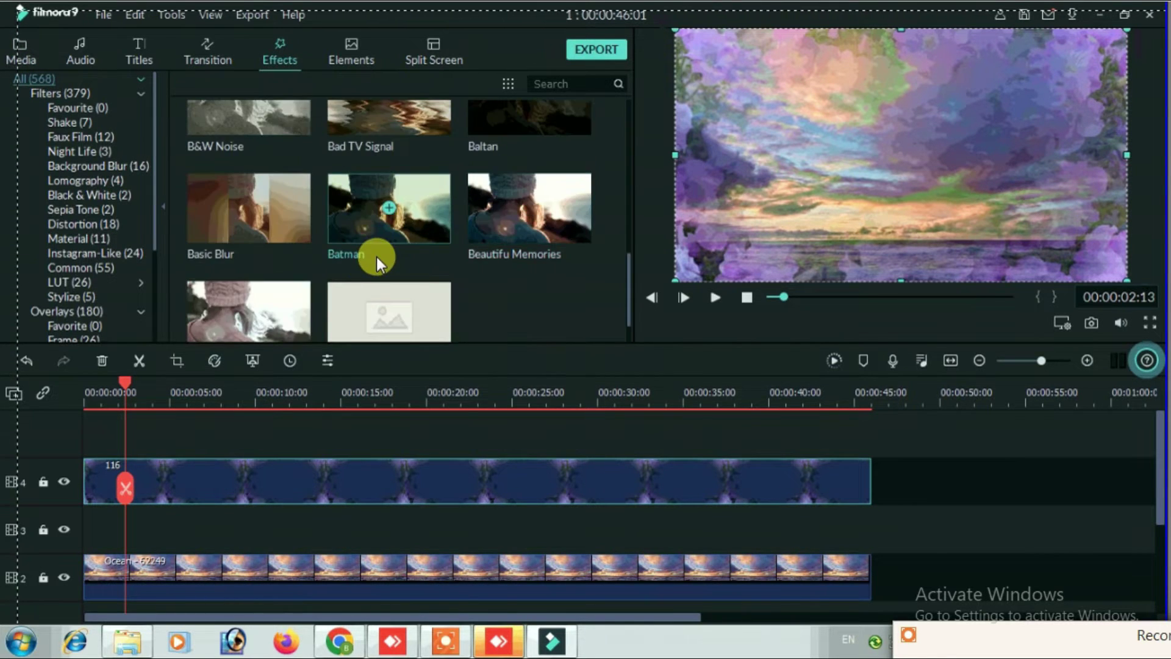
scroll(369, 244, up, 3)
drag(294, 265, 79, 536)
drag(178, 529, 872, 520)
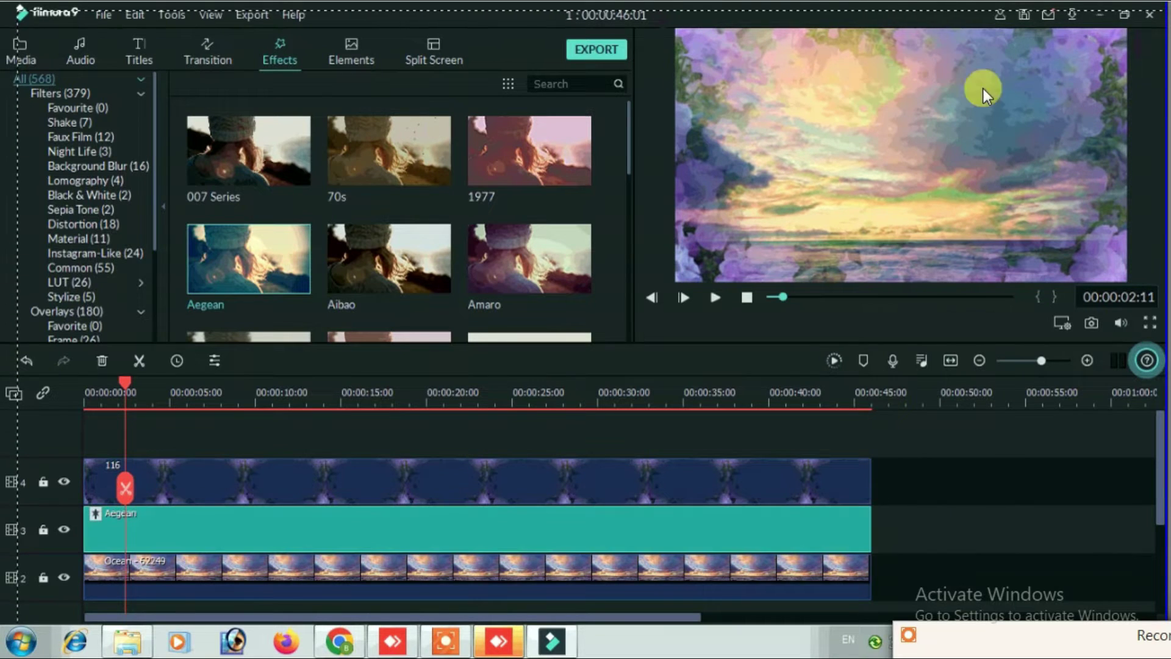
click(1029, 19)
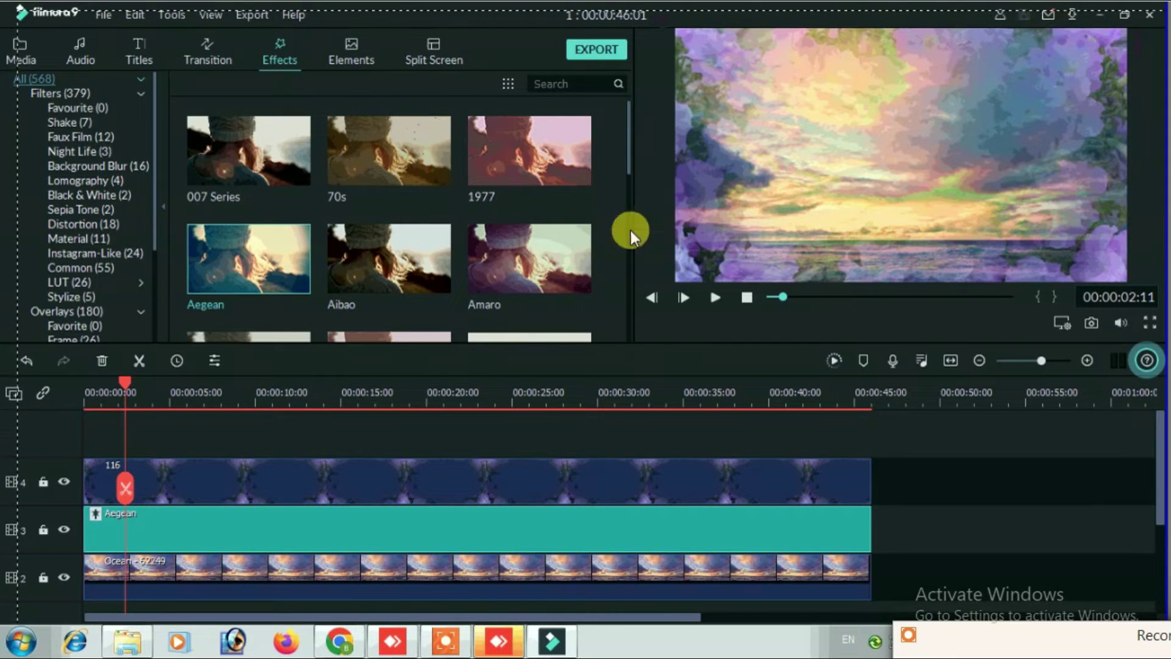
Import image 0 from the png folder of MY VIDEO into the project media
click(35, 53)
scroll(609, 288, down, 2)
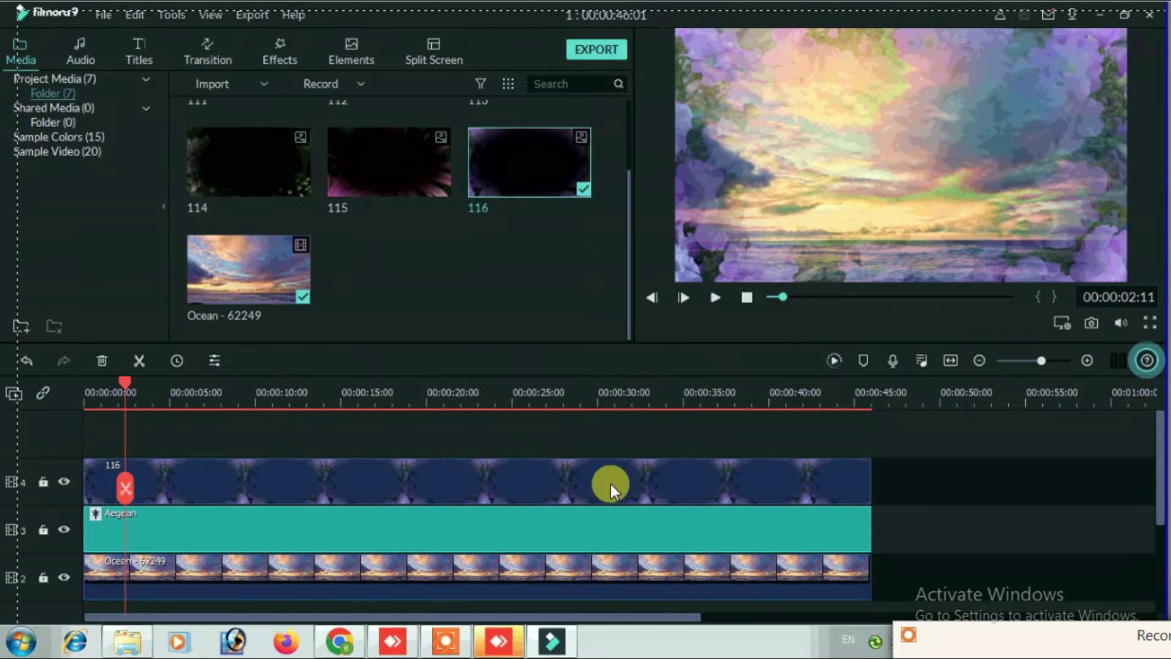
scroll(587, 514, down, 2)
scroll(639, 383, up, 2)
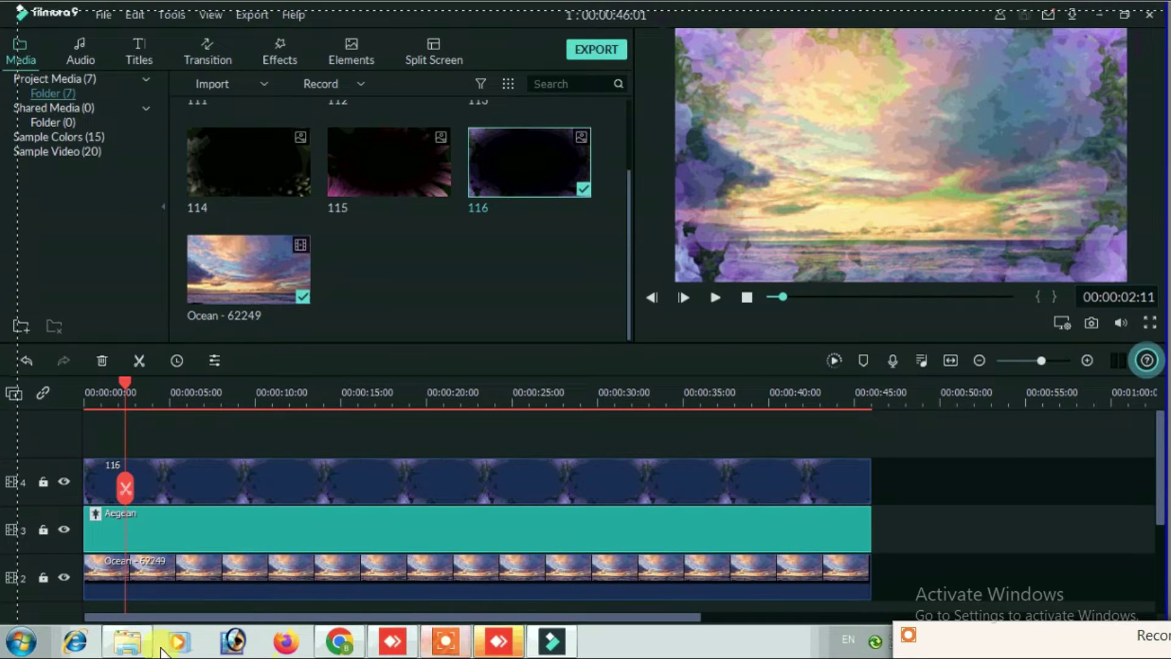
click(120, 645)
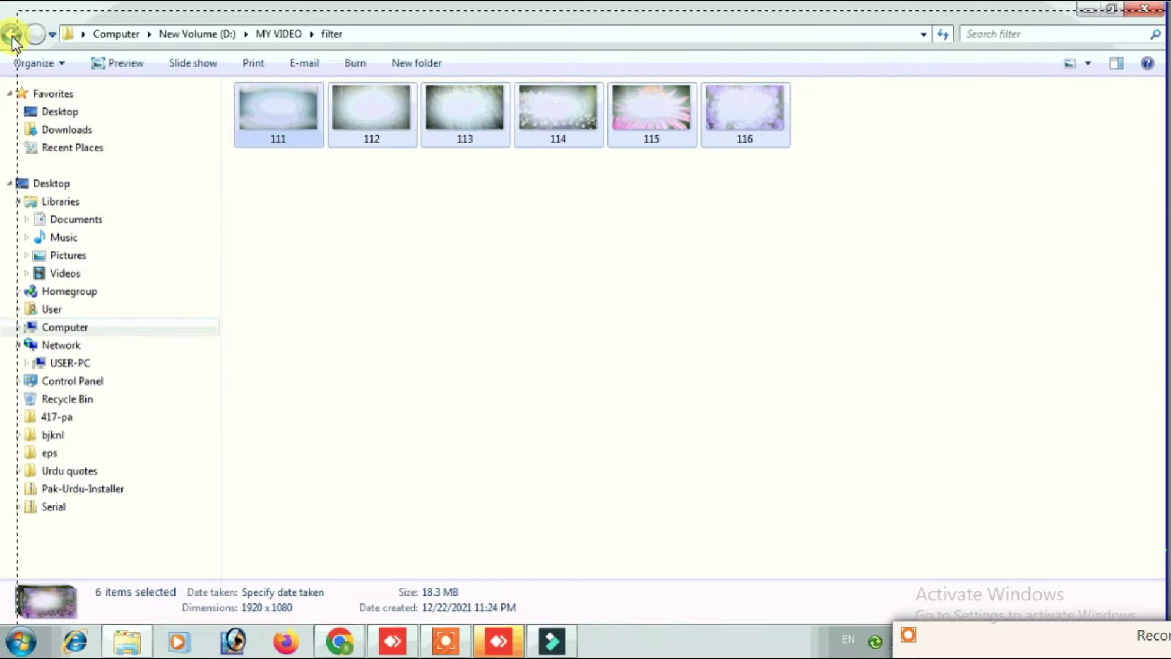
key(BackSpace)
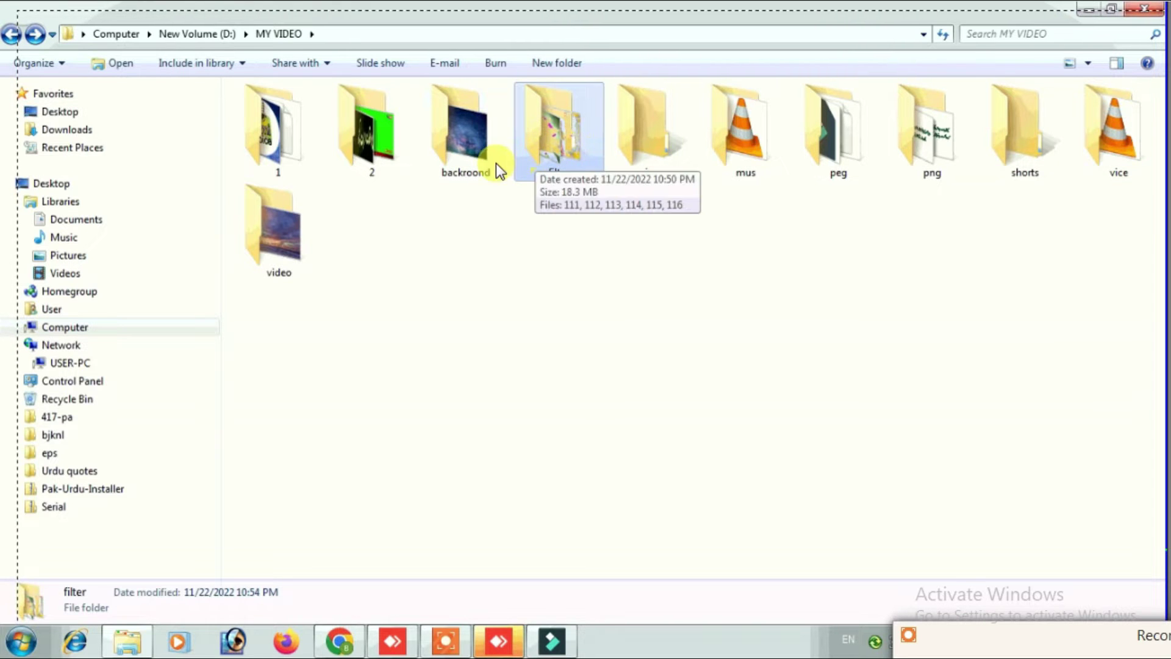
click(464, 139)
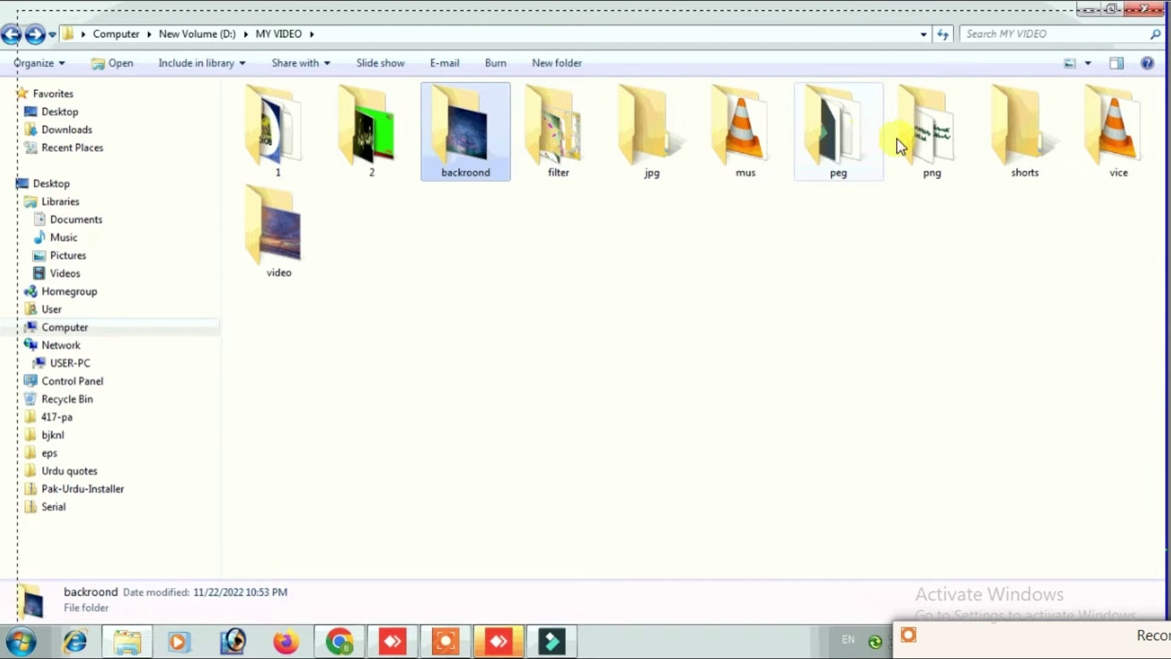
double_click(932, 133)
drag(282, 108, 491, 290)
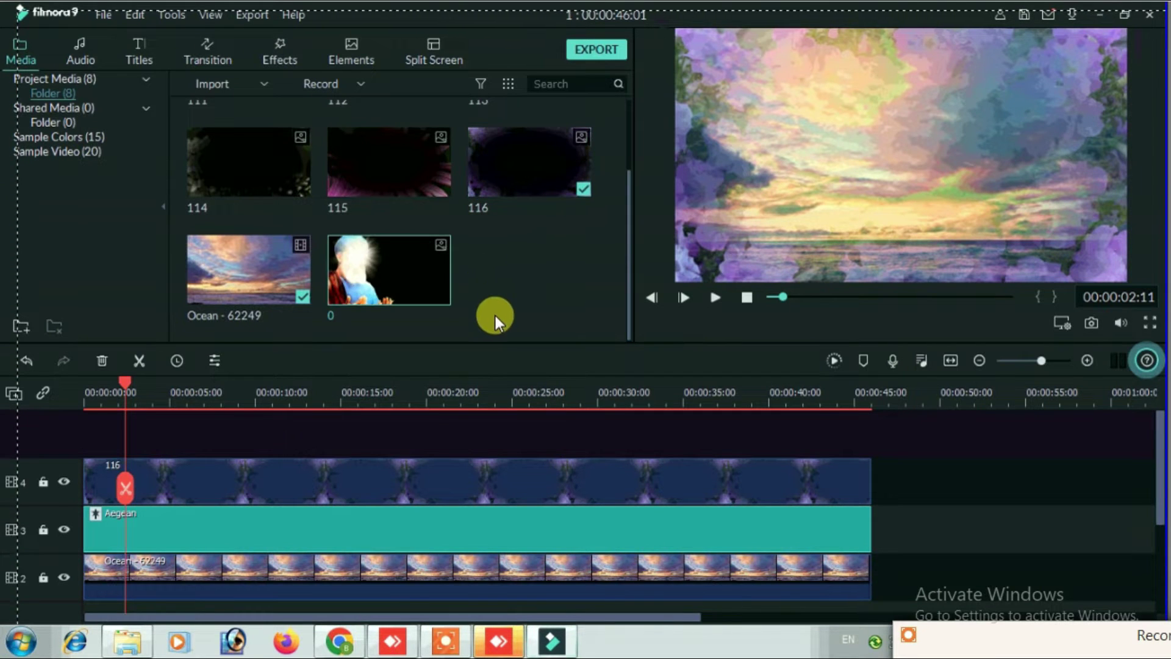
click(468, 436)
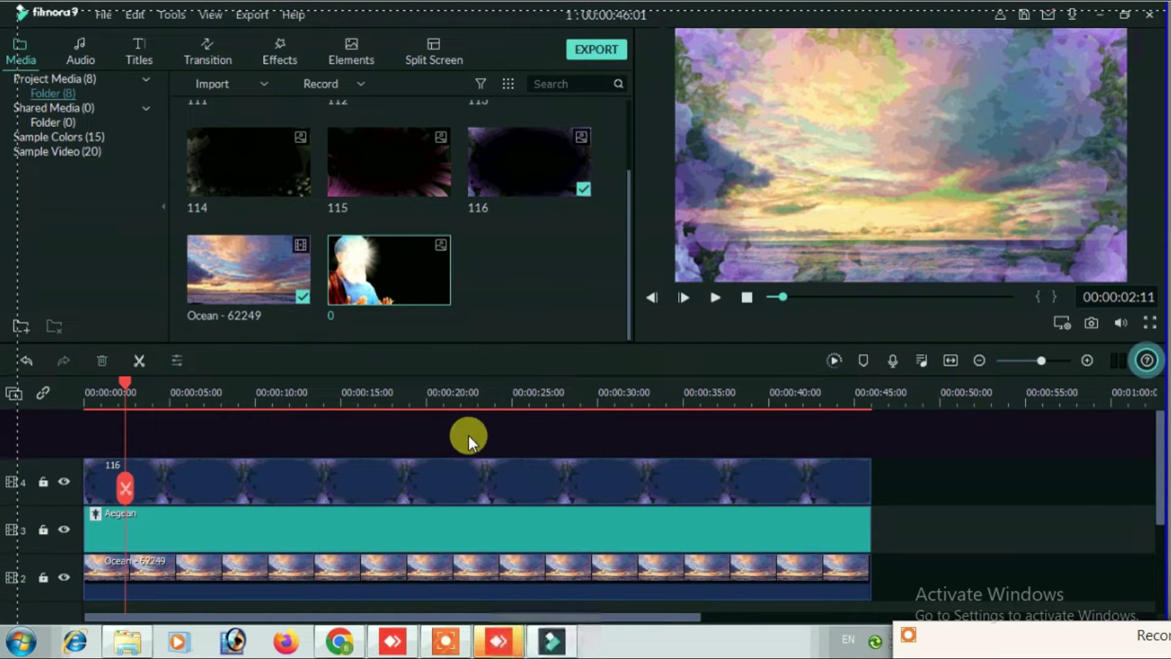
Place image 0 on track 5 across the full length of overlay 116 and save the project
drag(409, 264, 870, 478)
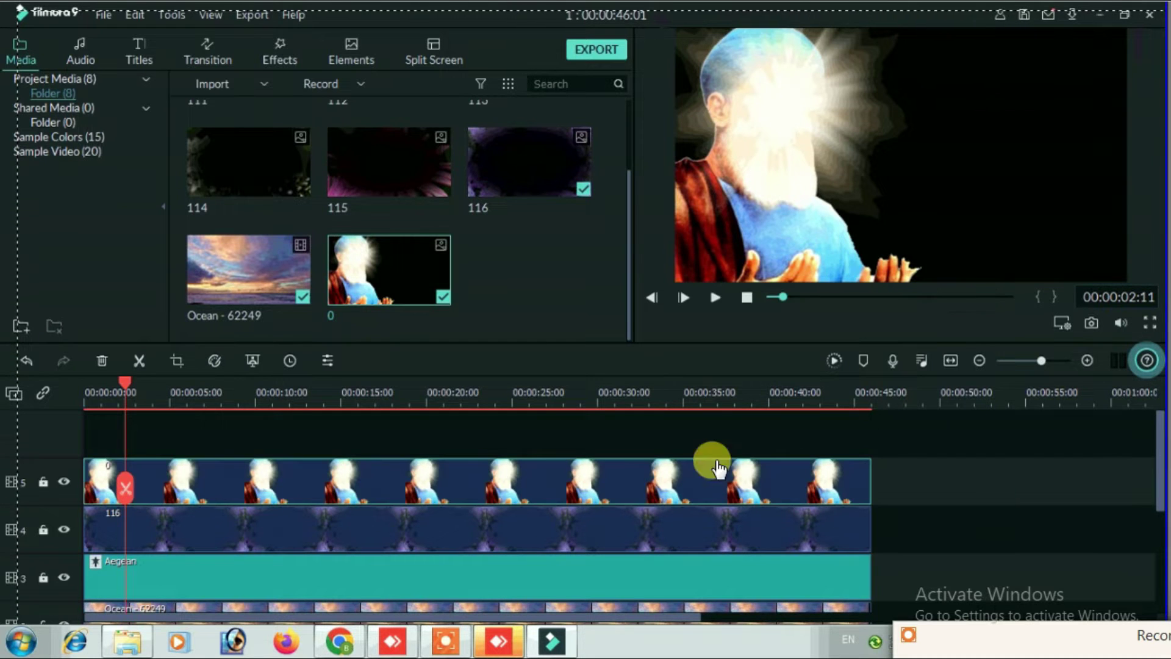
click(142, 395)
scroll(83, 392, down, 3)
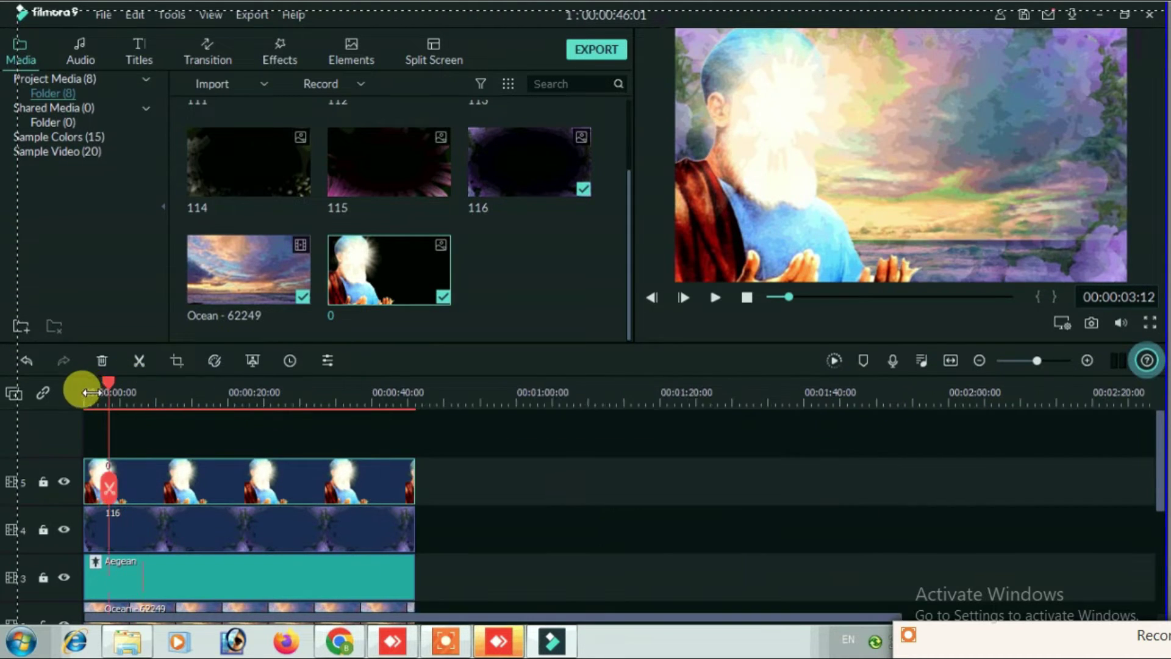
click(1024, 16)
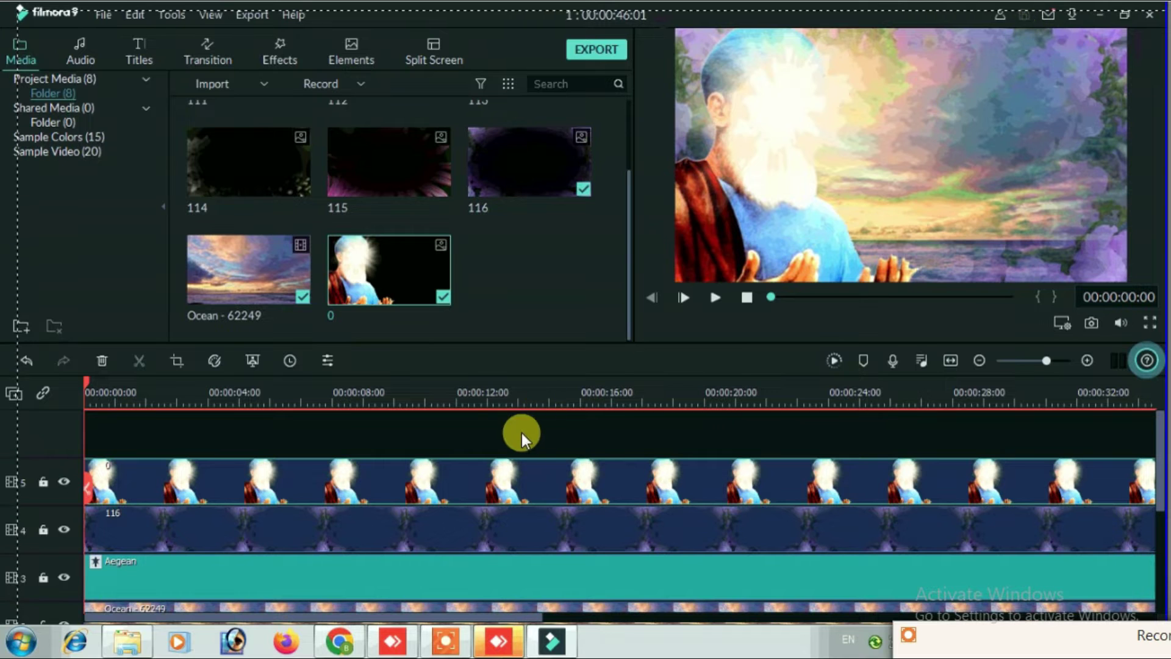
drag(469, 397, 35, 377)
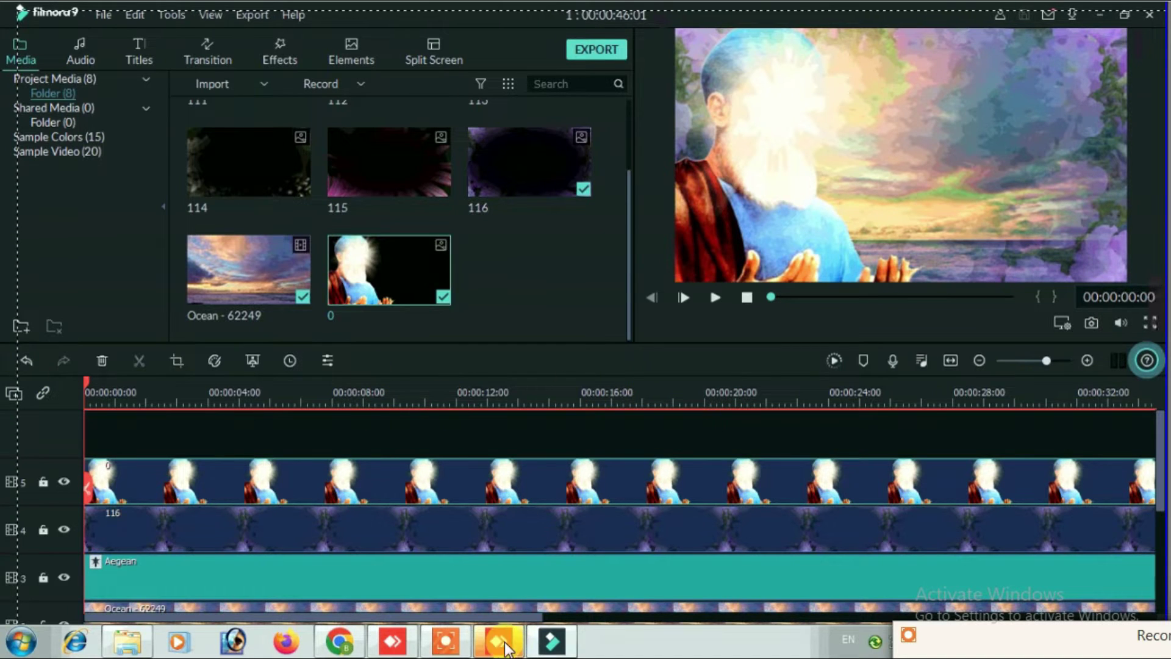
Import the video 123[[[ bbb88 vbv from folder 2 of MY VIDEO and place it on track 6 at the timeline start
click(126, 639)
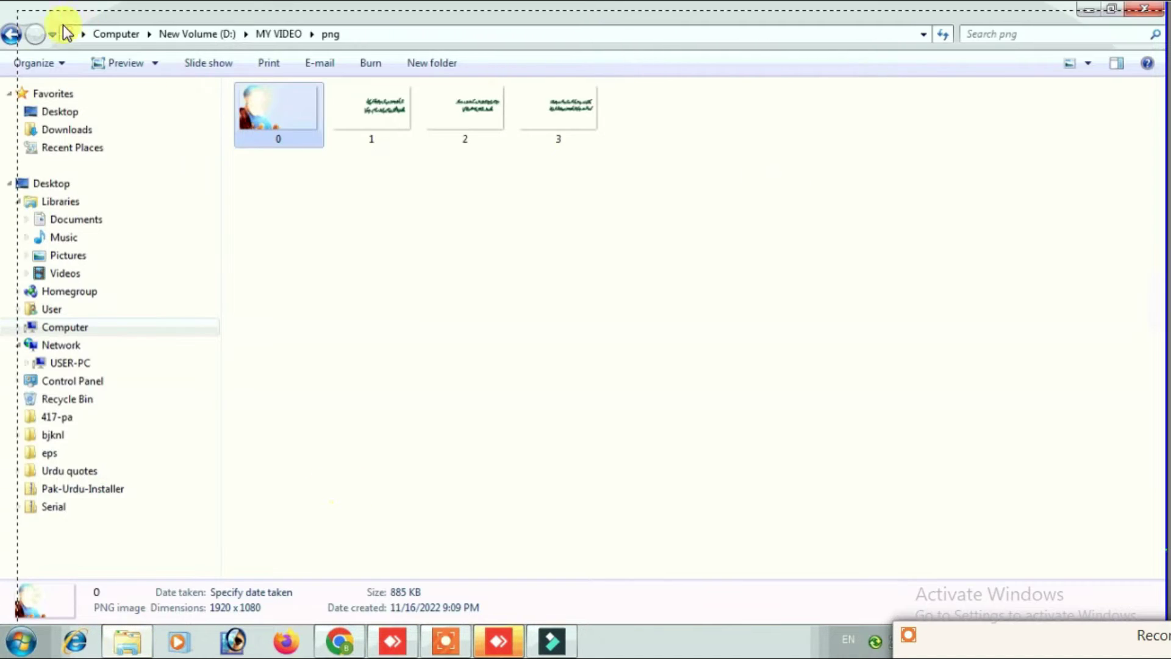
click(11, 35)
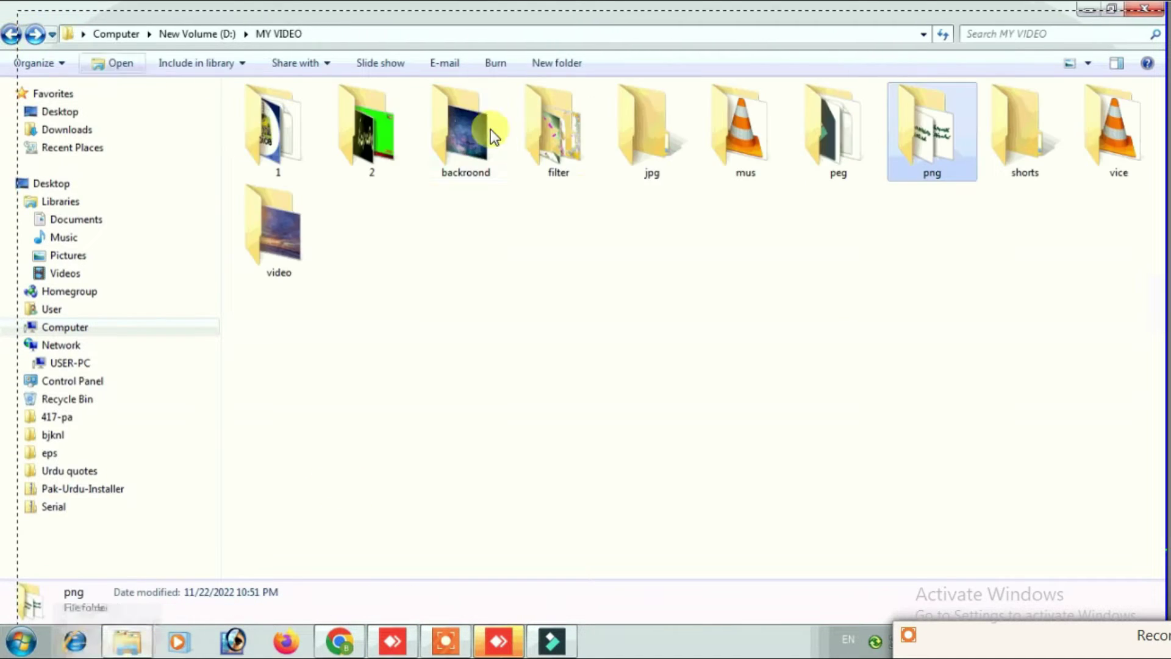
double_click(379, 150)
drag(254, 112, 499, 274)
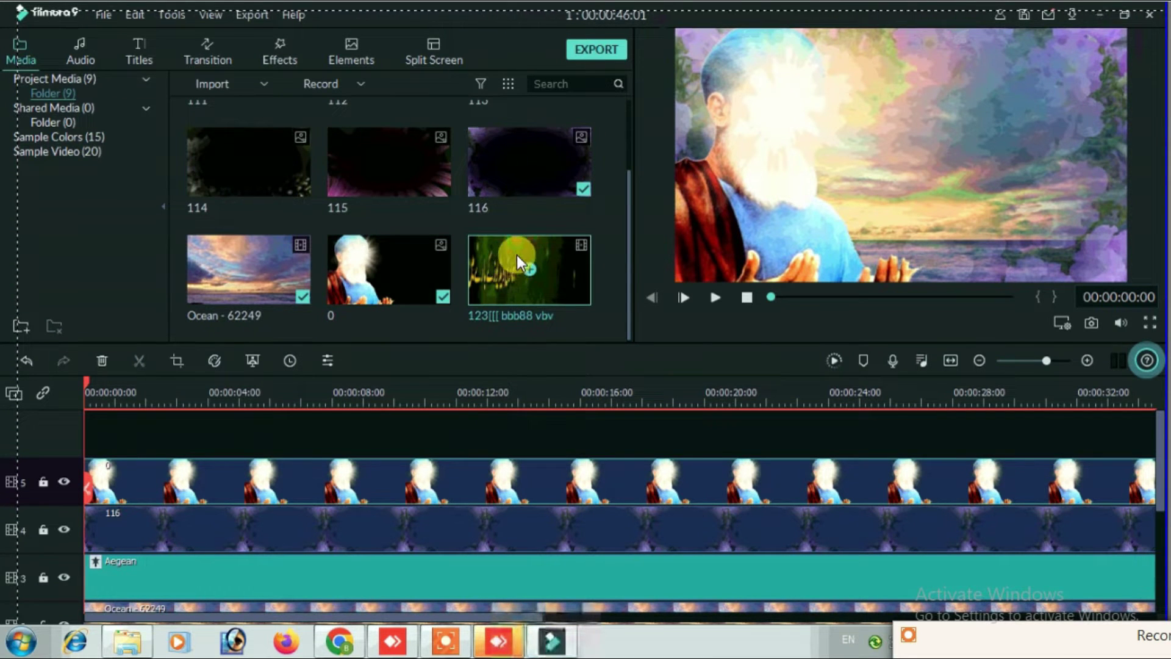
drag(397, 364, 100, 438)
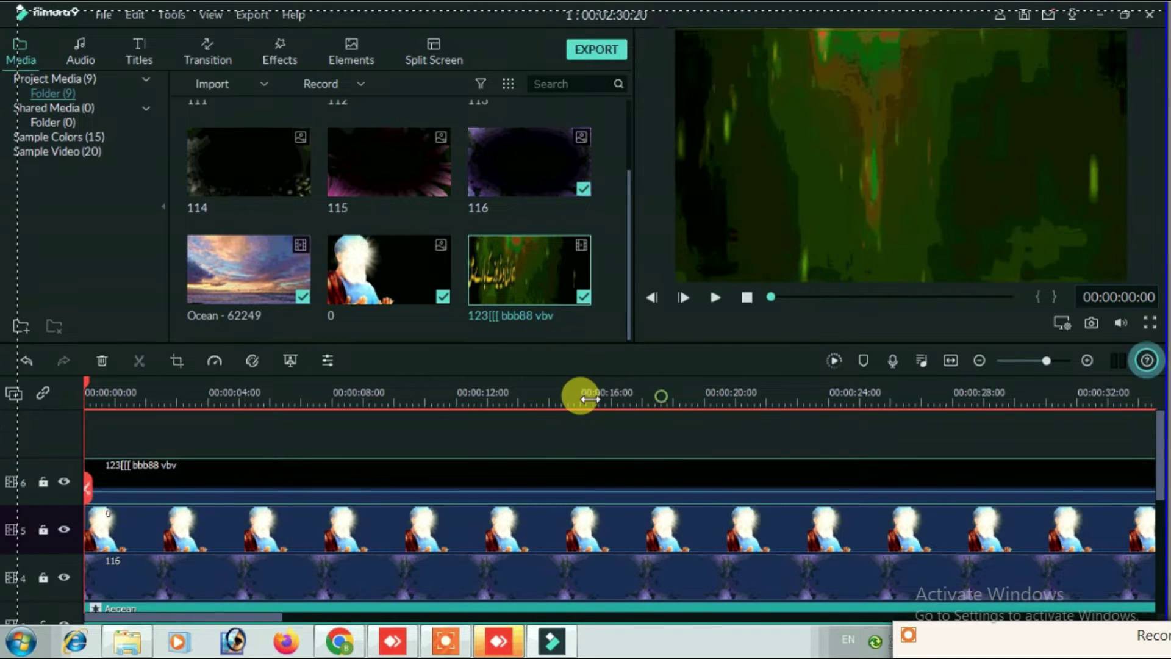
Split the track 6 video at 00:00:46:02, where image 0 ends, and delete the part after the cut
scroll(392, 400, down, 2)
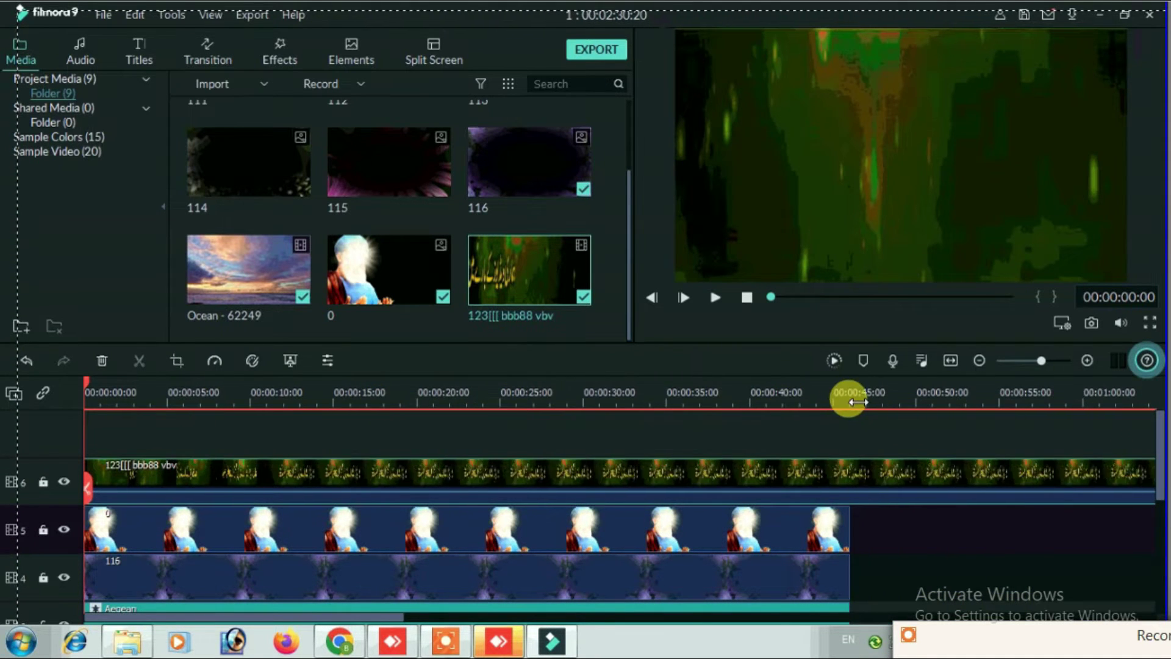
click(847, 395)
click(851, 487)
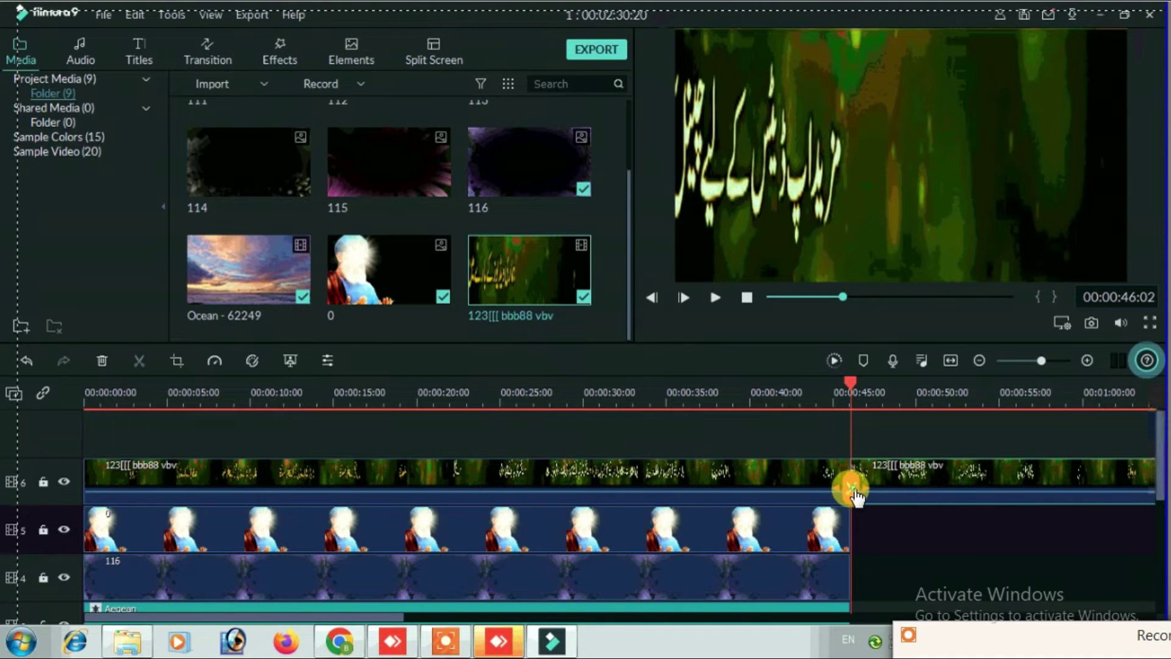
key(Delete)
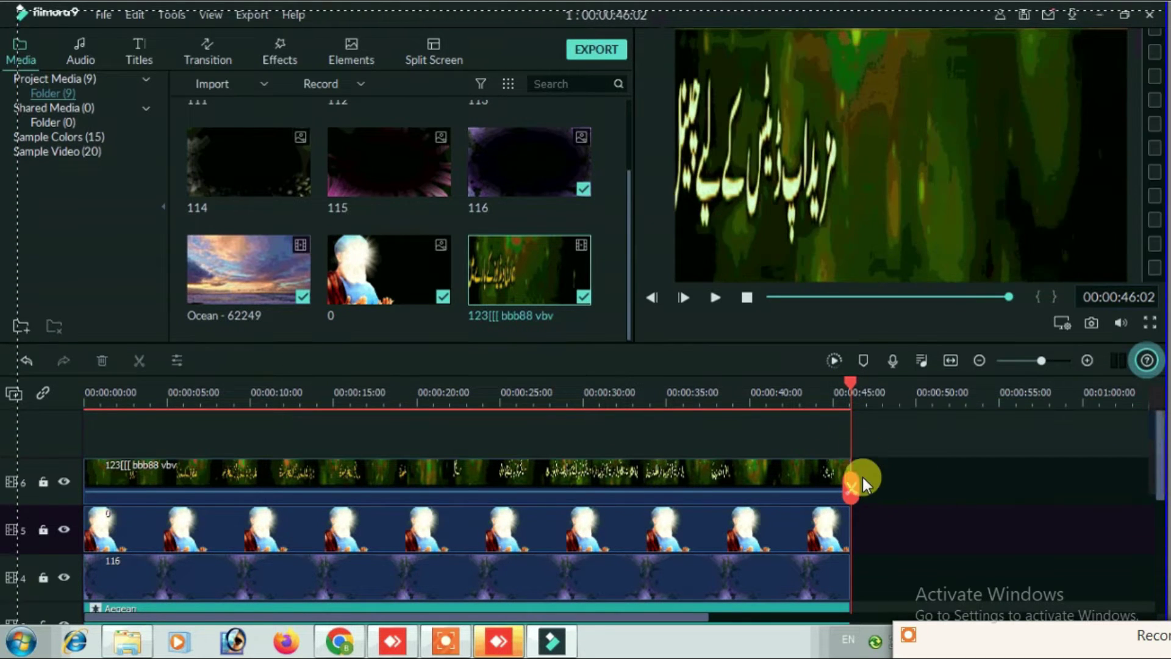
drag(852, 381, 60, 411)
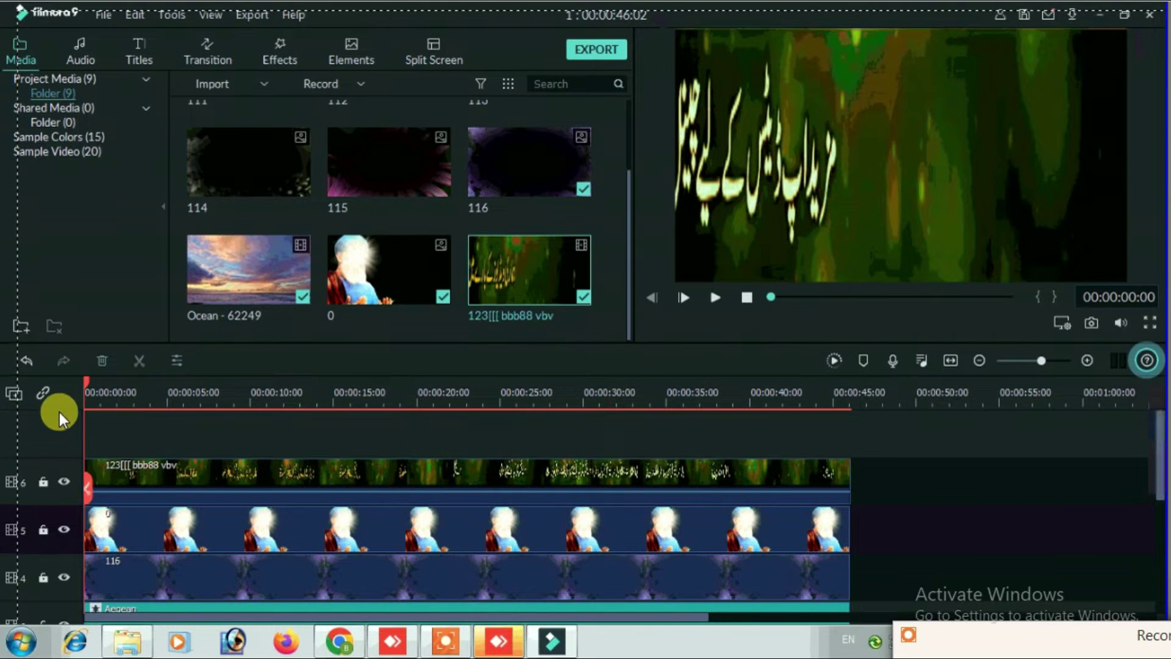
Squash the 123[[[ bbb88 vbv video into a thin strip along the frame's lower edge and play the preview
click(917, 149)
click(858, 173)
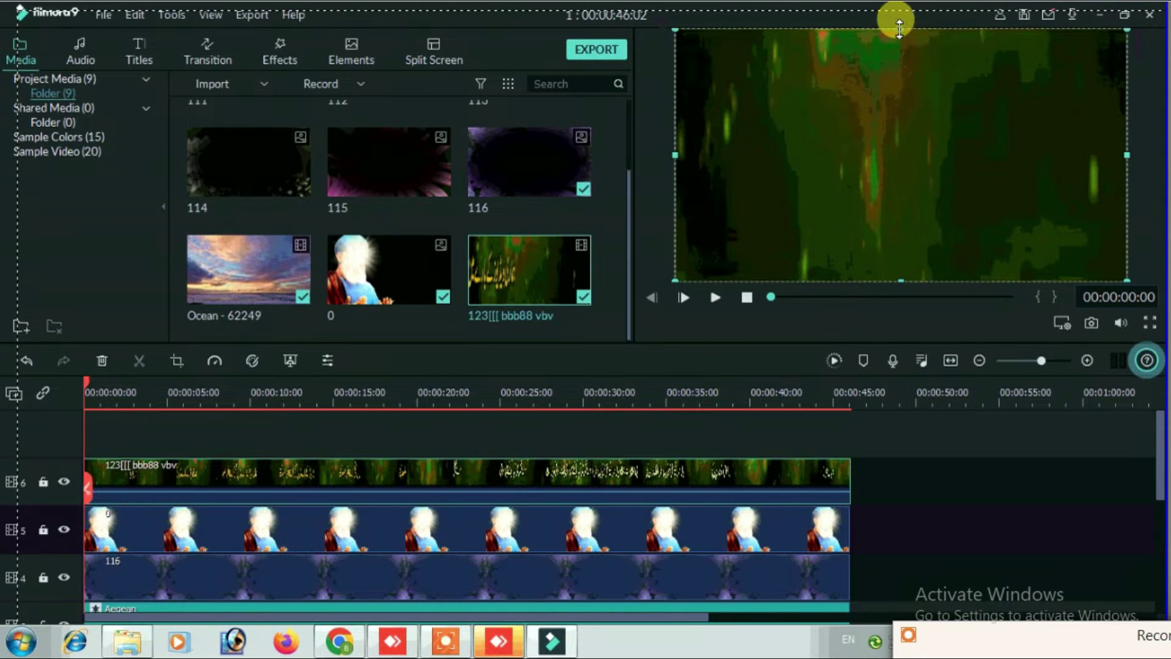
drag(902, 78, 875, 255)
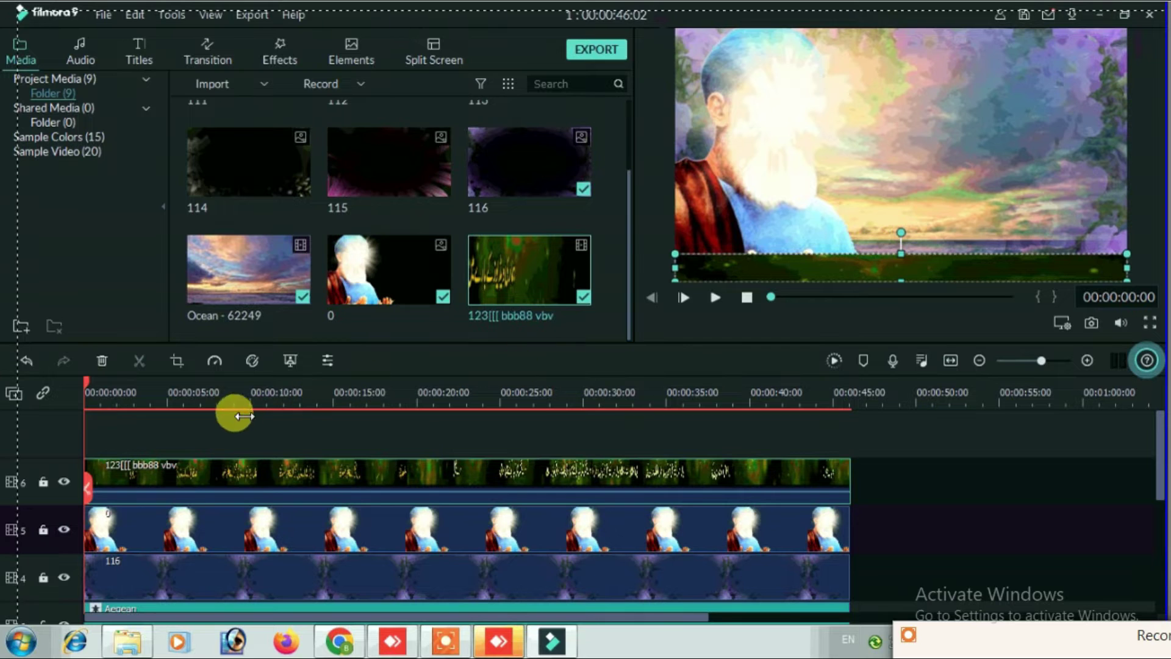
click(103, 392)
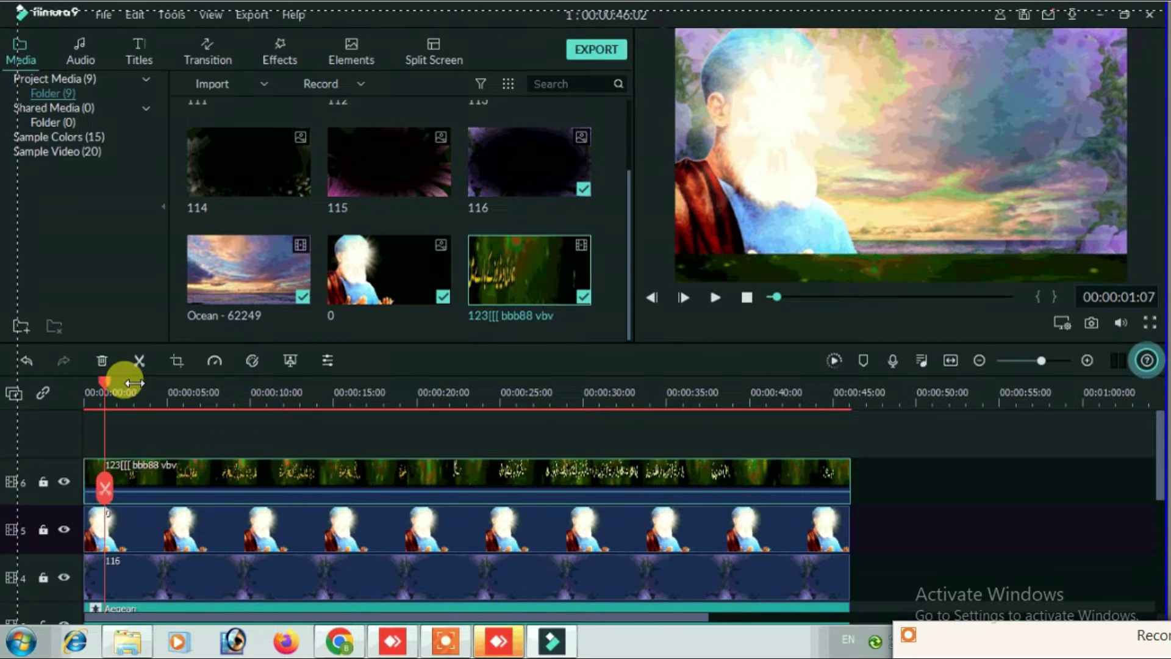
key(space)
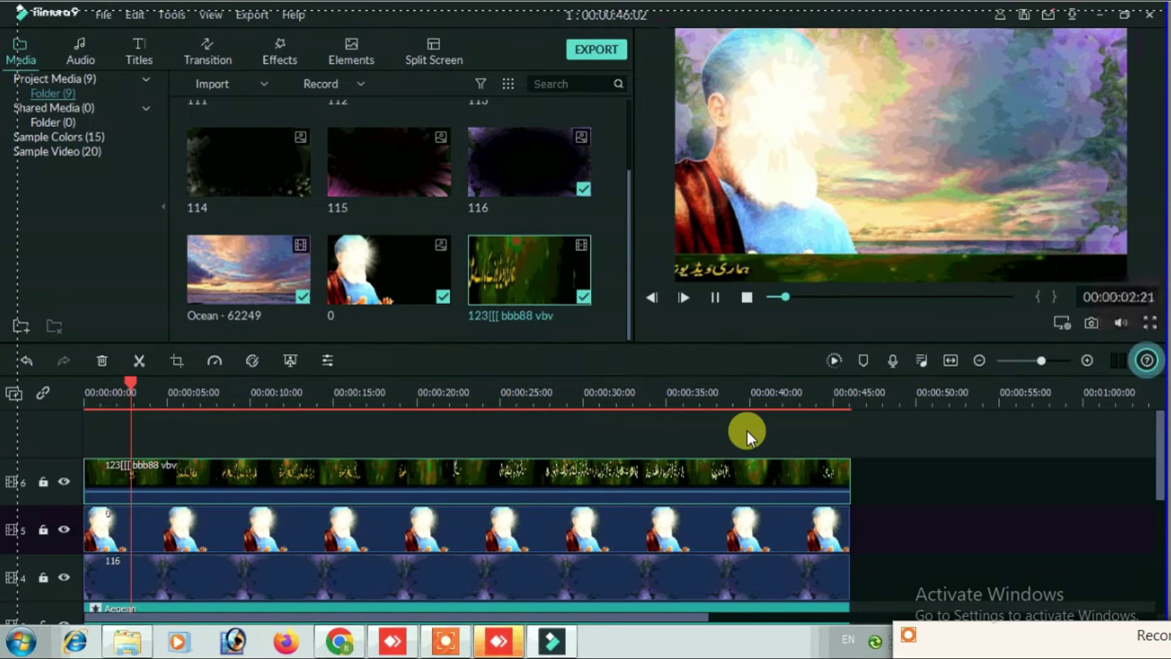
key(space)
Shrink image 0 slightly in the frame and reposition it so its lower edge lies just behind the text strip
click(758, 126)
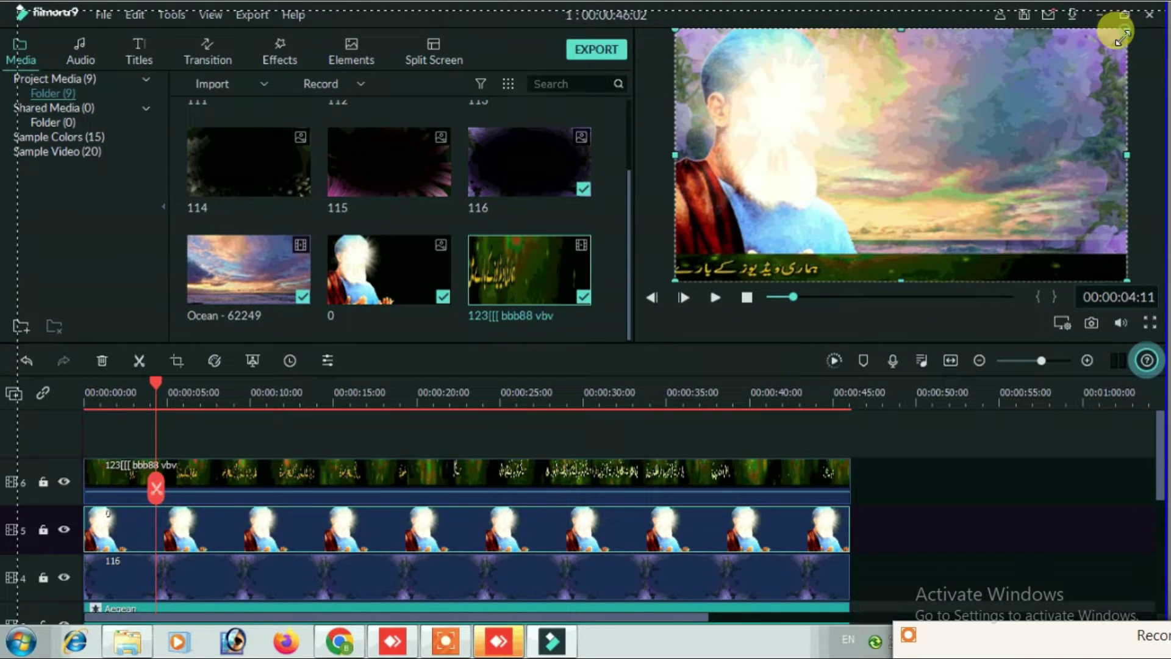
drag(1109, 54, 1085, 58)
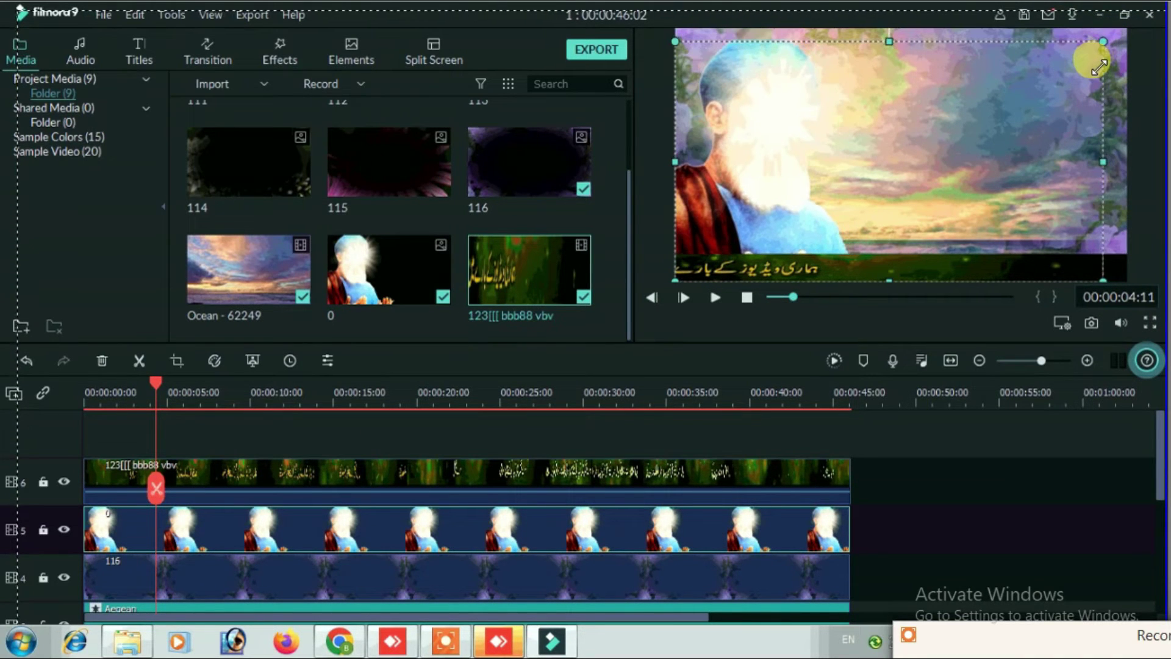
click(862, 163)
drag(867, 138, 867, 139)
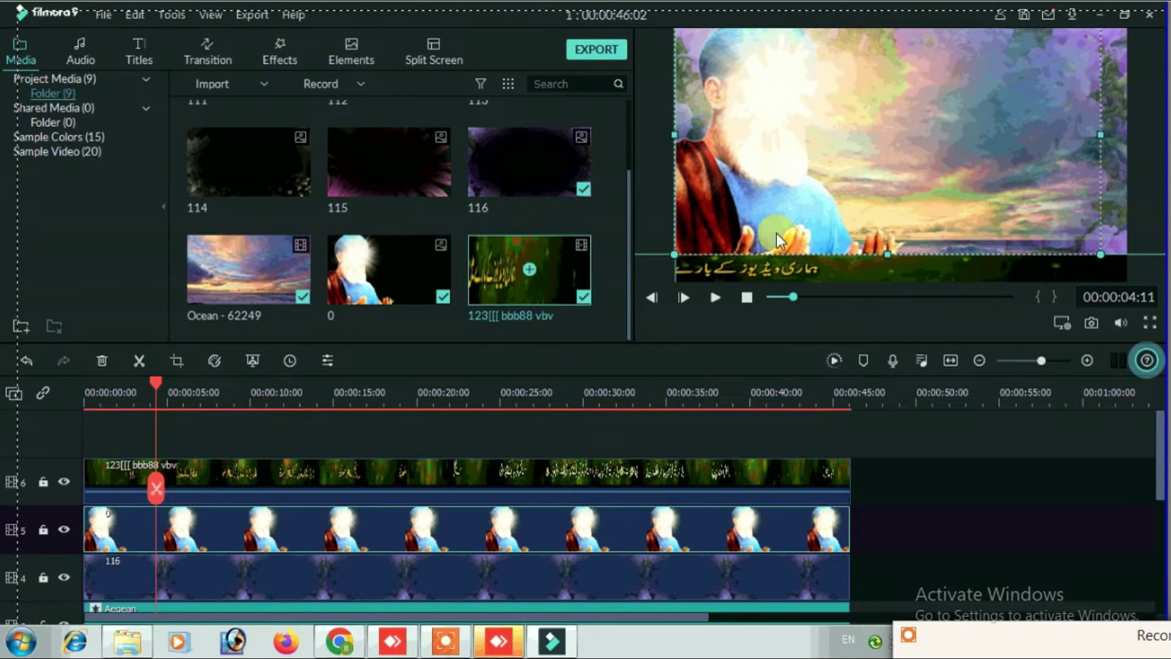
drag(887, 259, 886, 269)
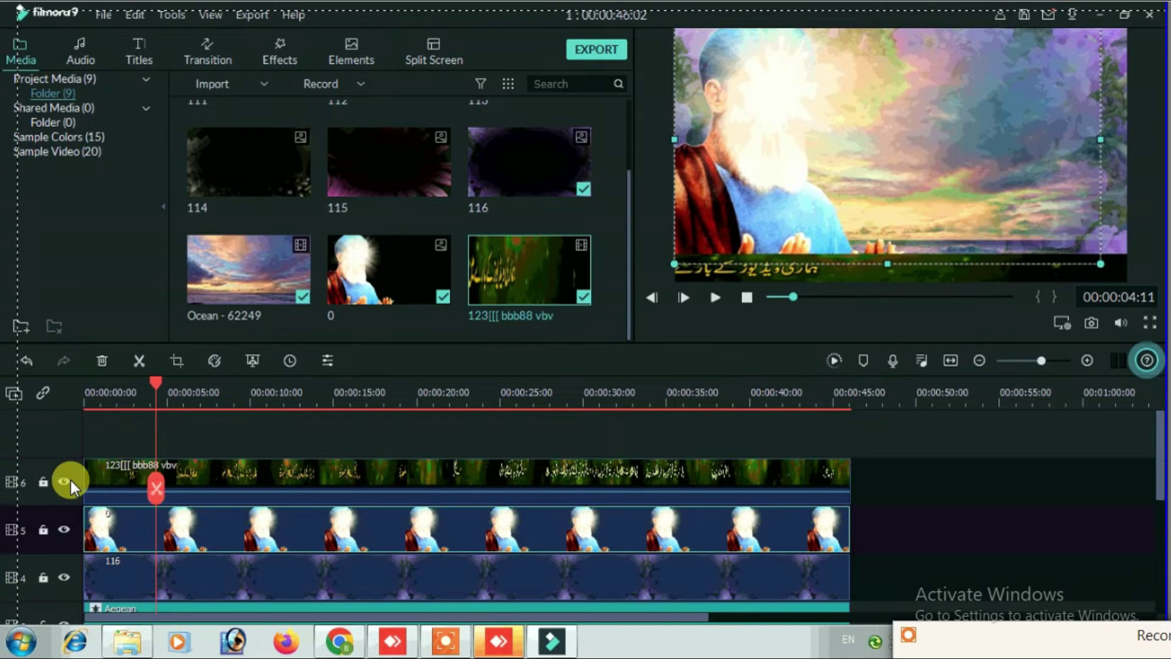
Hide and show track 6 to check how image 0 sits behind the strip, and view the frame at 00:00:30:19
click(64, 481)
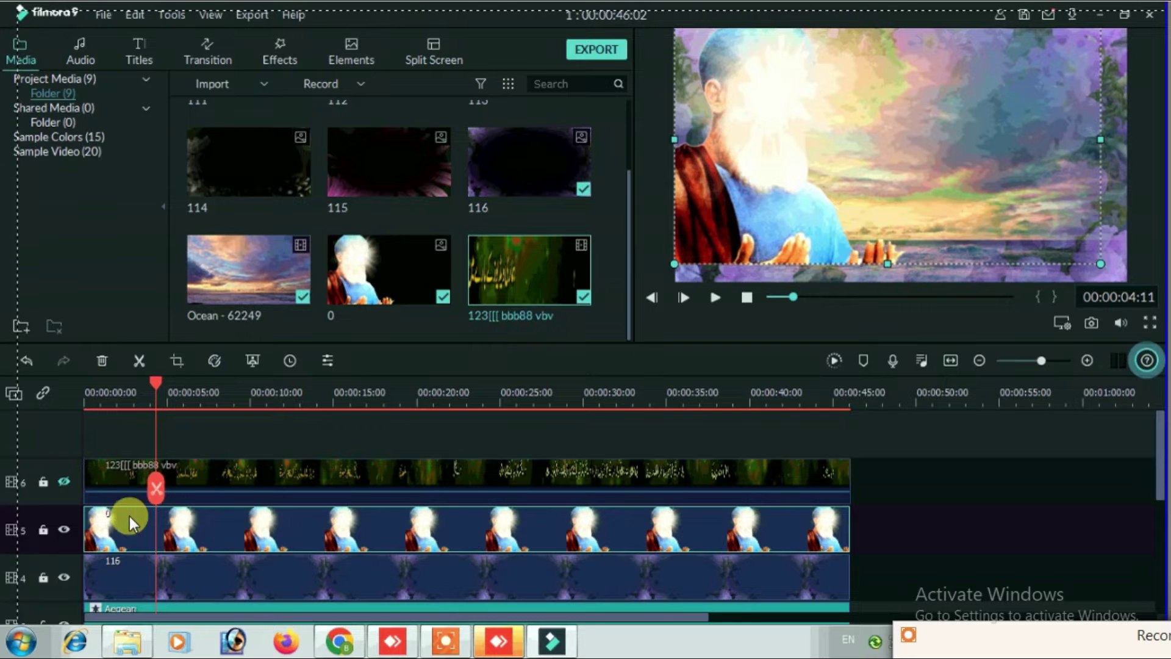
click(65, 481)
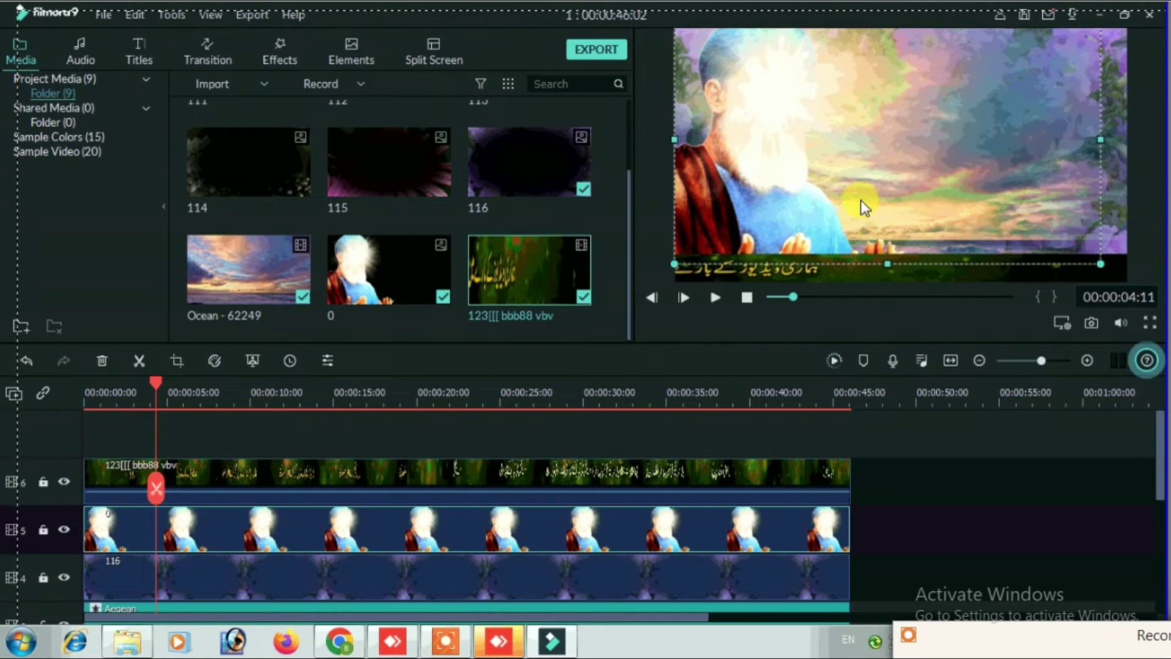
click(596, 399)
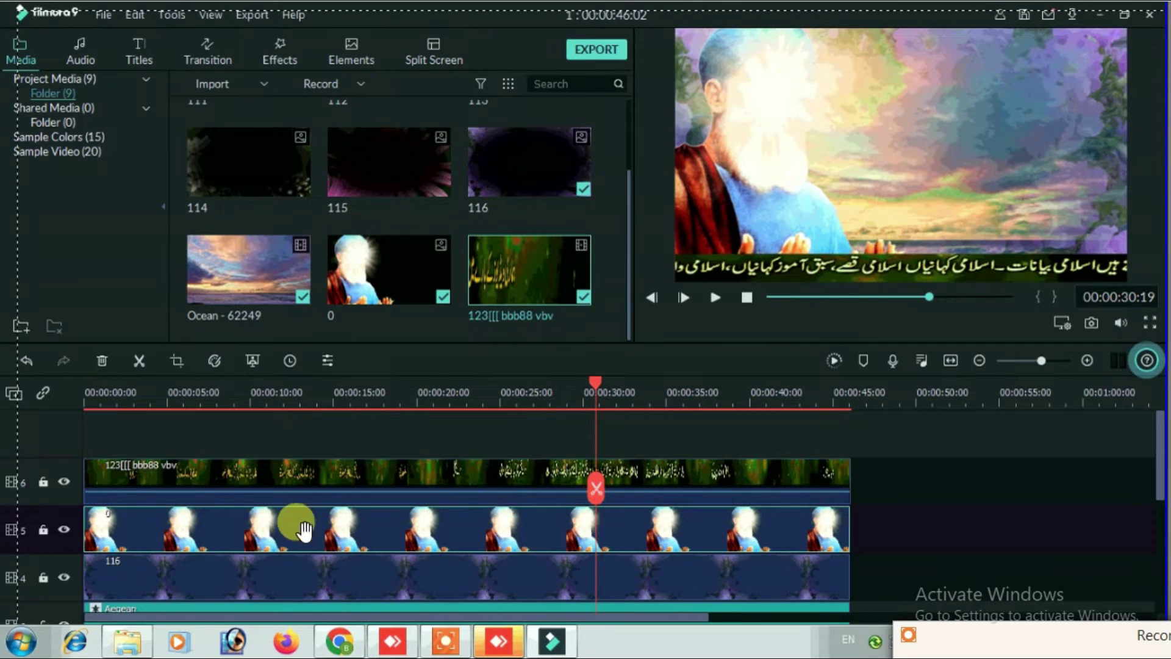
Import images 5, 6 and 7 from folder 1 of MY VIDEO into the Filmora9 media library
click(129, 641)
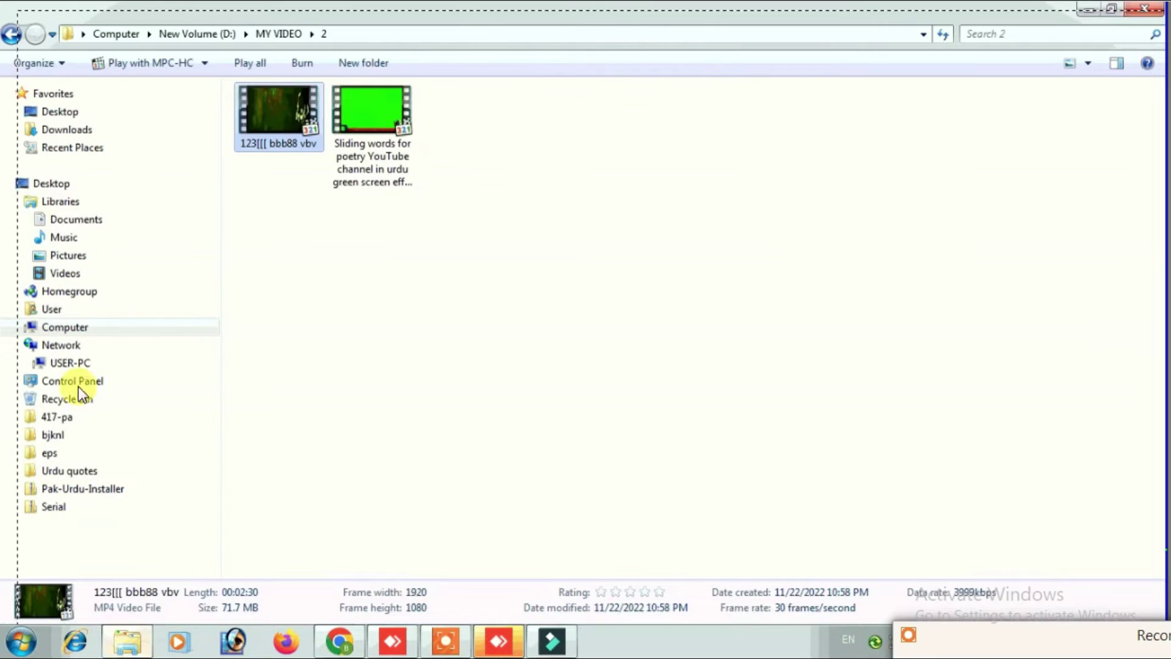
click(11, 34)
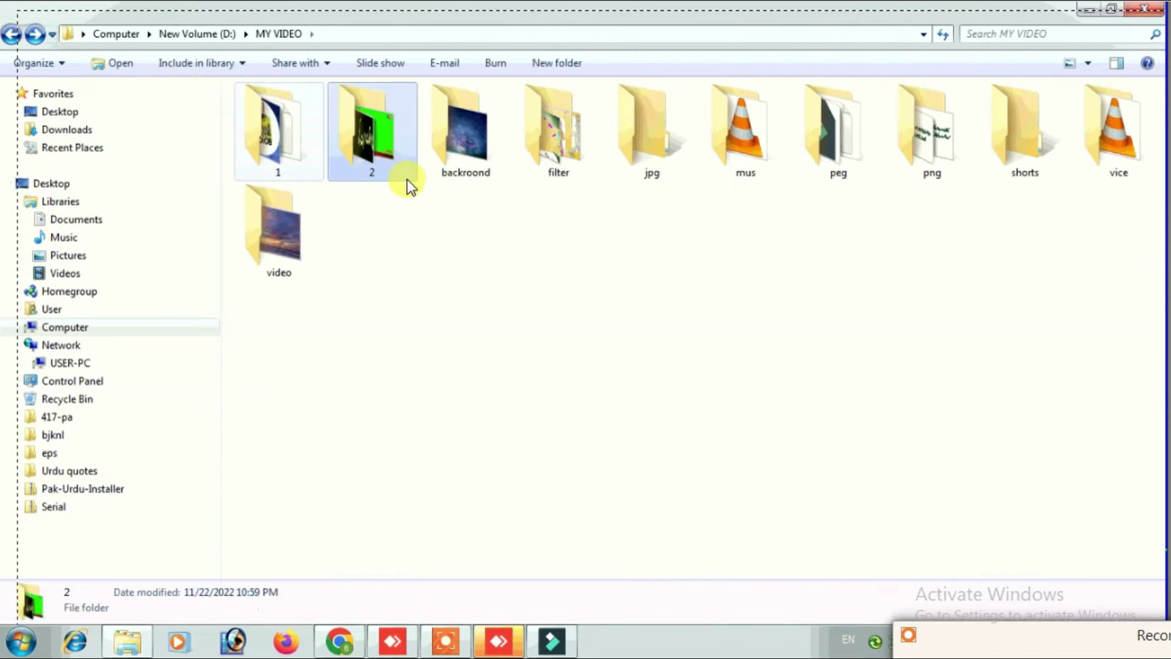
double_click(279, 137)
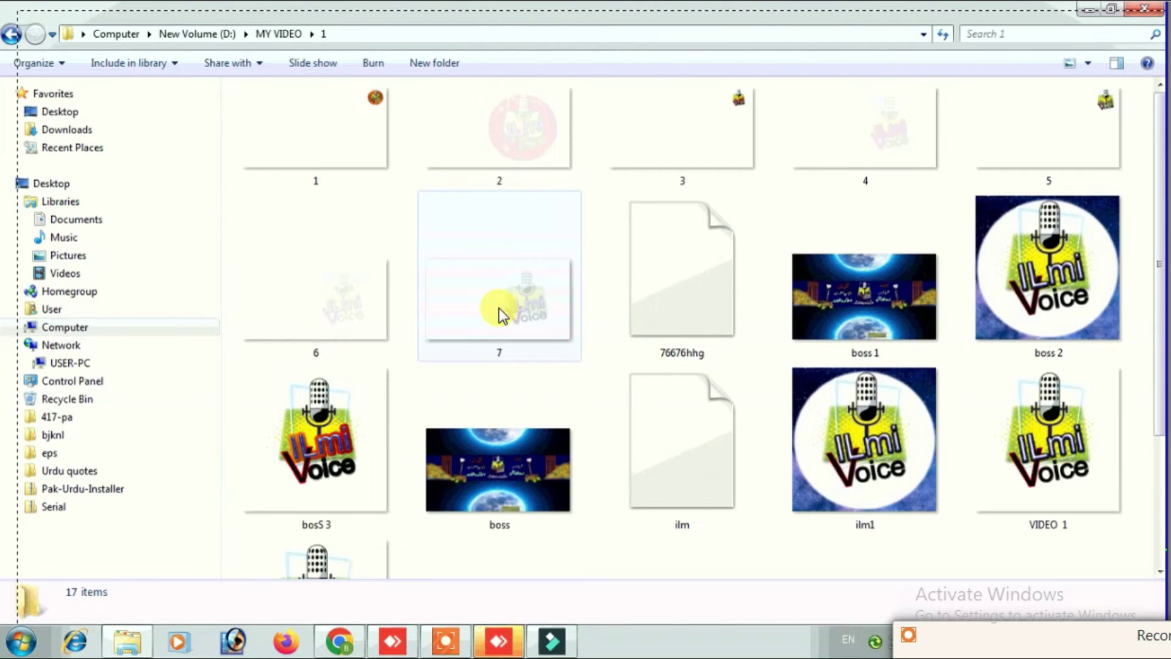
click(511, 296)
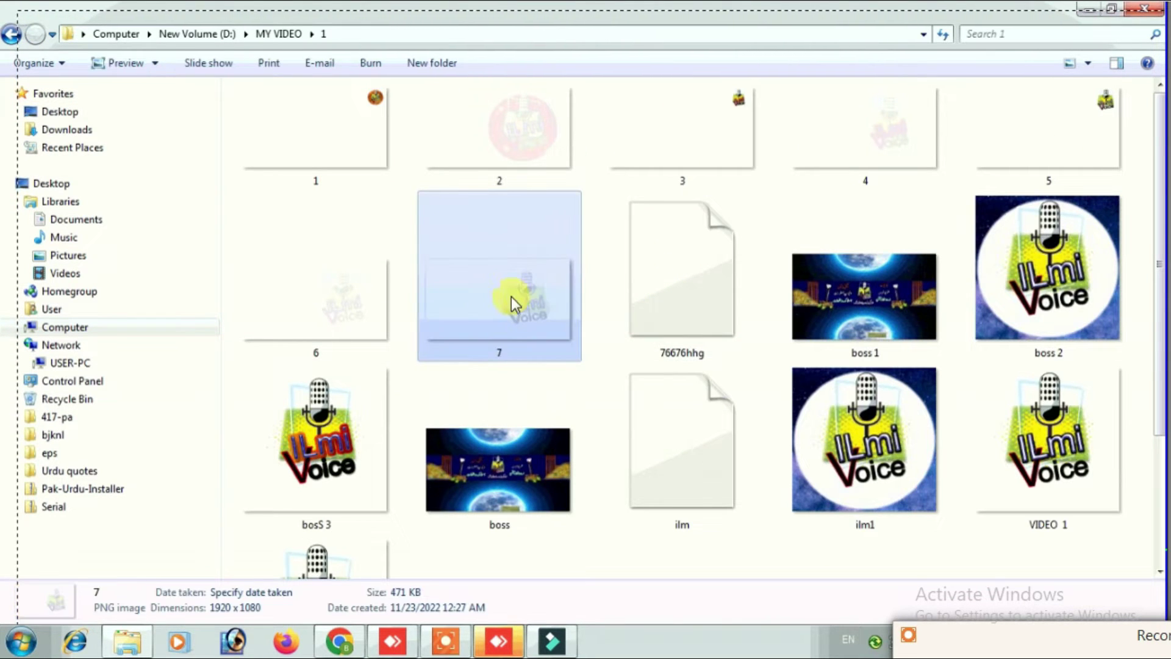
ctrl+click(353, 307)
ctrl+click(1074, 149)
drag(1041, 138, 595, 313)
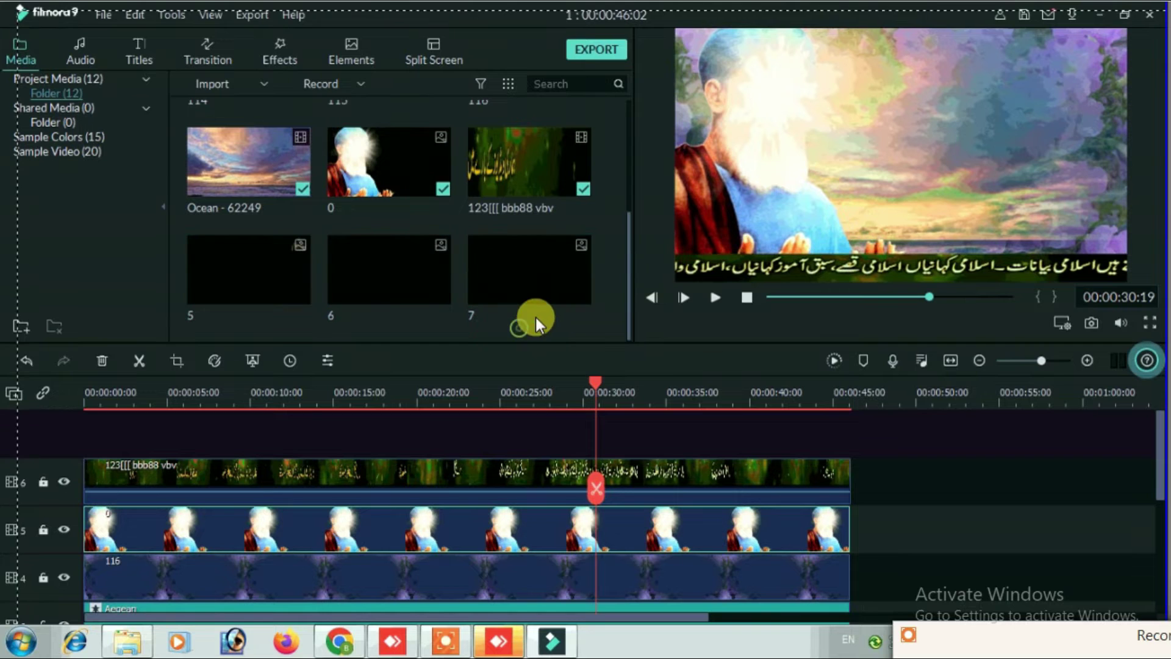
Place image 5 on a new track 7 at the timeline start and extend it to the end of the clips below
drag(254, 266, 110, 423)
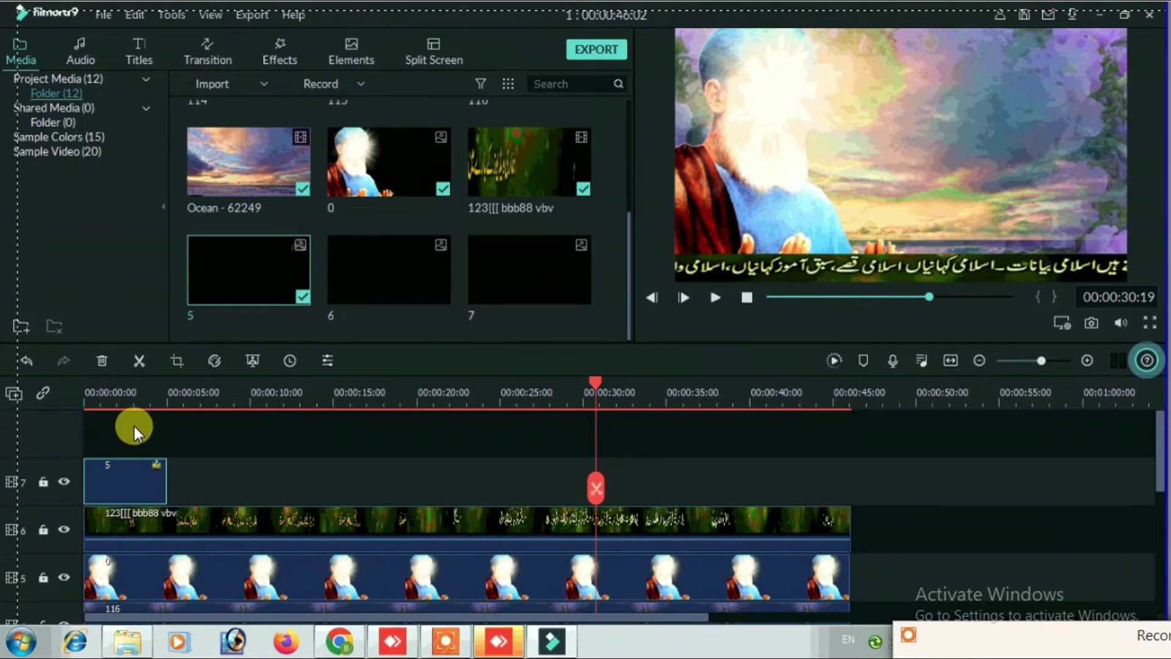
click(93, 396)
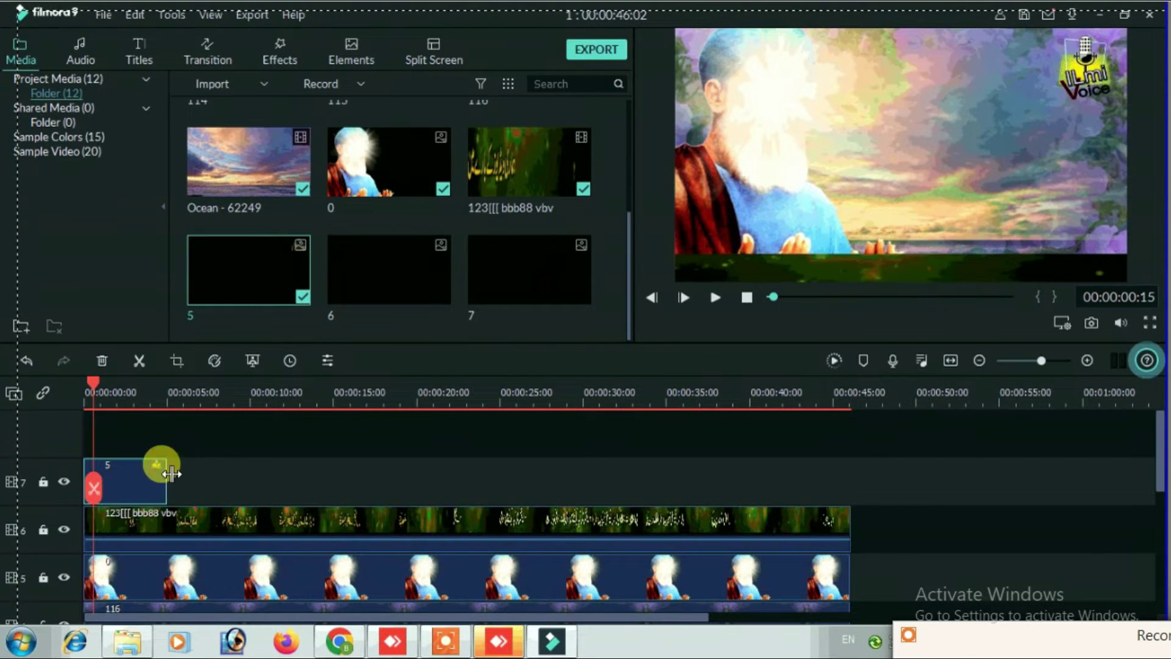
drag(166, 473, 851, 492)
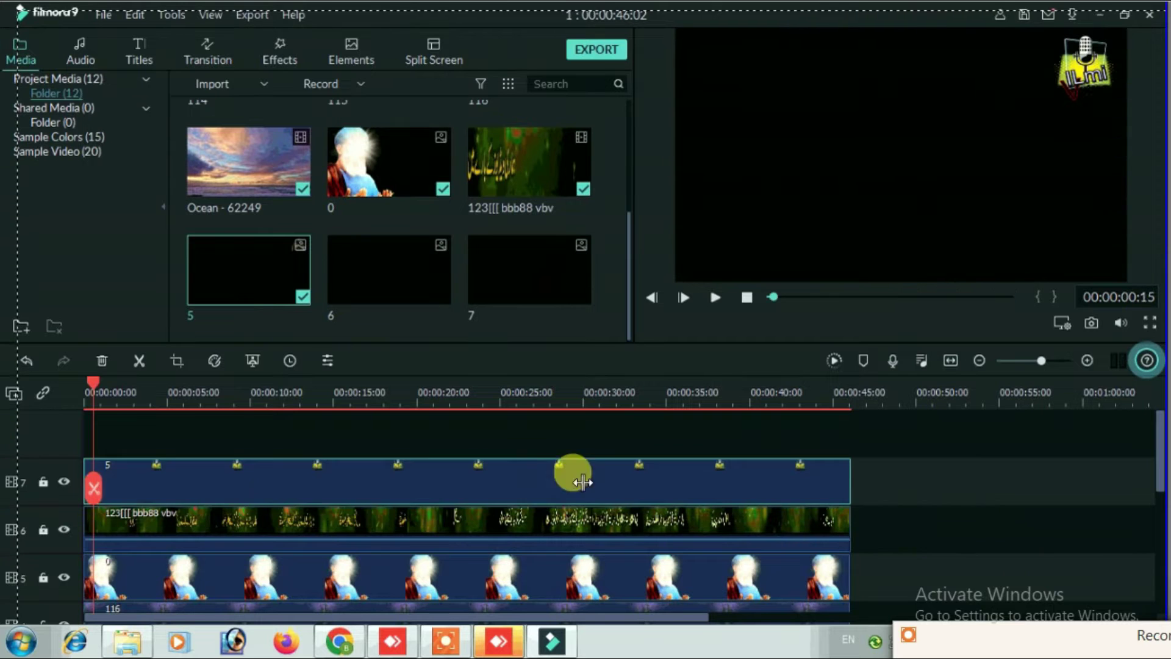
drag(207, 390, 53, 413)
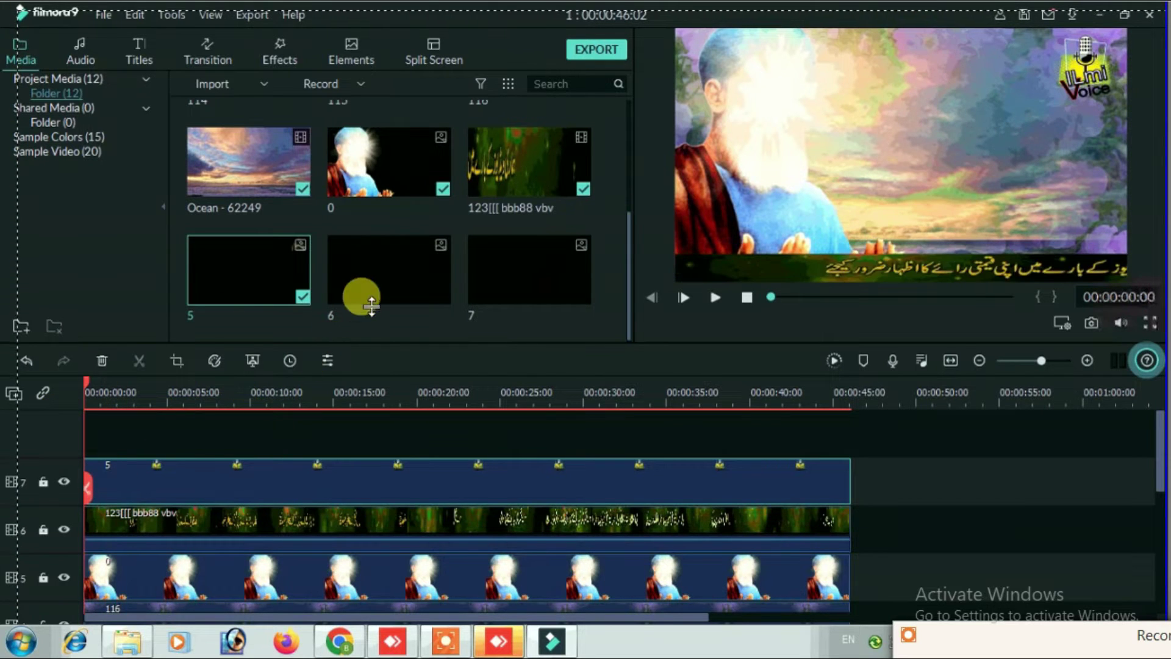
Try image 6 as a watermark on a new track 8, shrinking it slightly and shifting it within the frame
drag(362, 299, 131, 430)
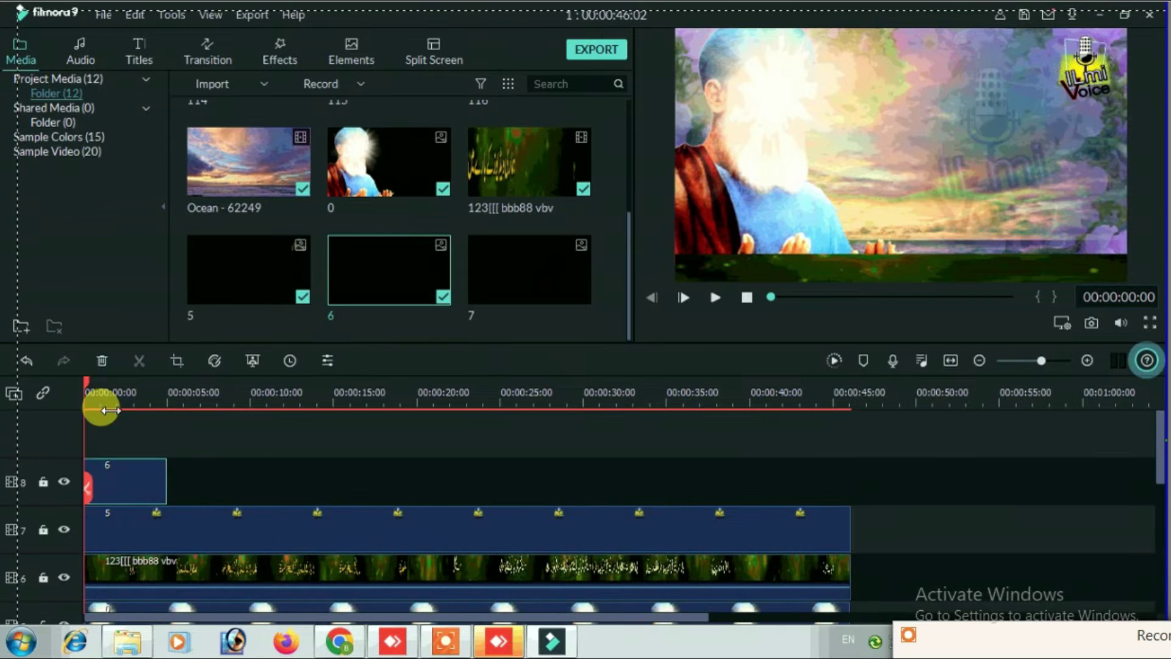
click(967, 148)
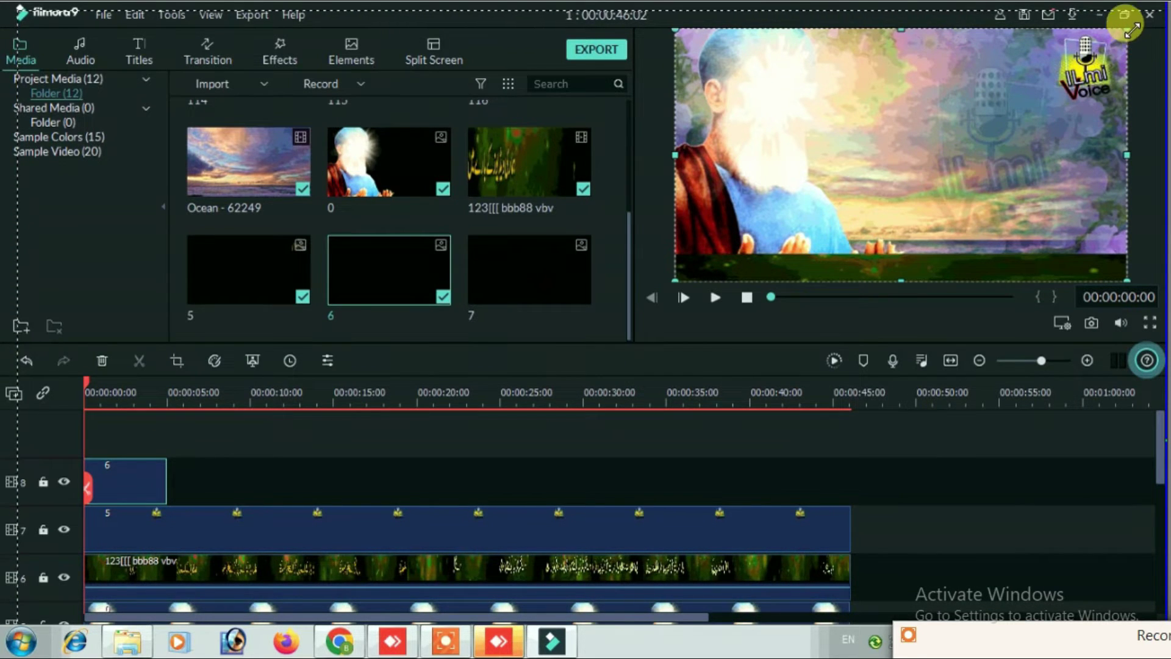
drag(1080, 95, 1071, 91)
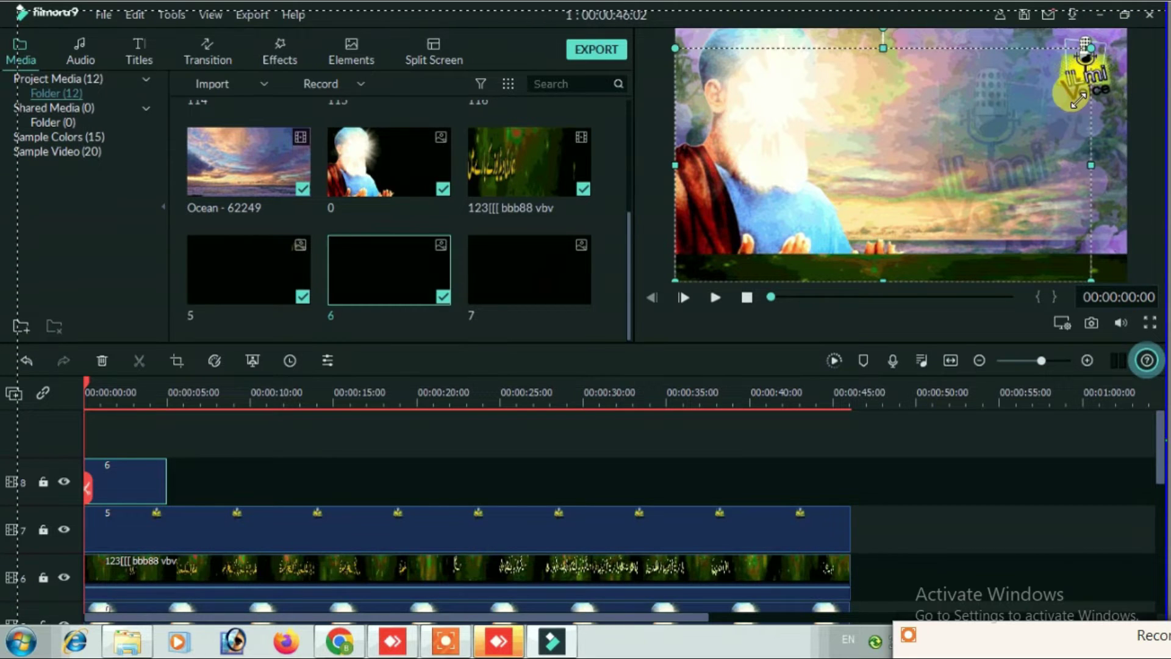
mouse_move(986, 139)
mouse_down()
mouse_move(976, 120)
mouse_move(989, 133)
mouse_up()
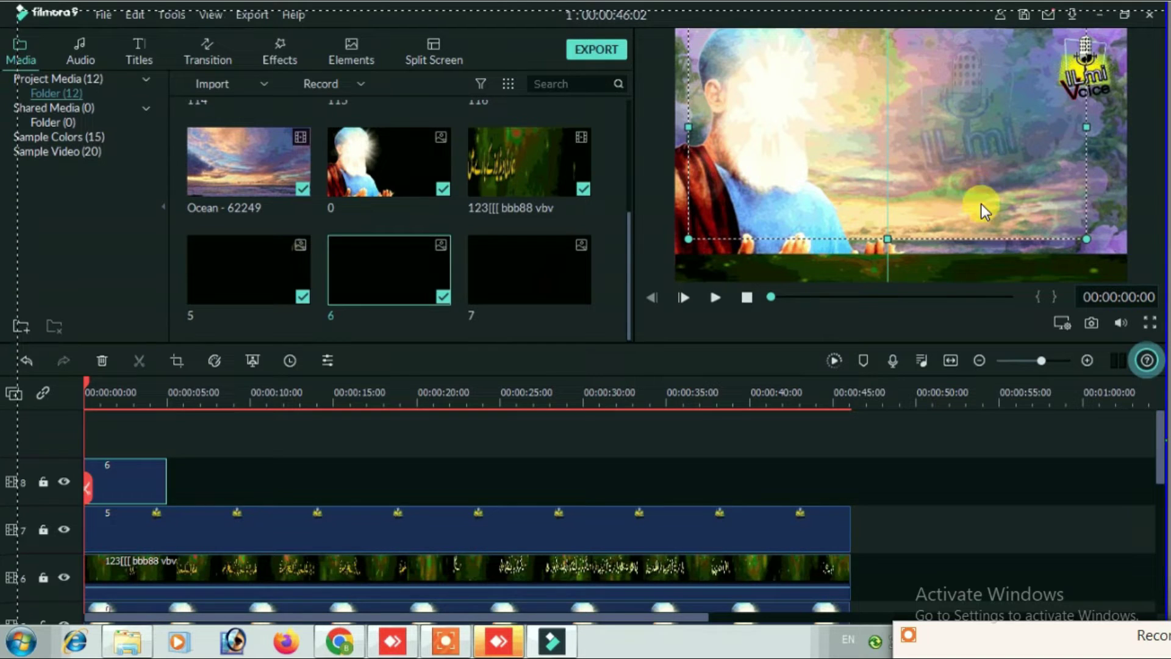
Place image 7 directly after image 6 on track 8, compare the two watermarks and delete image 6
drag(502, 257, 167, 478)
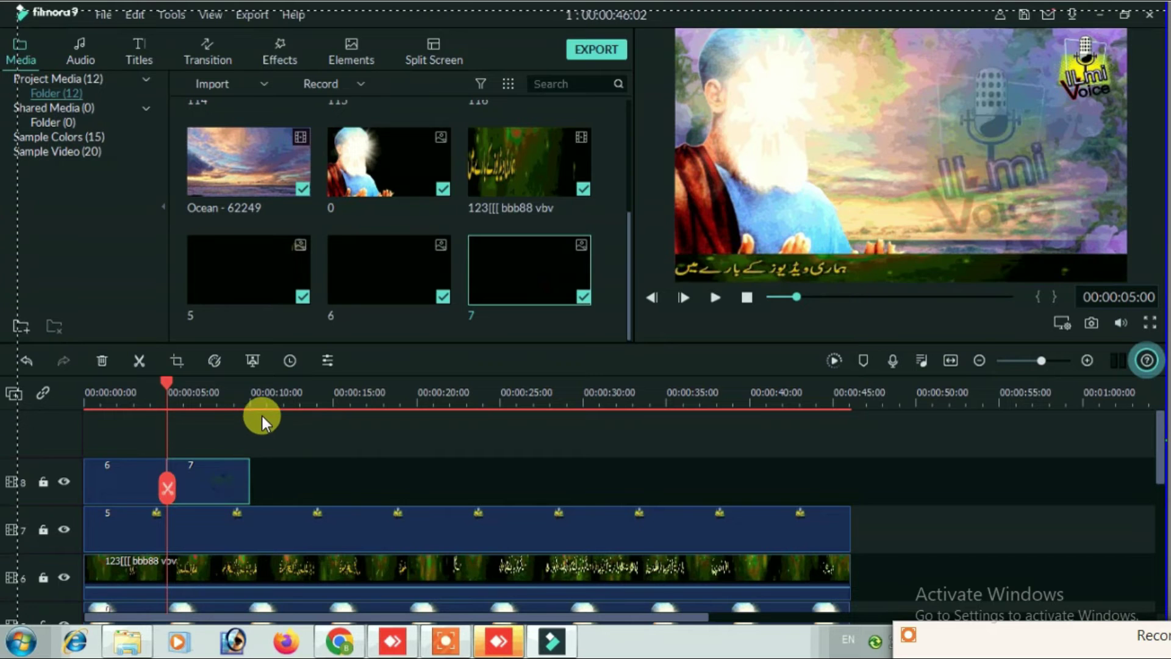
key(space)
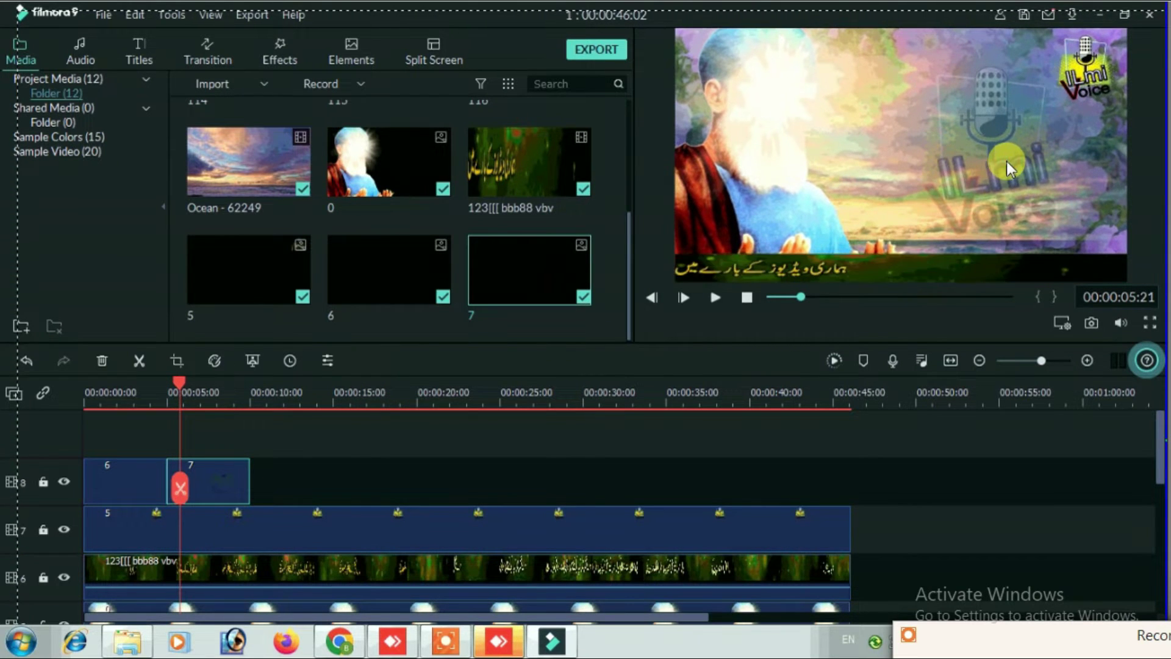
click(1006, 160)
click(122, 478)
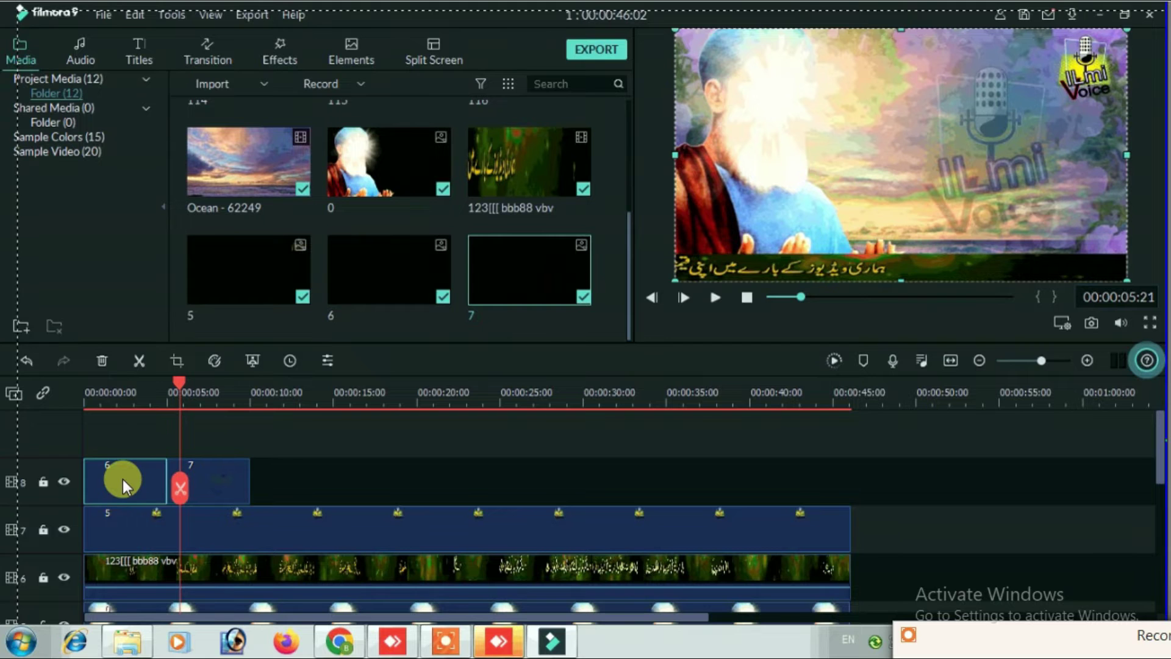
key(Delete)
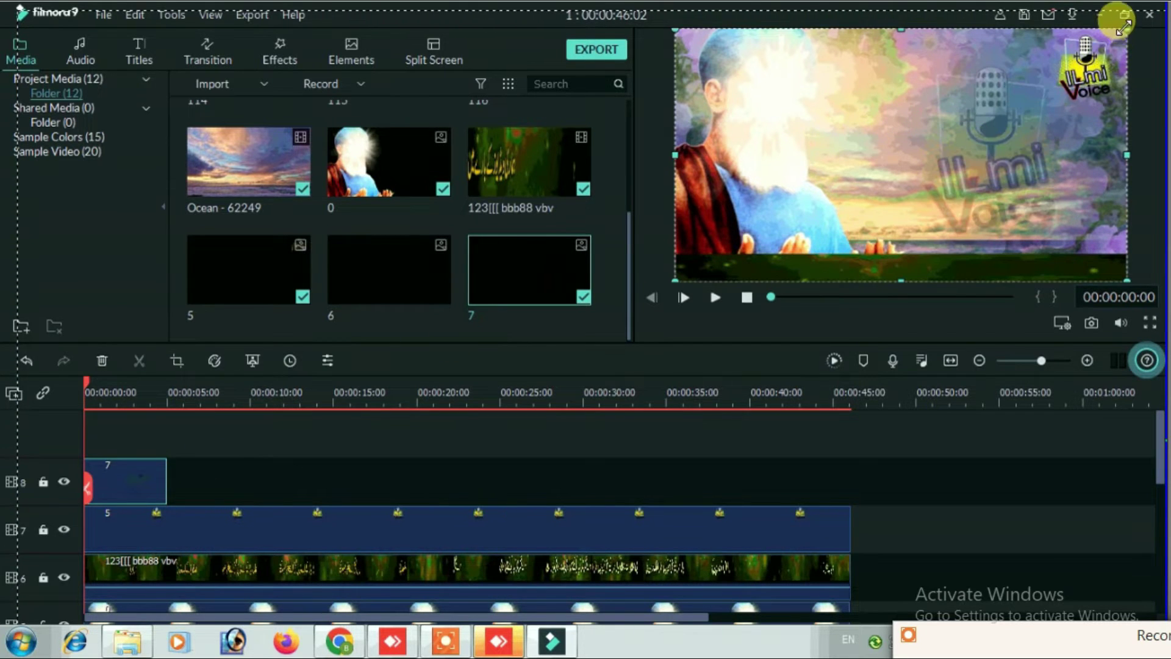
Shrink image 7 slightly and move it upward so its watermark sits just beside the corner logo
drag(1102, 72, 1084, 93)
drag(934, 175, 955, 137)
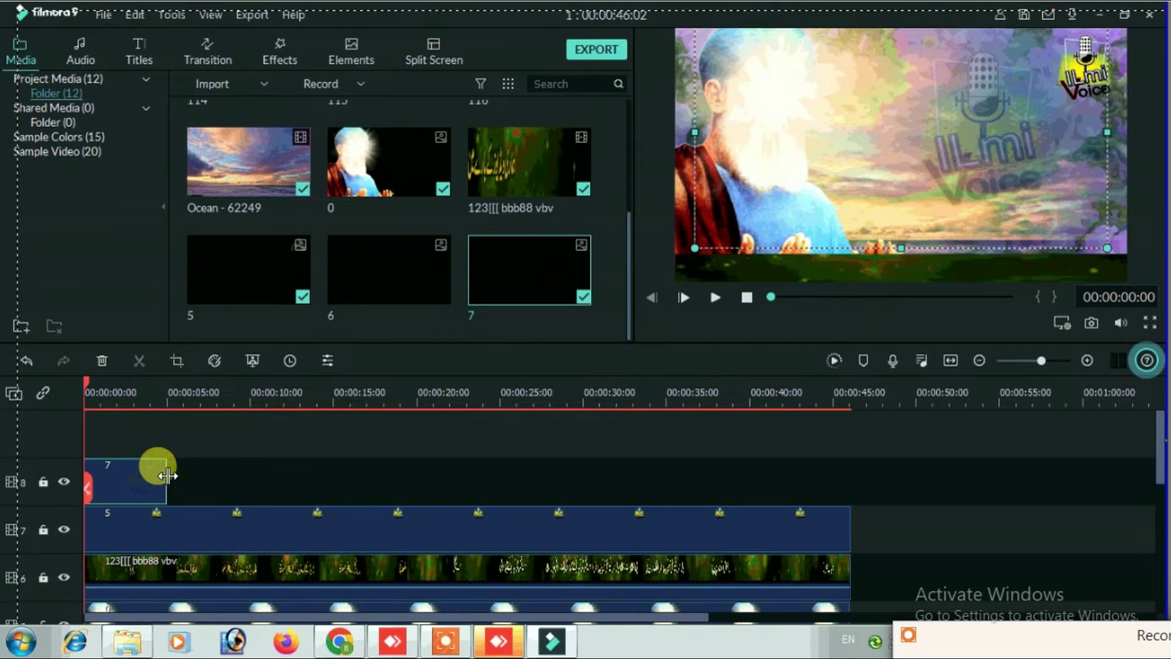
Extend image 7 on track 8 to the end of the image 5 clip and save the project
drag(192, 476, 850, 479)
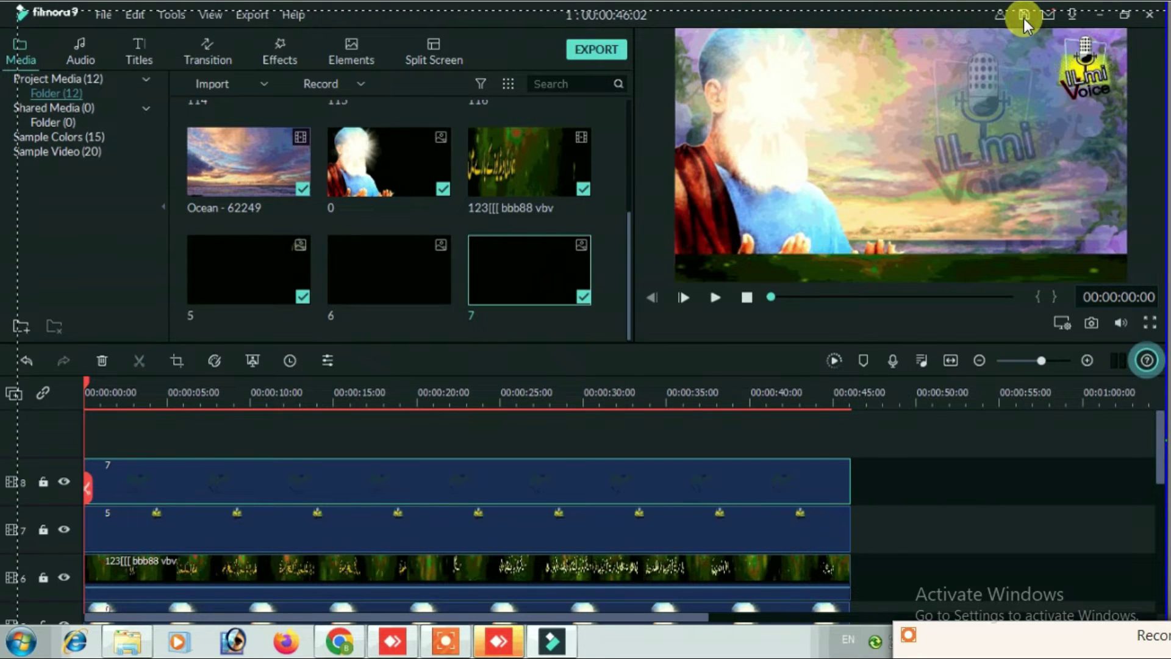
click(1024, 17)
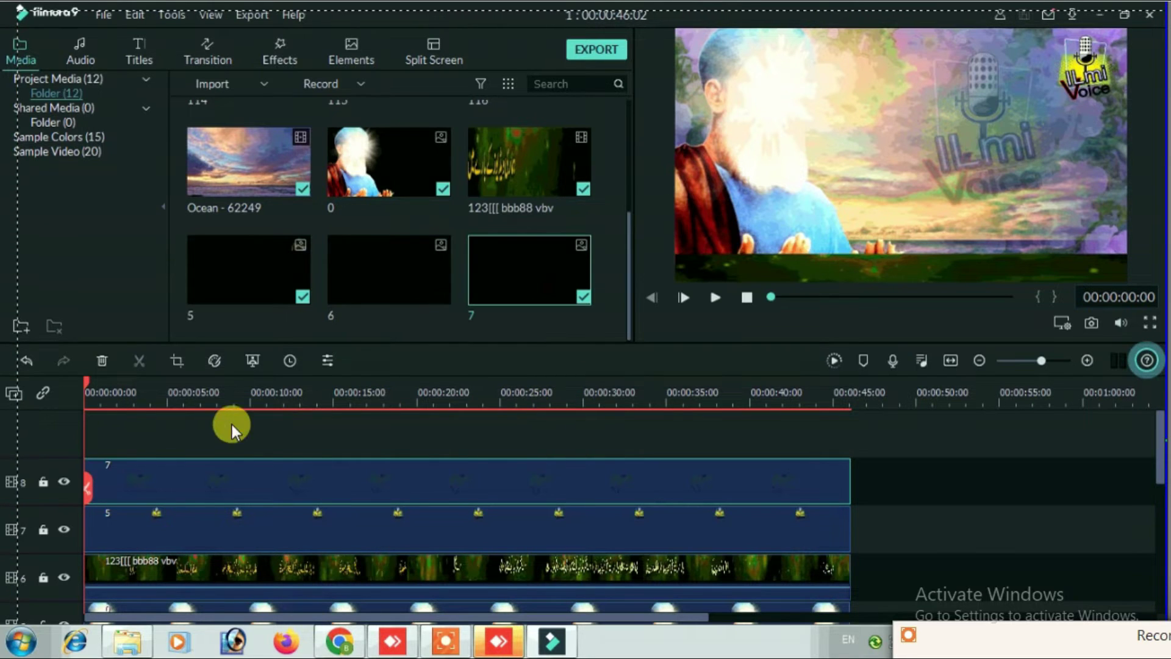
drag(195, 393, 53, 419)
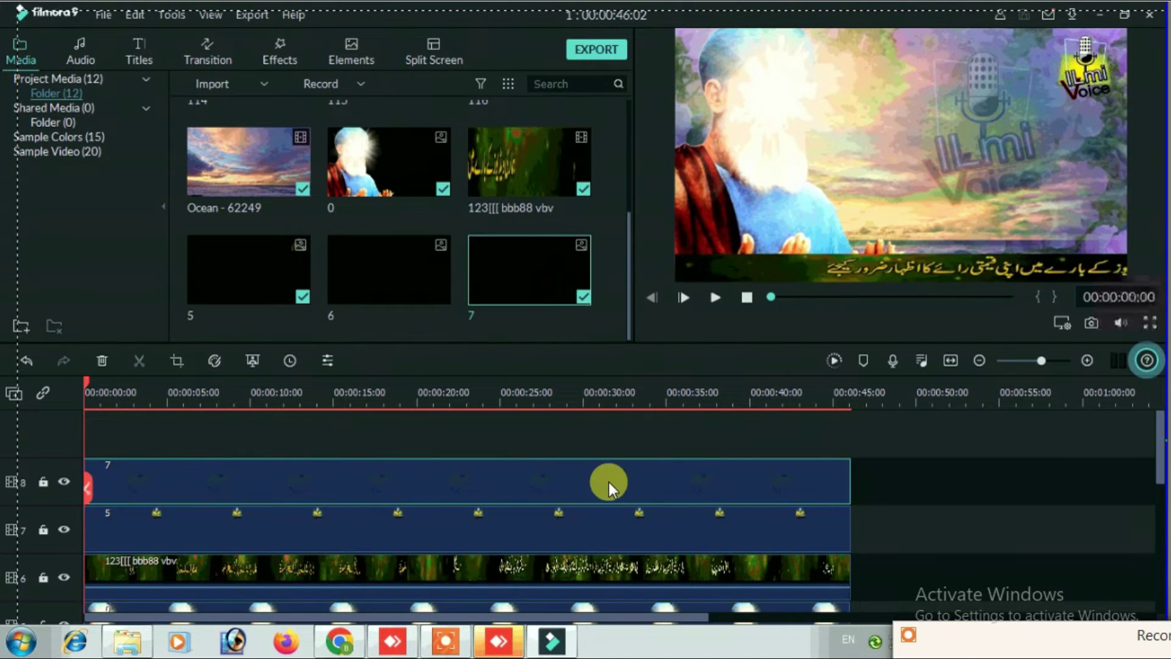
Delete the clip at the start of track 1, below the Ocean video
scroll(598, 494, down, 4)
scroll(579, 497, down, 2)
click(155, 506)
key(Delete)
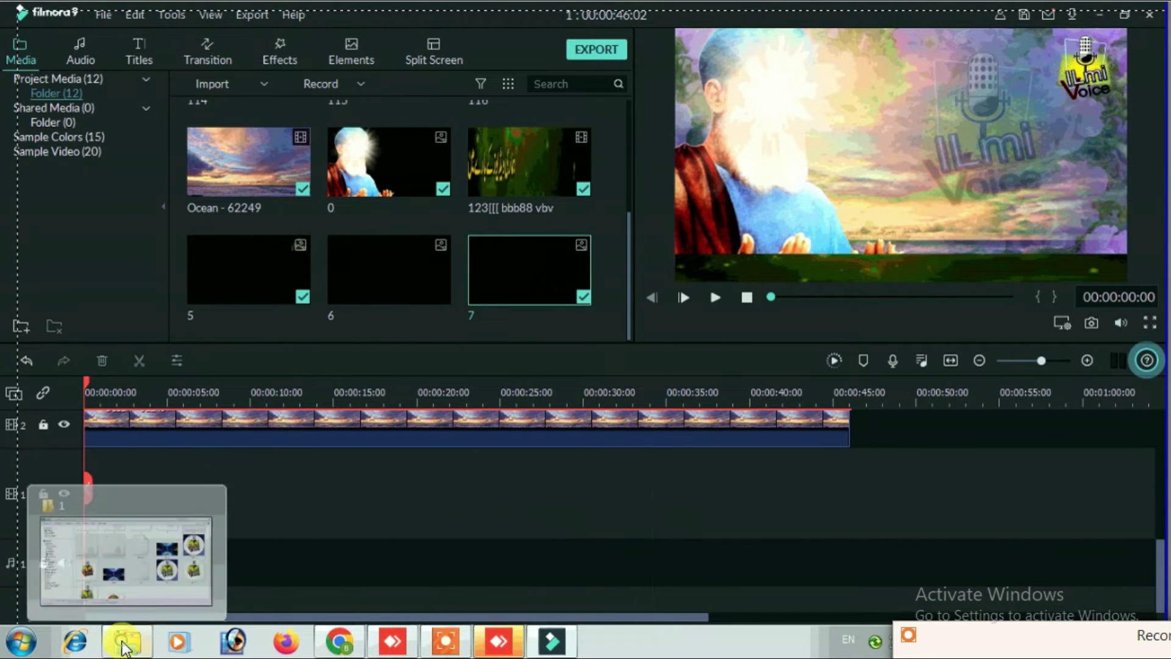
Import Requiem_In_Cello from the mus folder of MY VIDEO and place it at the start of audio track 1
click(128, 640)
click(12, 37)
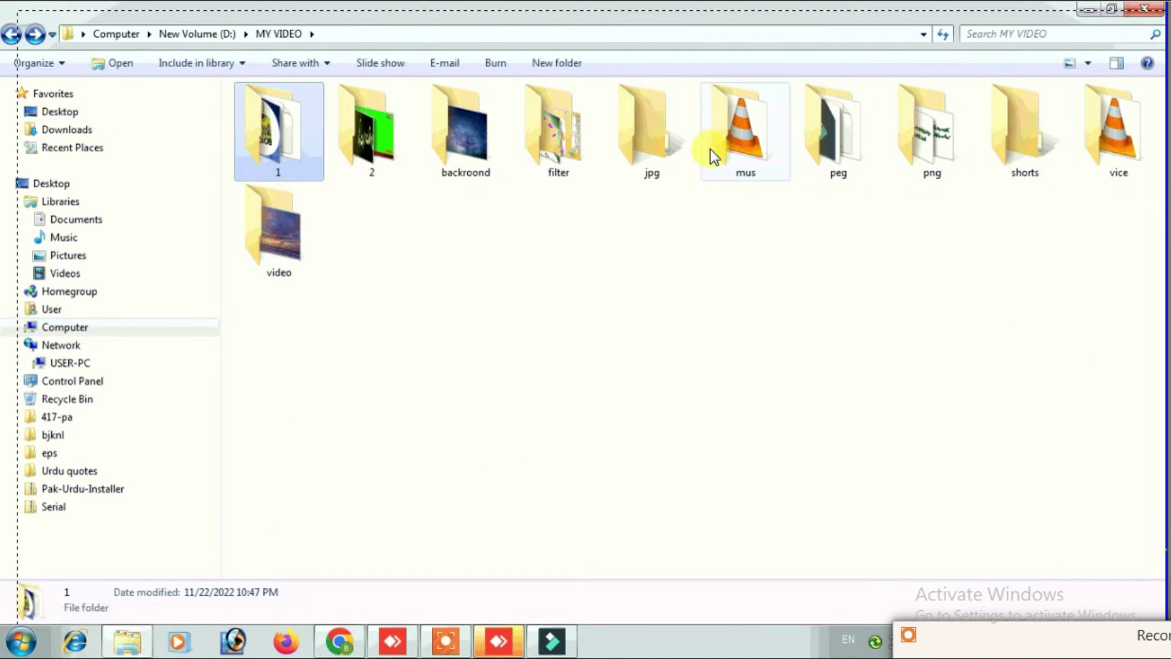
double_click(742, 137)
drag(270, 112, 526, 323)
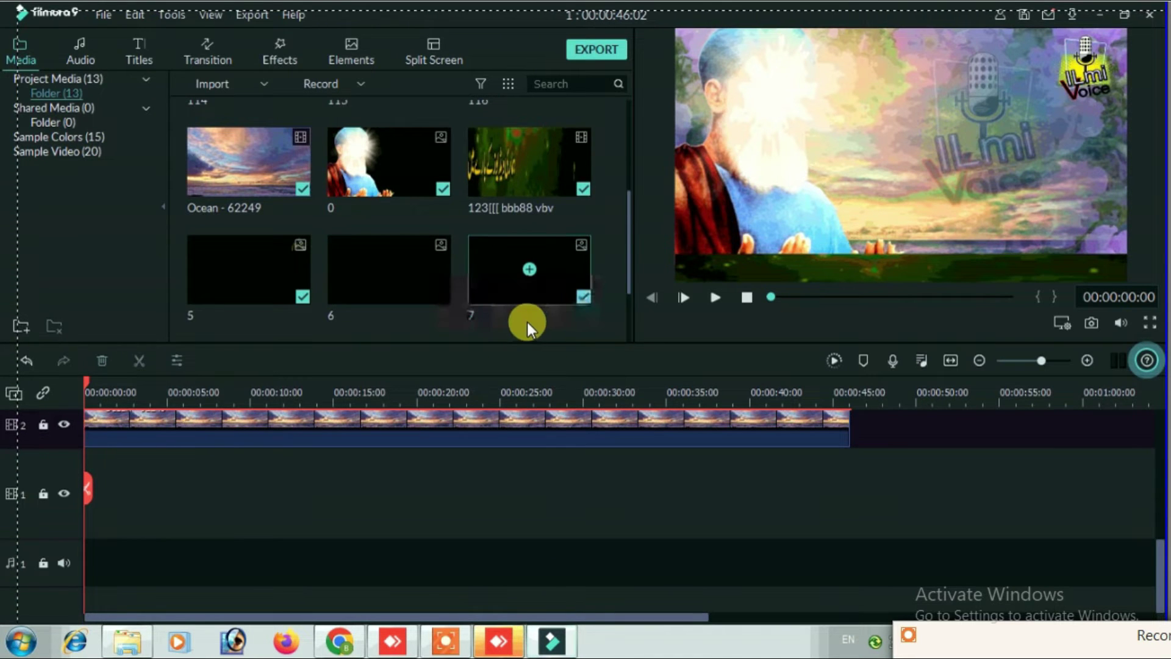
drag(280, 270, 81, 529)
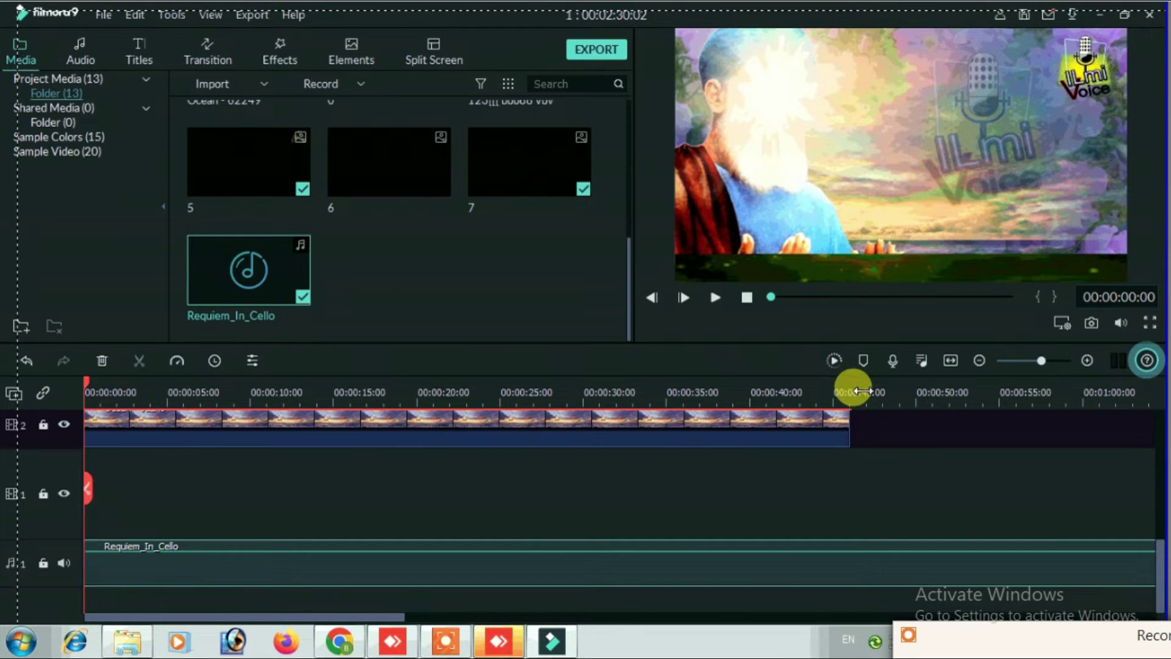
Split the Requiem_In_Cello music at 00:00:46:00, where the Ocean clip ends, and delete the part after the cut
click(854, 382)
click(850, 381)
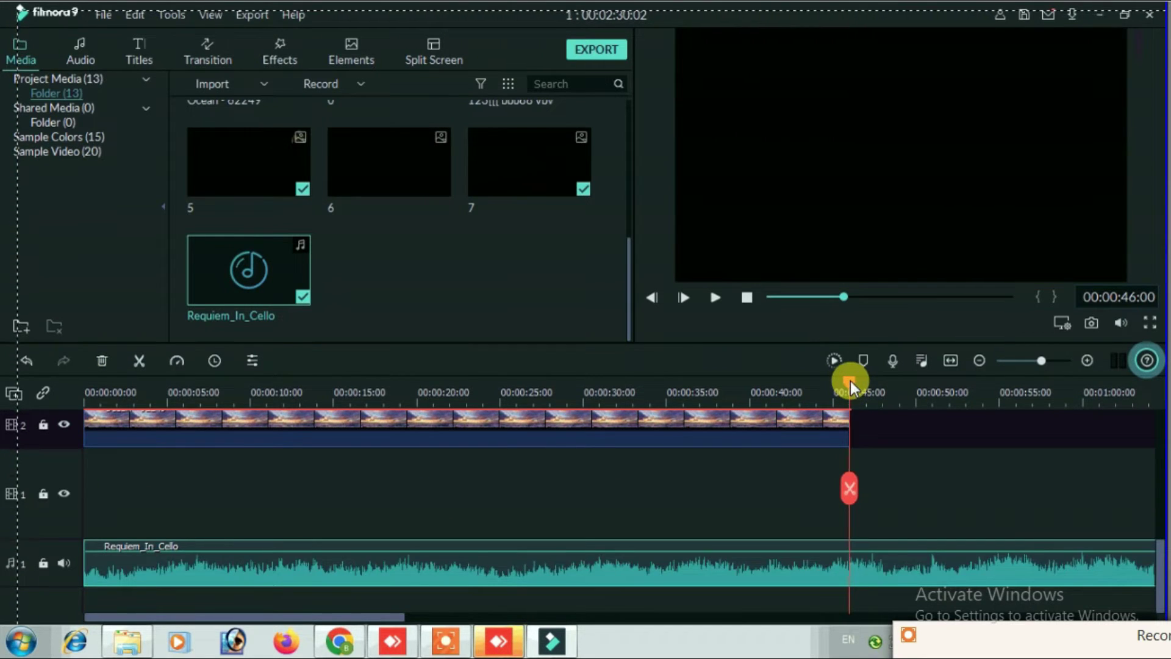
click(849, 489)
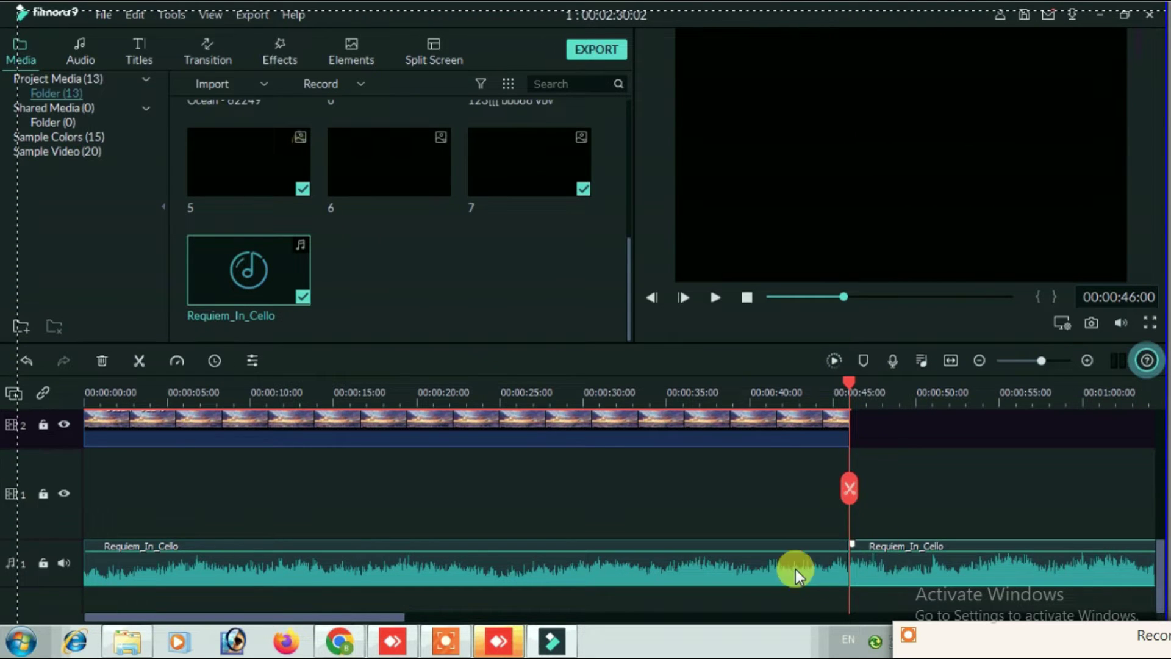
click(888, 571)
key(Delete)
Lower the volume of the Requiem_In_Cello music to -33.10 dB
drag(632, 550, 638, 558)
double_click(615, 568)
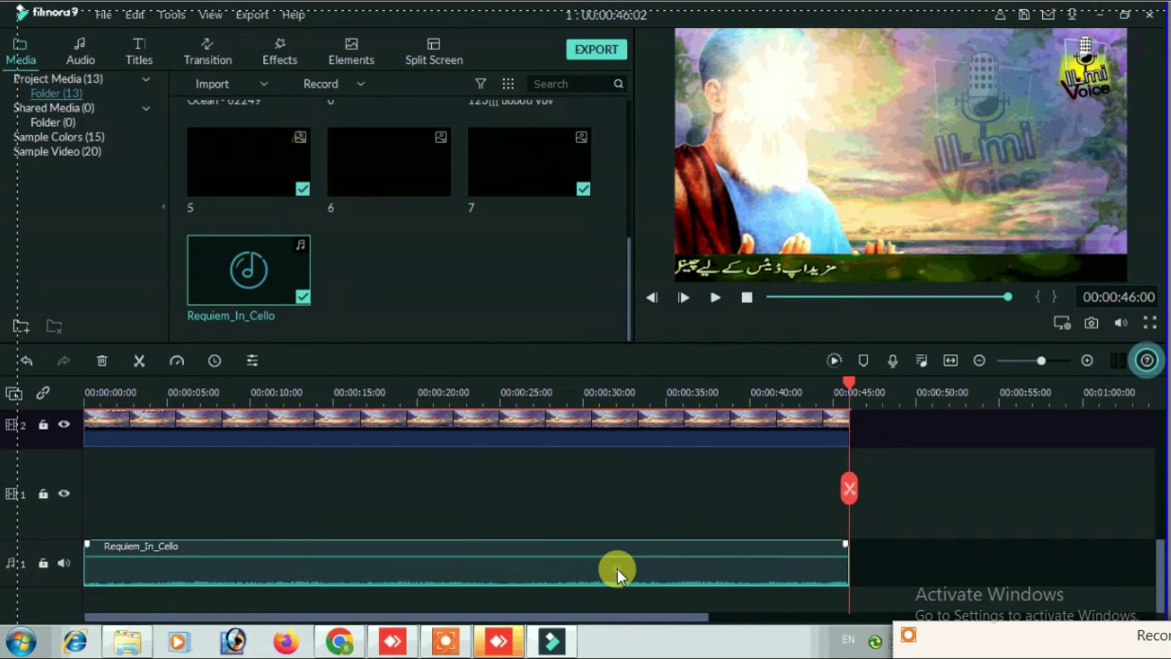
scroll(230, 183, down, 3)
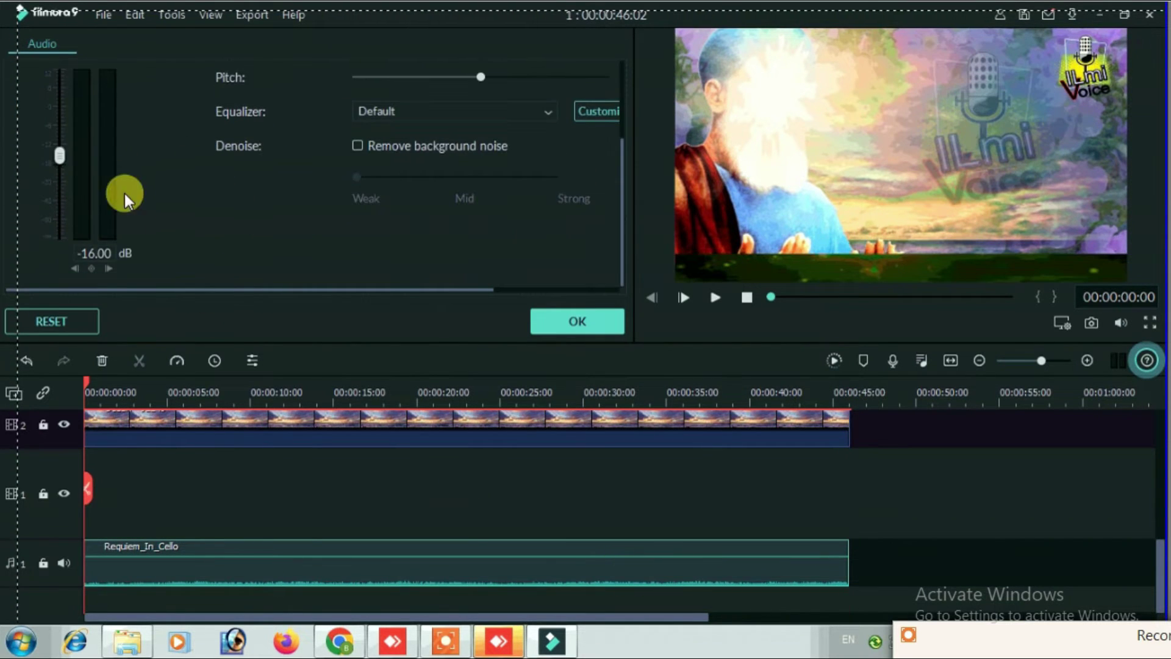
drag(57, 160, 61, 185)
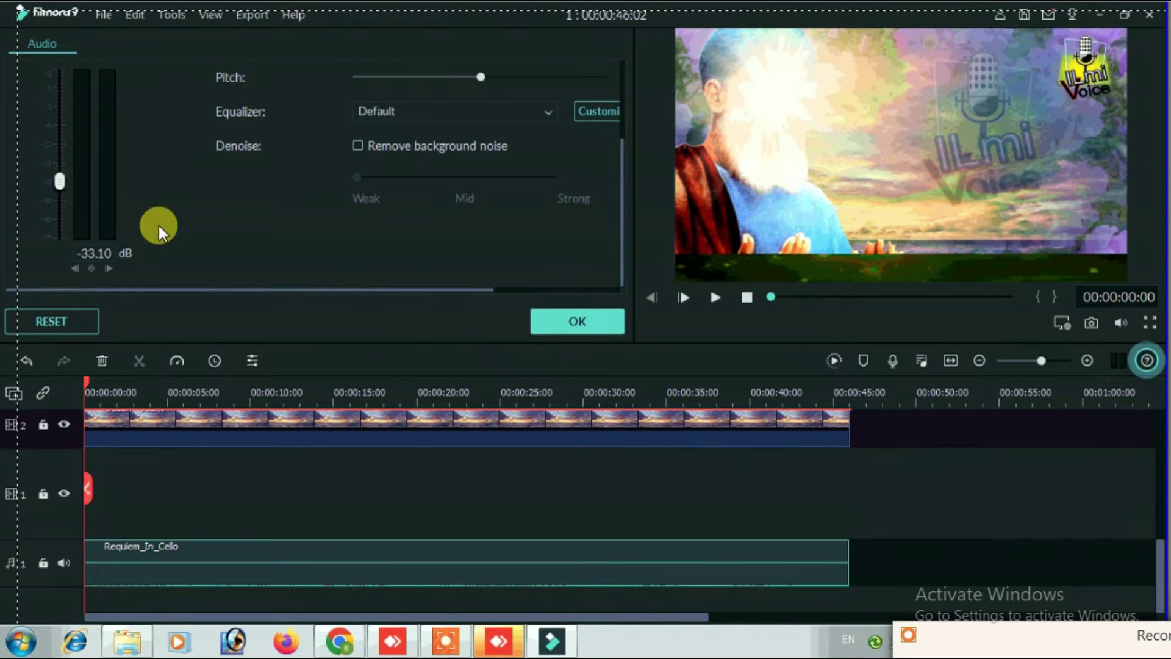
click(569, 319)
Play the opening seconds with the quieter music, save the project and look over the track stack
key(space)
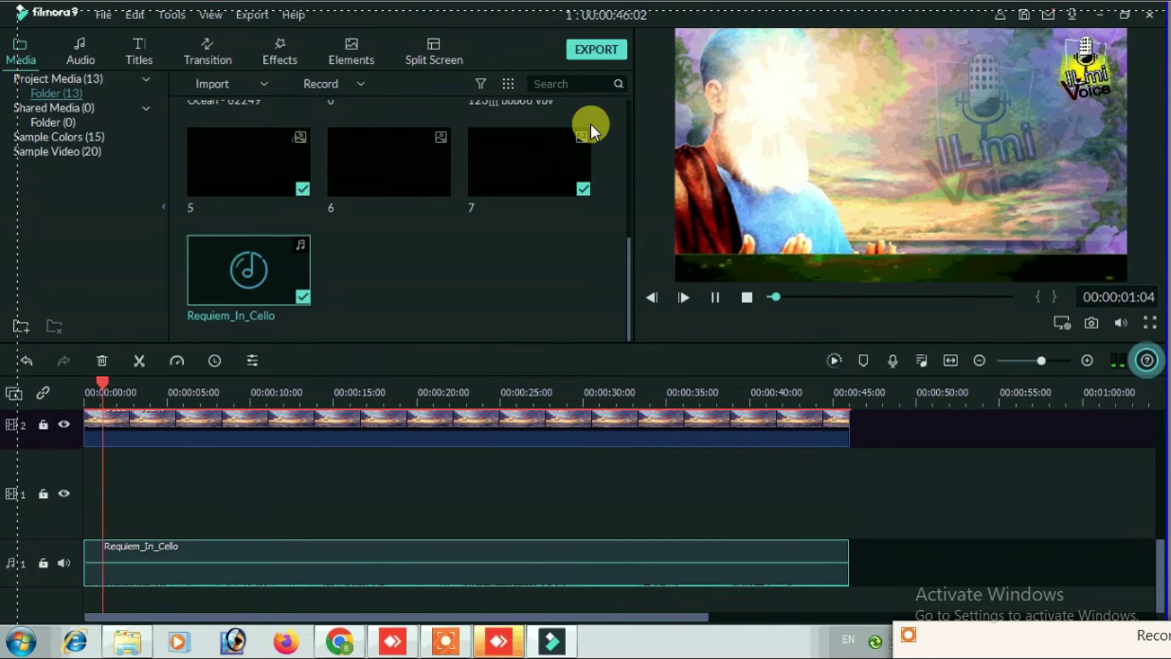
click(1027, 17)
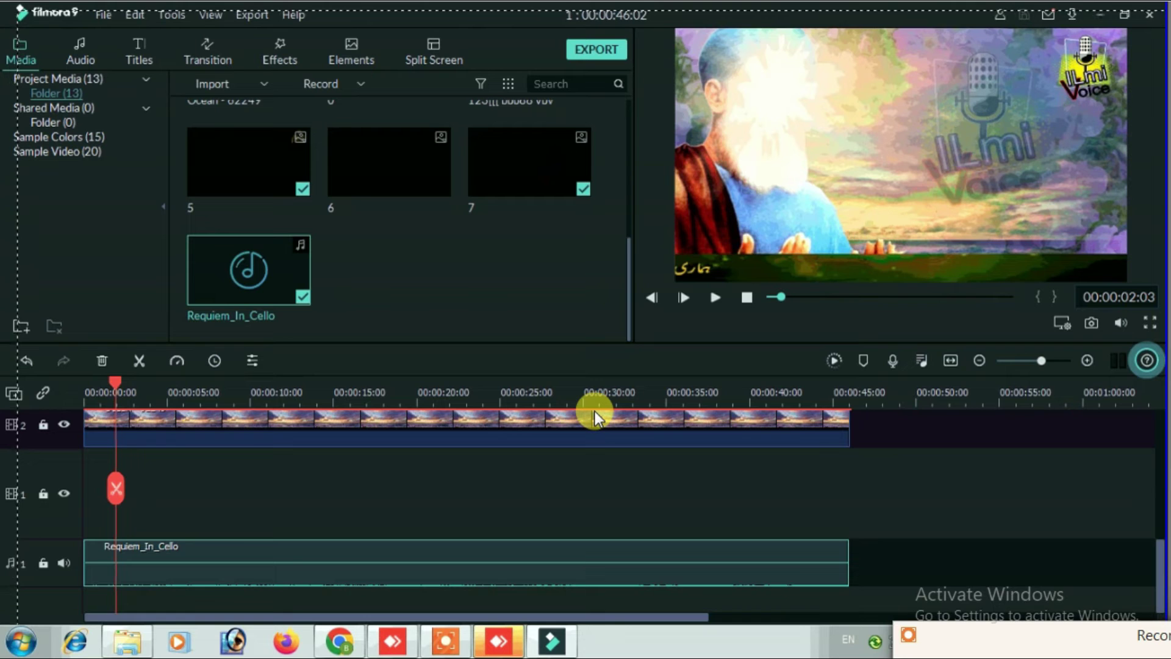
scroll(444, 481, up, 5)
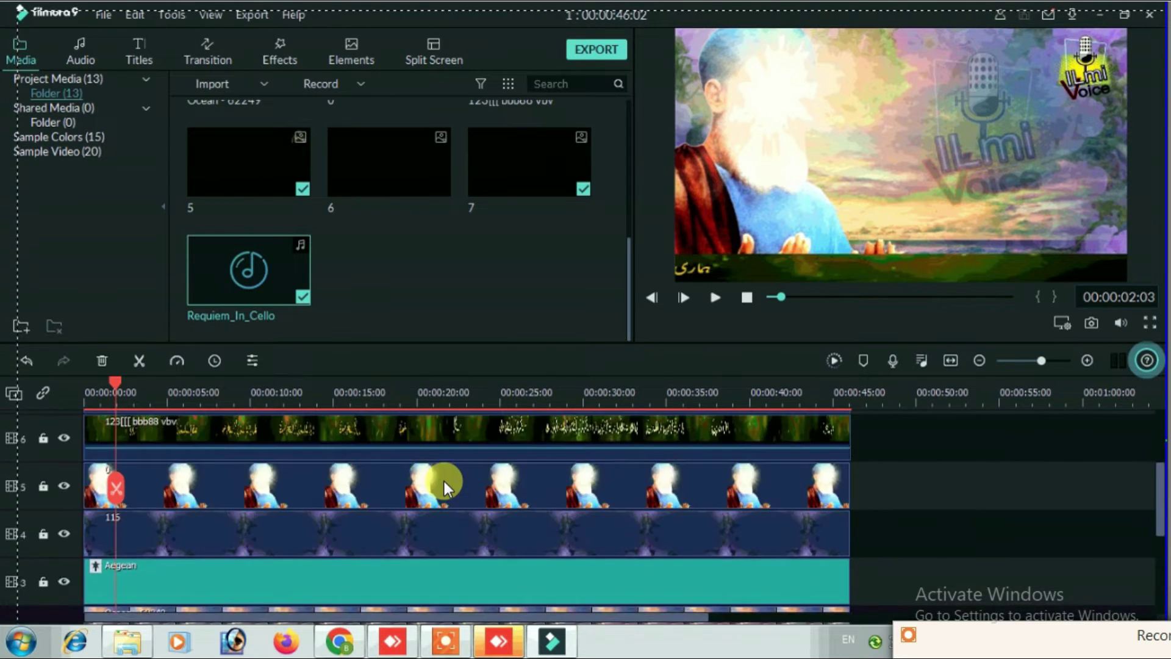
scroll(444, 481, down, 5)
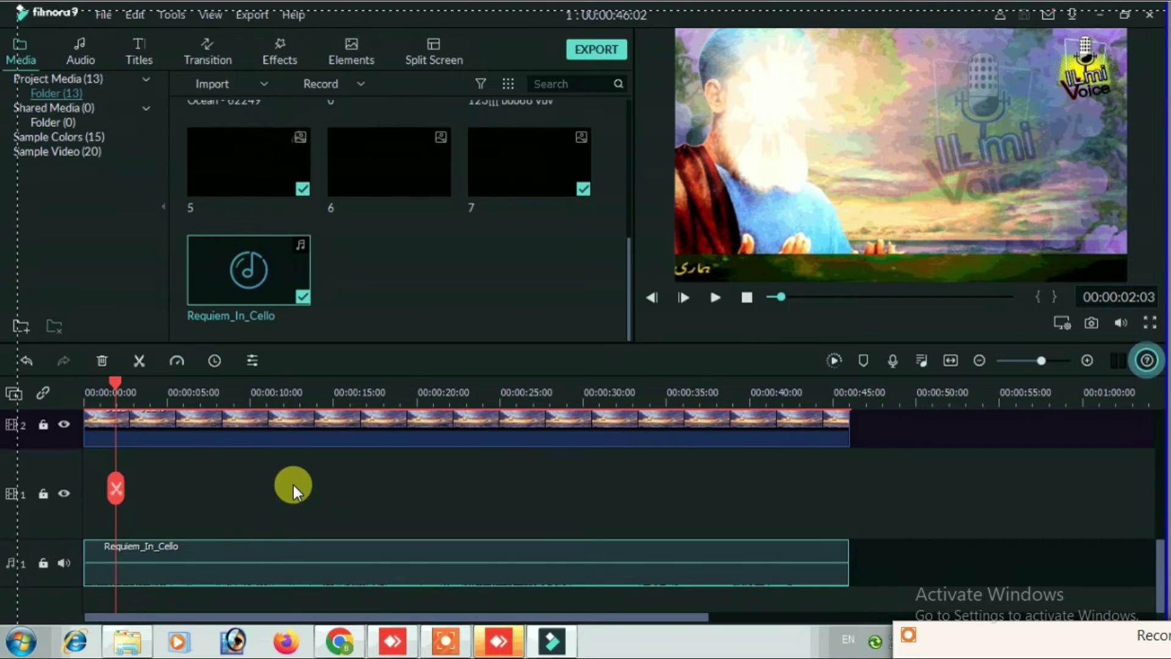
scroll(294, 485, up, 5)
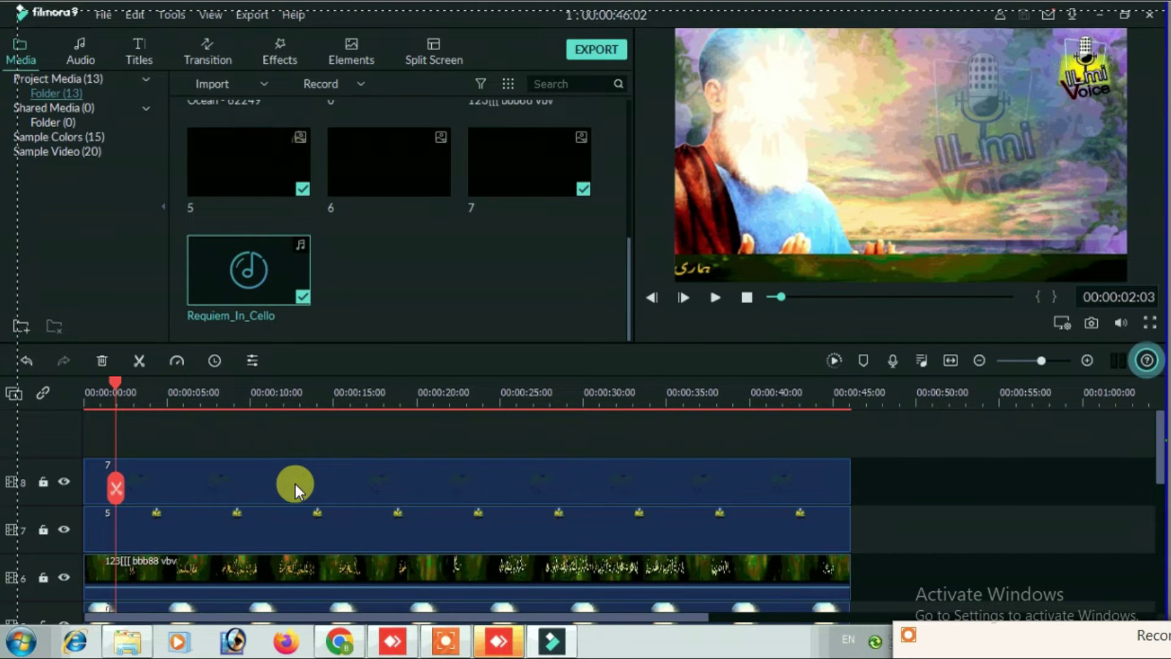
Import the WhatsApp Audio recording from the vice folder of MY VIDEO and place it at the start of audio track 2
click(137, 643)
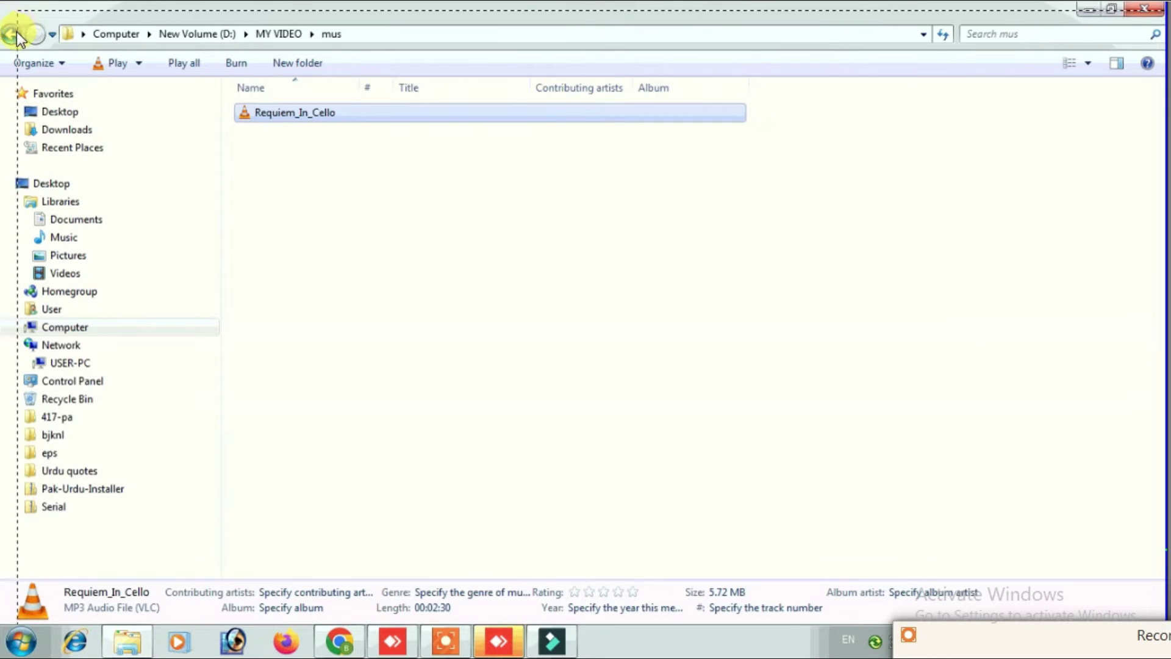
click(17, 32)
click(1099, 144)
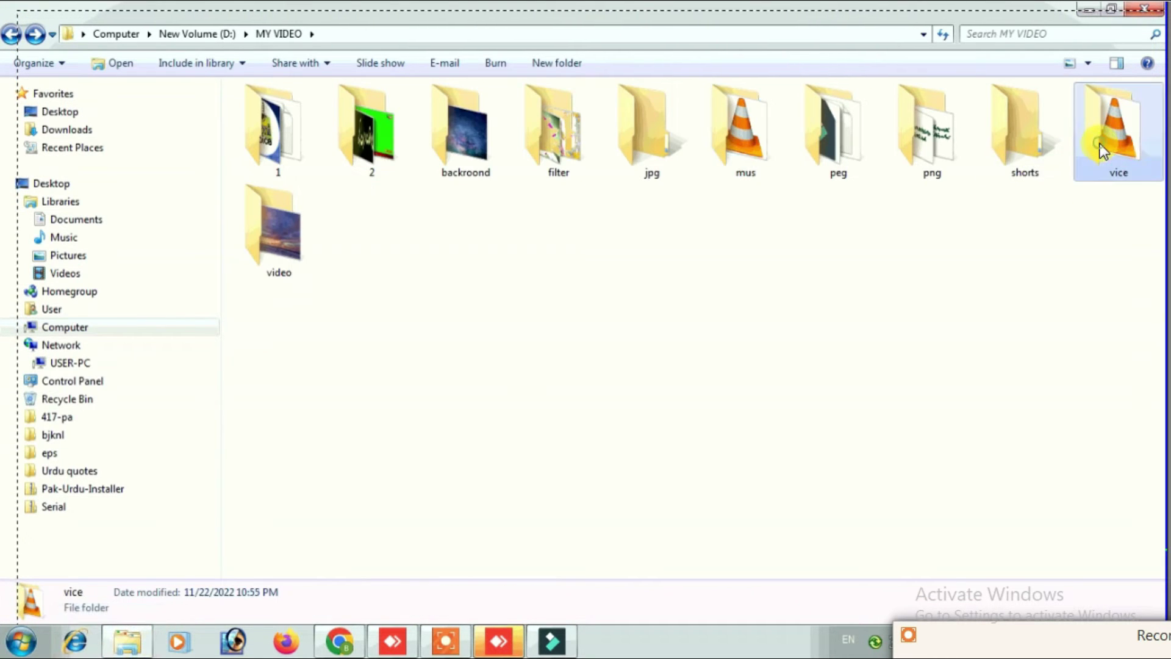
double_click(1100, 144)
drag(302, 115, 575, 275)
scroll(554, 419, down, 3)
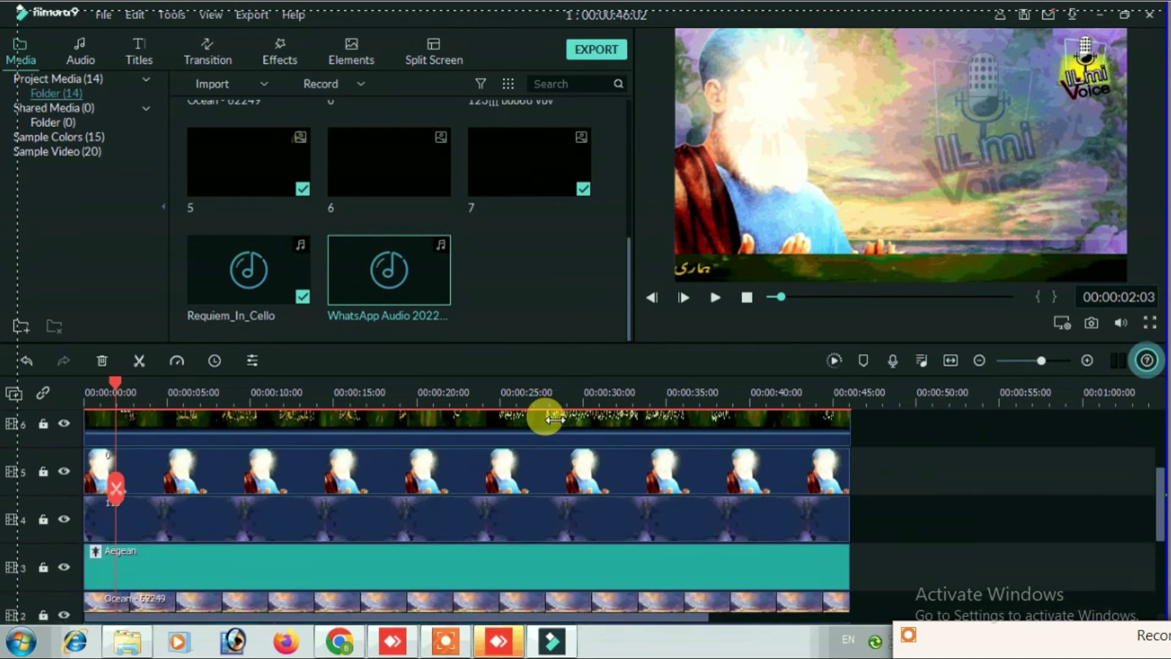
scroll(553, 420, down, 3)
drag(425, 266, 83, 601)
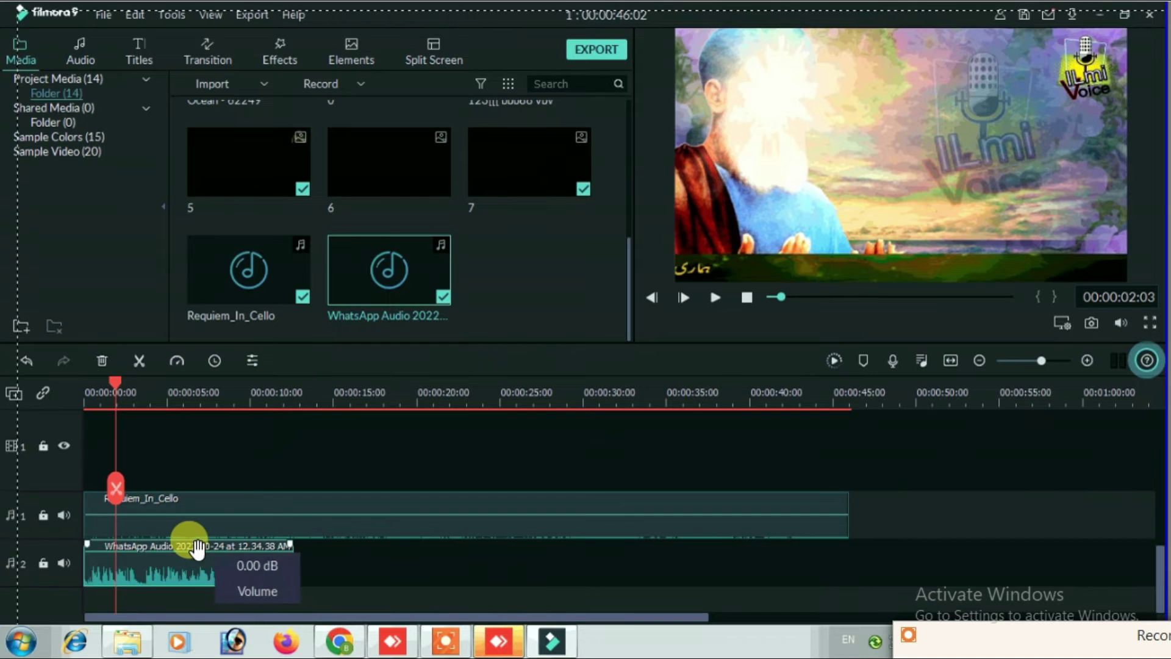
drag(196, 549, 195, 550)
drag(196, 550, 196, 552)
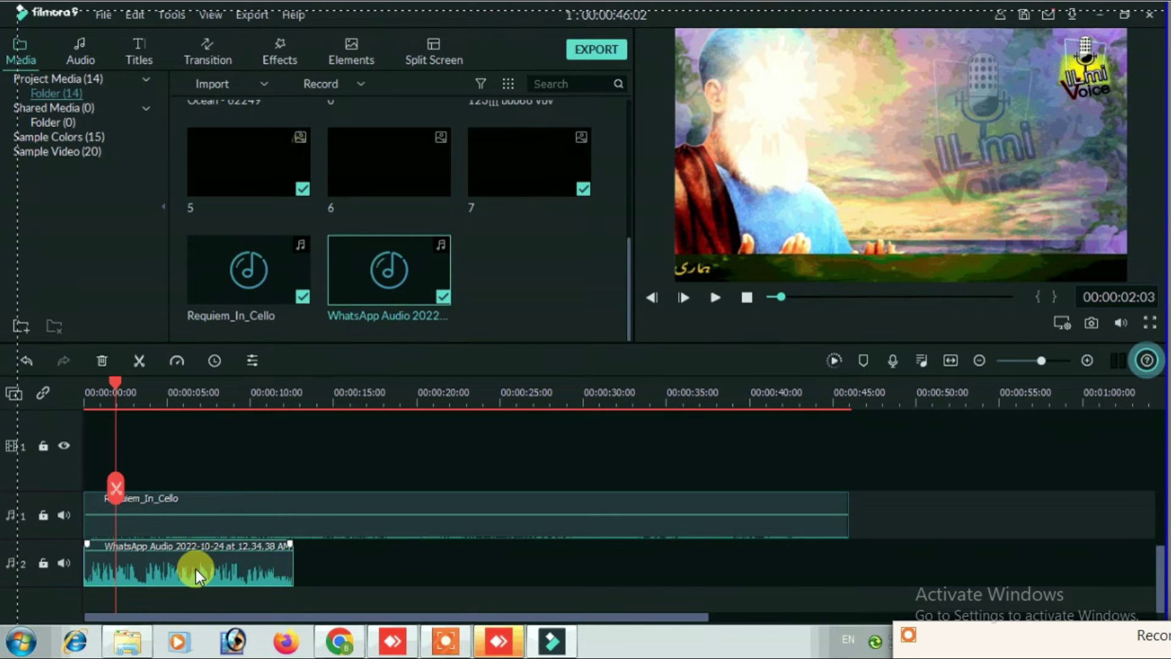
Copy the WhatsApp Audio clip and paste the copy at 00:00:47:03 on audio track 2
right_click(195, 569)
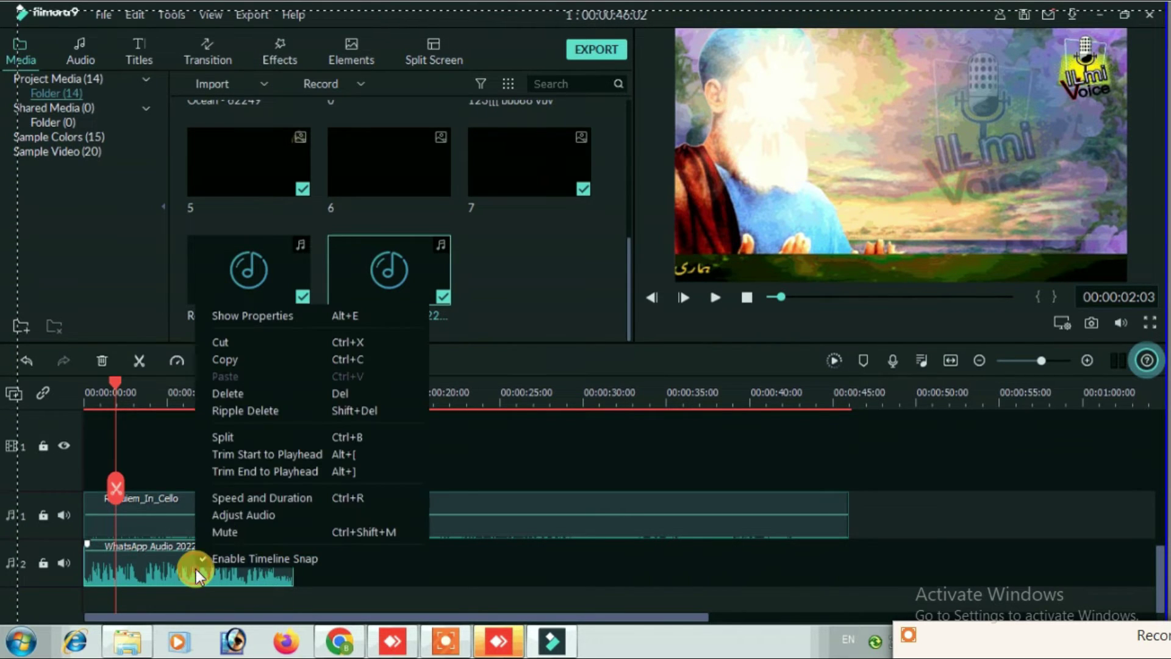
click(256, 362)
click(871, 397)
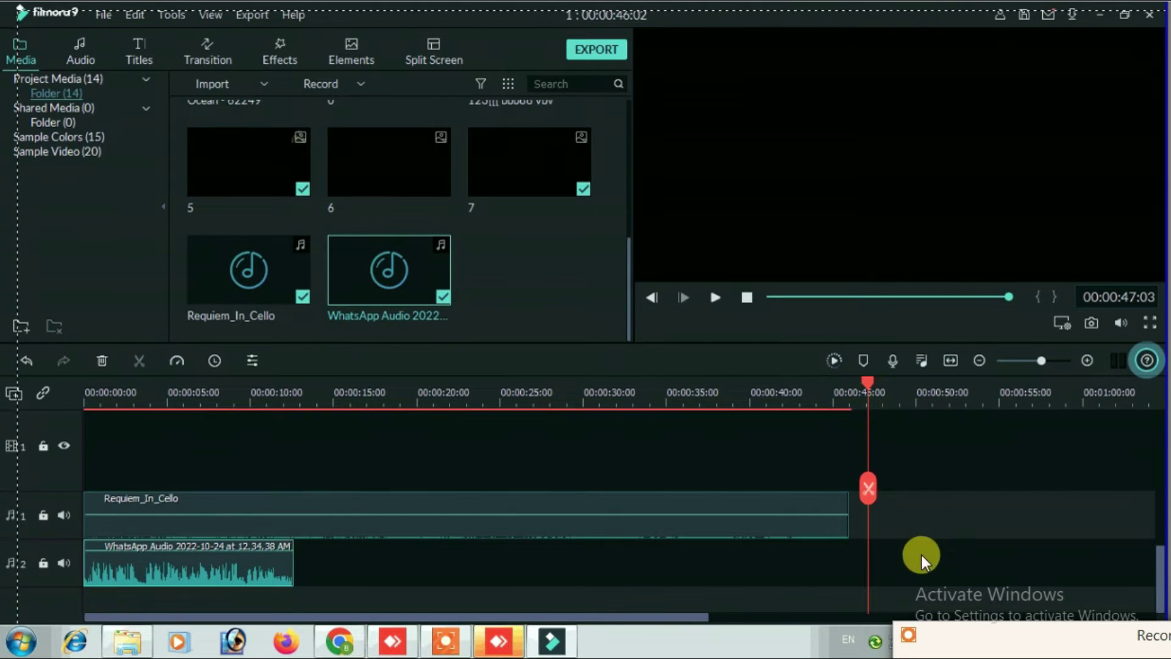
right_click(921, 555)
click(956, 362)
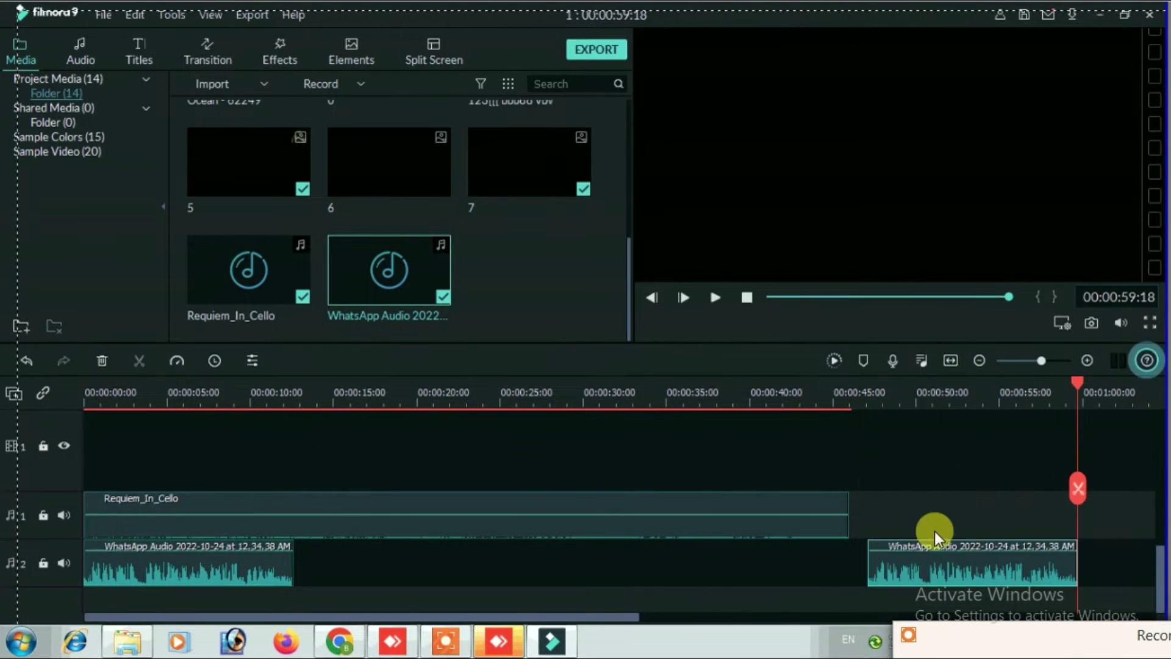
Move the pasted WhatsApp Audio copy to the start of audio track 3 and delete it
drag(268, 603, 89, 587)
click(159, 576)
scroll(219, 558, down, 1)
click(252, 535)
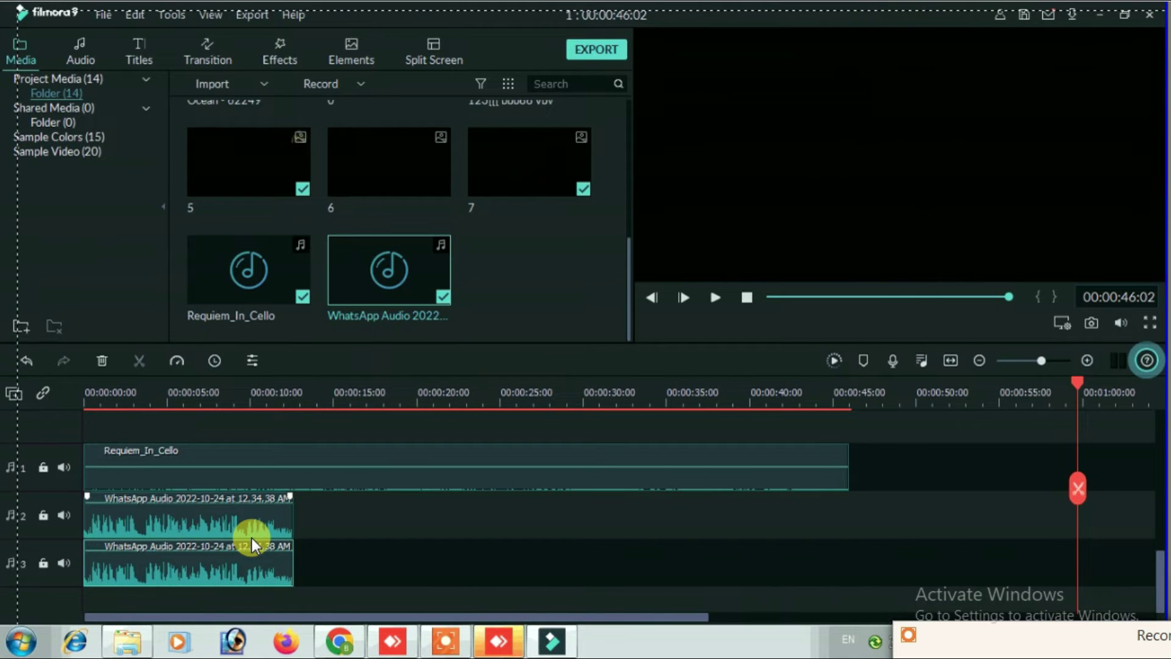
click(262, 543)
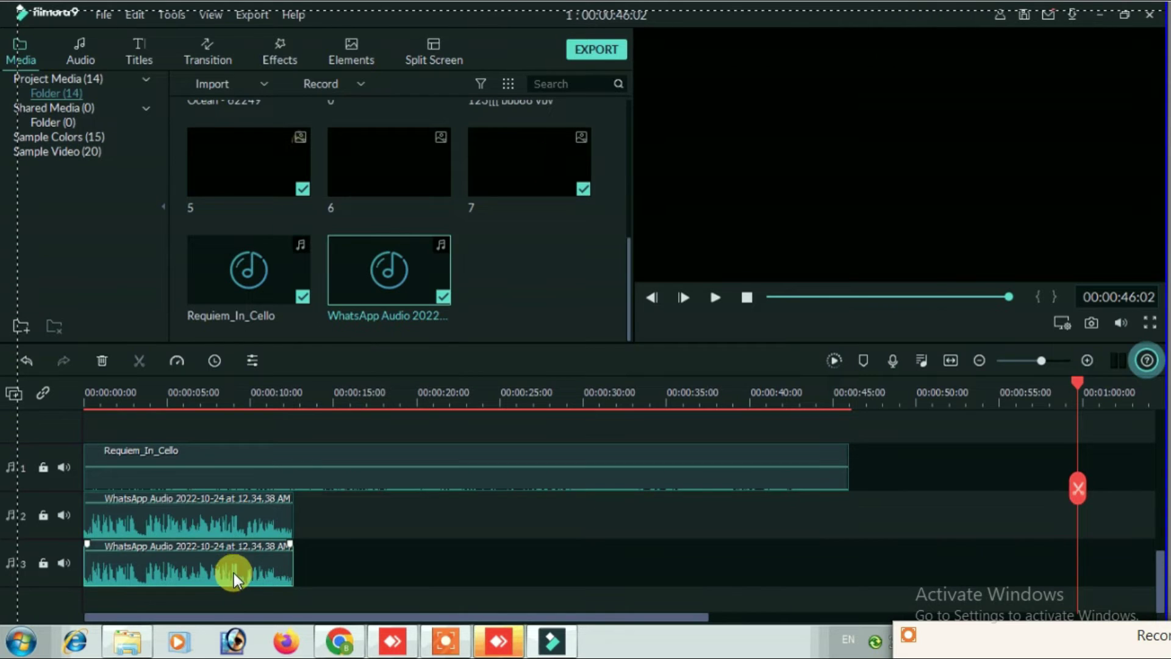
key(Delete)
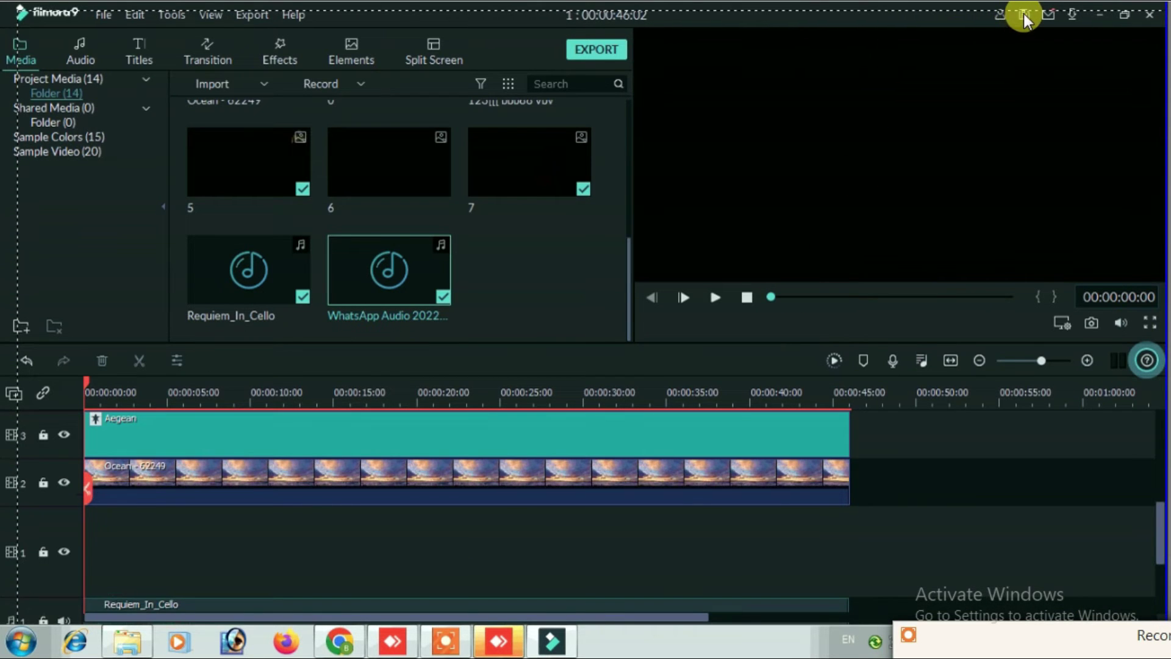
Save the project
click(1023, 13)
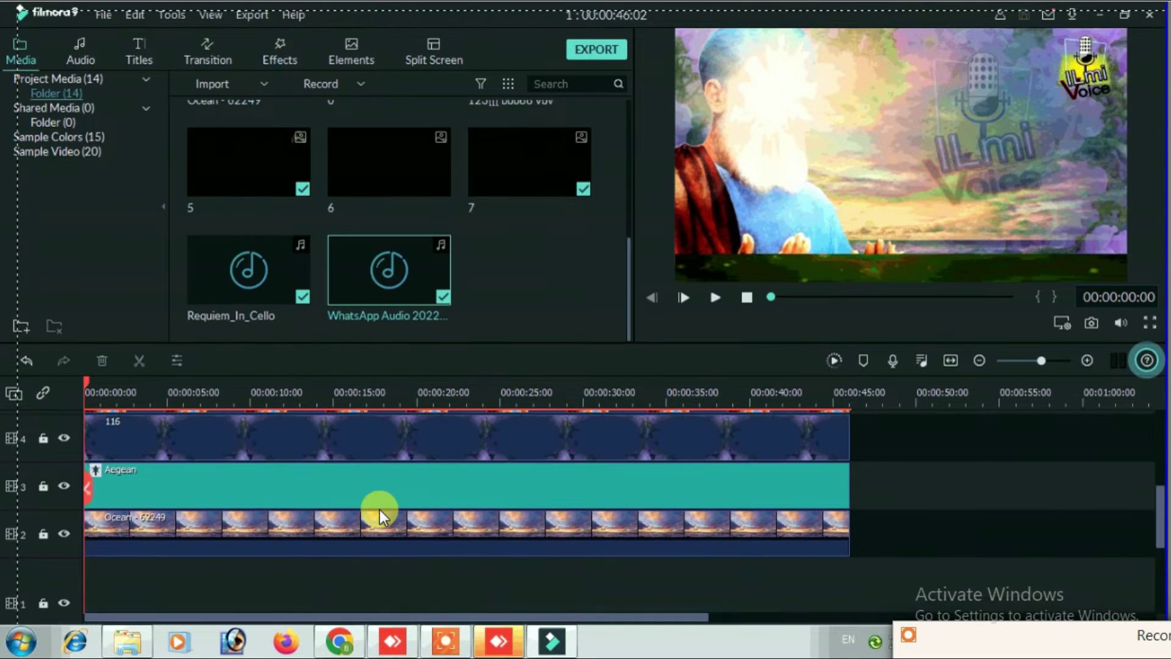
scroll(380, 510, up, 5)
click(217, 424)
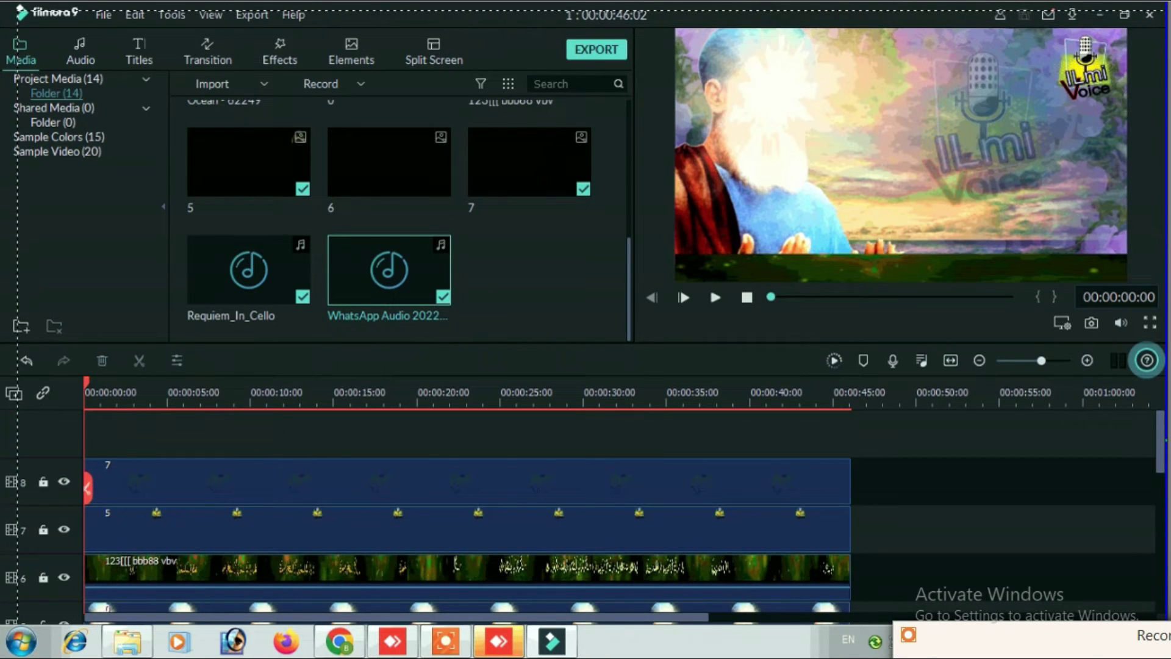
Import the text images 1, 2 and 3 from the png folder of MY VIDEO into the media folder
click(1094, 13)
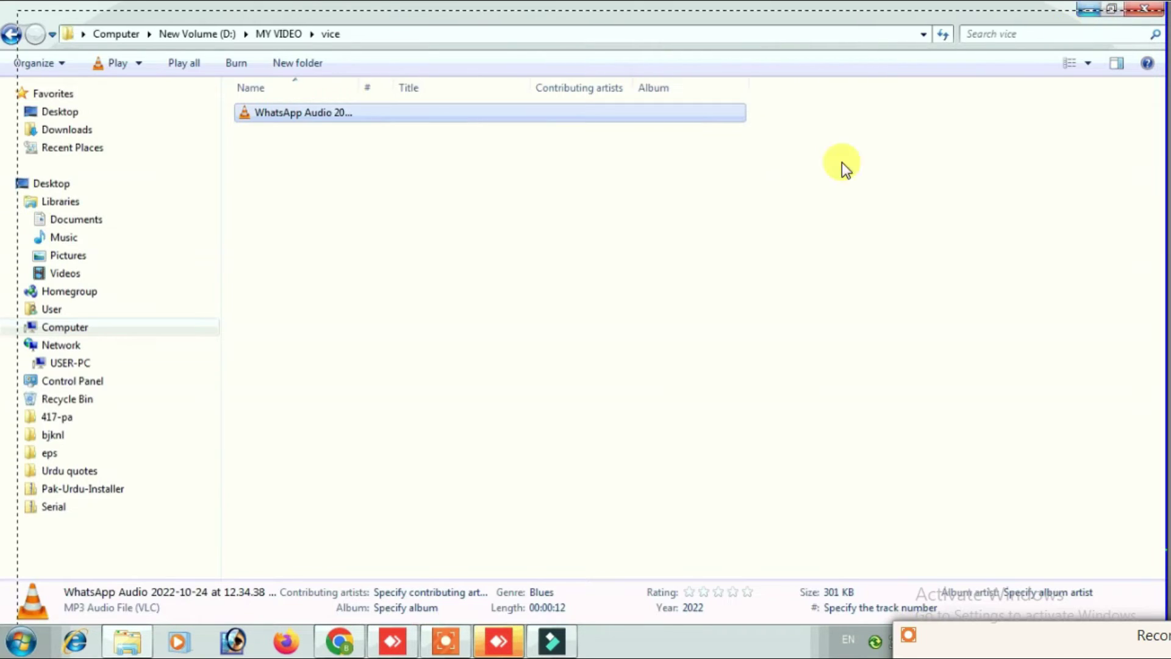
click(11, 33)
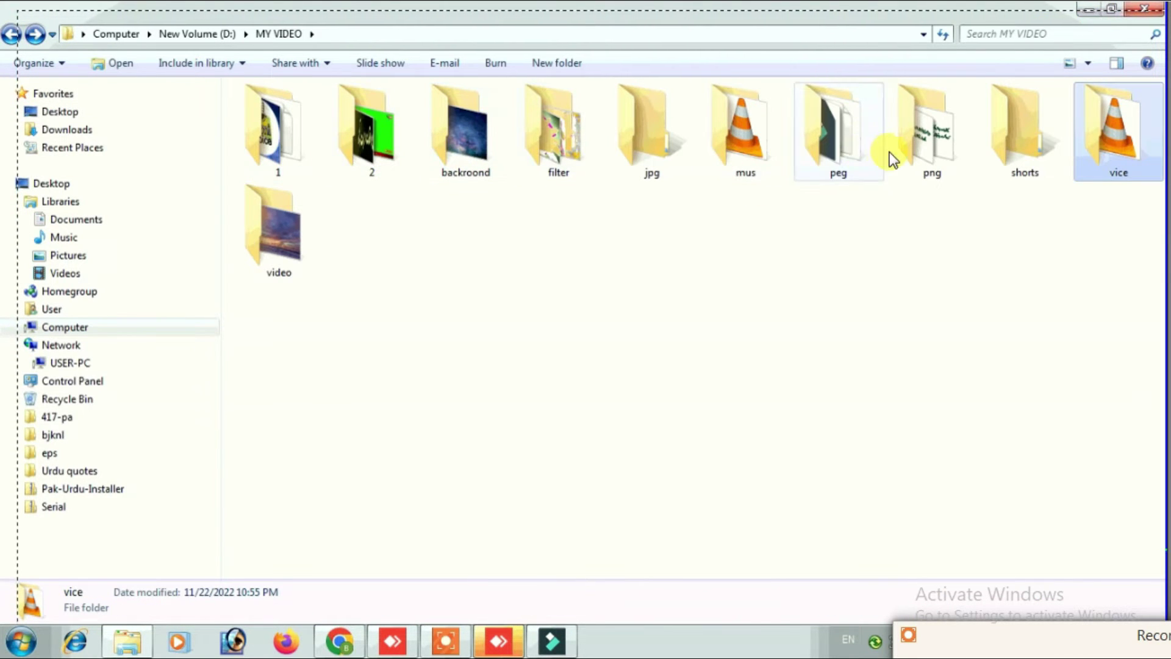
double_click(850, 143)
click(19, 33)
double_click(926, 145)
drag(620, 181, 514, 283)
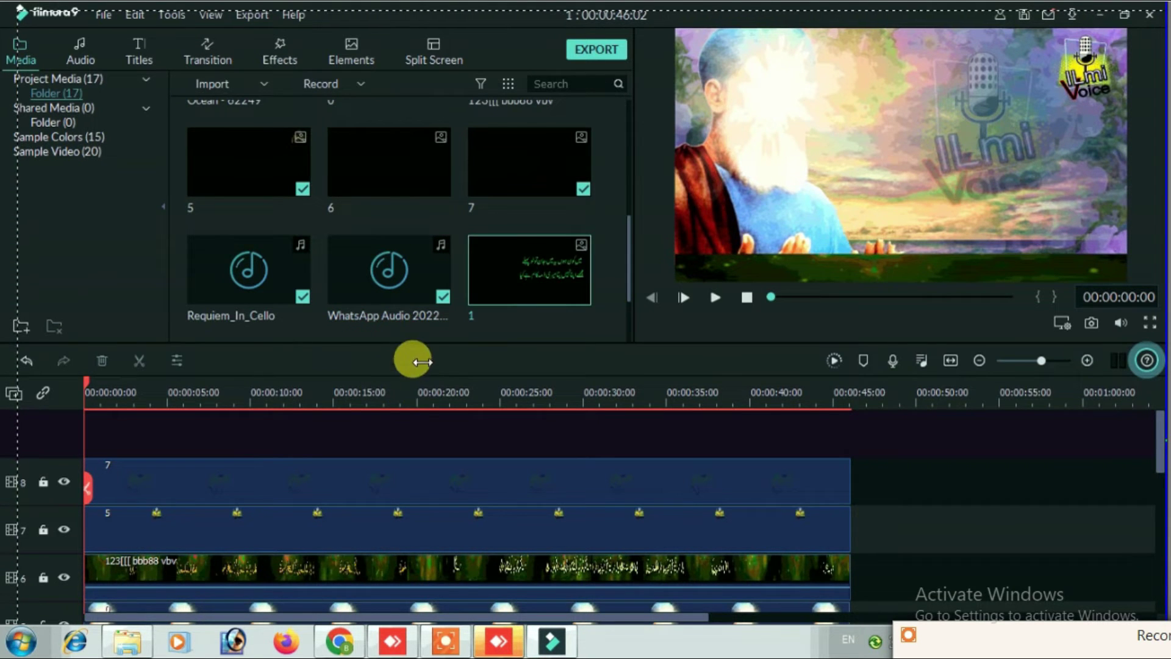
Place text image 1 at the start of track 9, extend it to 00:00:09:12 and select it in the preview
drag(492, 284, 92, 434)
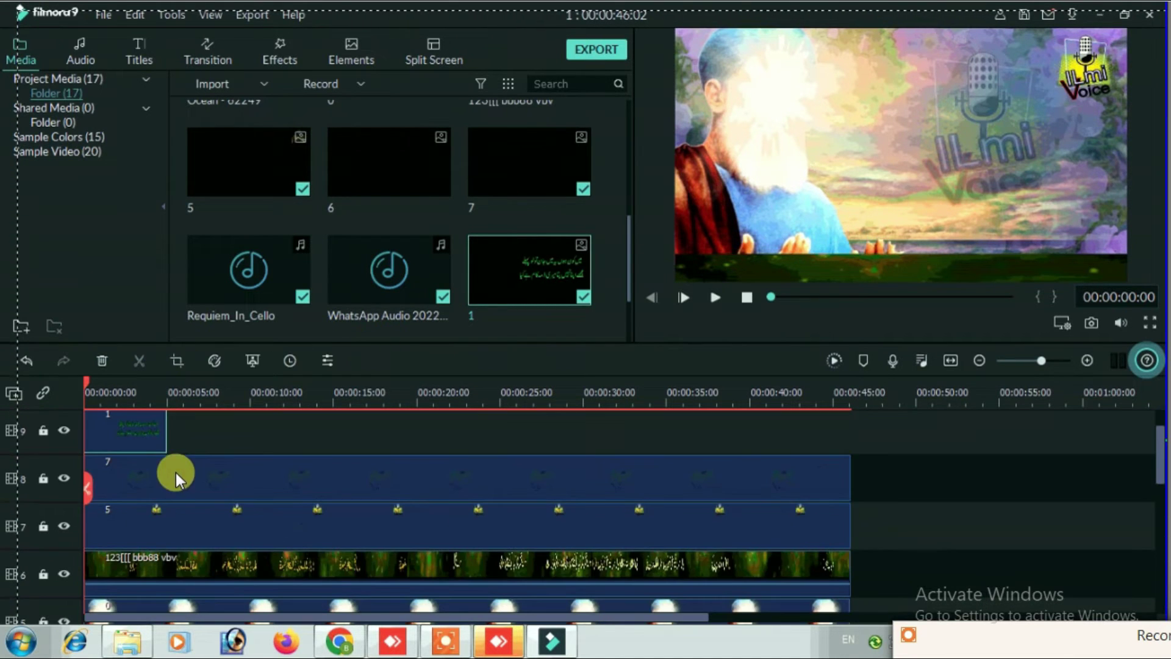
drag(167, 430, 243, 439)
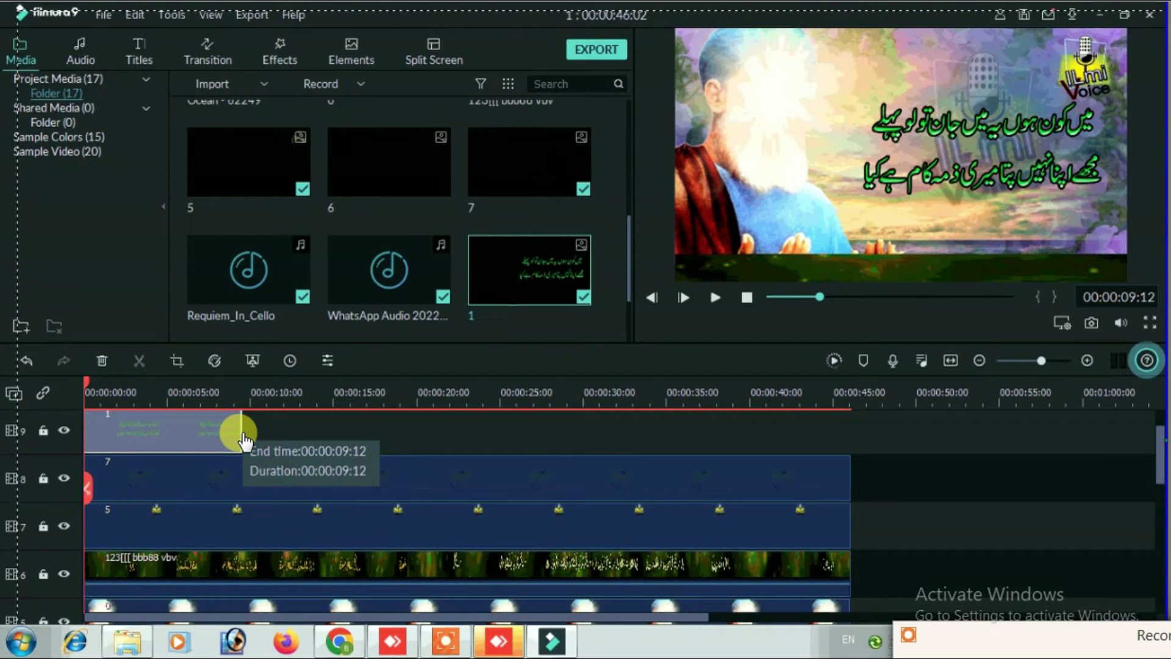
scroll(544, 262, down, 2)
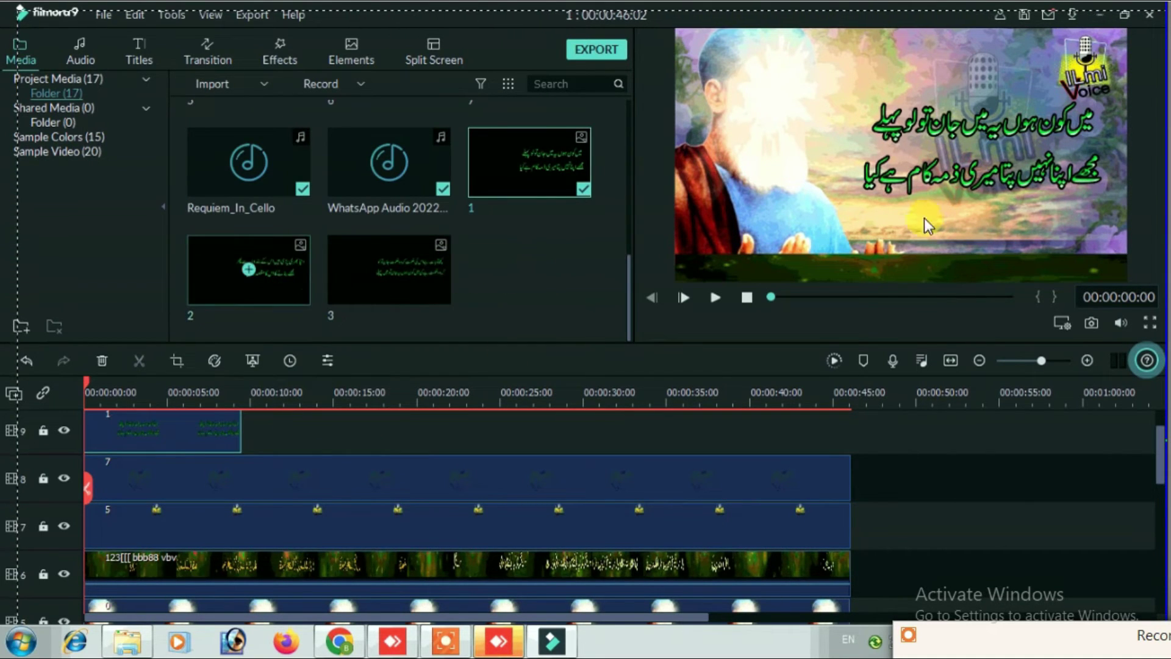
click(986, 122)
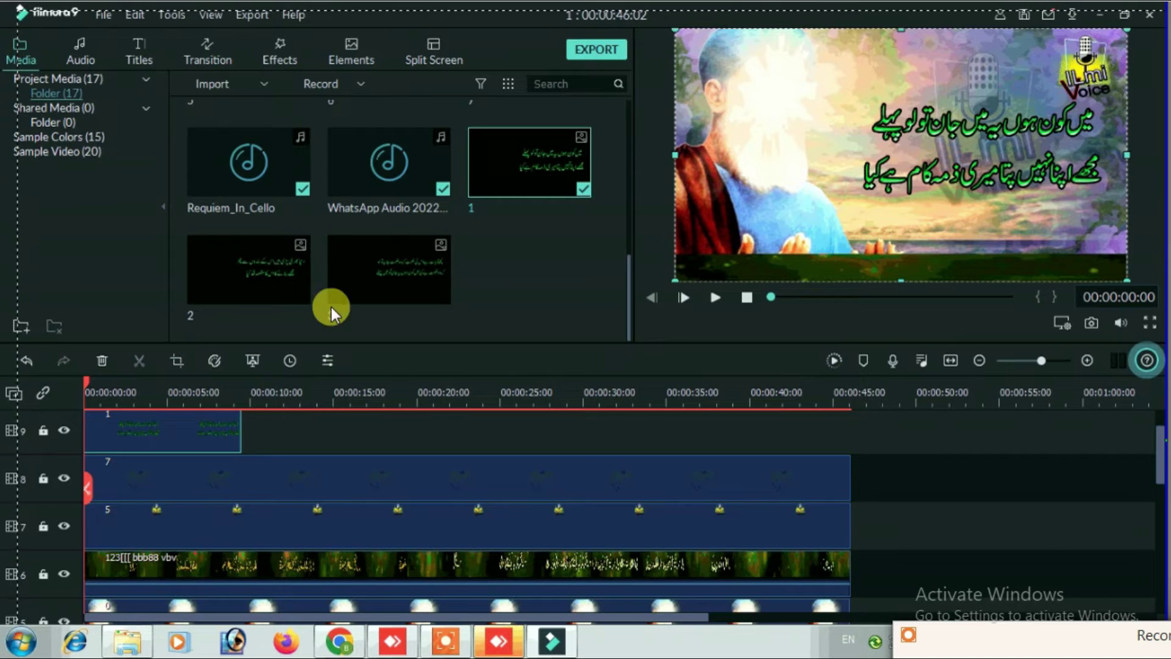
Extend the logo image 5 on track 7 to 00:00:49:17
scroll(91, 527, down, 3)
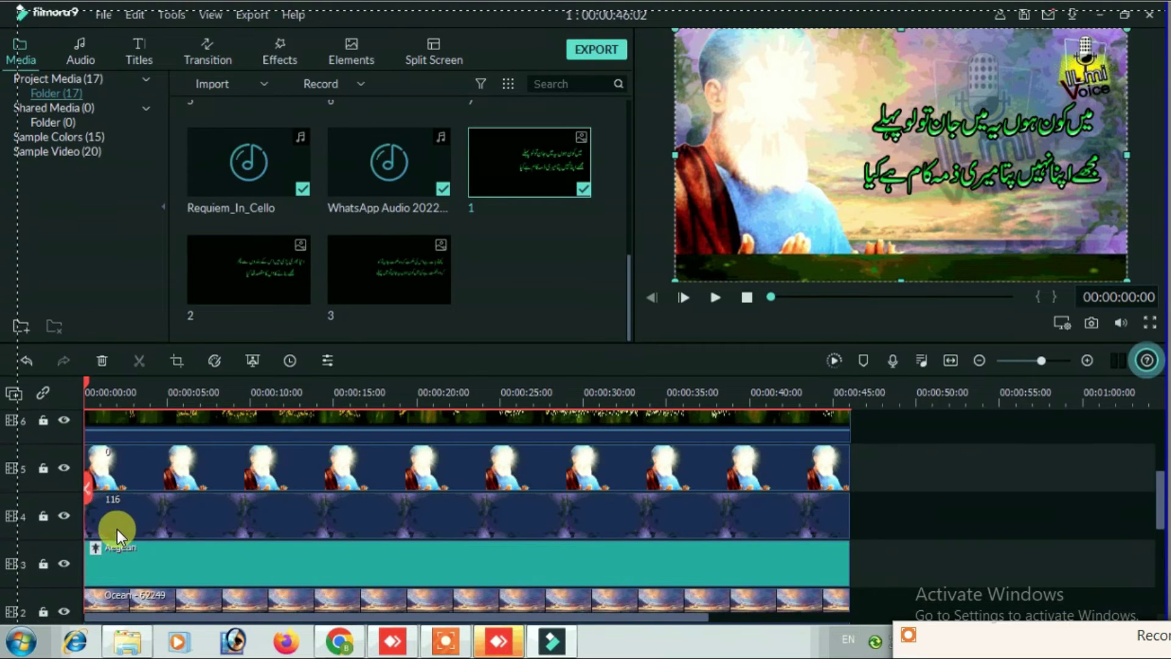
scroll(197, 498, up, 2)
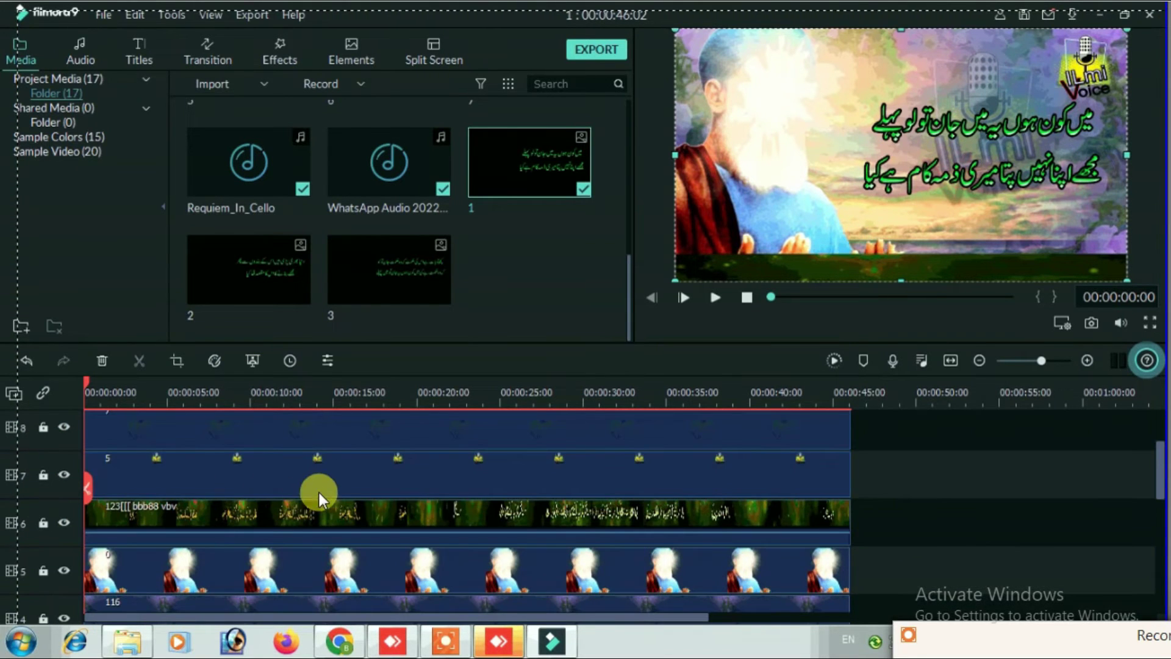
click(361, 436)
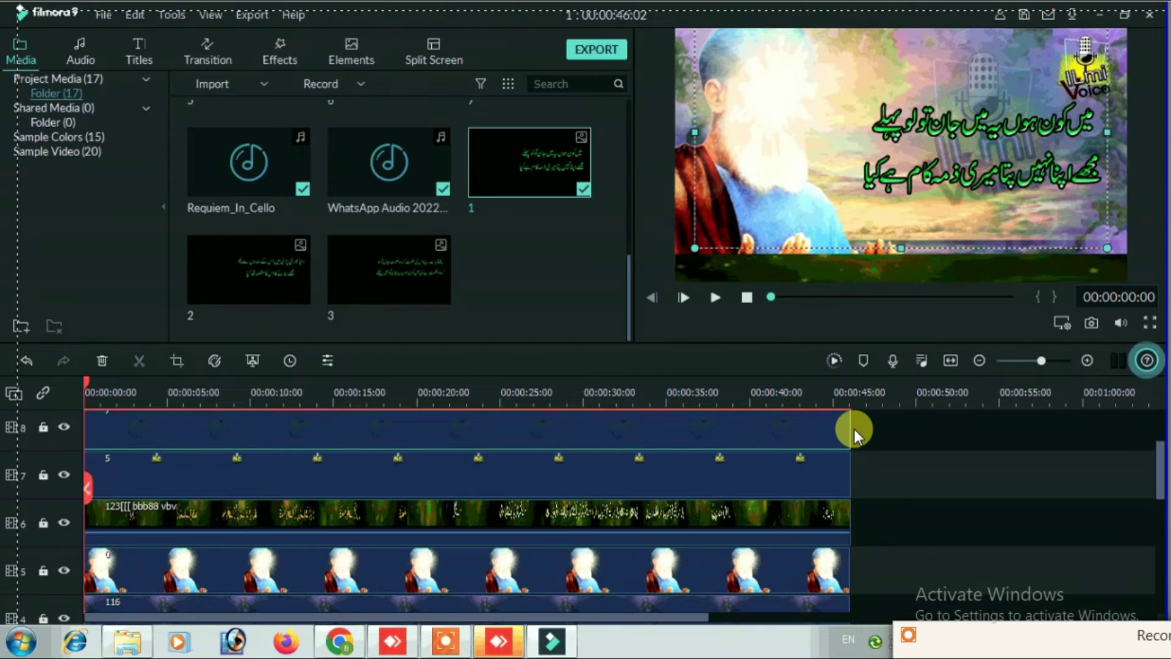
click(844, 476)
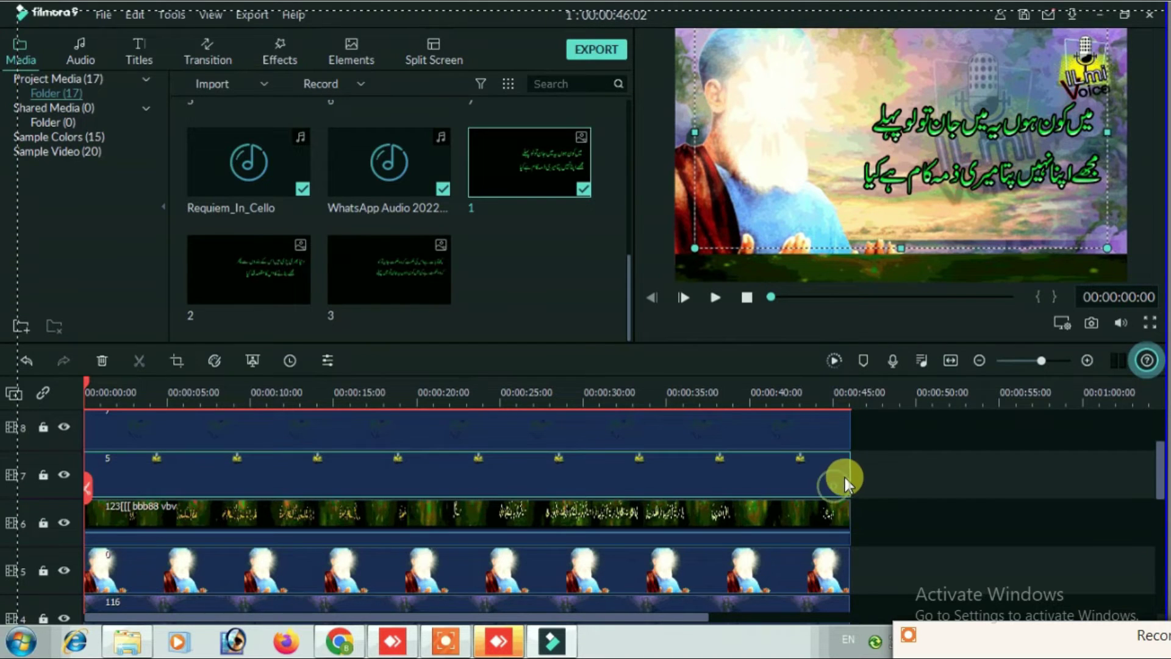
drag(852, 472, 909, 471)
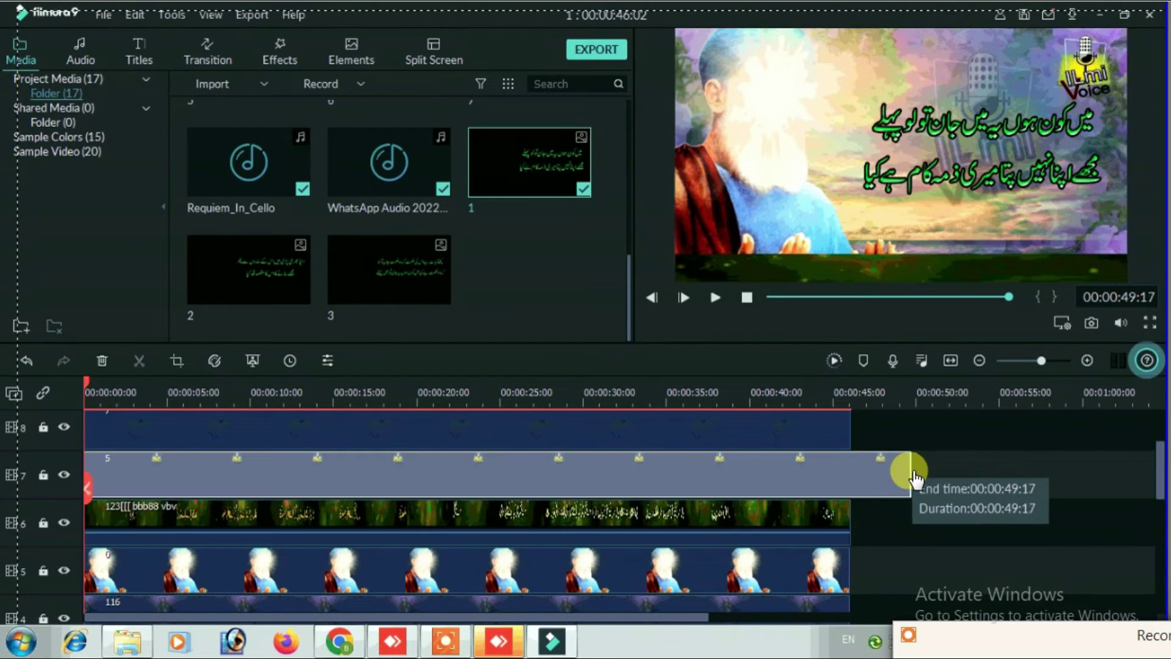
Scale the logo image 5 slightly smaller toward the frame's upper-right corner and trim its clip to end at 00:00:46:02
click(872, 399)
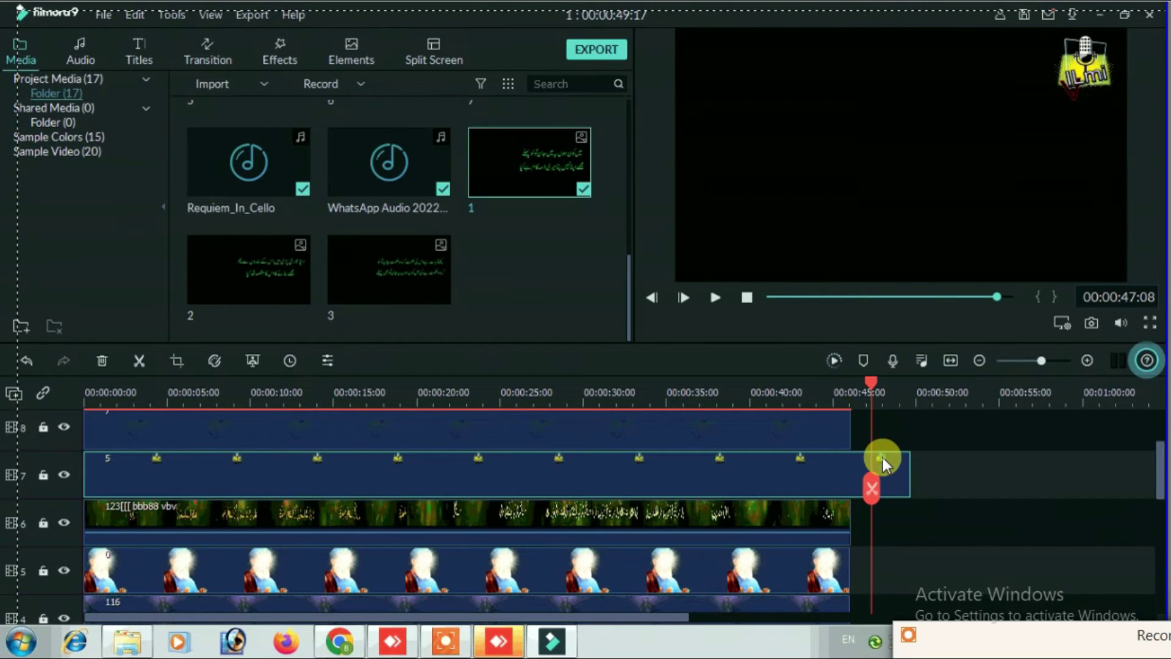
click(1080, 70)
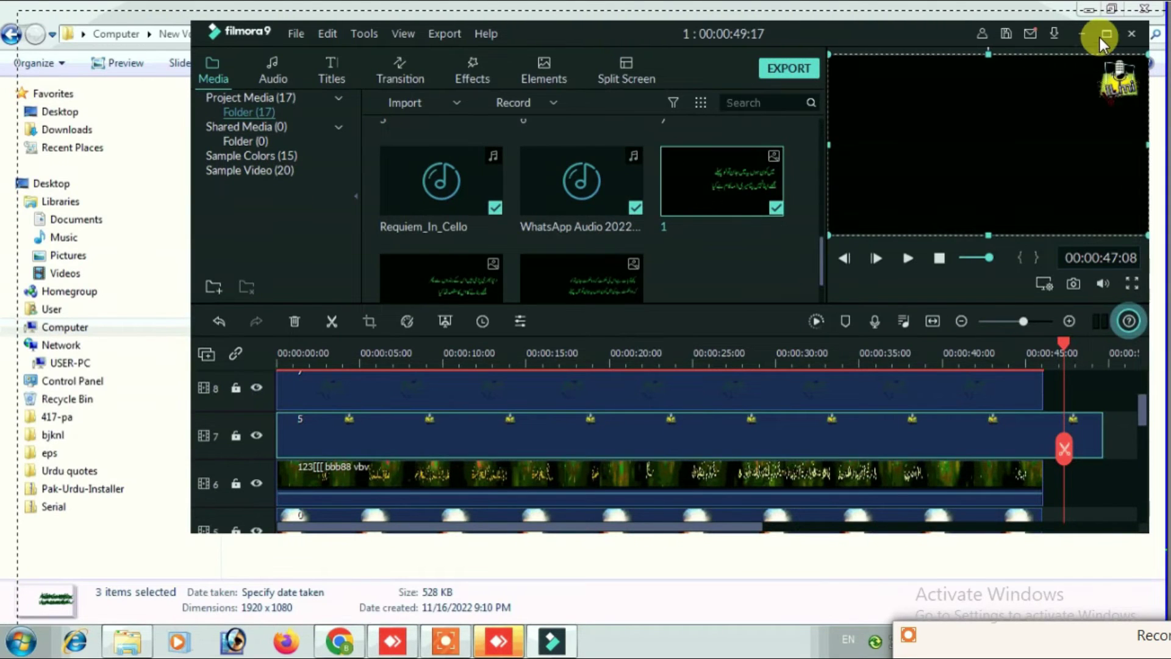
click(1107, 34)
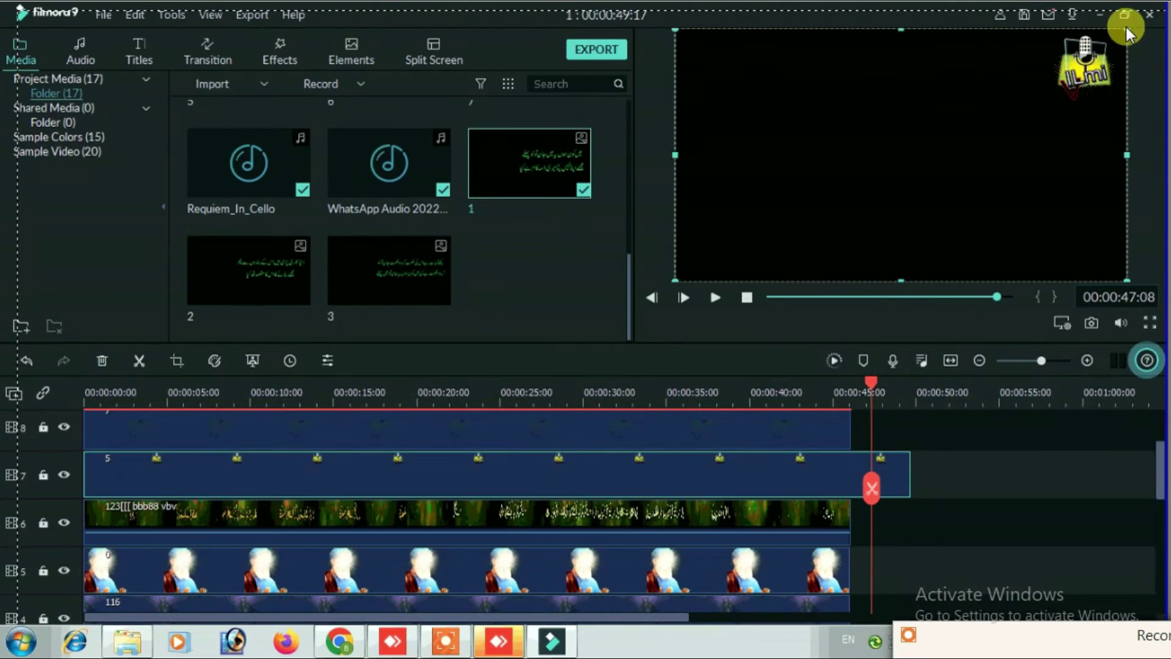
drag(1125, 31, 1045, 91)
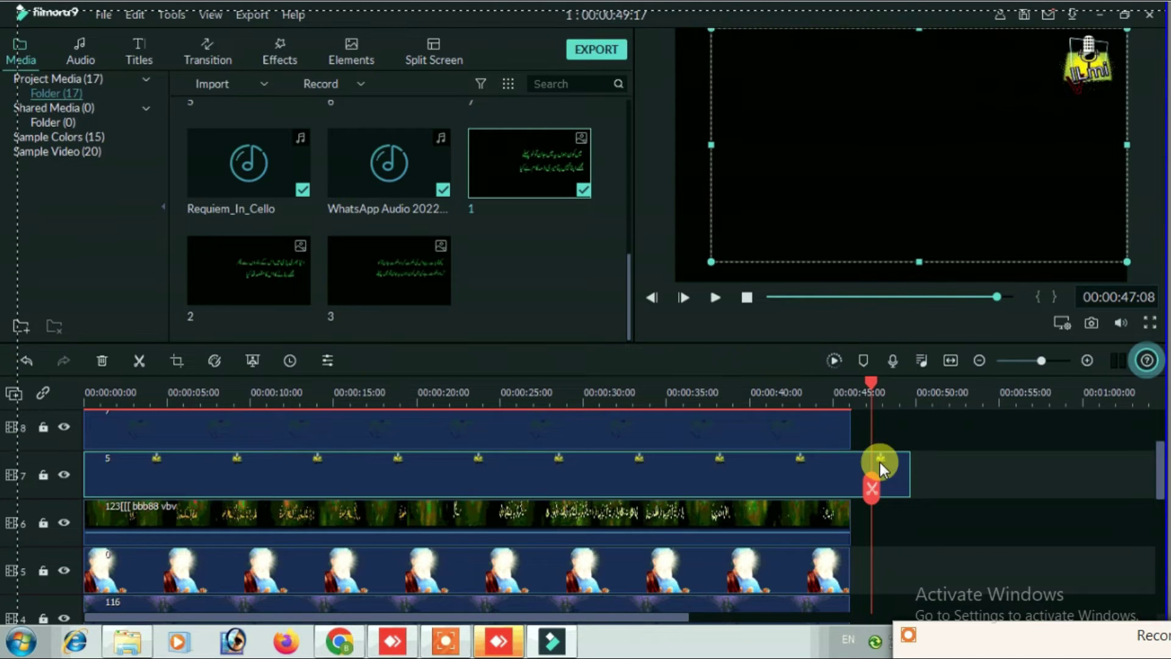
drag(908, 468, 852, 476)
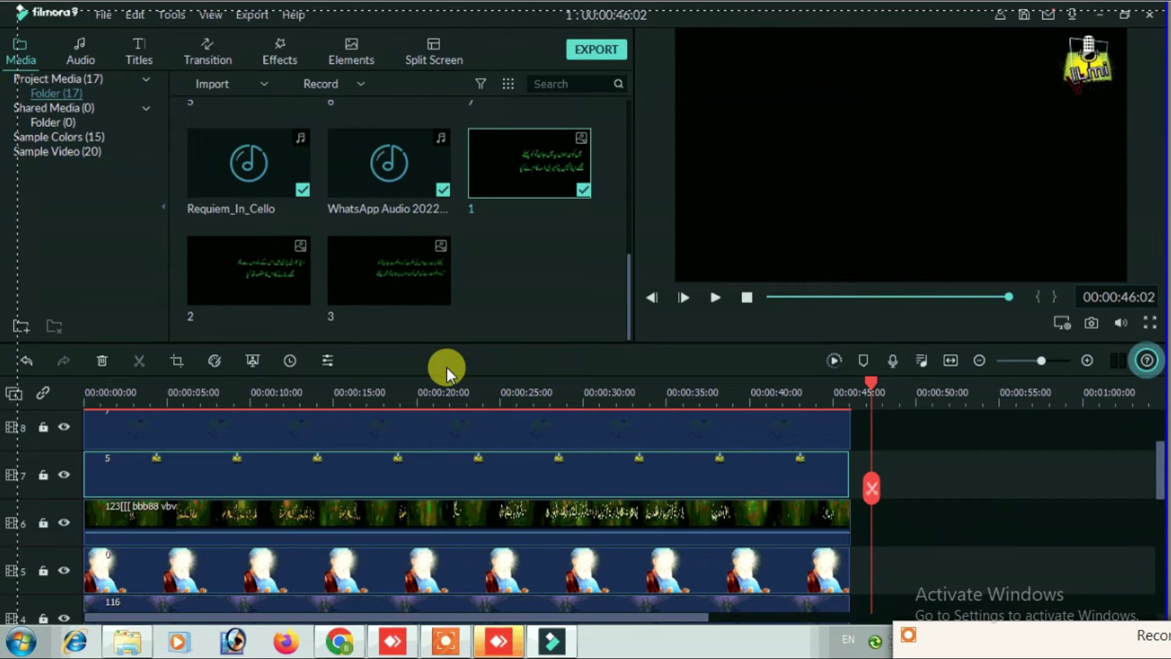
Place text image 2 directly after image 1 on track 9 and extend it to about 00:00:25
click(372, 390)
scroll(447, 408, up, 2)
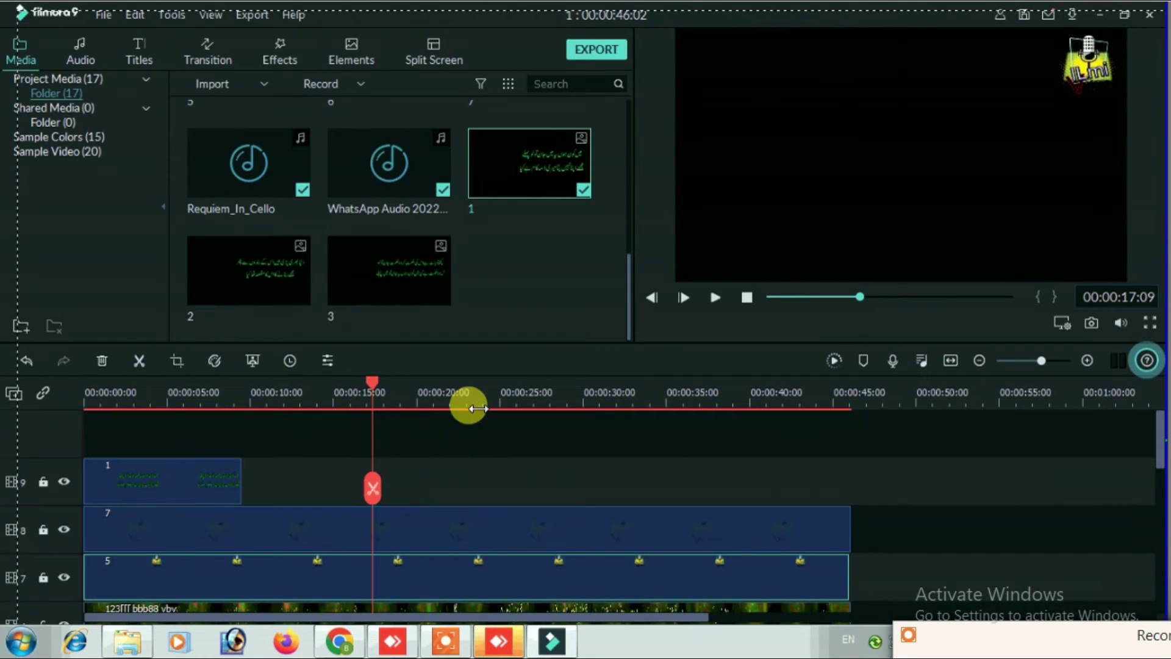
click(183, 393)
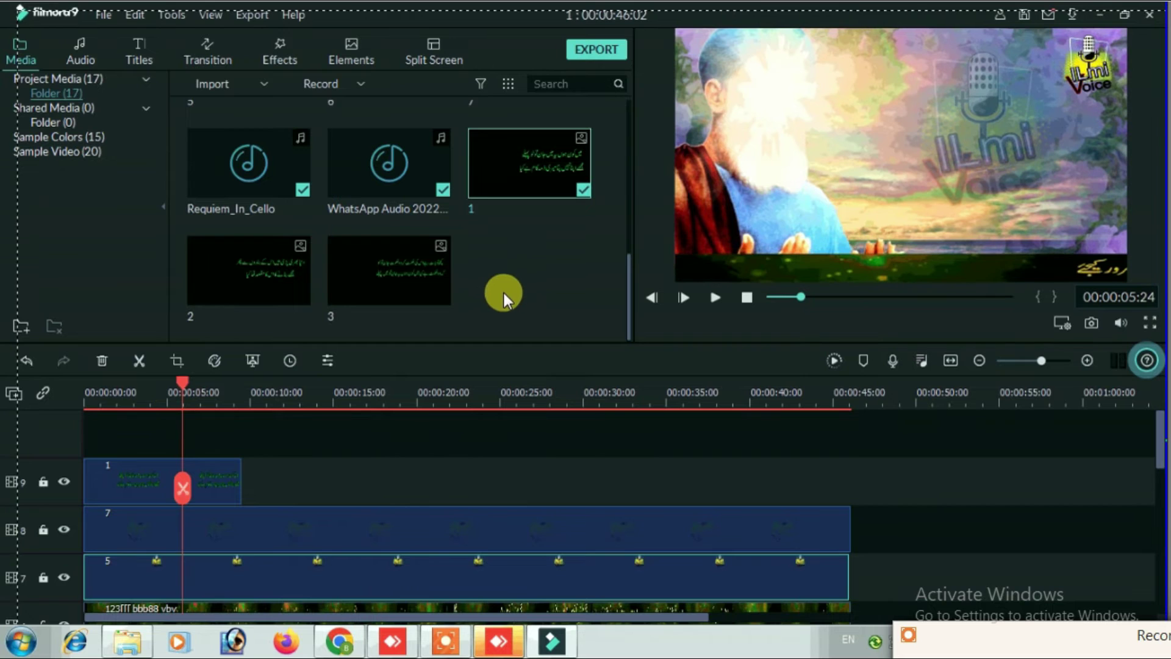
drag(278, 269, 246, 492)
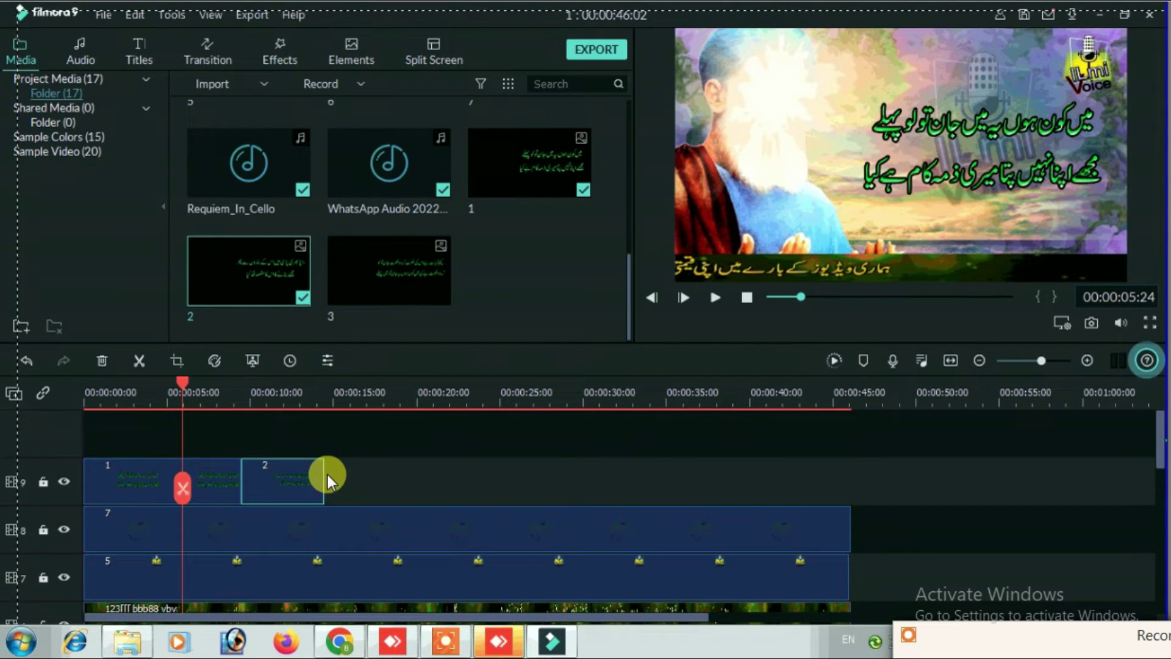
drag(323, 475, 494, 476)
Place text image 3 directly after image 2 on track 9, ending at about 00:00:38, and save the project
click(395, 269)
drag(524, 341, 722, 477)
drag(774, 415, 773, 415)
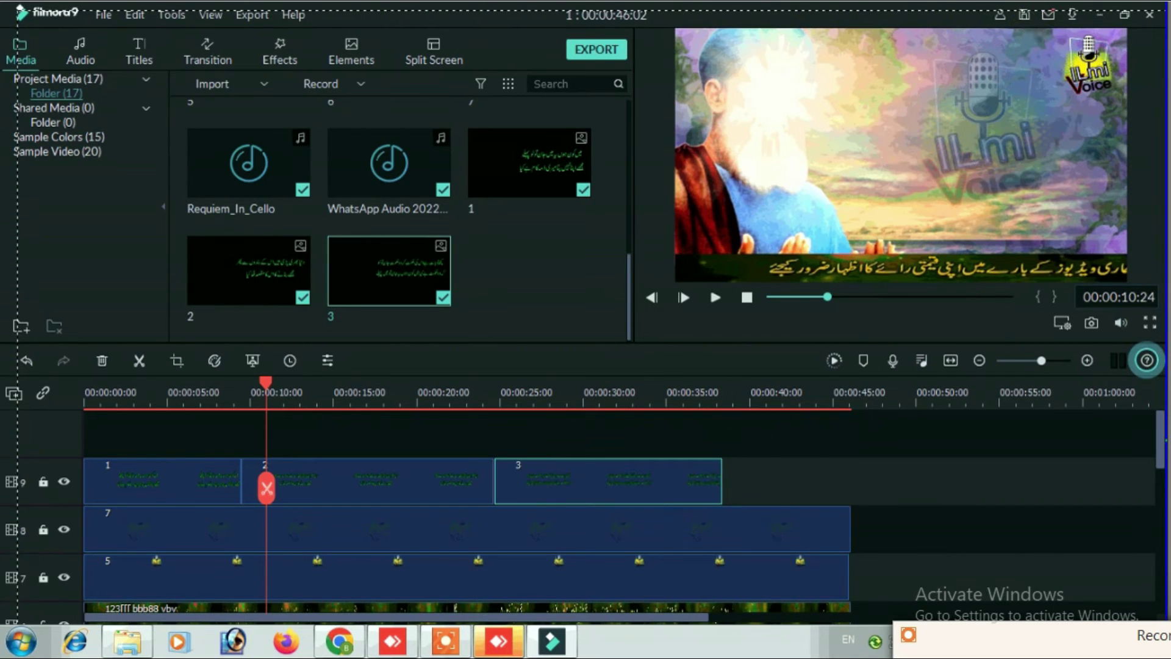
click(1025, 17)
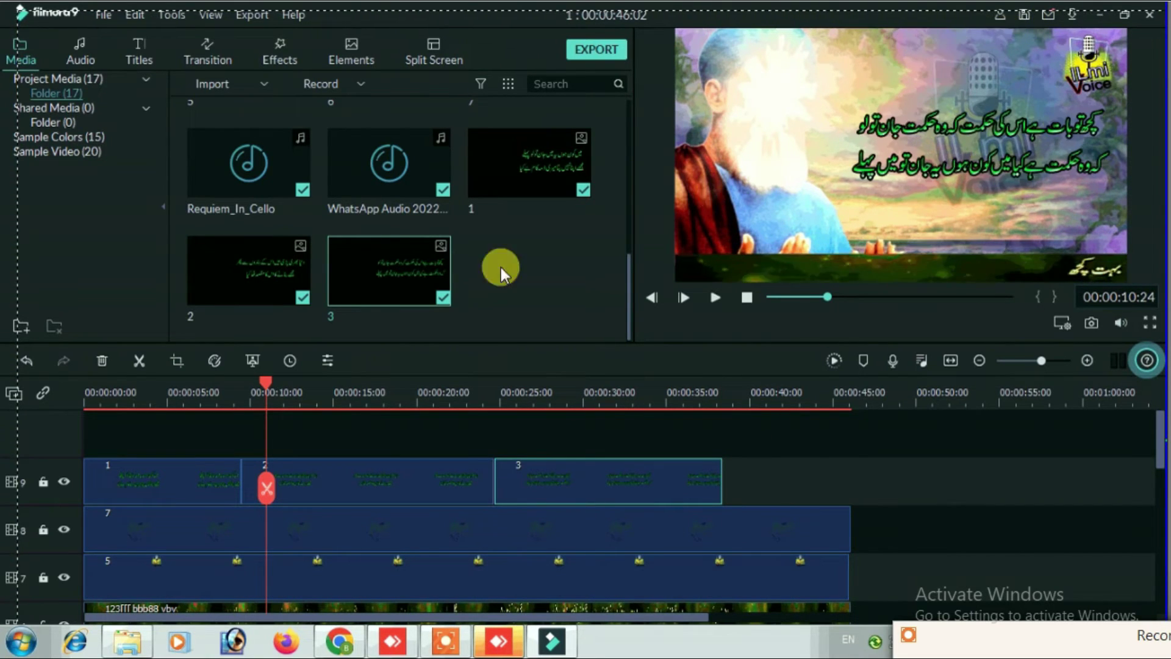
Play the project briefly from near the beginning to check the text images and audio, stopping at about 00:00:03
click(107, 392)
key(space)
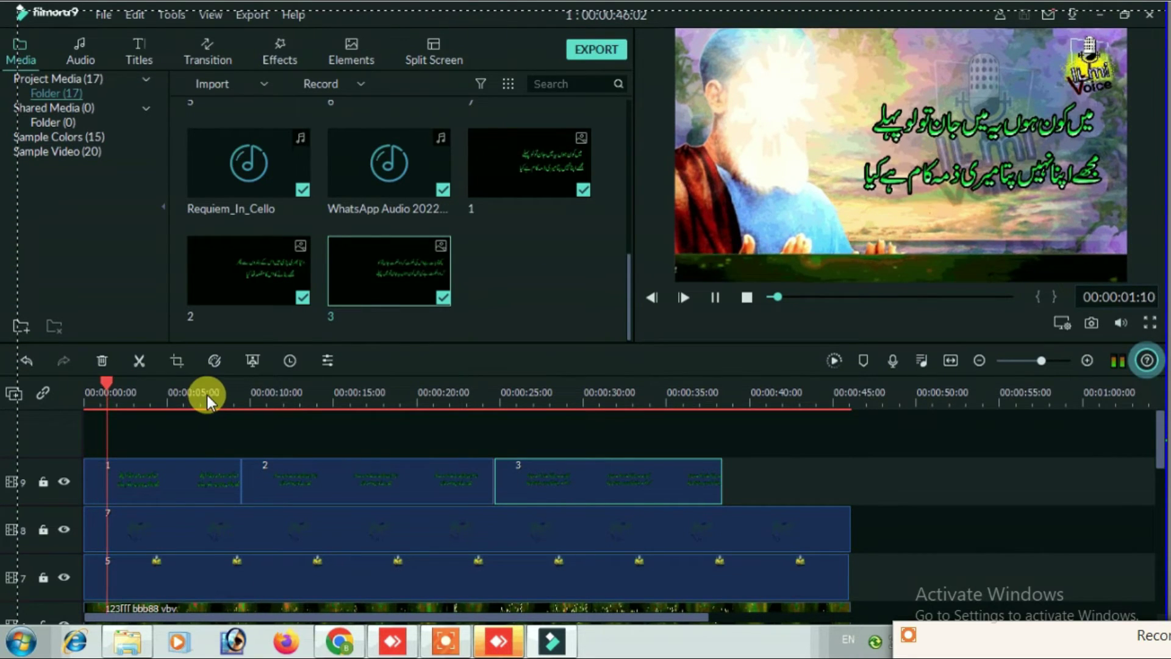
key(space)
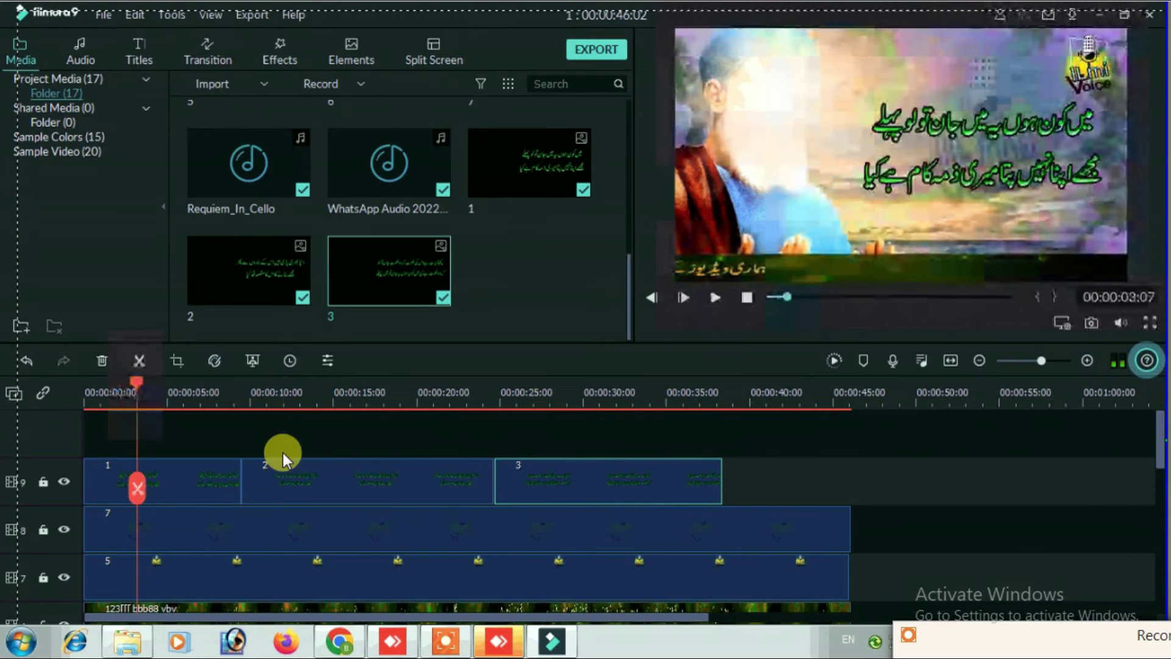
Delete the WhatsApp voice recording clip from audio track 2
scroll(255, 458, down, 5)
scroll(207, 549, down, 3)
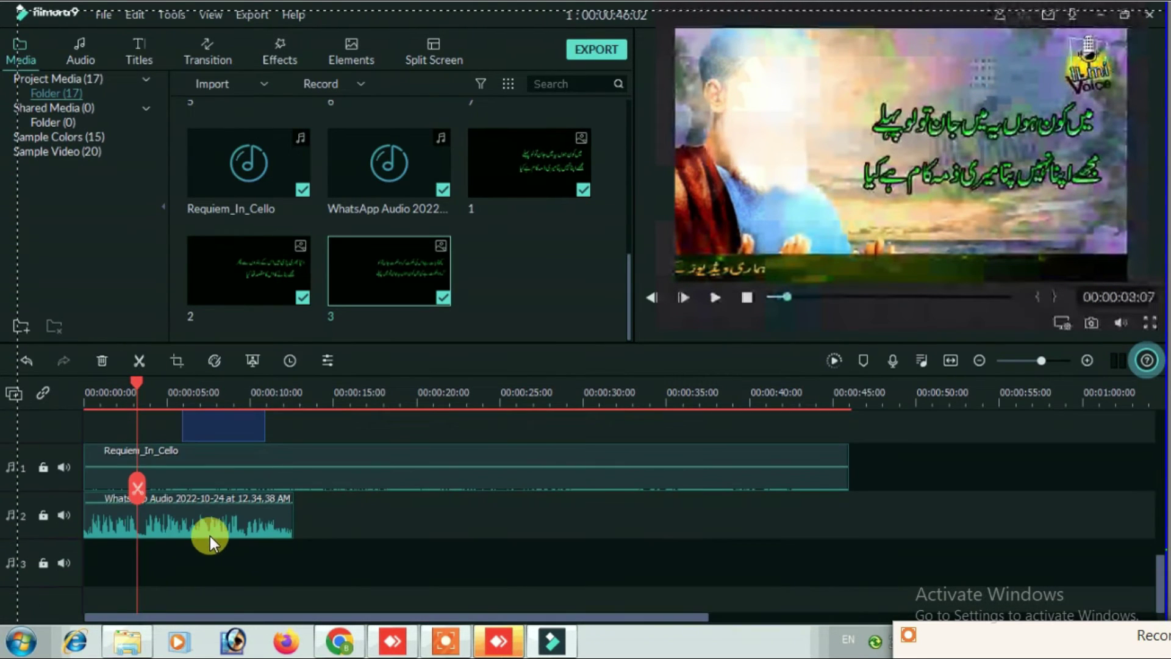
click(207, 522)
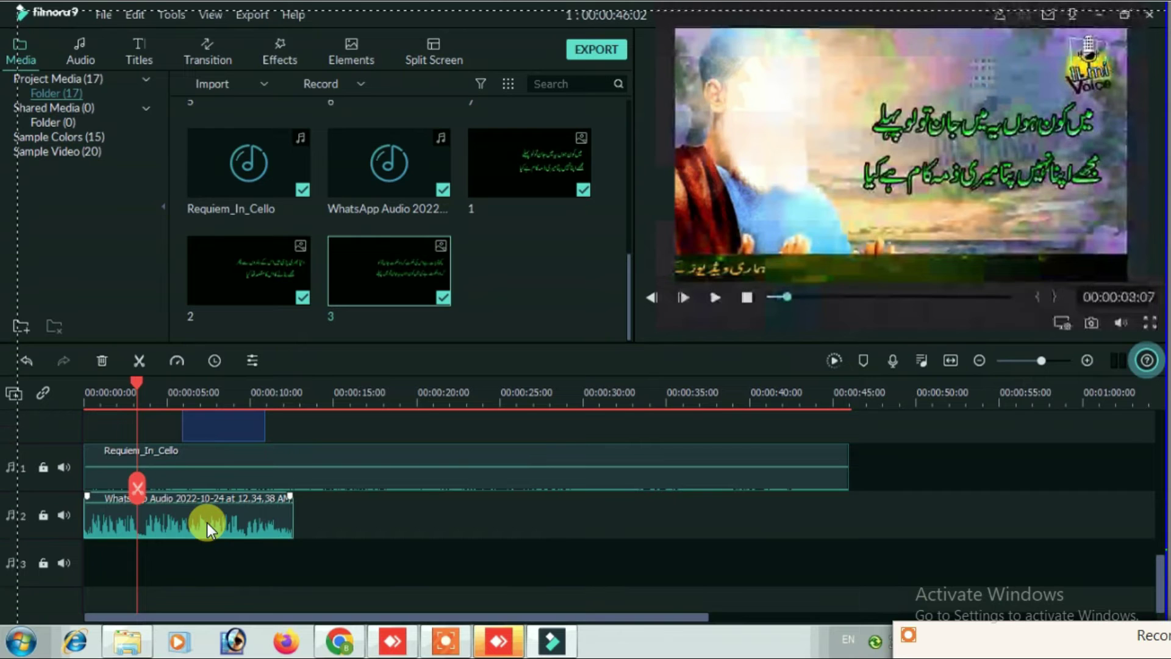
key(Delete)
scroll(244, 514, up, 3)
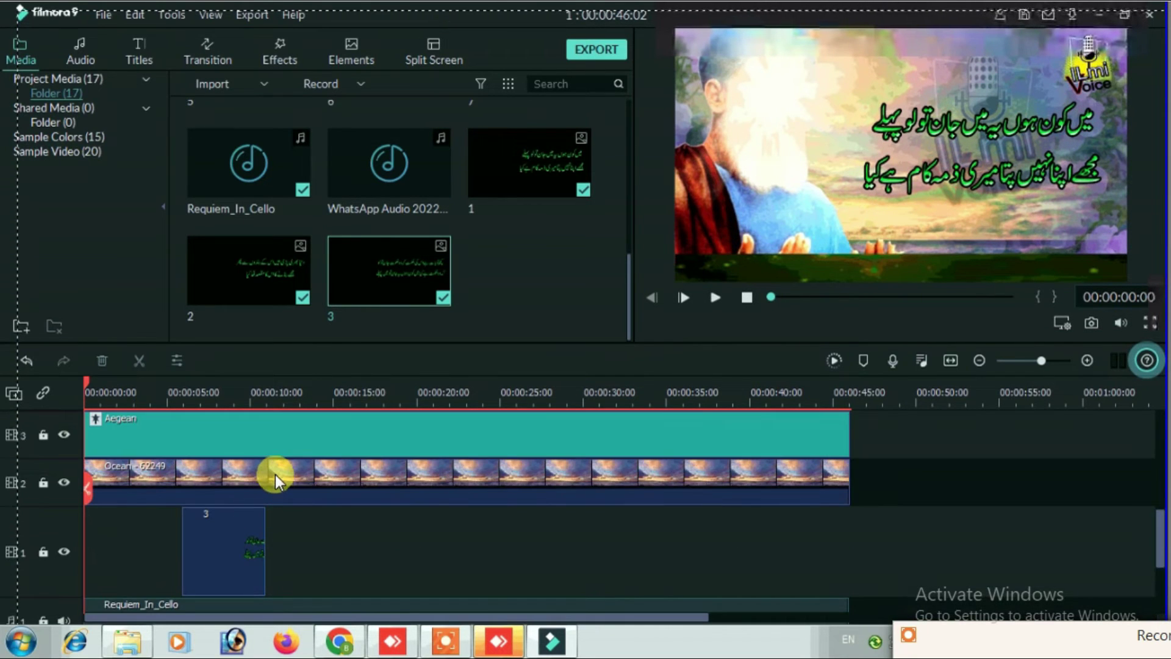
scroll(276, 464, up, 6)
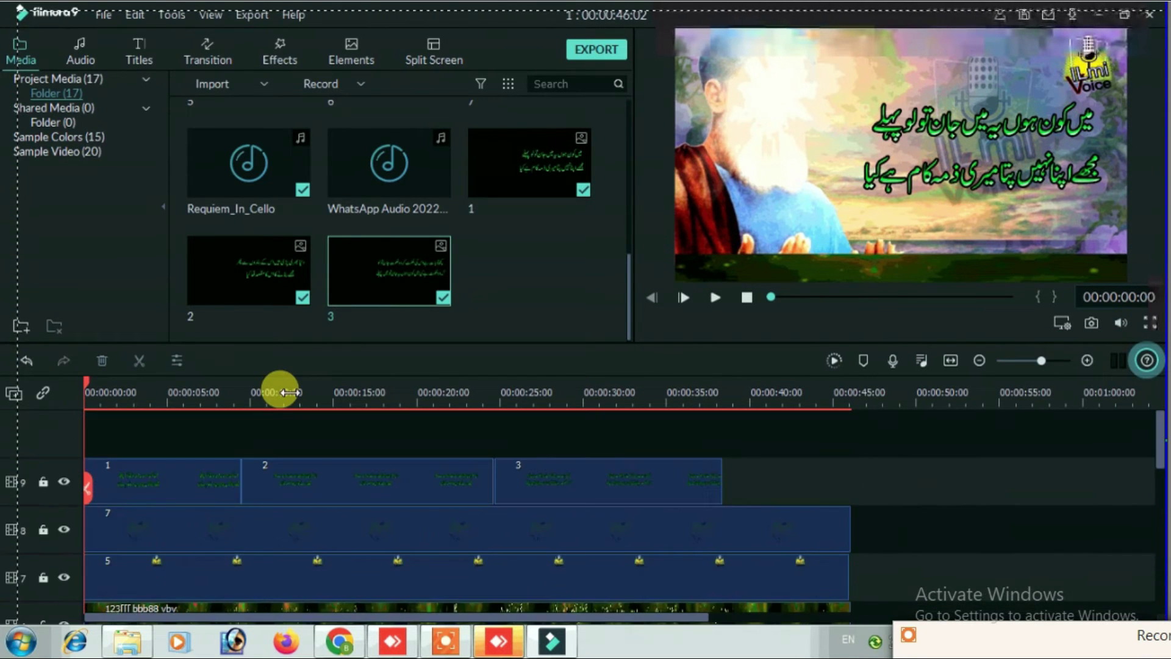
Apply the Zoom in 2 motion effect to text image 1 on track 9
click(181, 478)
double_click(181, 473)
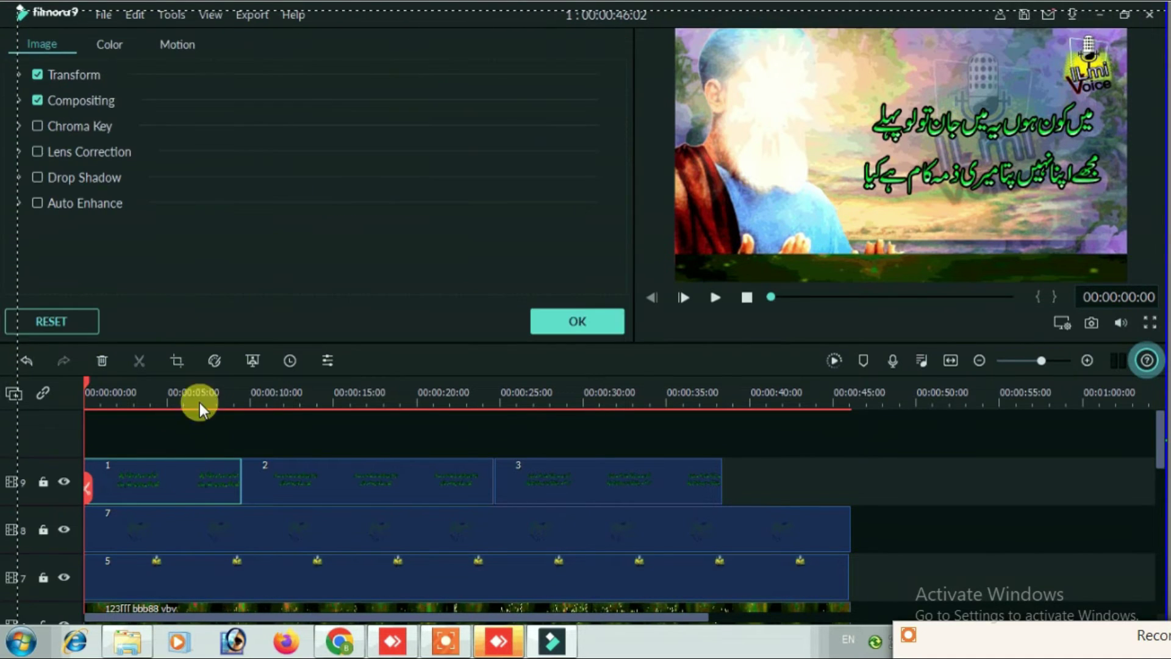
click(167, 42)
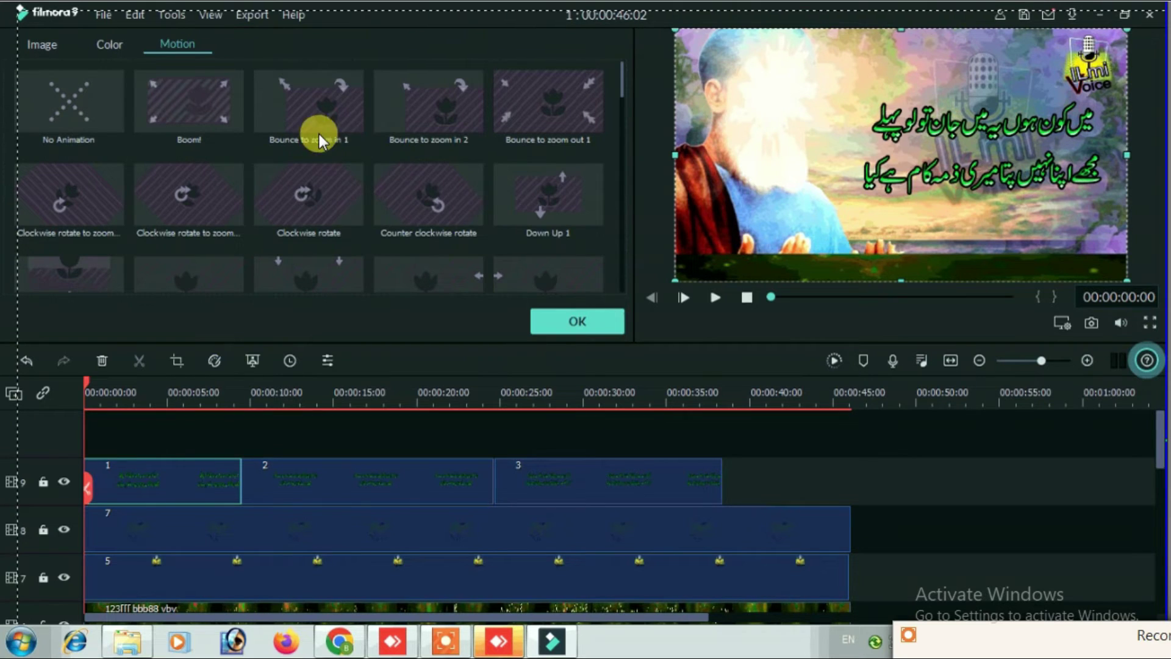
scroll(268, 192, down, 10)
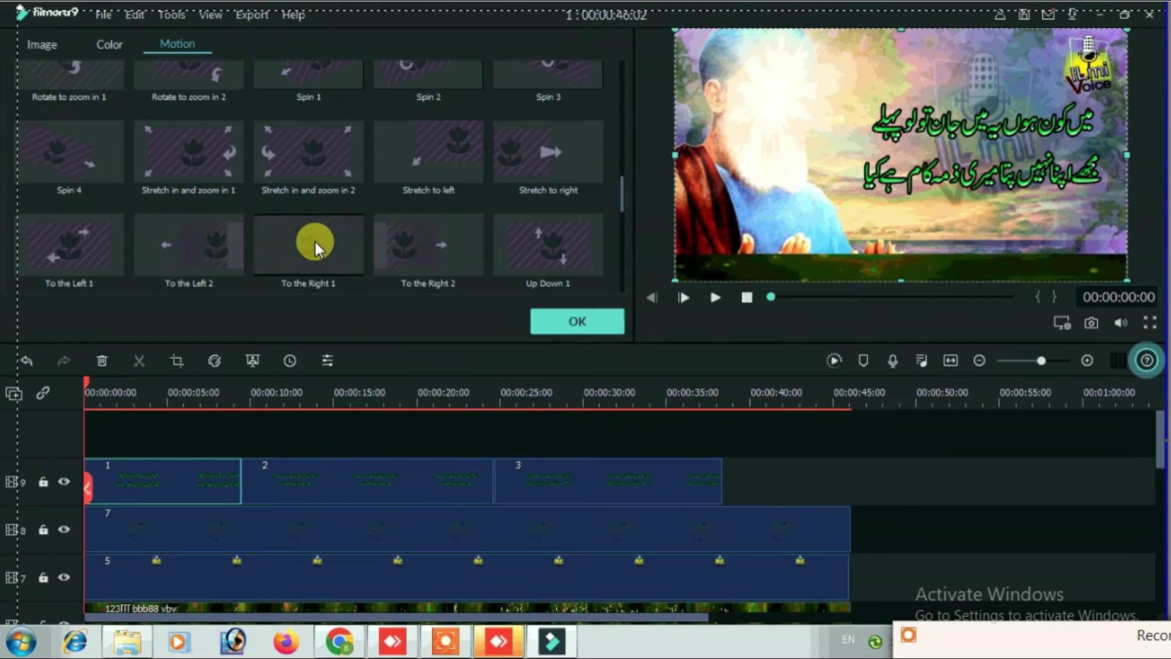
scroll(381, 207, down, 5)
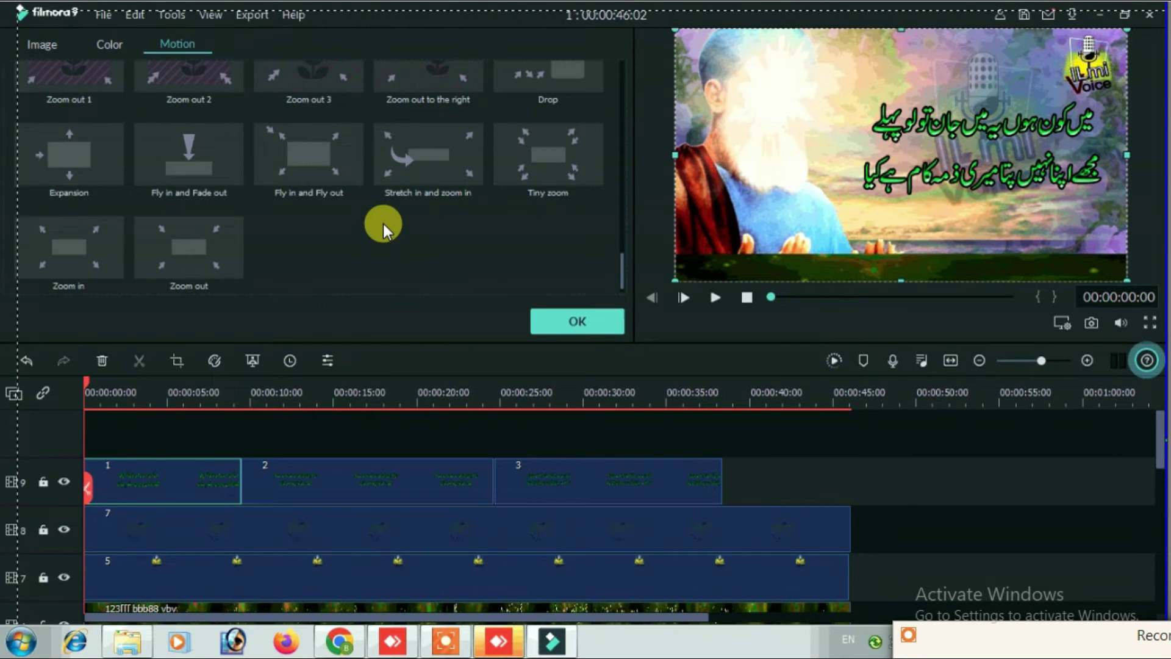
scroll(382, 224, up, 3)
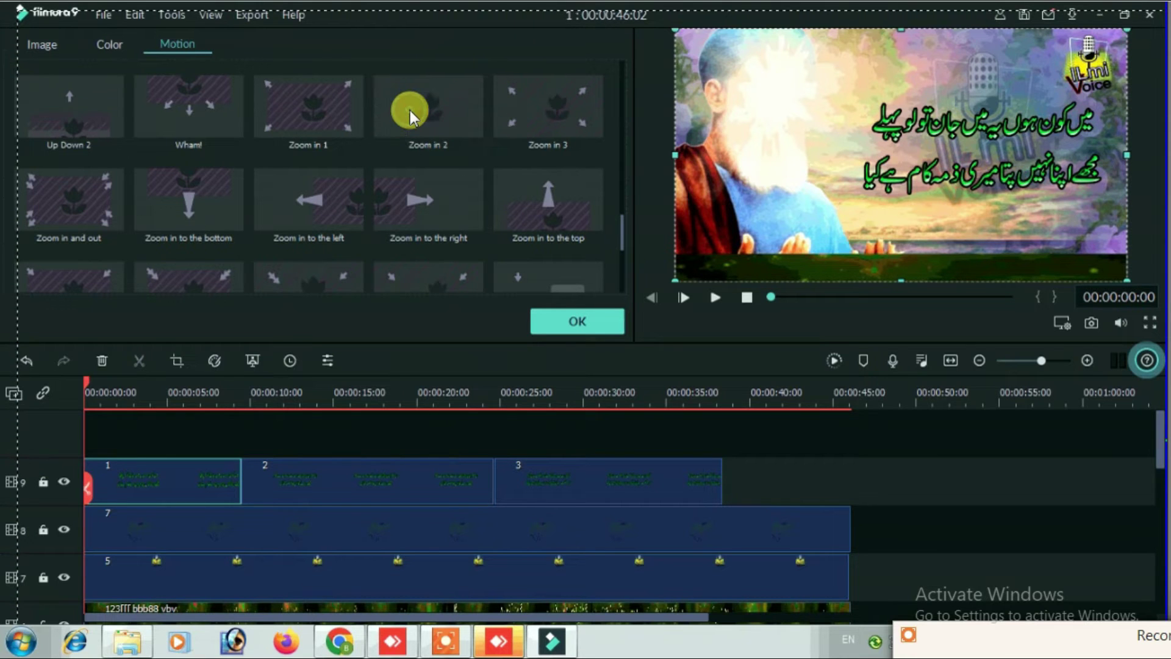
Apply the Zoom in 2 motion effect to text images 2 and 3 on track 9, confirm the settings and save the project
click(310, 481)
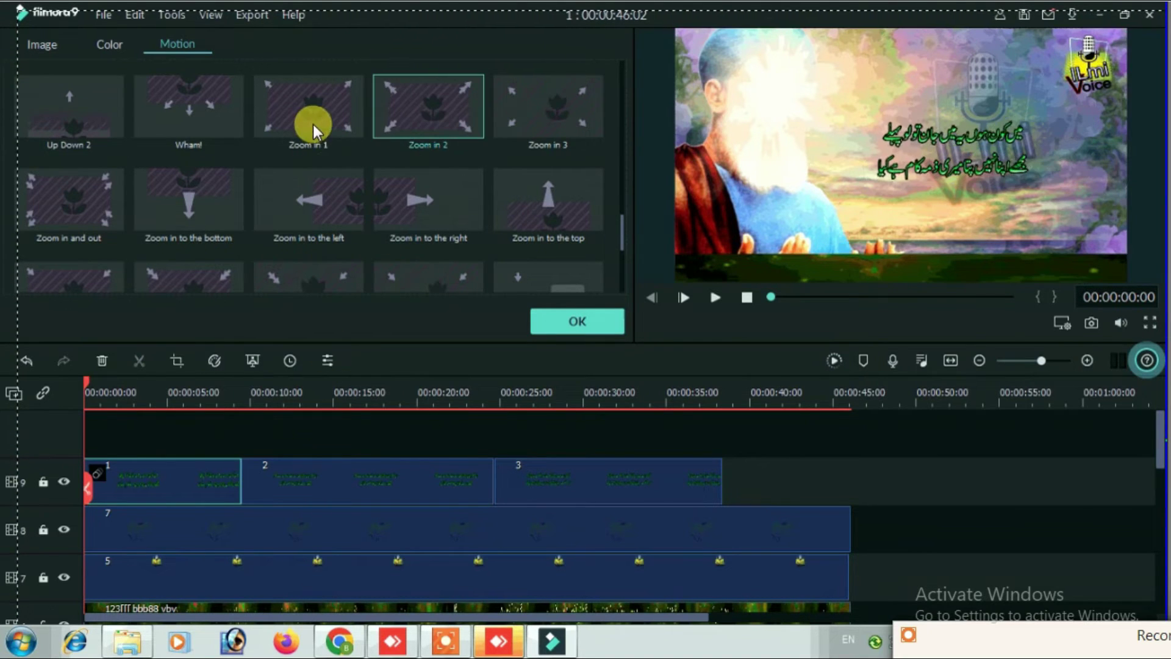
double_click(422, 116)
click(535, 480)
double_click(418, 105)
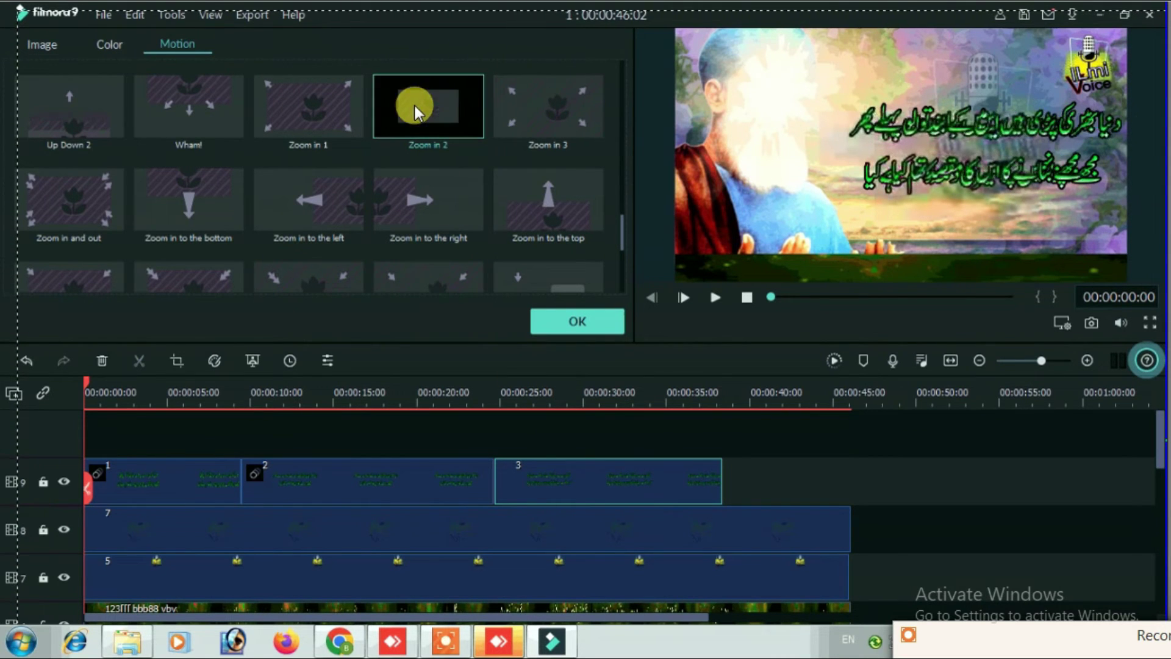
click(572, 322)
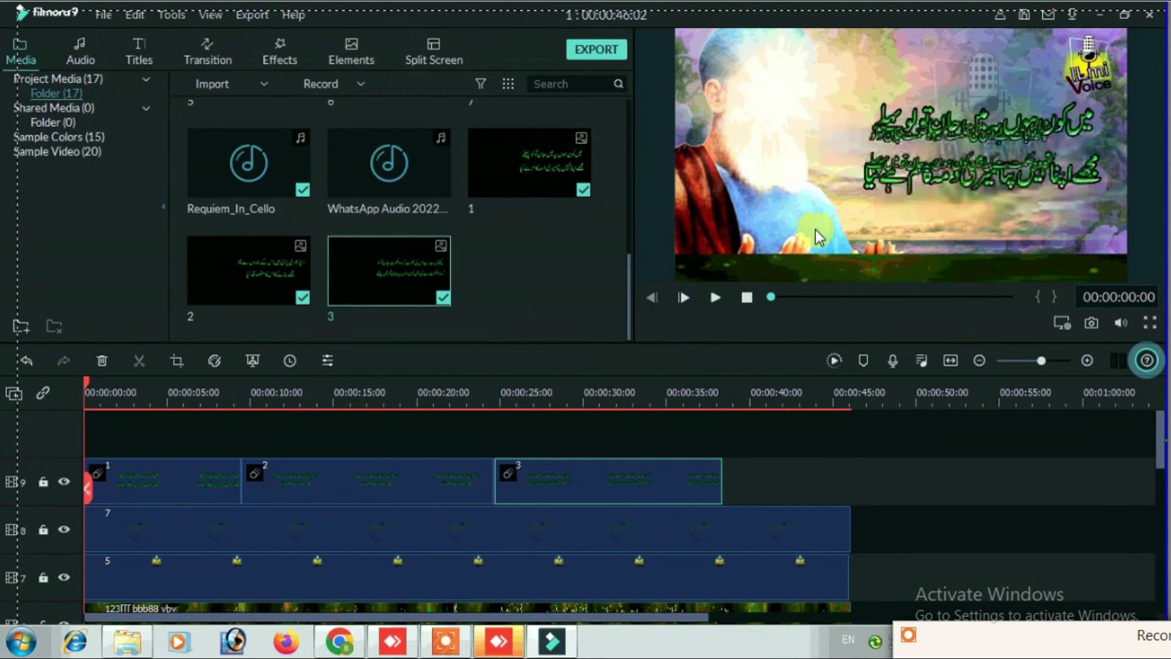
click(1020, 22)
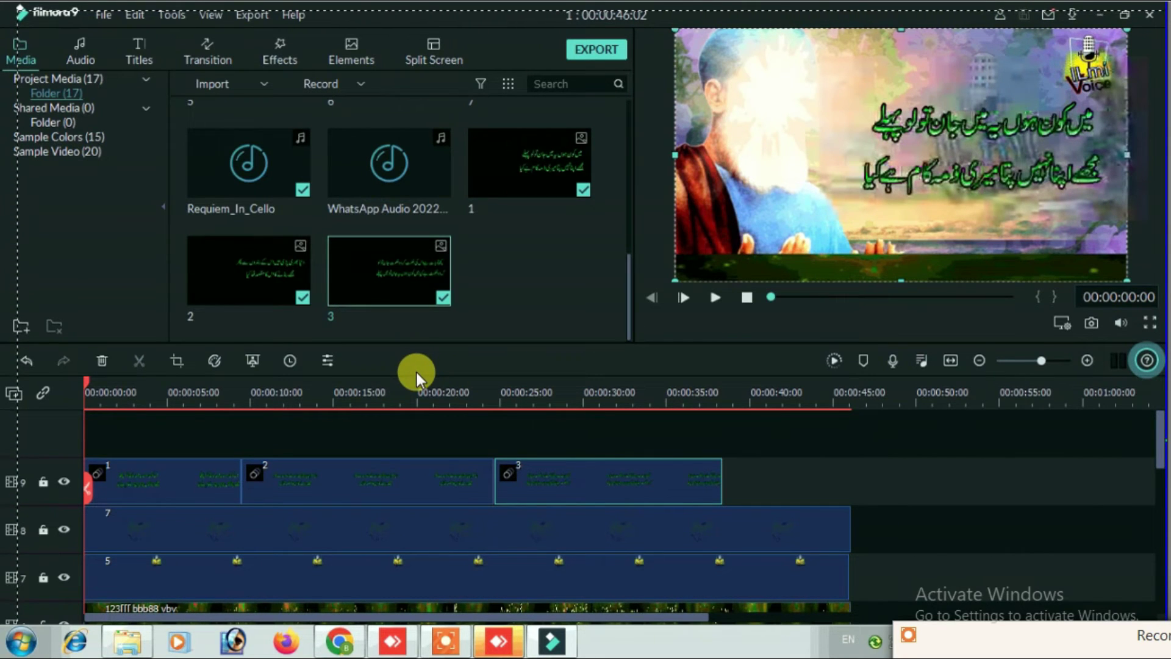
Play the timeline from the start to about 00:00:03 to check the zoom motion of text image 1
click(117, 403)
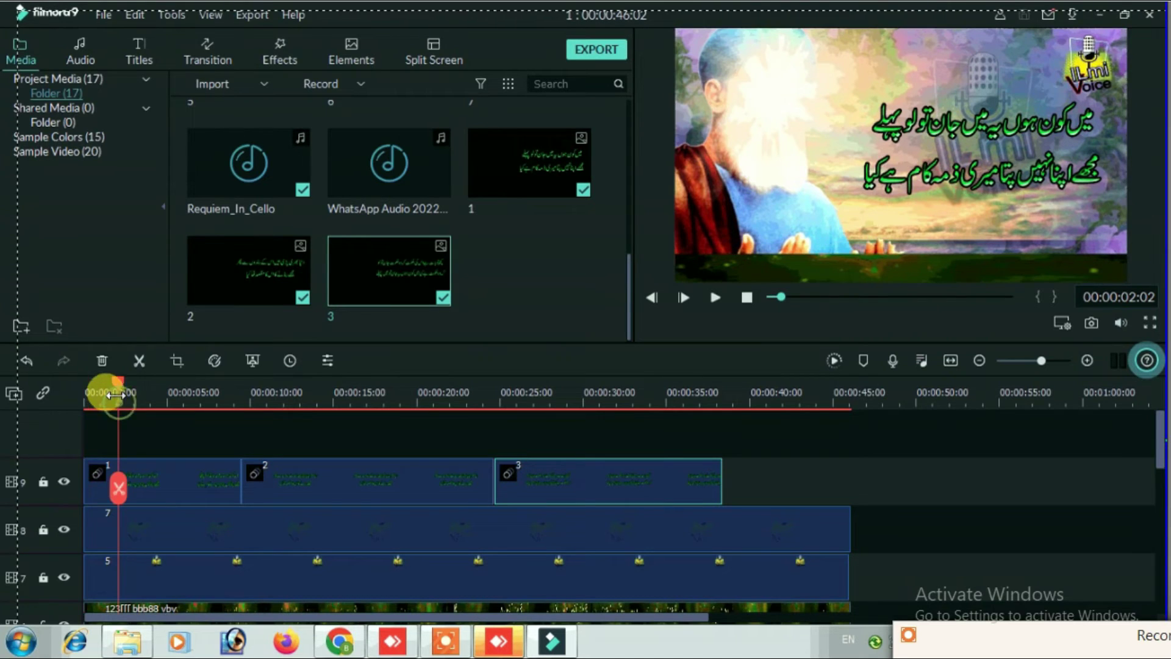
click(77, 391)
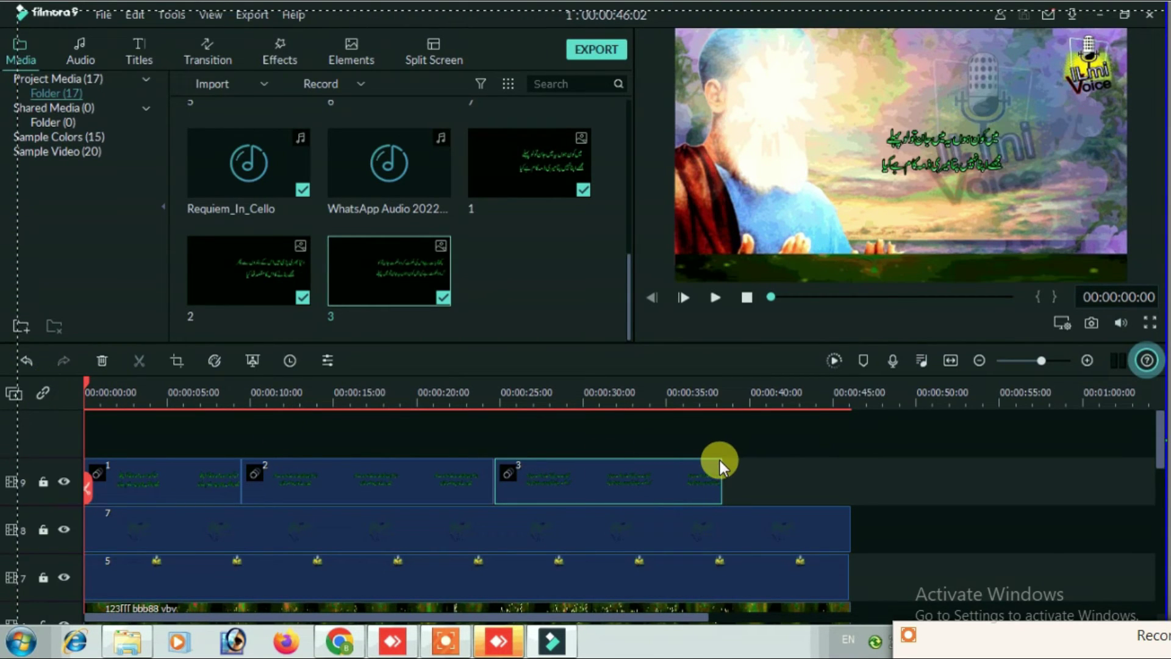
key(space)
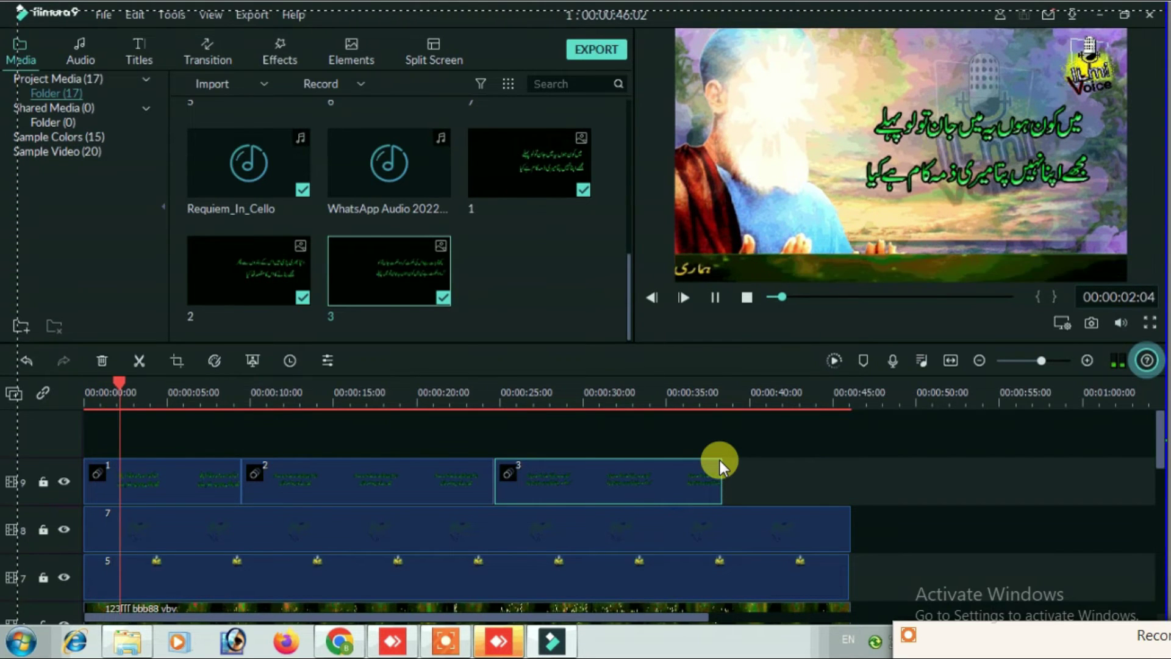
key(space)
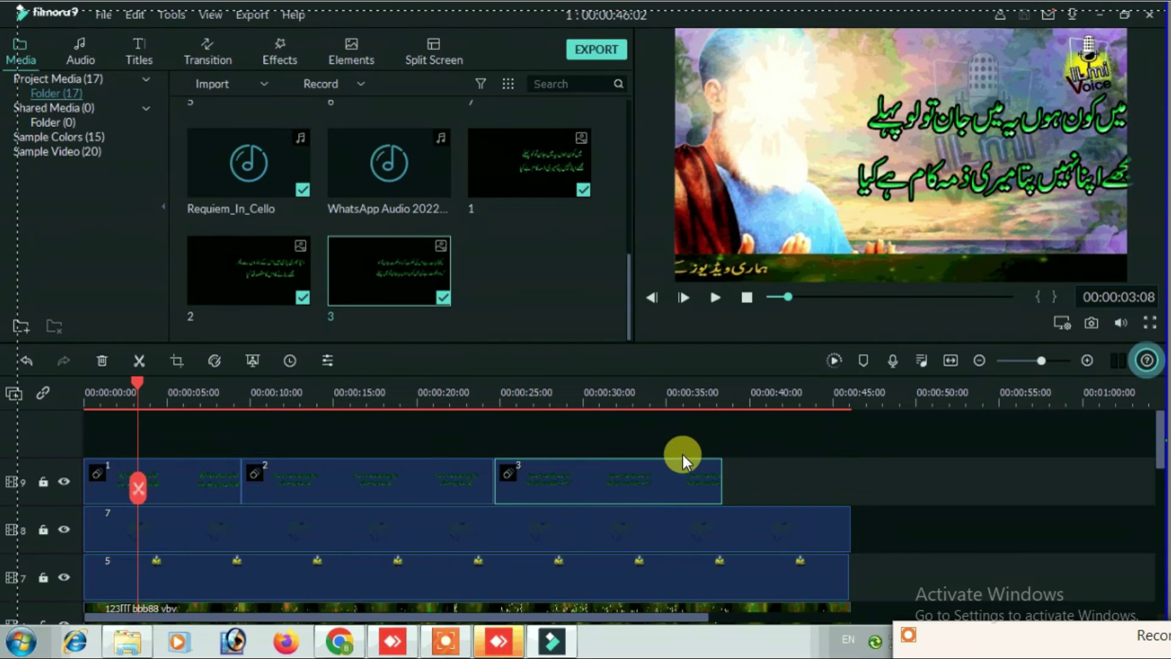
Import the sliding words for poetry green screen video from folder 2 of MY VIDEO into the project media
scroll(546, 485, down, 1)
scroll(519, 506, down, 7)
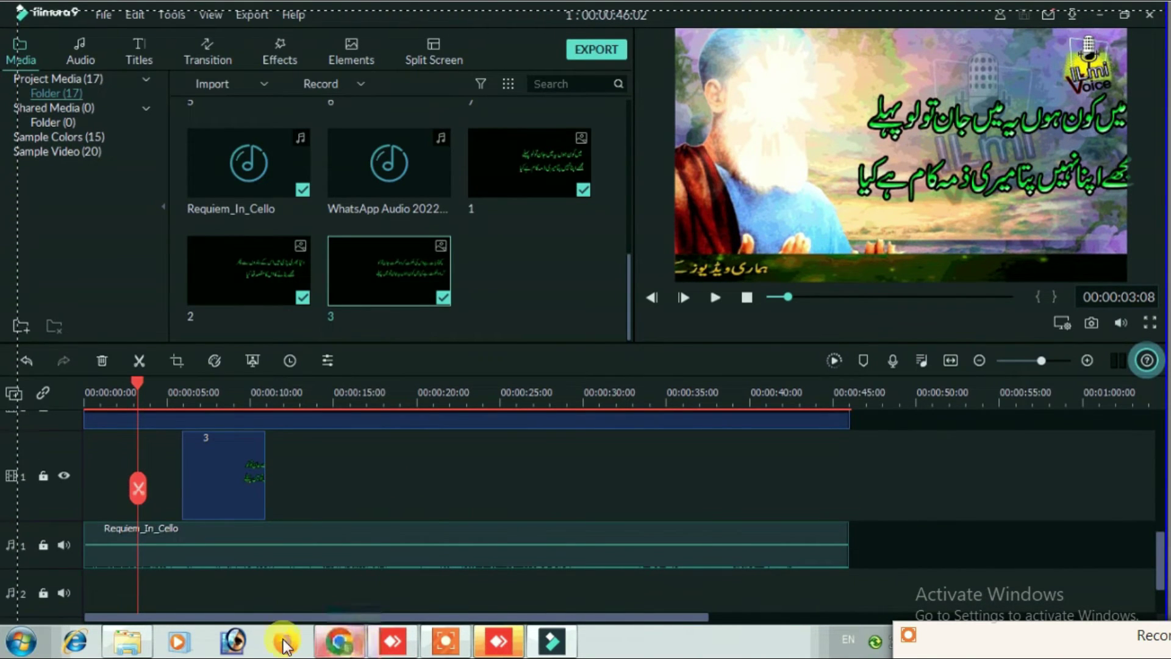
mouse_move(125, 648)
click(117, 567)
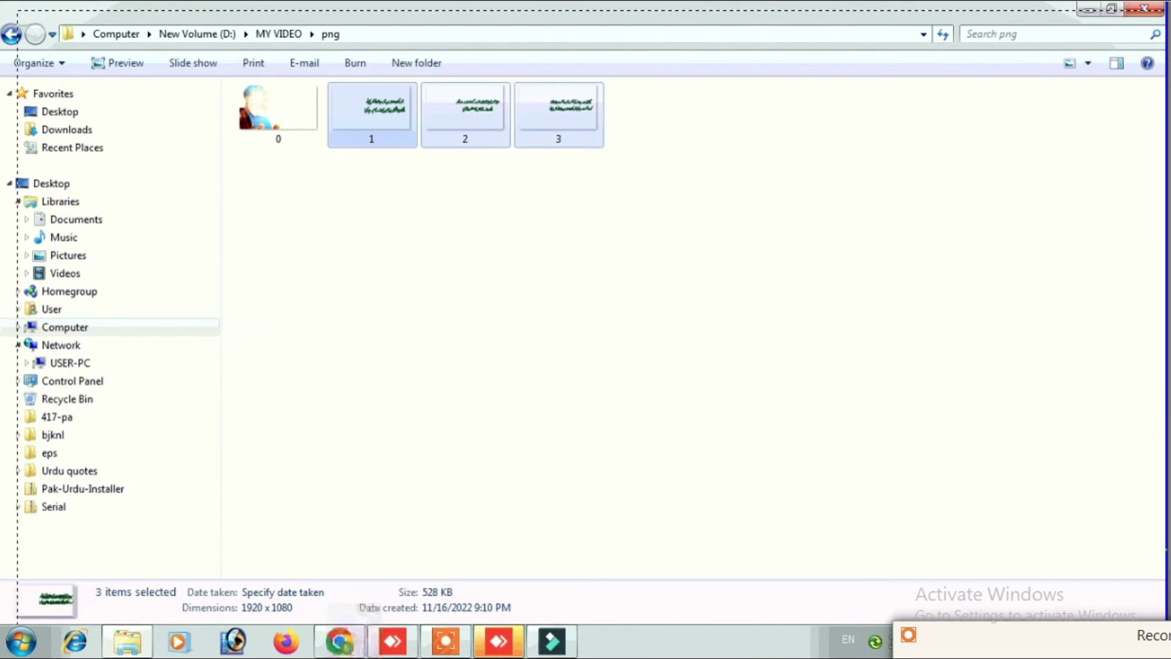
click(11, 35)
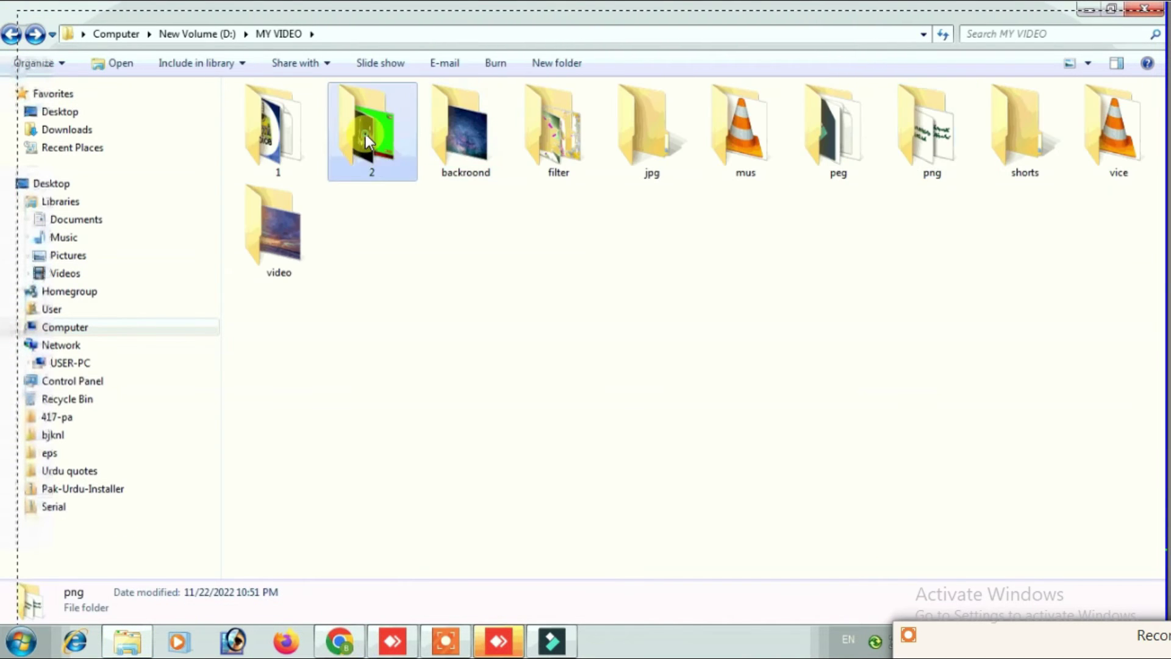
double_click(365, 129)
drag(375, 108, 566, 468)
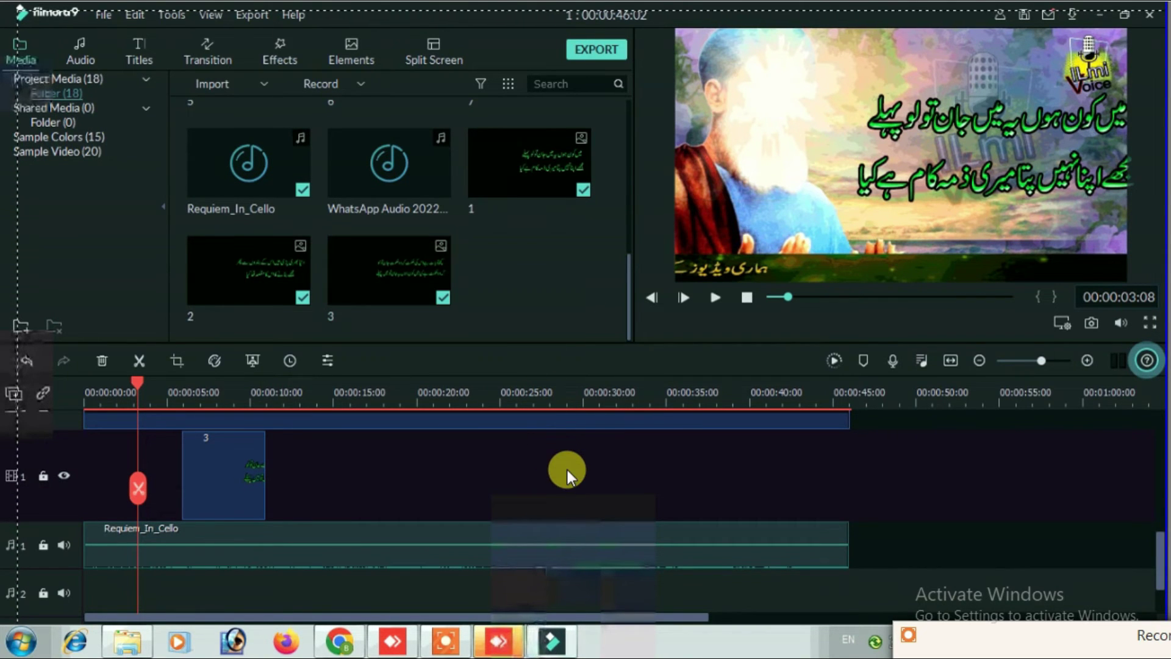
Place the sliding words video on track 10, split it at 00:00:18:10 and remove the part before the split
scroll(567, 469, up, 5)
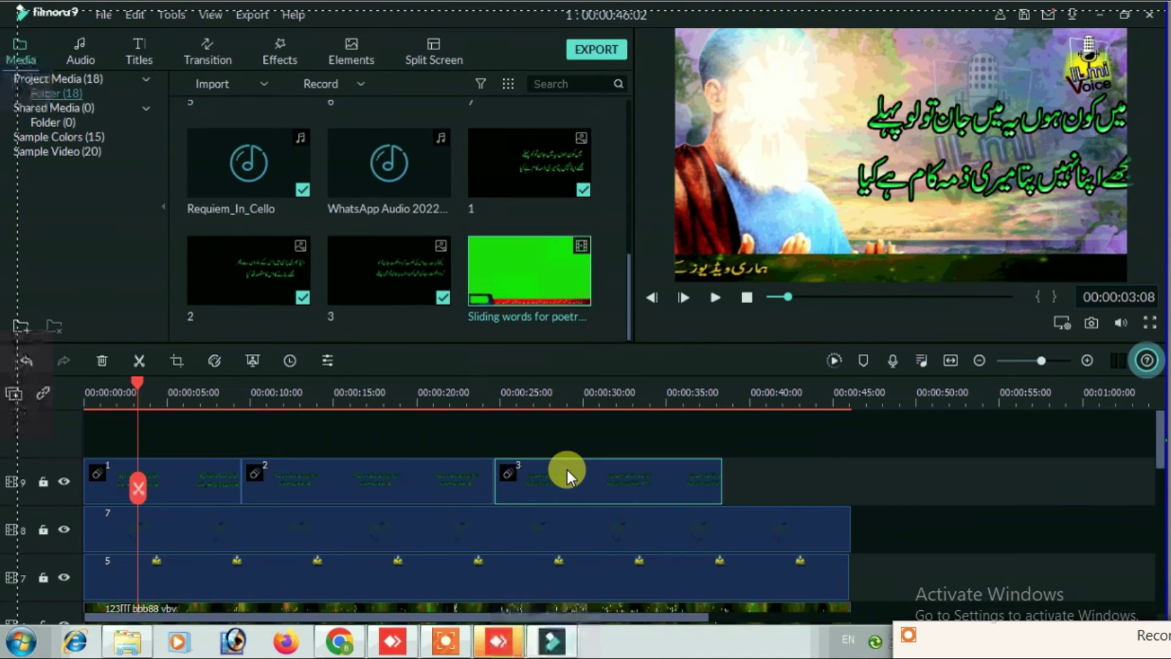
drag(532, 444, 390, 383)
click(358, 389)
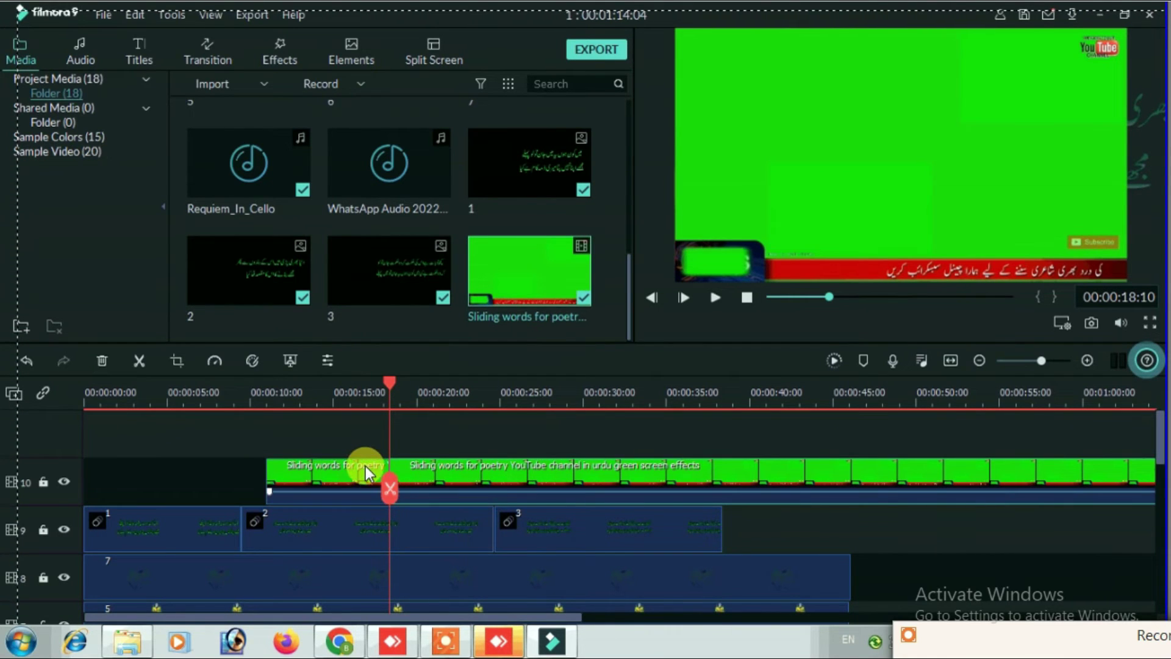
key(ctrl+z)
Split the sliding words clip on track 10 at 00:00:27:01 and delete everything after the split
click(530, 390)
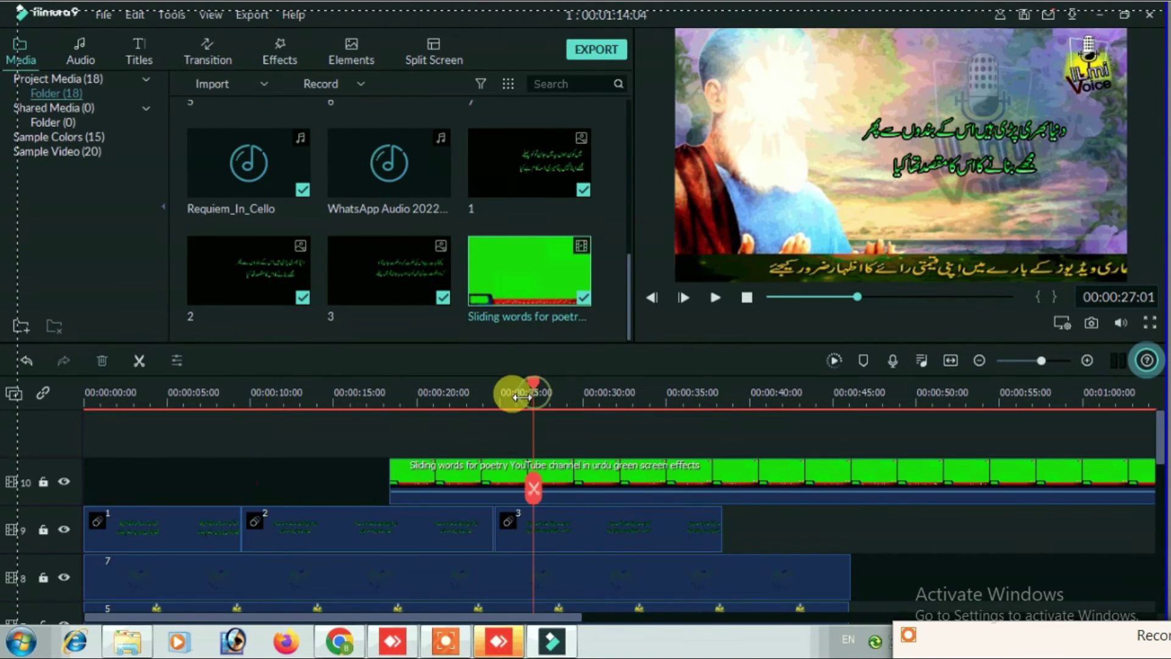
click(532, 485)
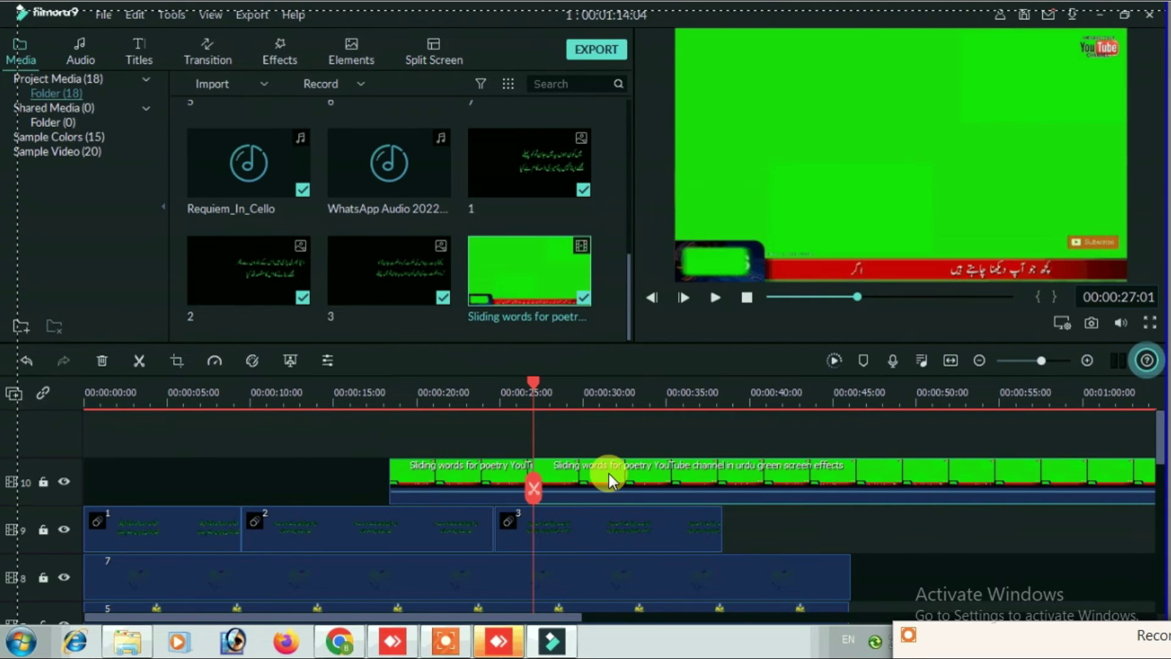
key(Delete)
Move the playhead to 00:00:20:20 and enable the Green Screen chroma key on the sliding words clip
right_click(494, 473)
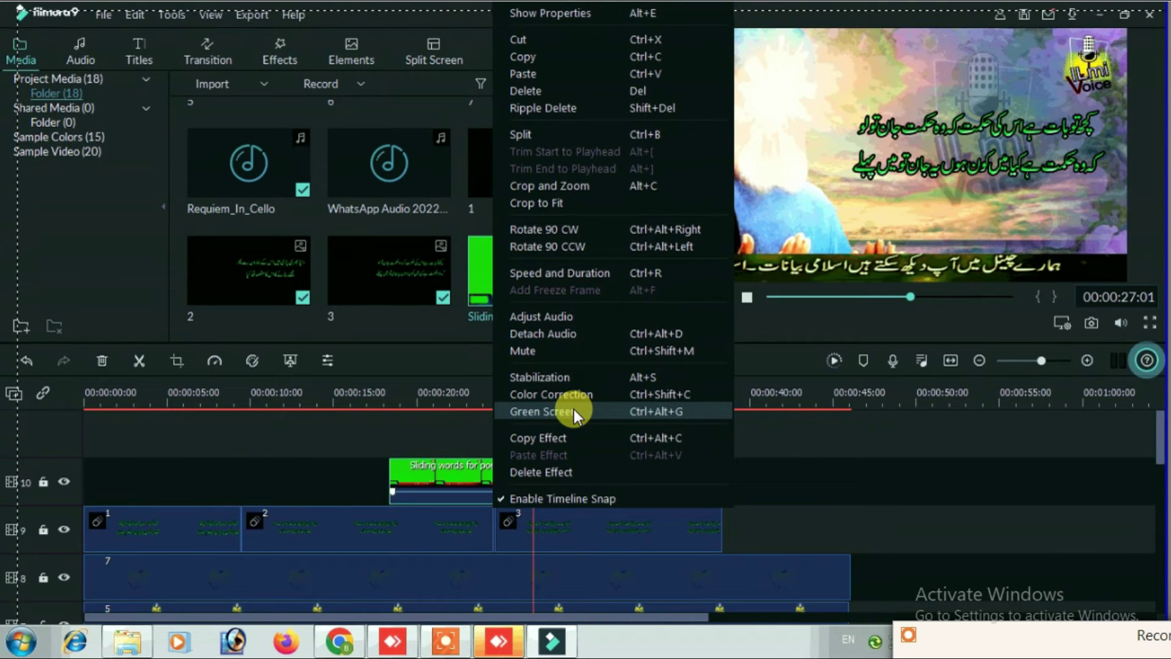
click(460, 416)
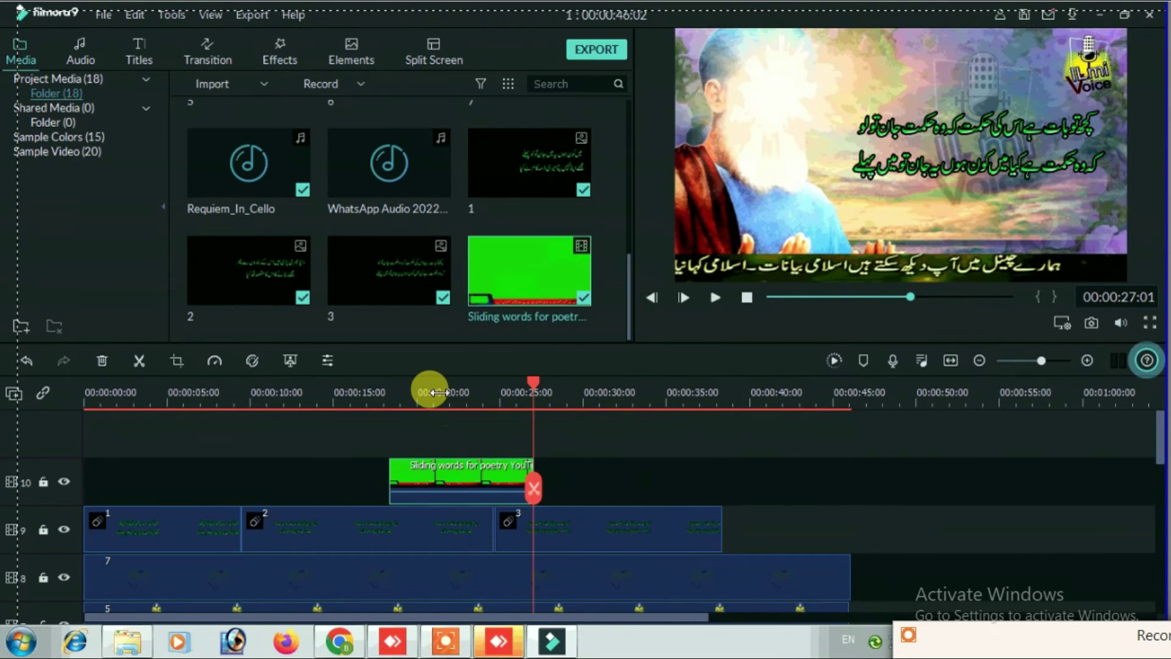
click(437, 392)
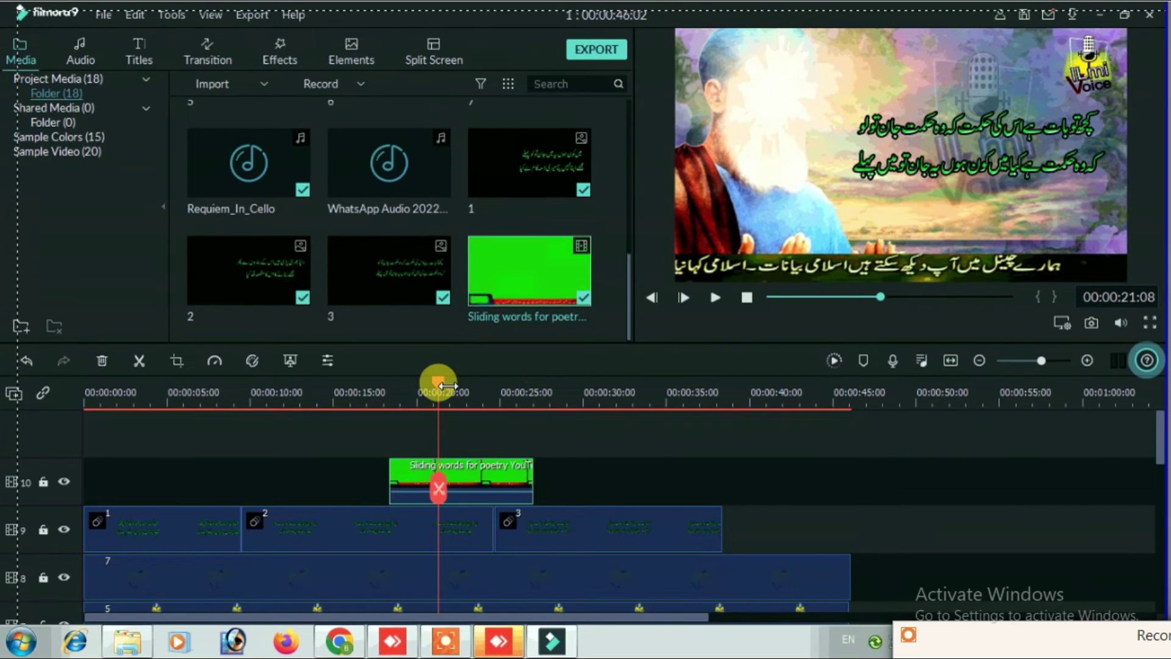
drag(456, 386, 430, 384)
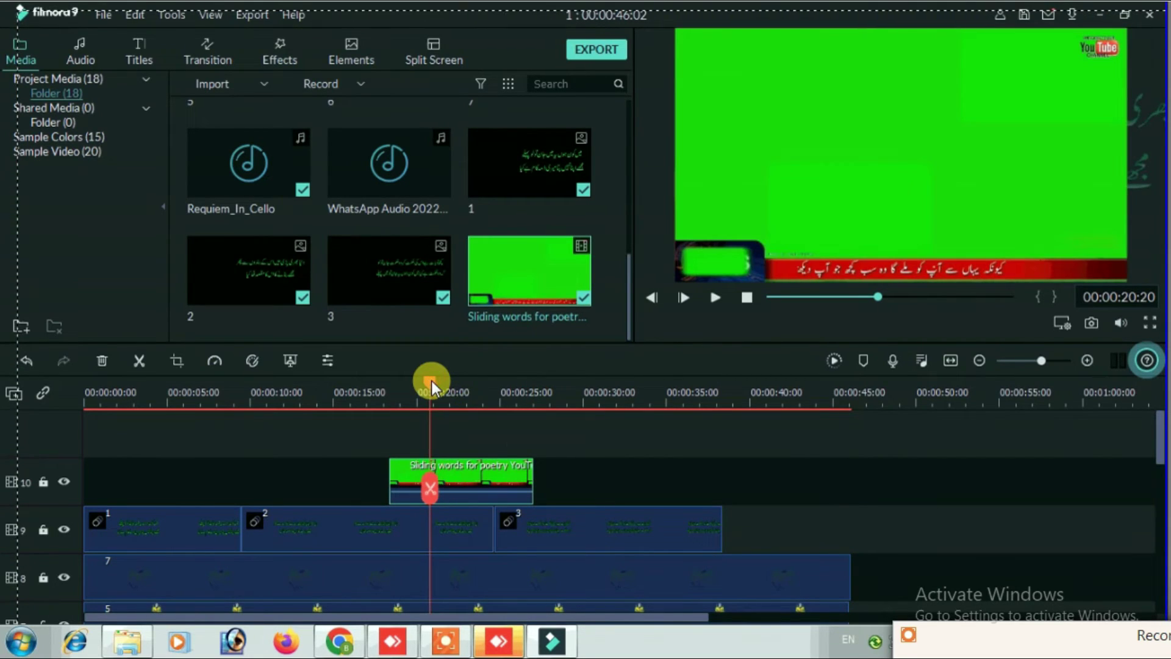
right_click(484, 468)
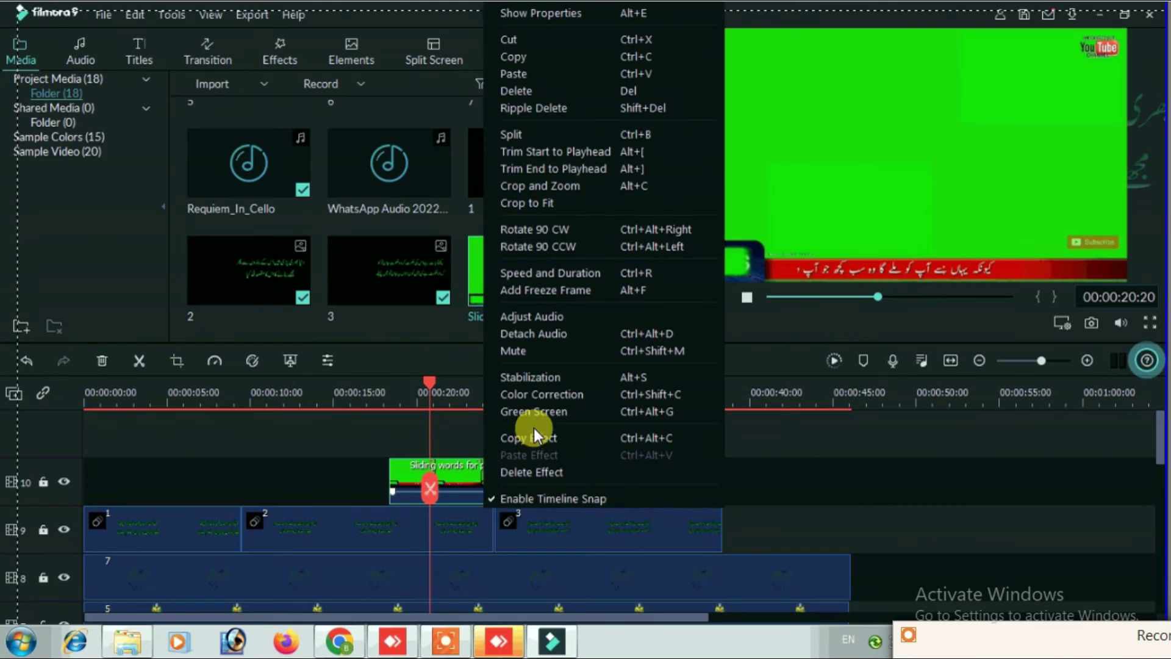
click(549, 414)
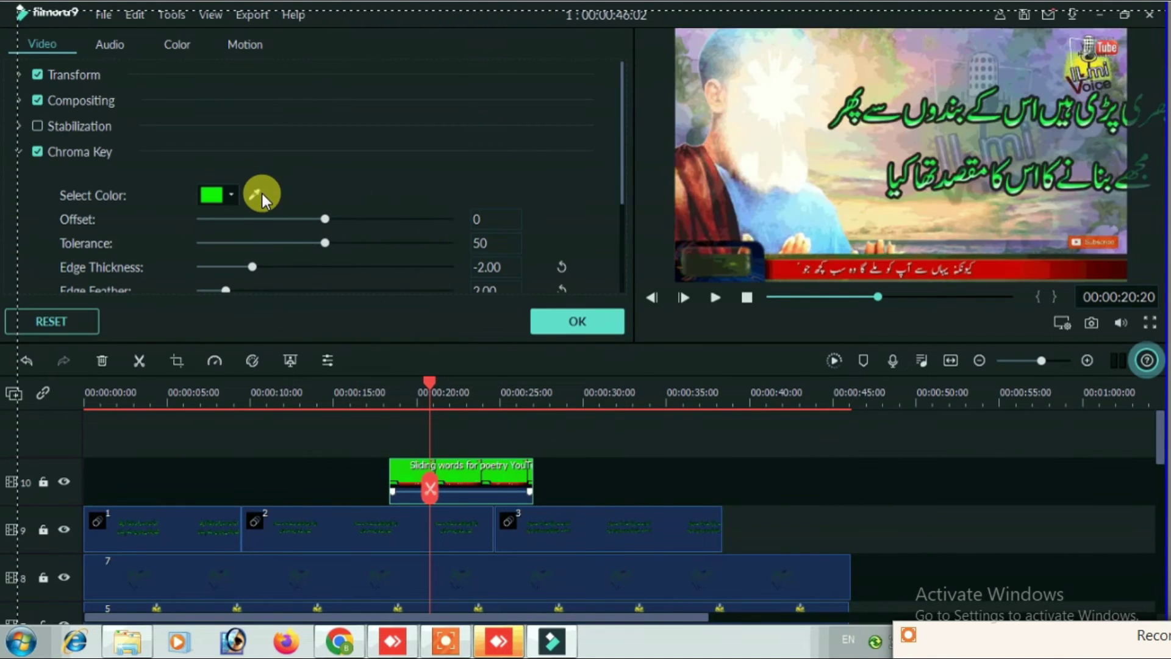
Adjust the chroma key offset of the sliding words clip to 74
drag(323, 220, 339, 219)
drag(415, 224, 440, 224)
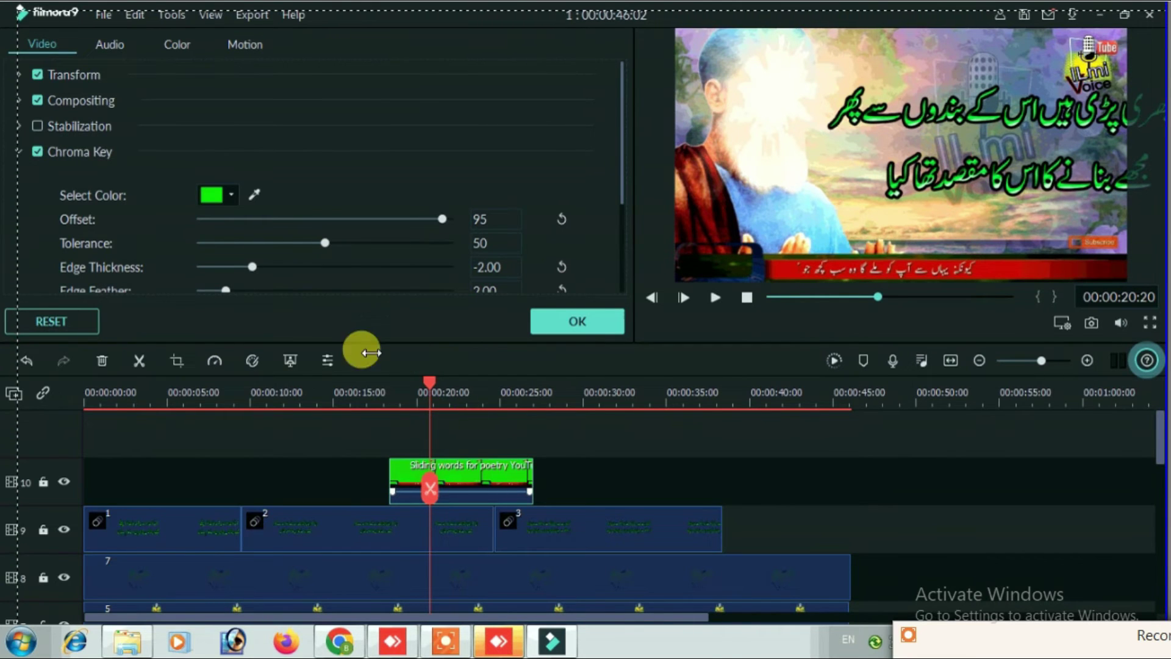
mouse_move(442, 221)
mouse_down()
mouse_move(247, 219)
mouse_move(419, 225)
mouse_up()
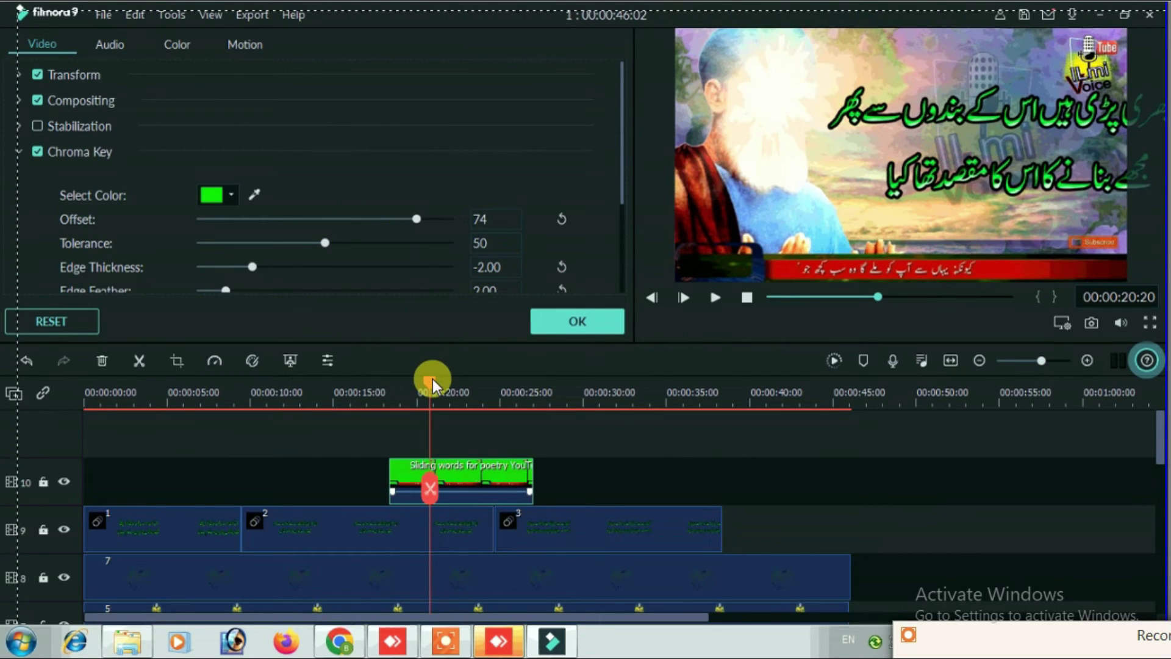
Mute the sliding words clip on track 10 and play it back from 00:00:19:18
mouse_move(451, 489)
mouse_down()
mouse_move(467, 515)
mouse_move(458, 486)
mouse_up()
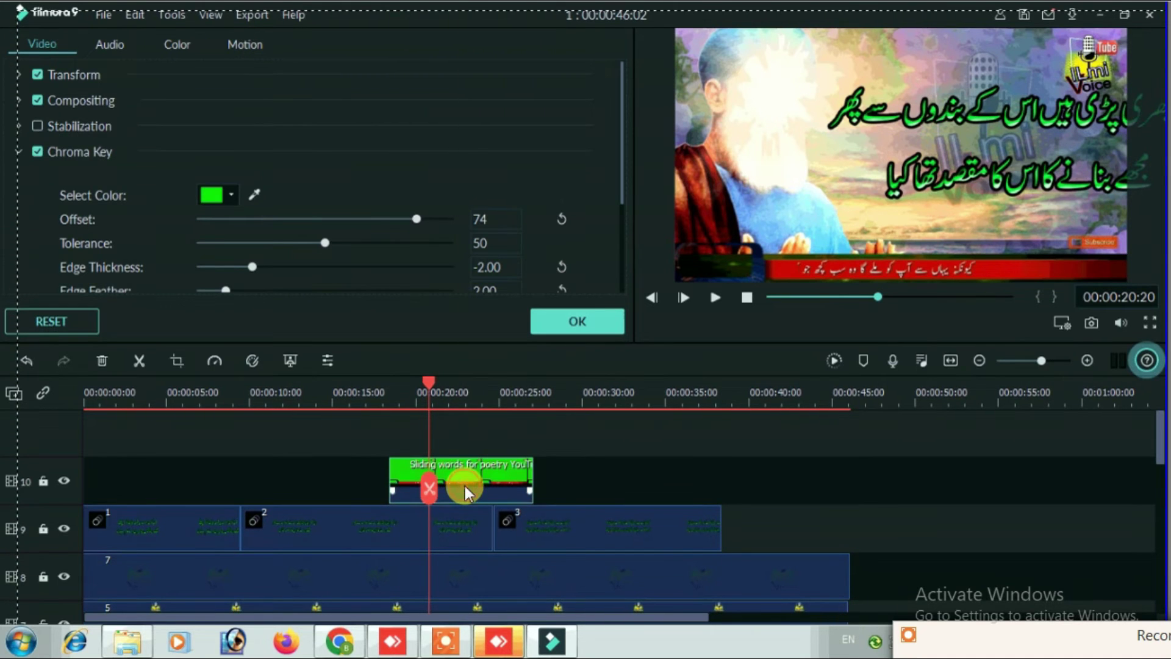
right_click(465, 488)
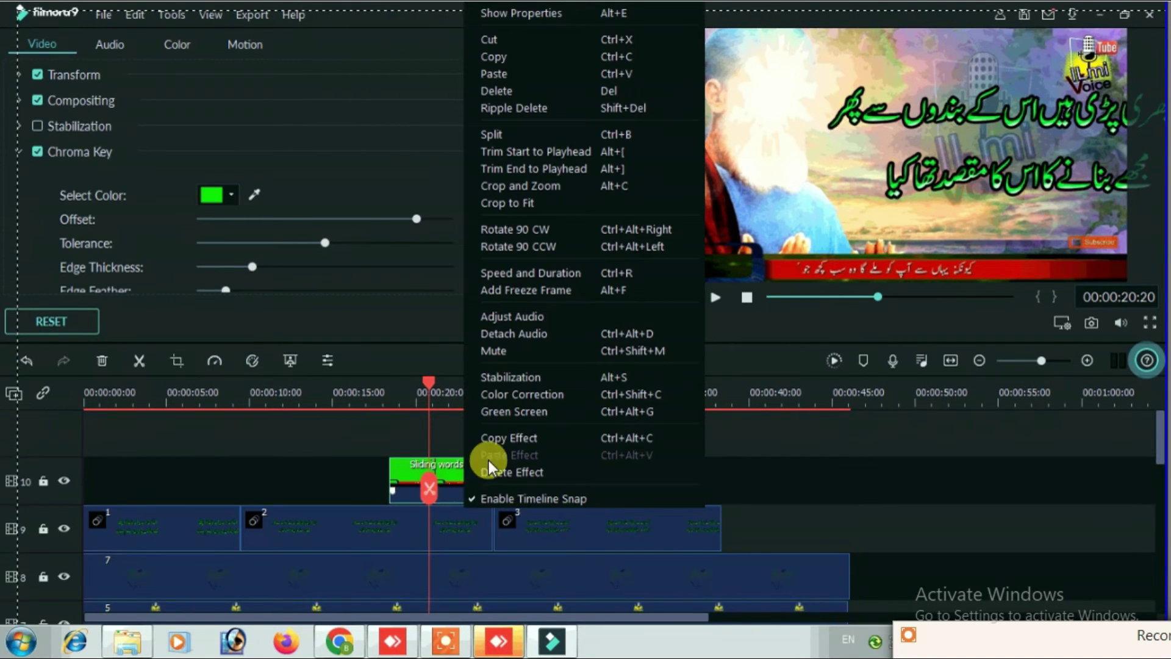
click(514, 345)
drag(429, 382, 412, 384)
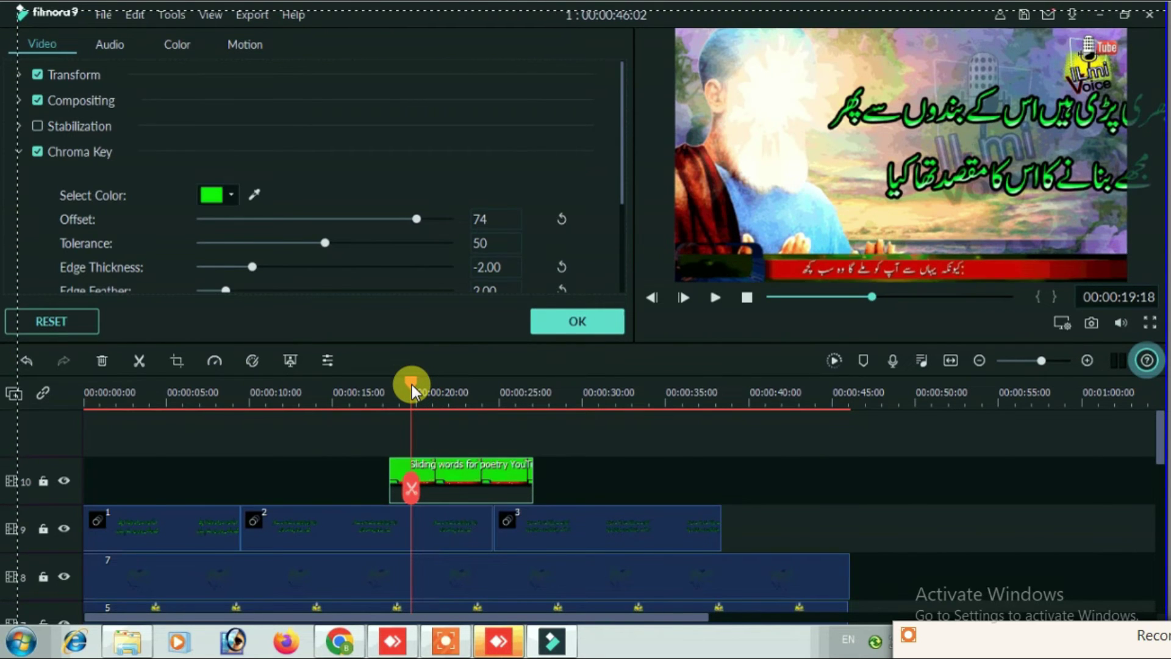
key(space)
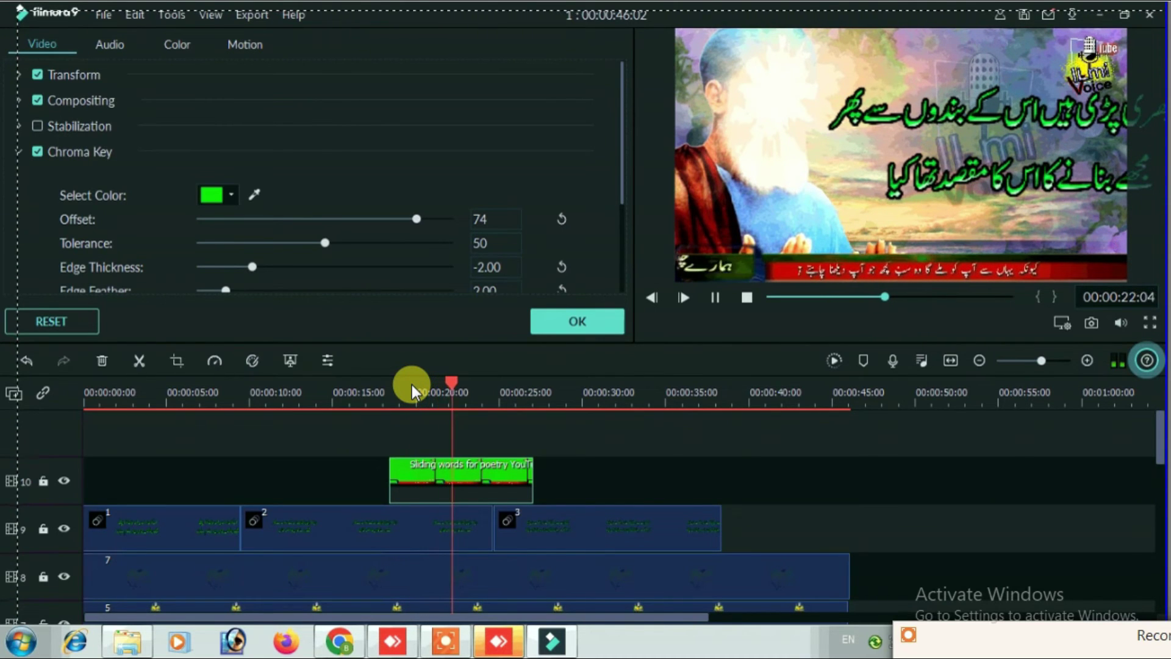
Delete the sliding words clip from track 10 and close its properties
click(511, 478)
key(Delete)
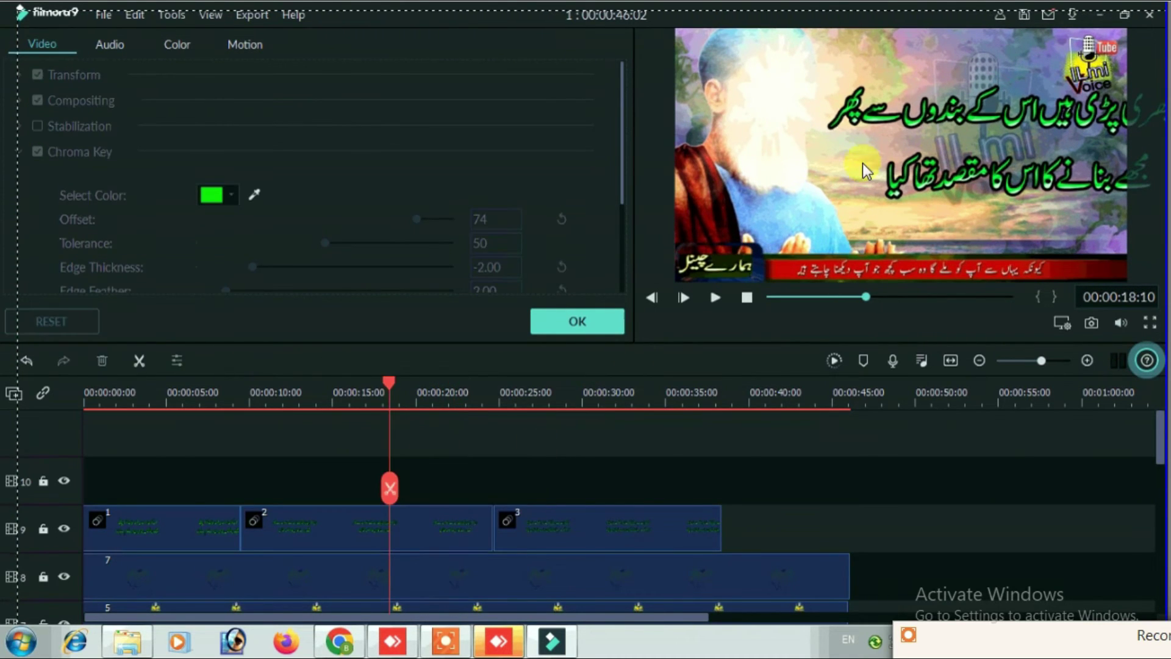
click(579, 323)
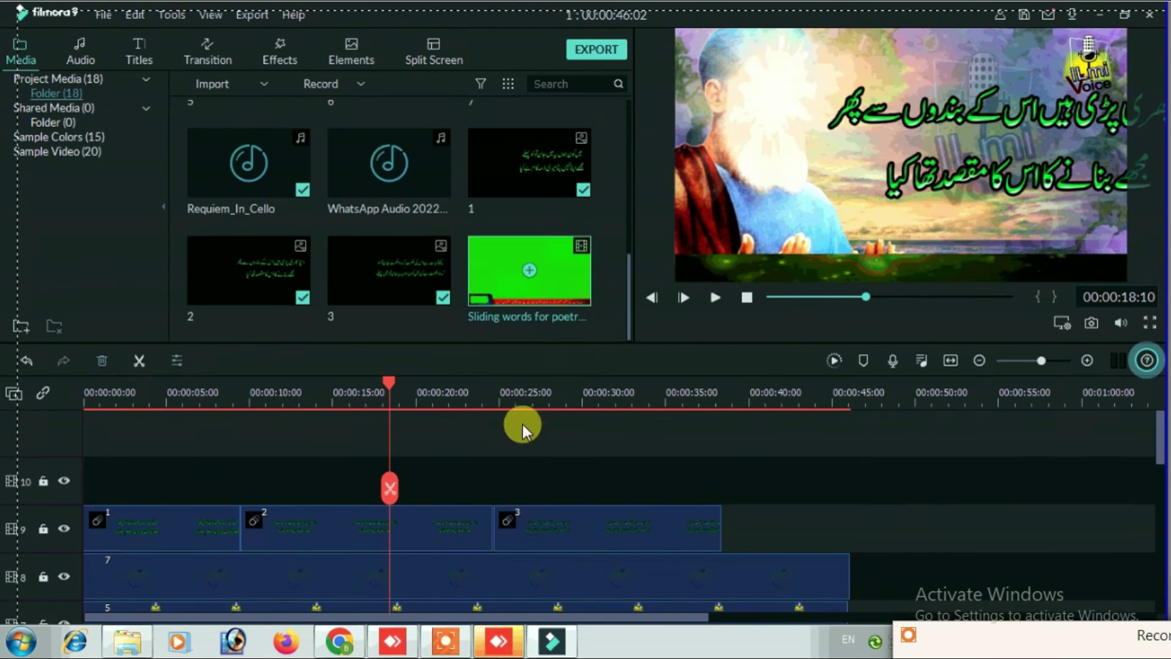
Apply the Boom! motion to text images 1, 2 and 3 on track 9 and save the project
double_click(173, 535)
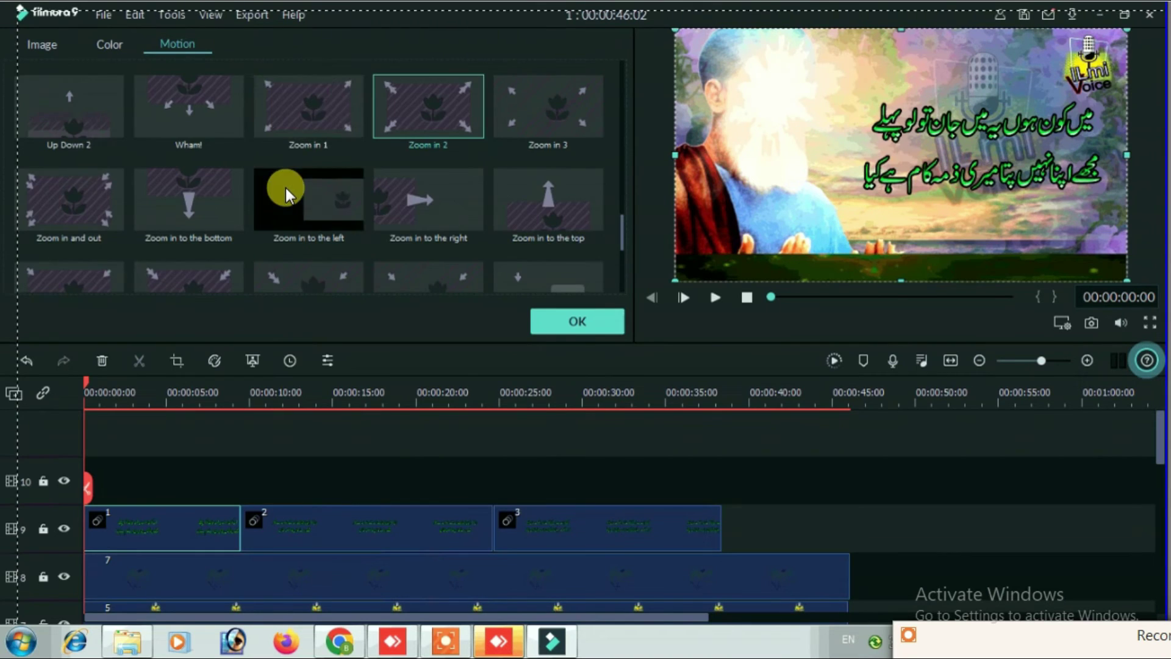
scroll(285, 188, up, 5)
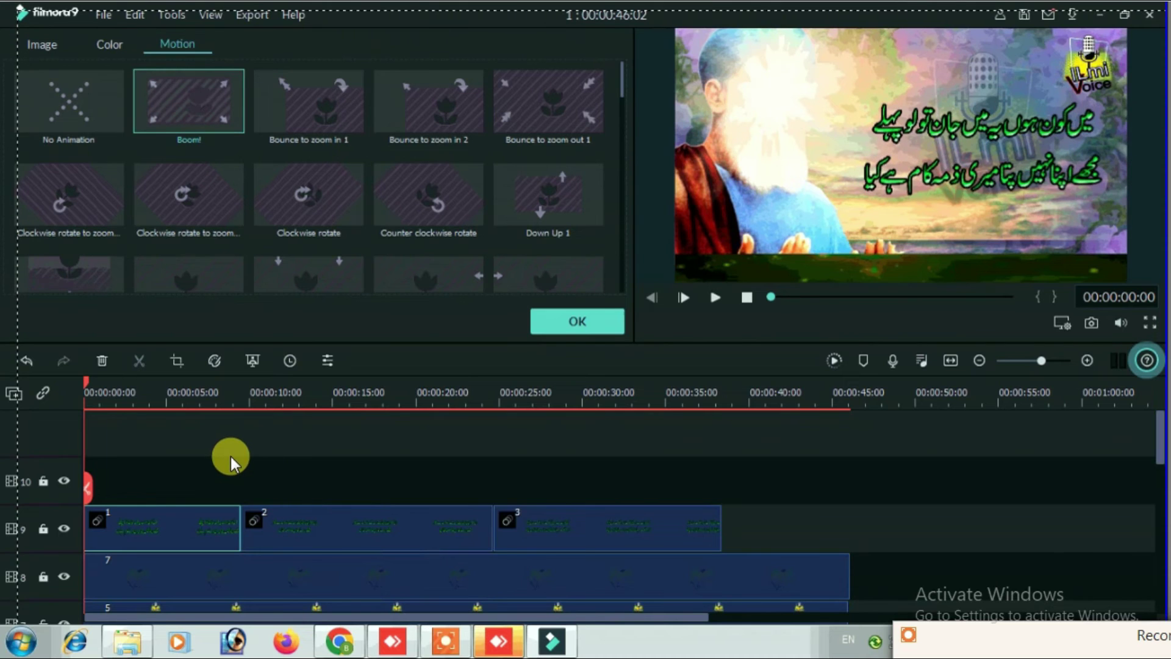
click(309, 538)
double_click(198, 103)
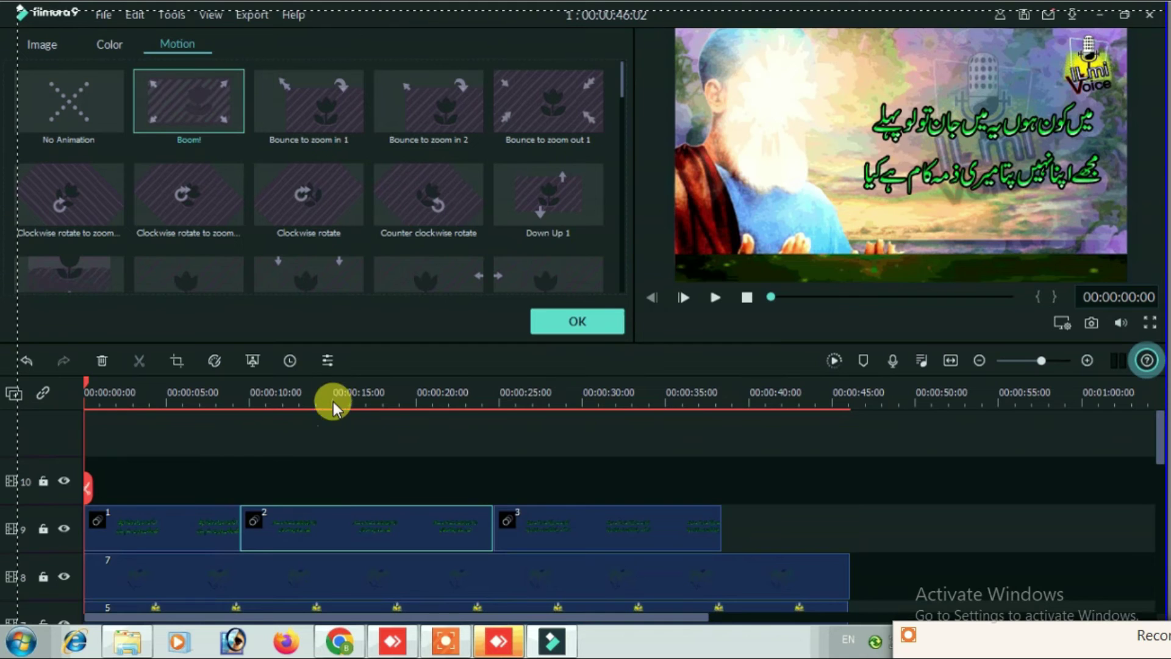
click(330, 391)
click(211, 103)
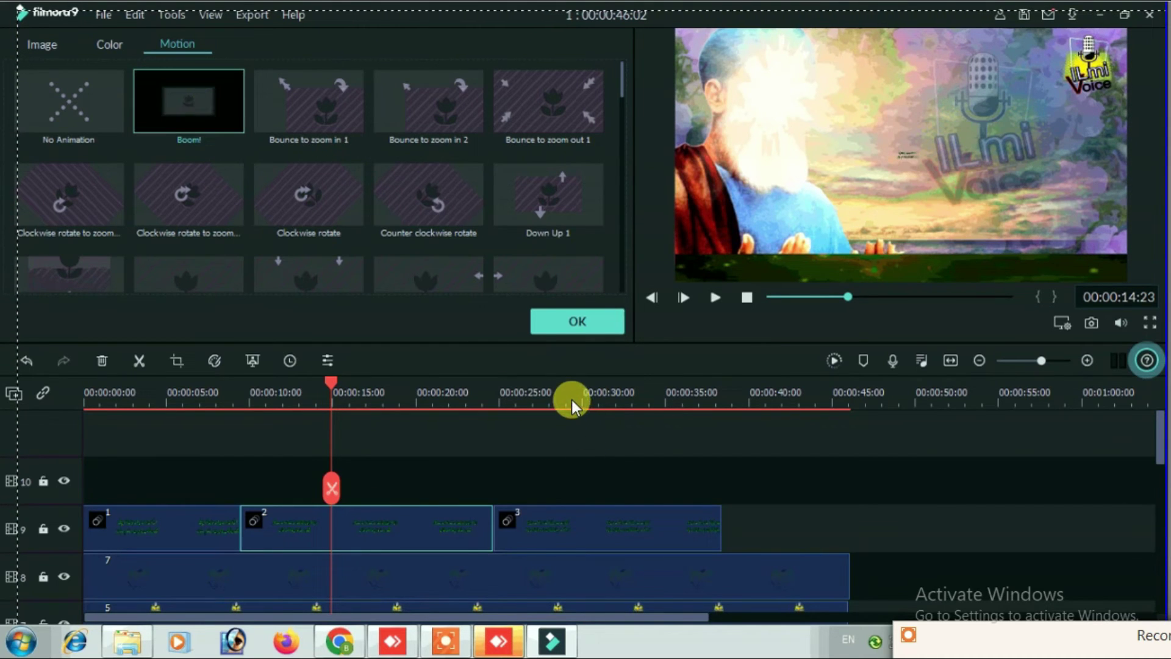
click(624, 521)
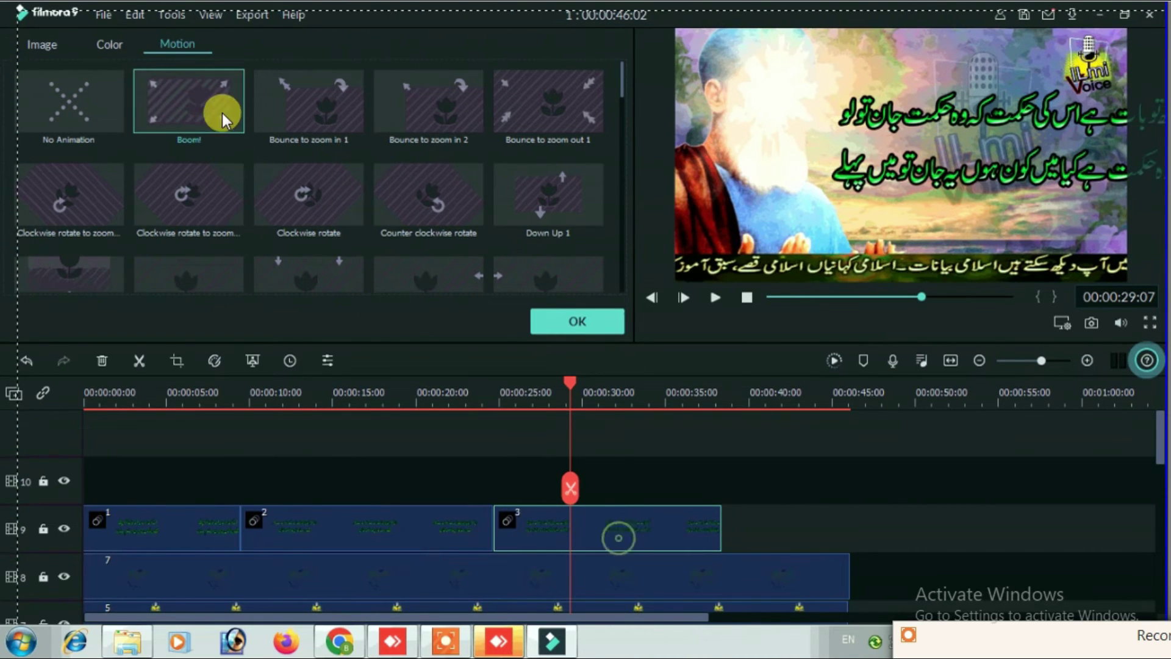
click(224, 141)
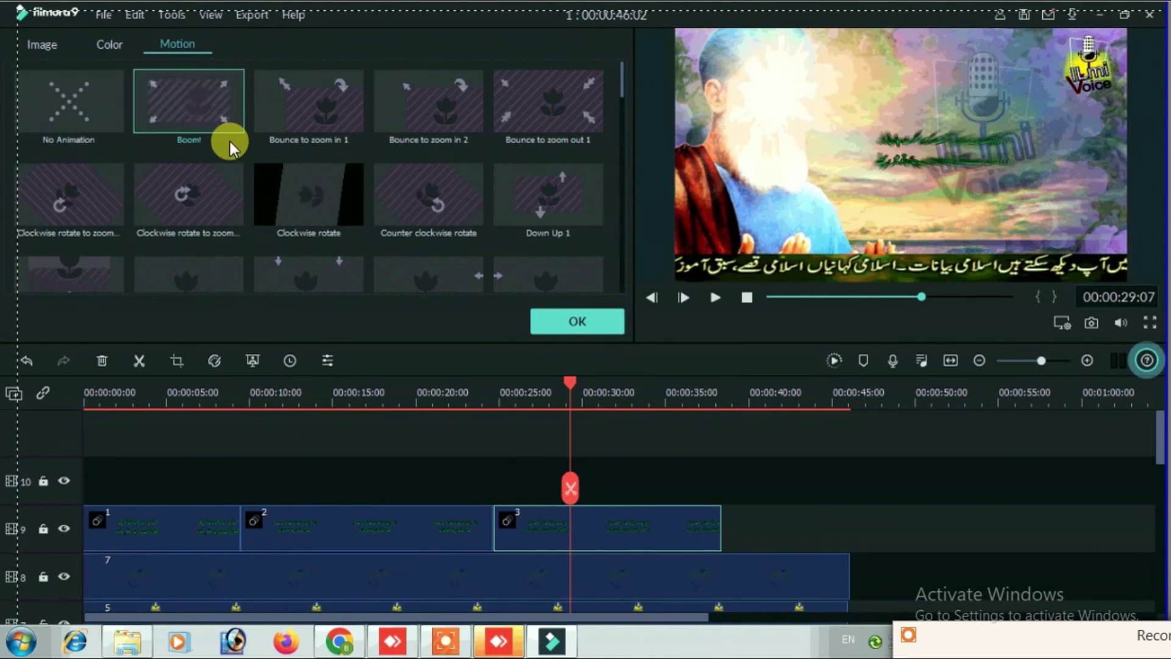
click(598, 325)
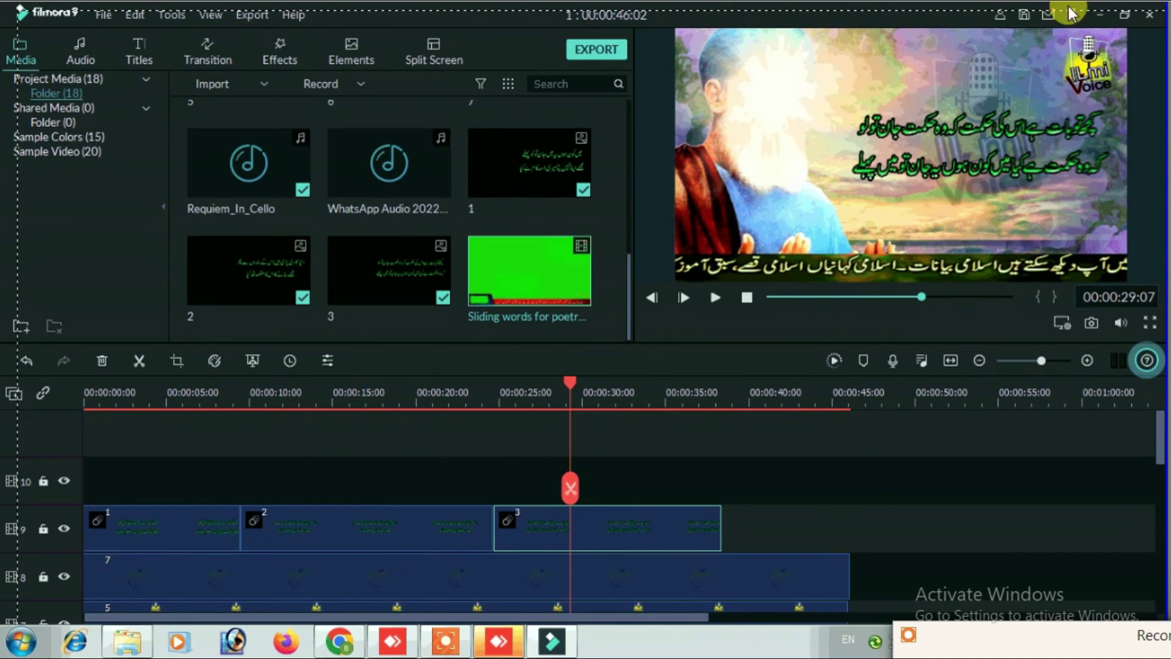
click(1023, 18)
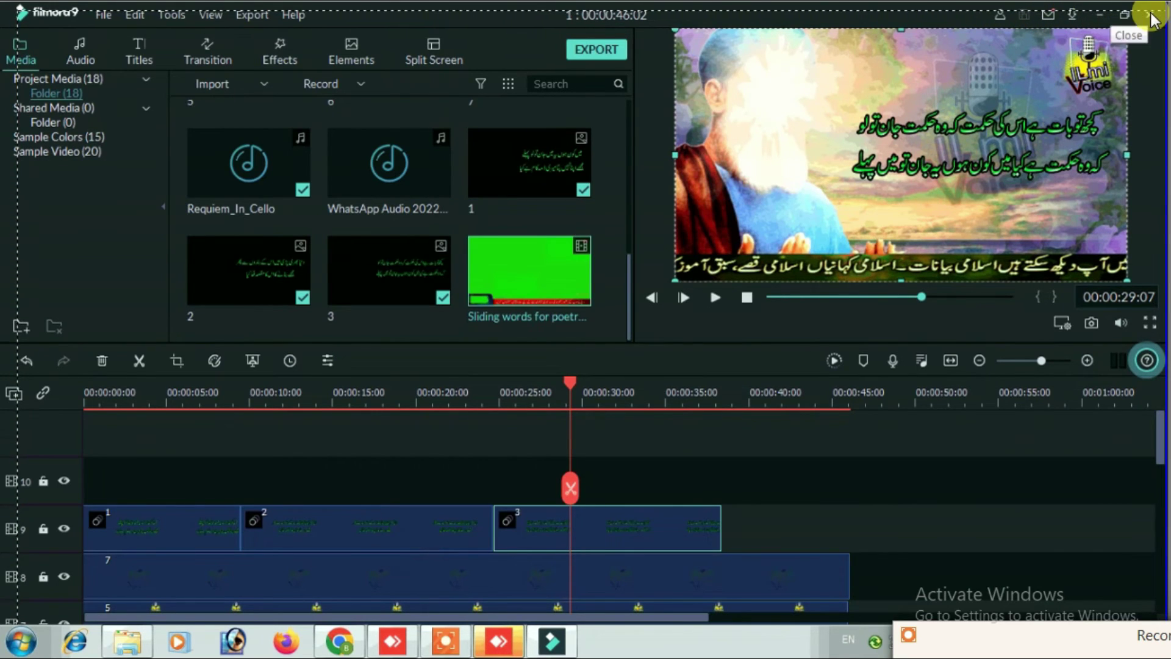
Review the MP4 export settings, the resolution choices and the MP3 format, and close the export dialog without exporting
click(615, 50)
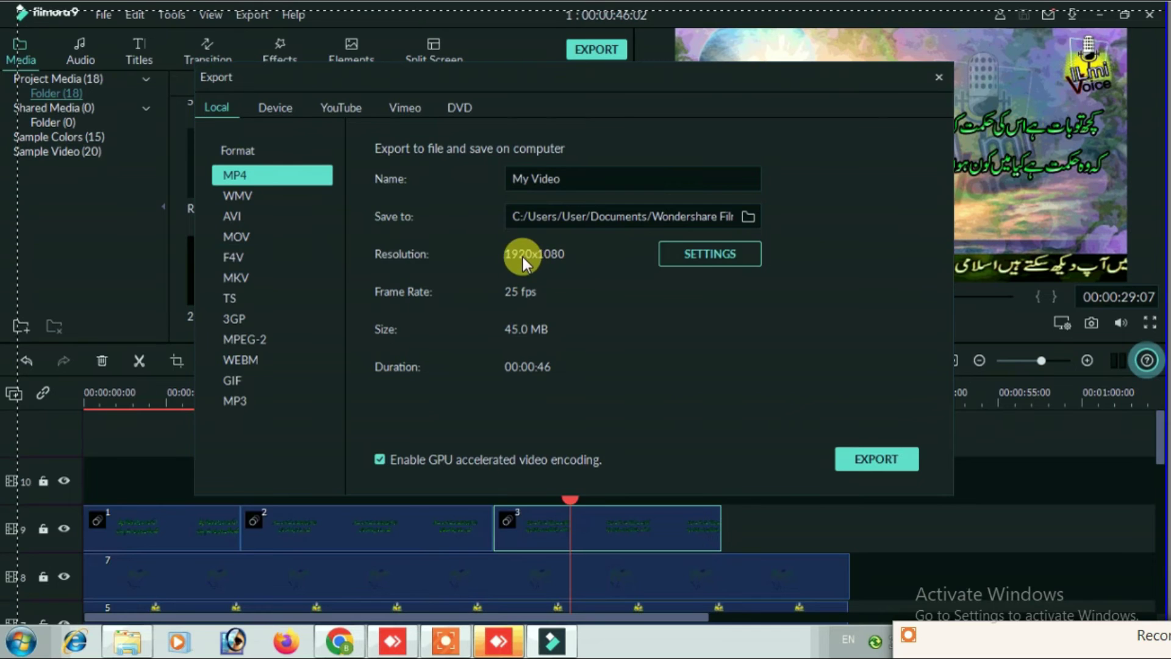
click(716, 255)
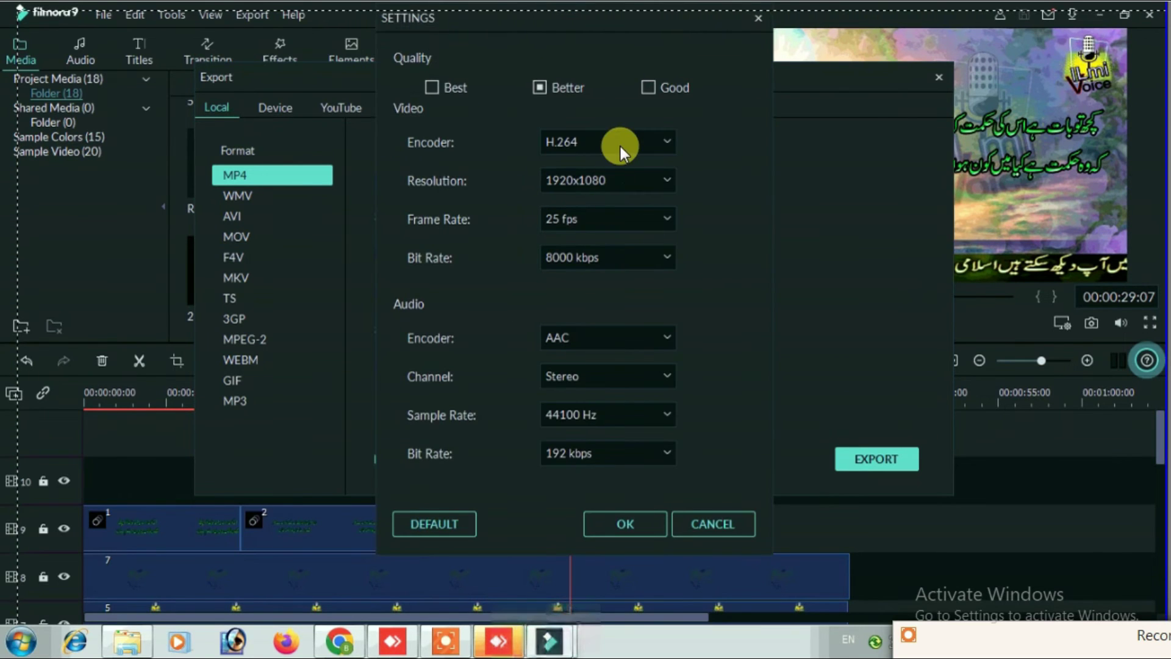
click(645, 178)
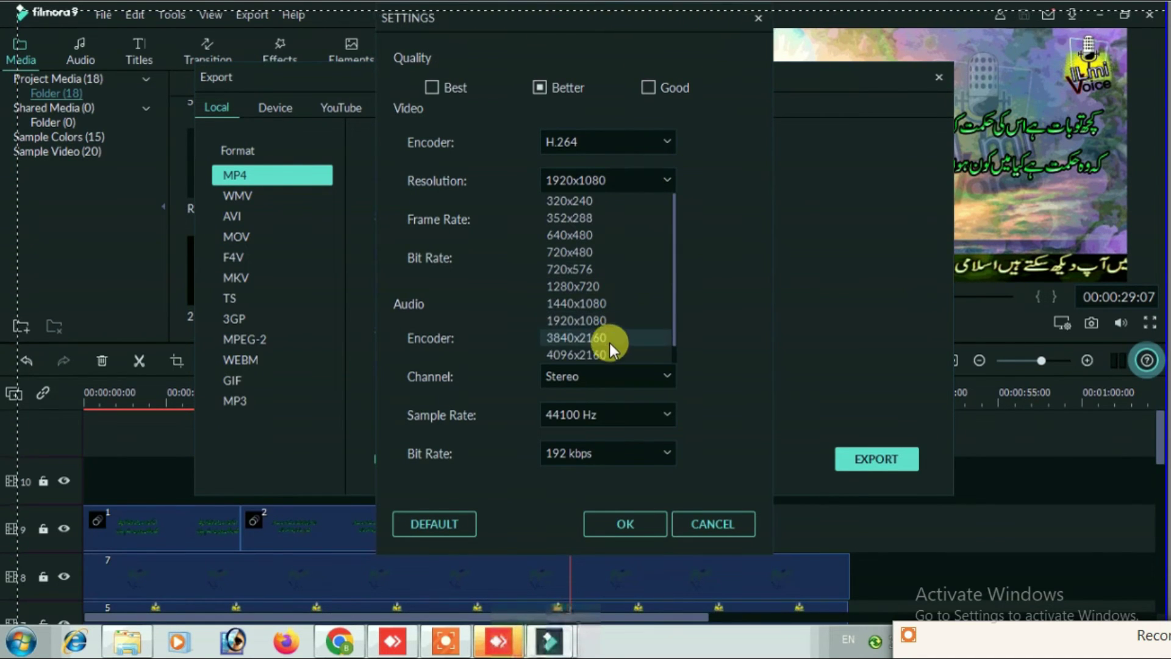
click(715, 211)
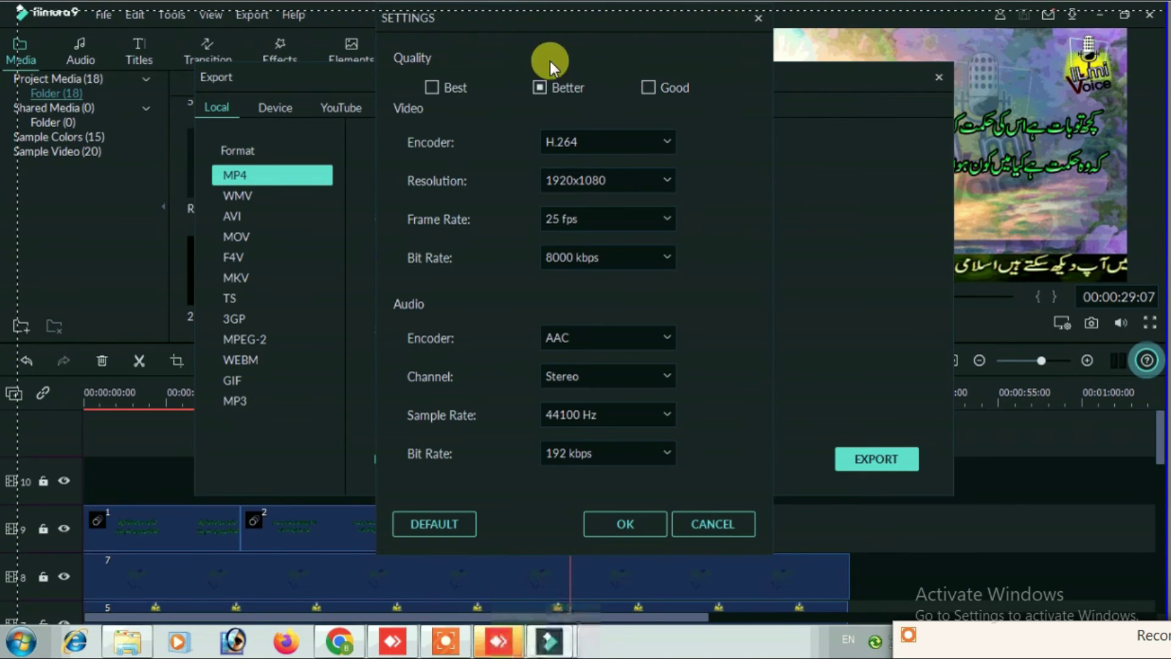
click(685, 510)
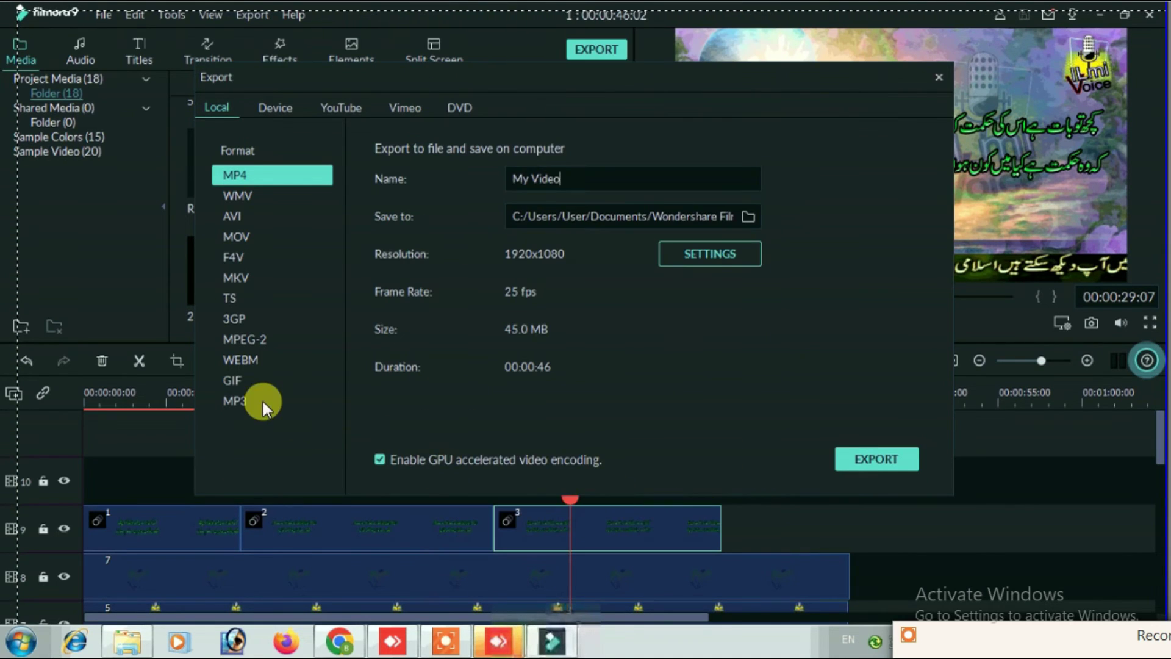
click(240, 400)
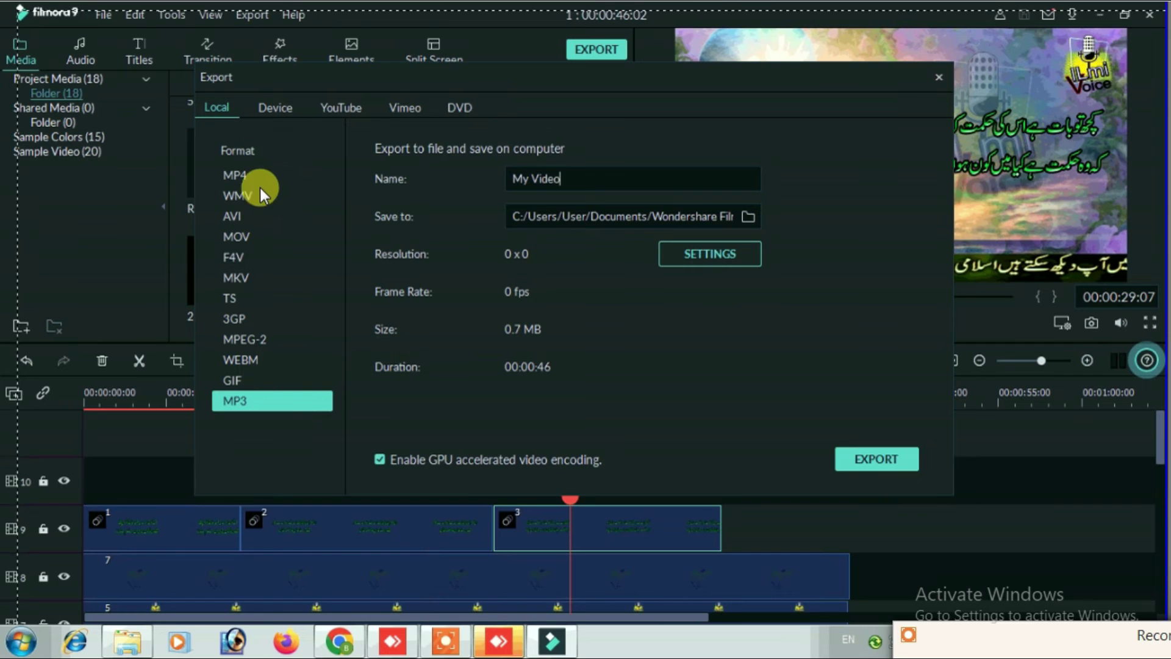
click(939, 74)
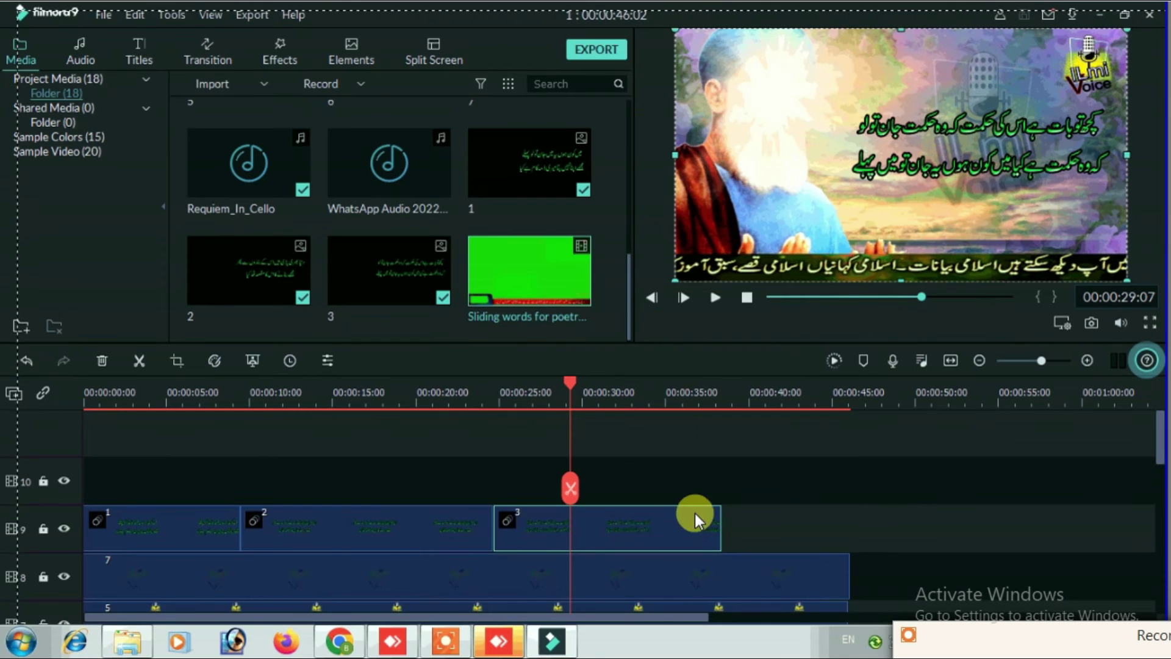
Close the video editor and go back to the MY VIDEO folder in Windows Explorer
click(782, 481)
scroll(793, 445, down, 3)
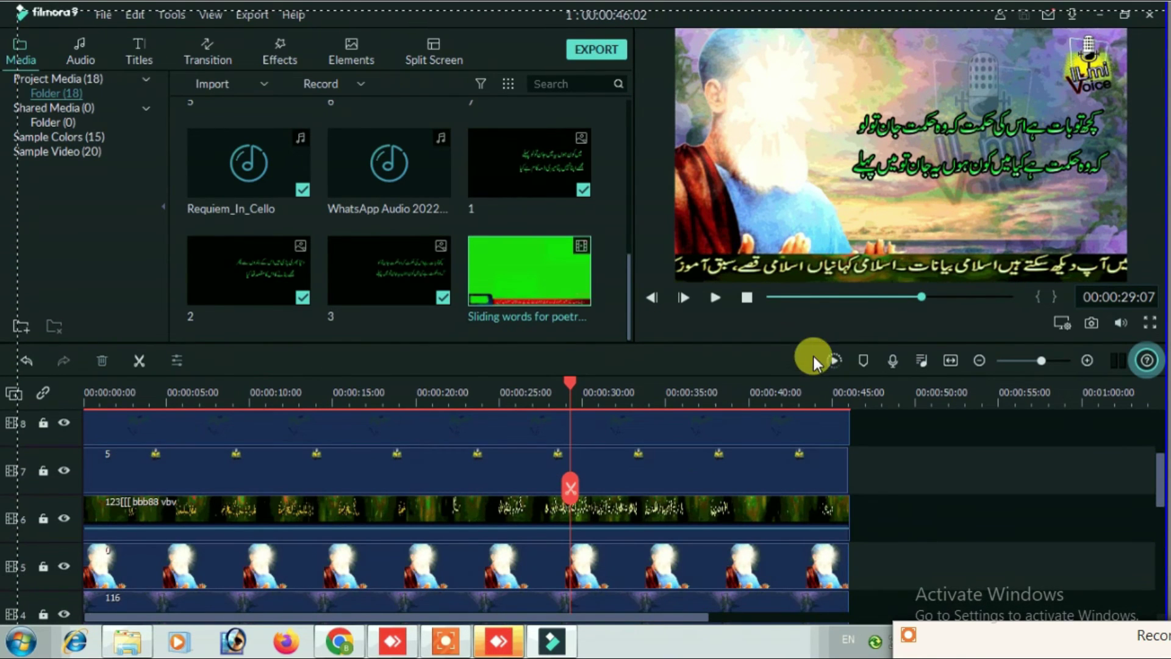
click(1150, 21)
click(11, 34)
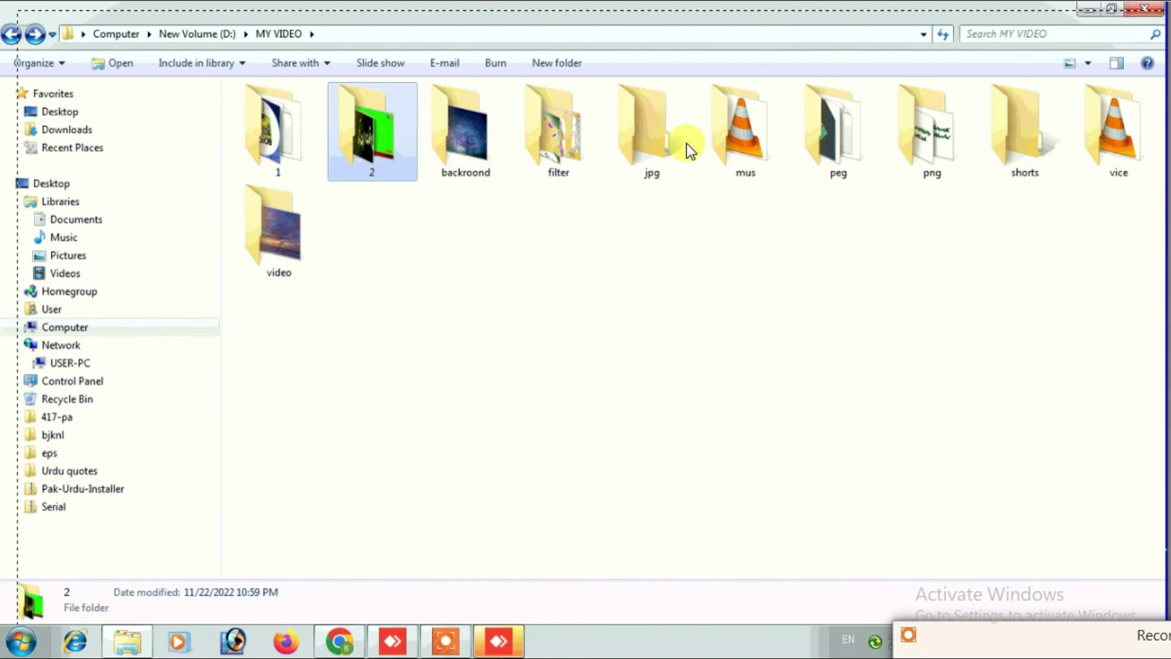
Open the png folder in MY VIDEO and rename image 0 as p[p[p
click(554, 148)
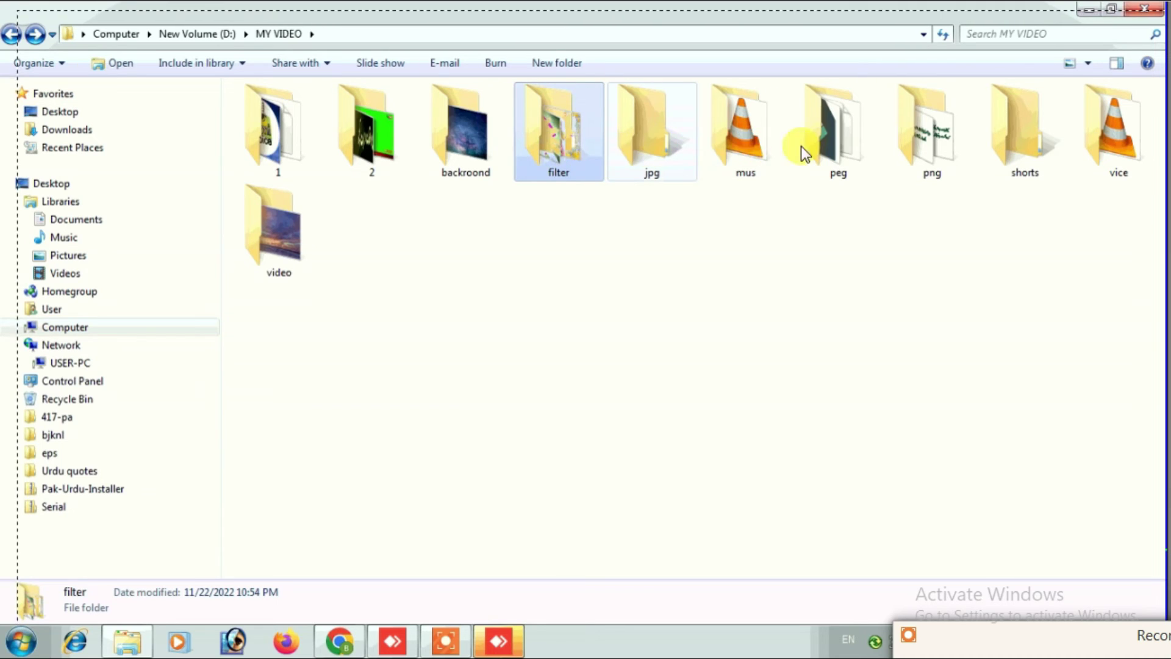
double_click(923, 139)
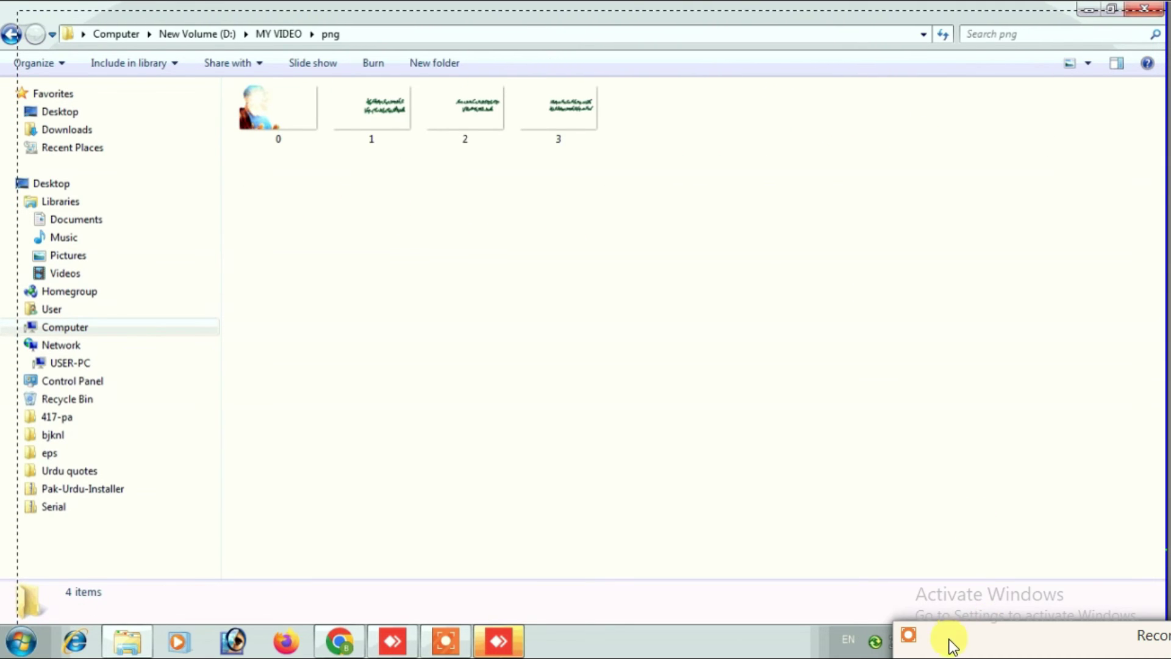
mouse_move(986, 634)
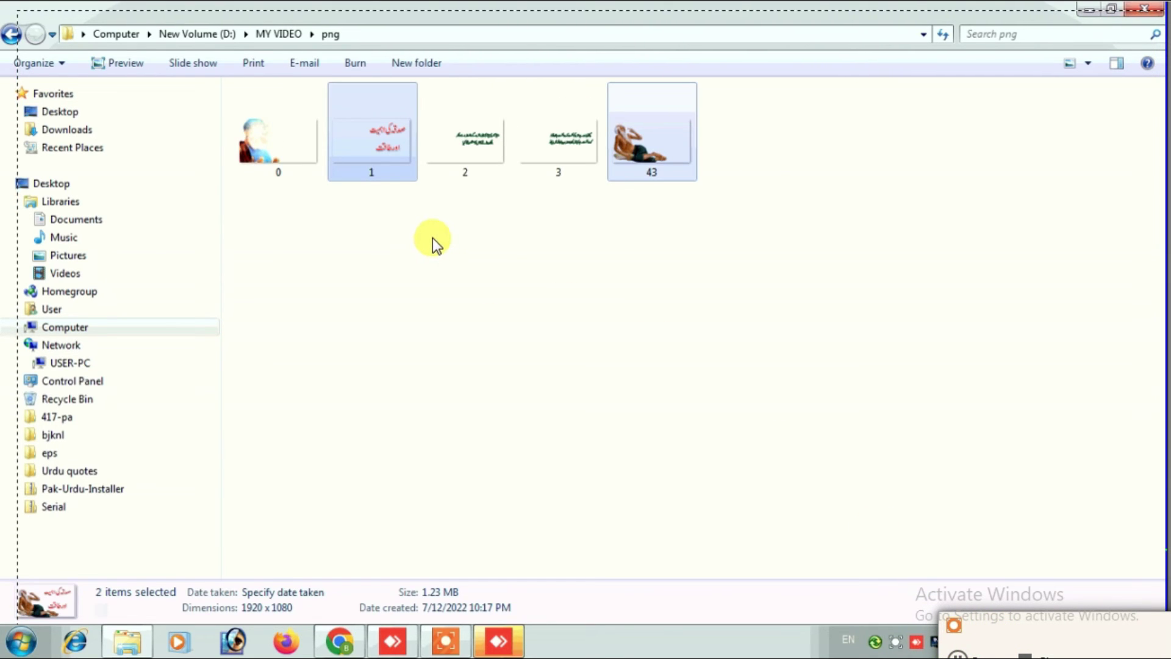
click(410, 229)
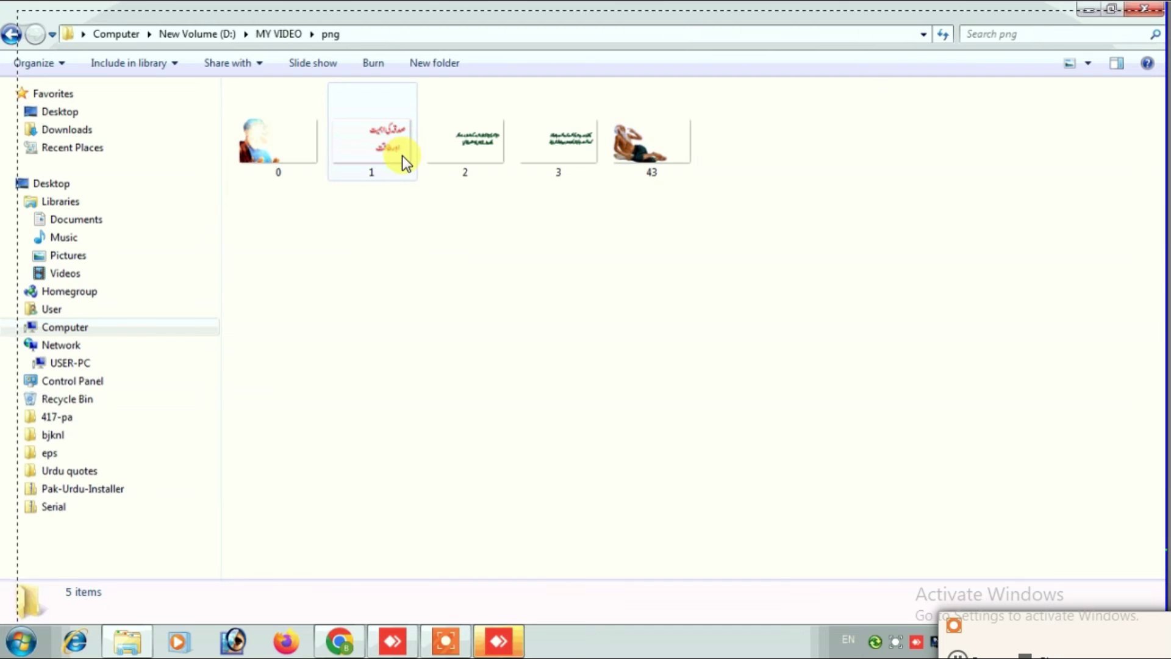
right_click(277, 154)
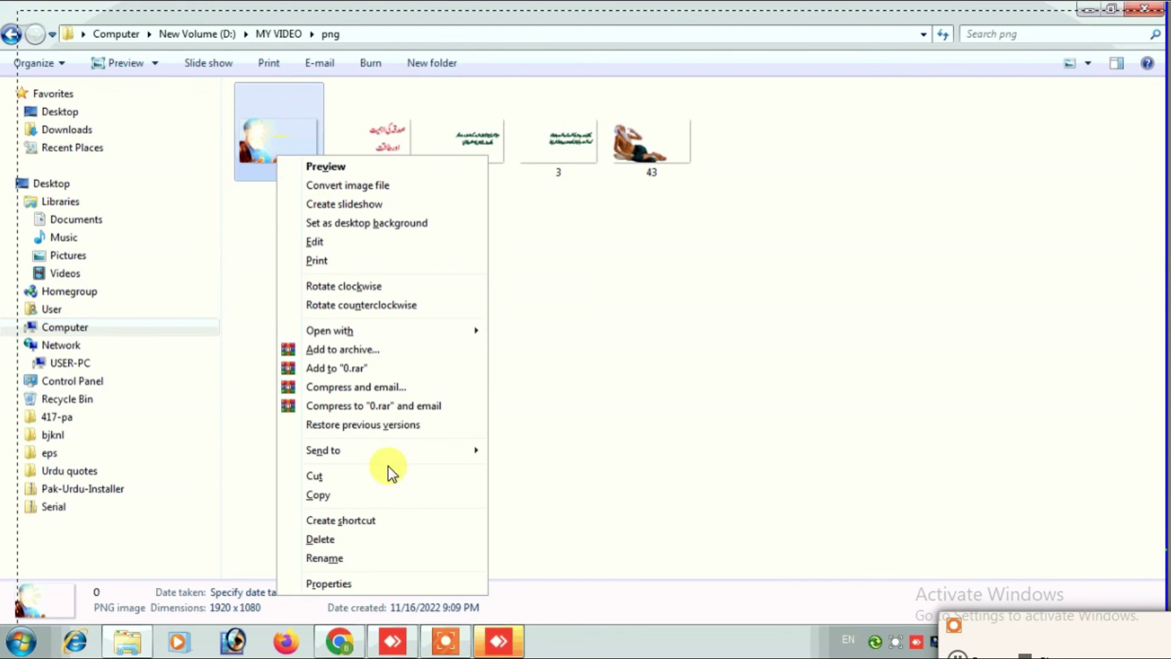
click(359, 558)
text(p)
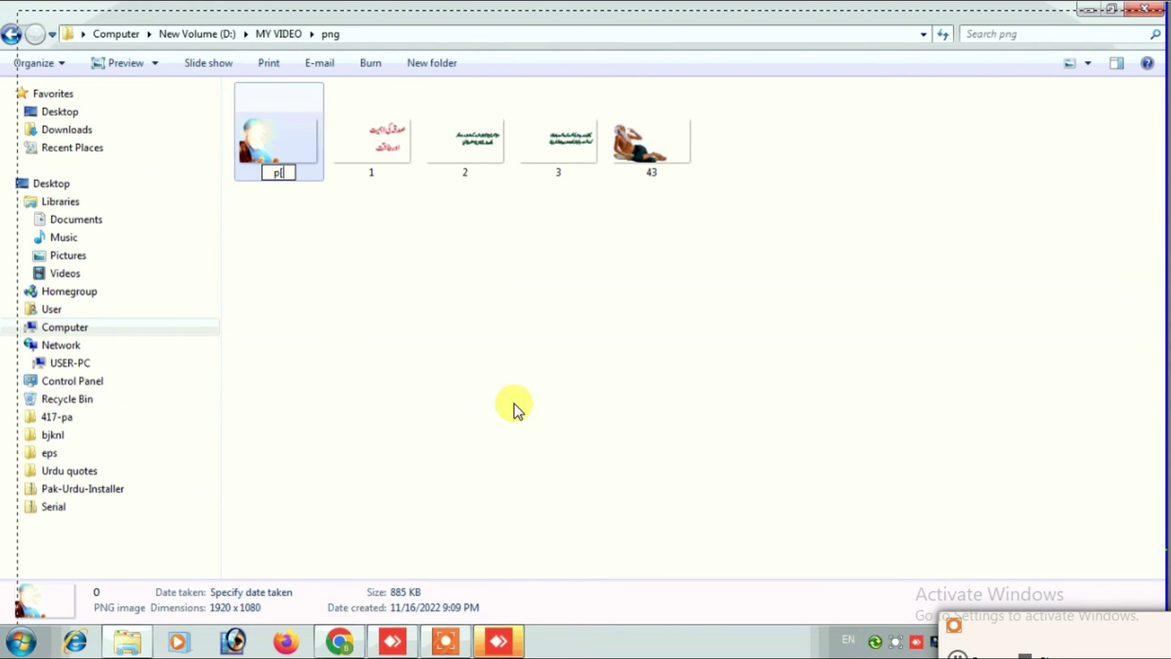
text([p[p)
click(517, 384)
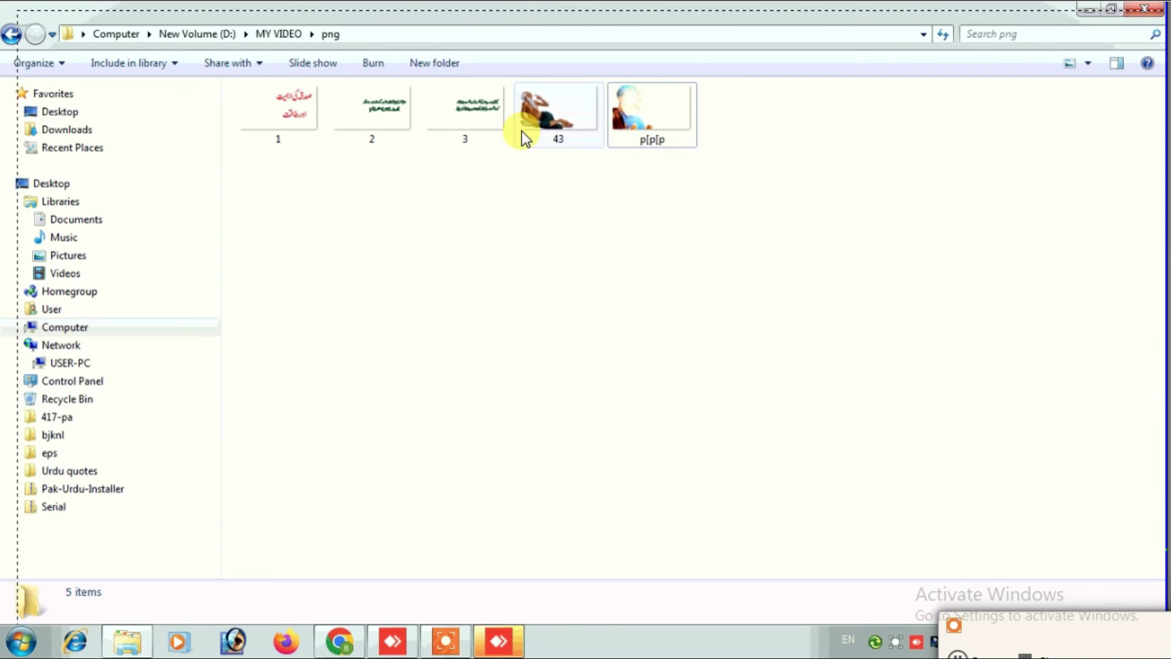
Rename image 43 in the png folder as 0
right_click(551, 120)
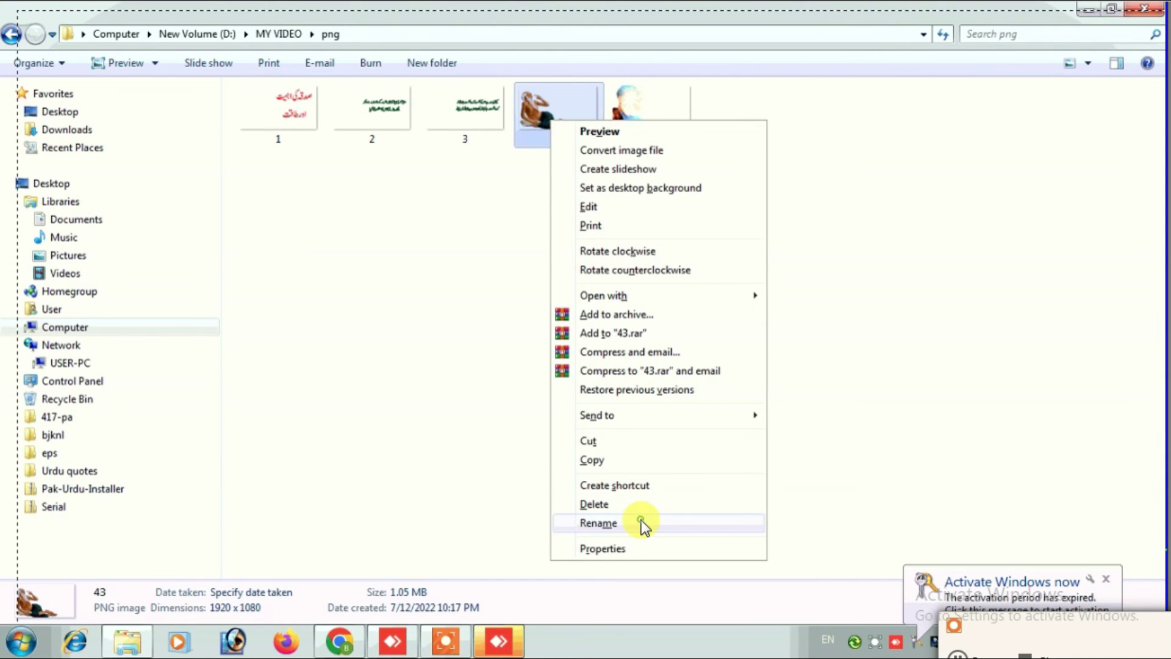
click(642, 519)
text(0)
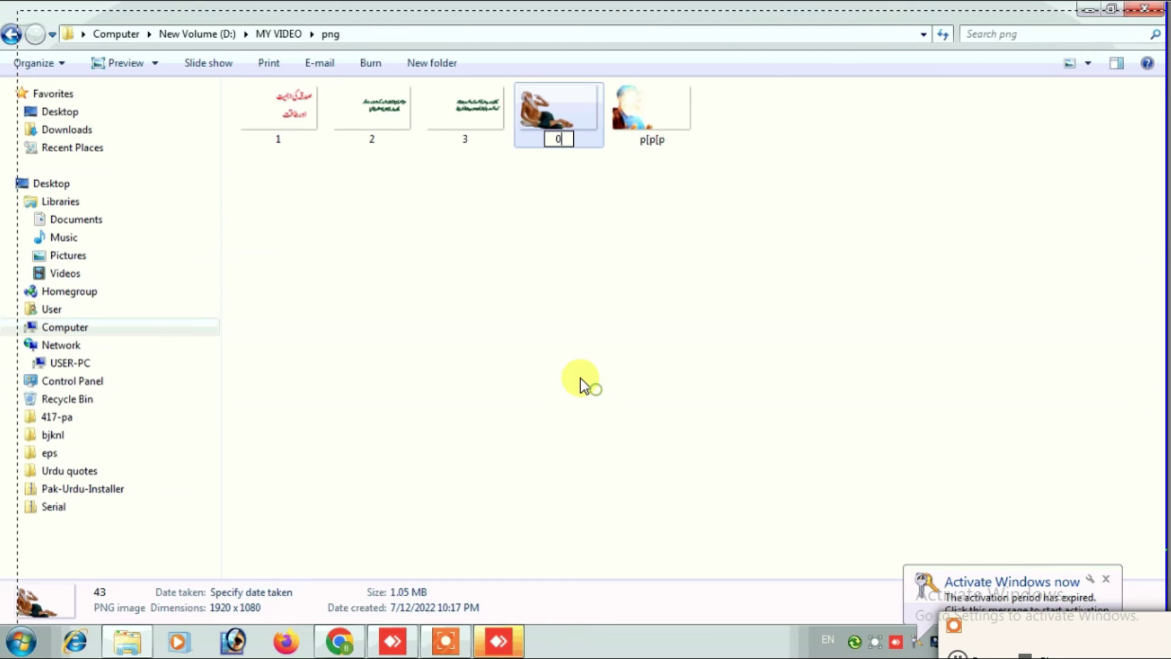
click(580, 378)
Go back to MY VIDEO, look into the vice folder and return to MY VIDEO
click(18, 37)
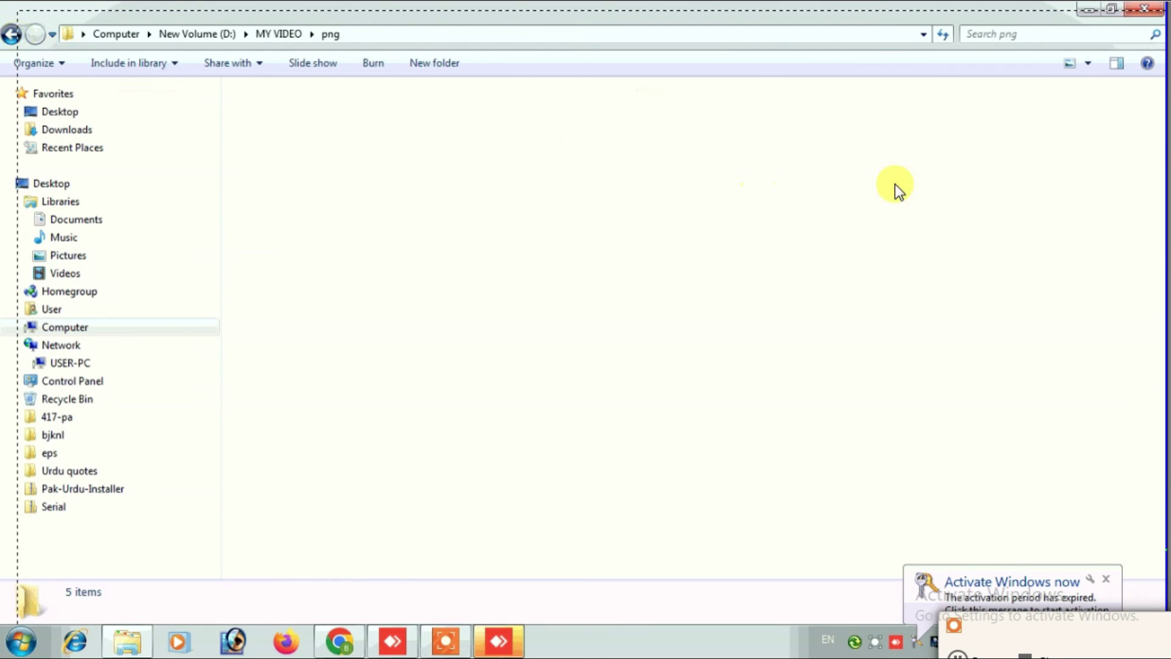
double_click(1111, 128)
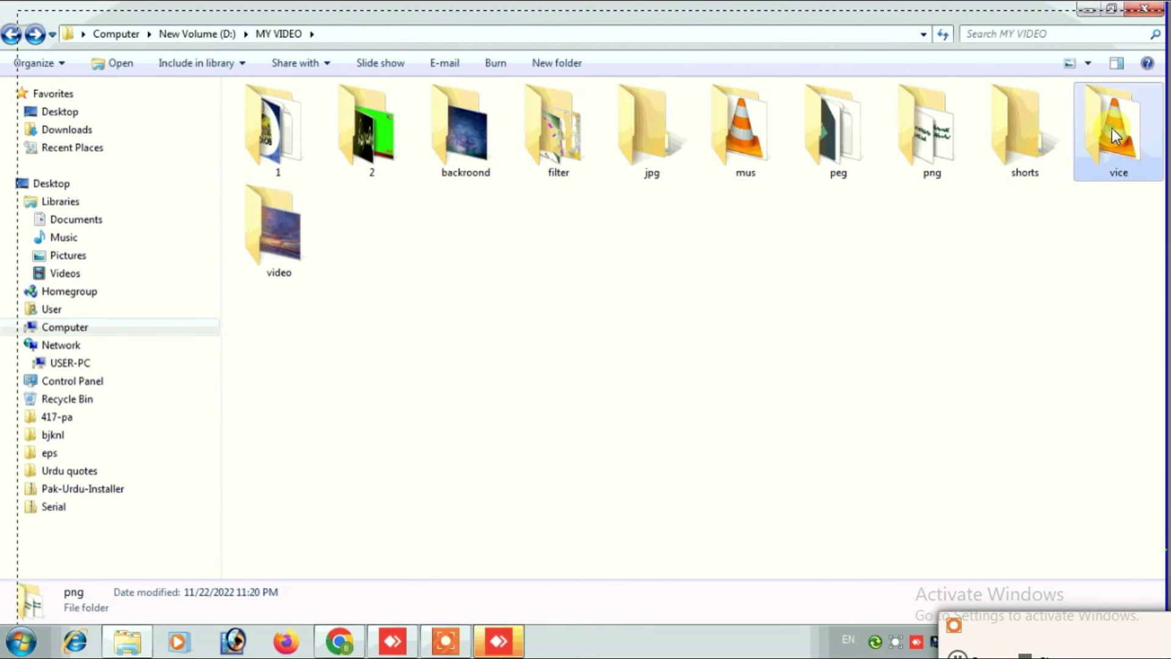
key(BackSpace)
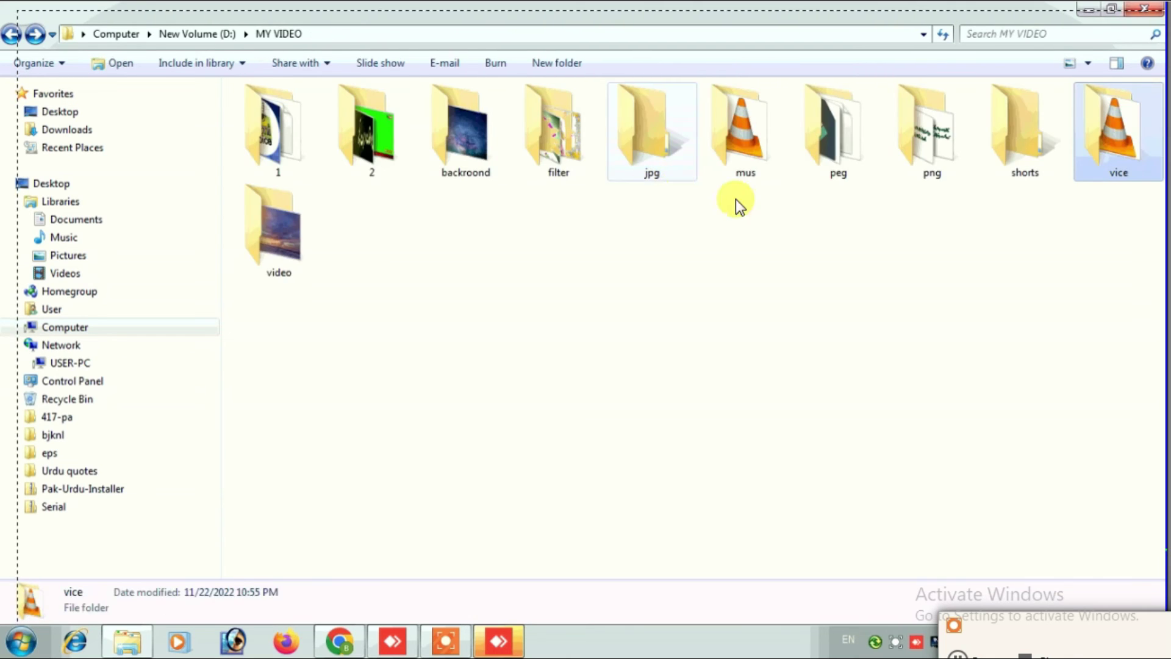
Check the mus folder, return to MY VIDEO, and paste the copied Flame - 9870 clip into the video folder
double_click(745, 153)
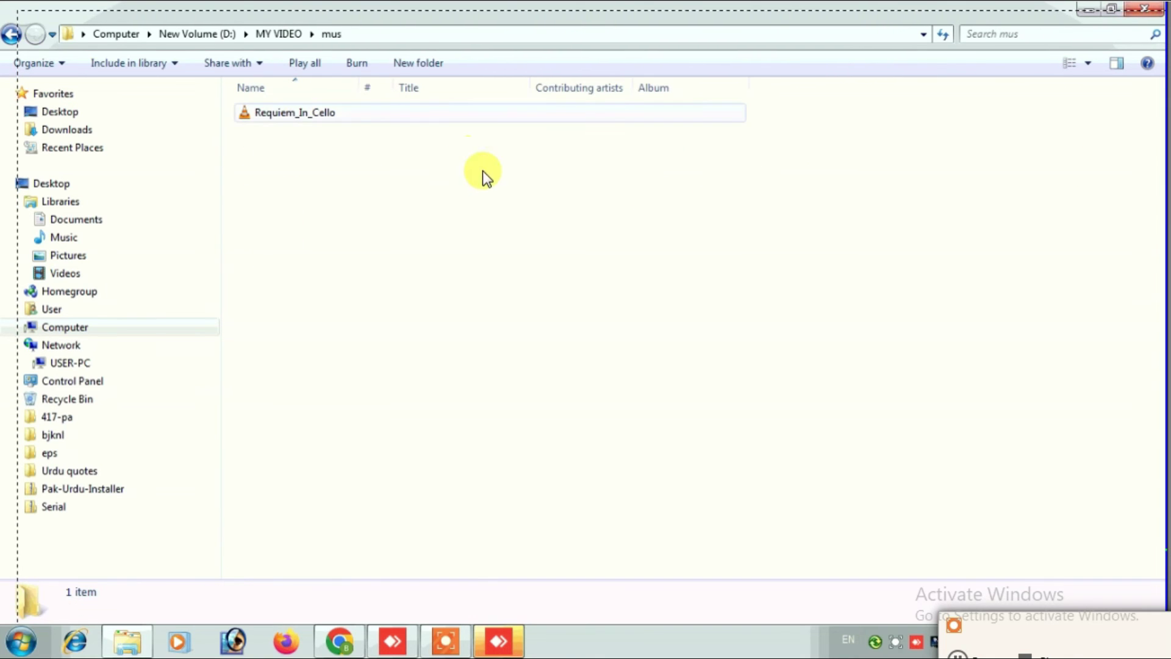
key(BackSpace)
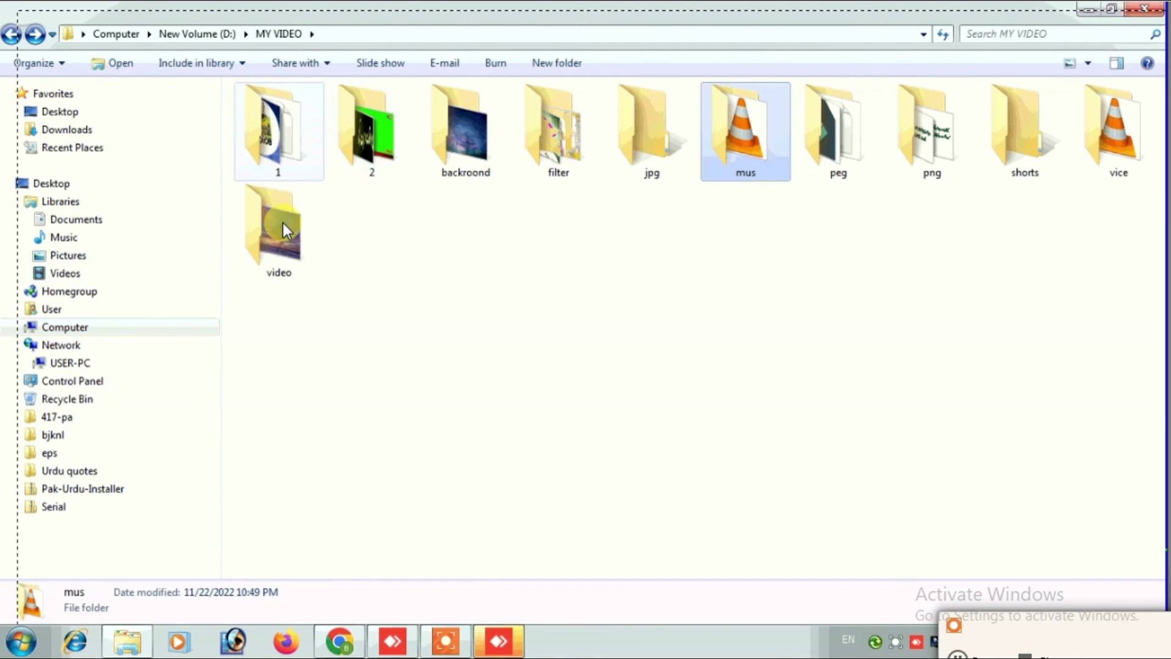
double_click(281, 225)
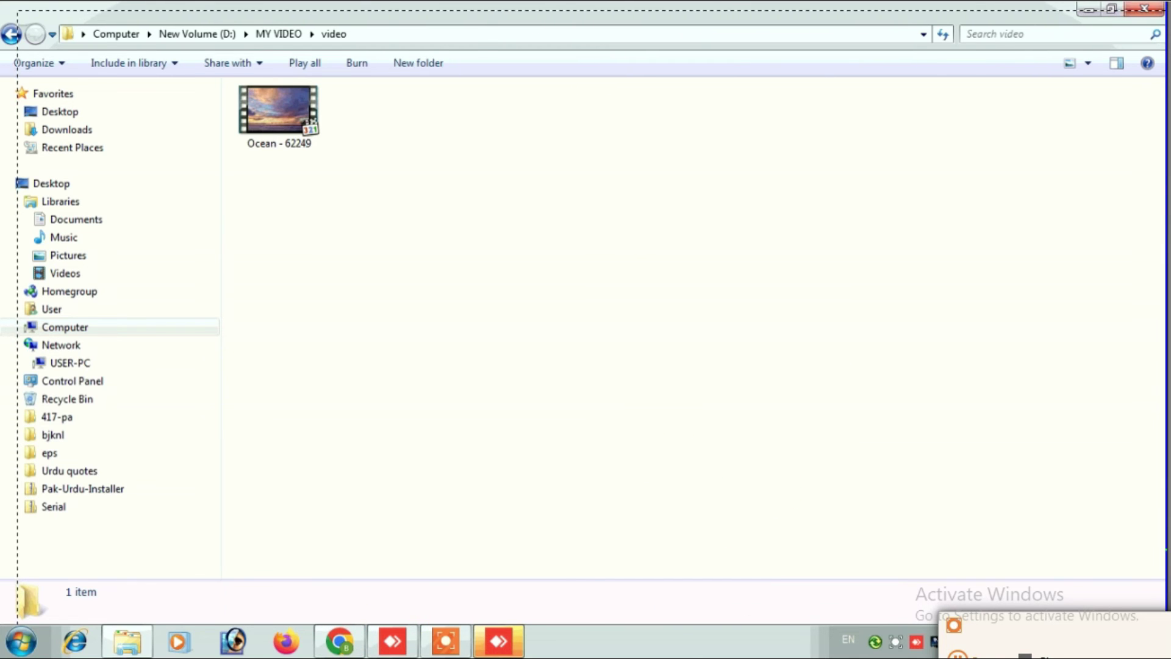
key(ctrl+v)
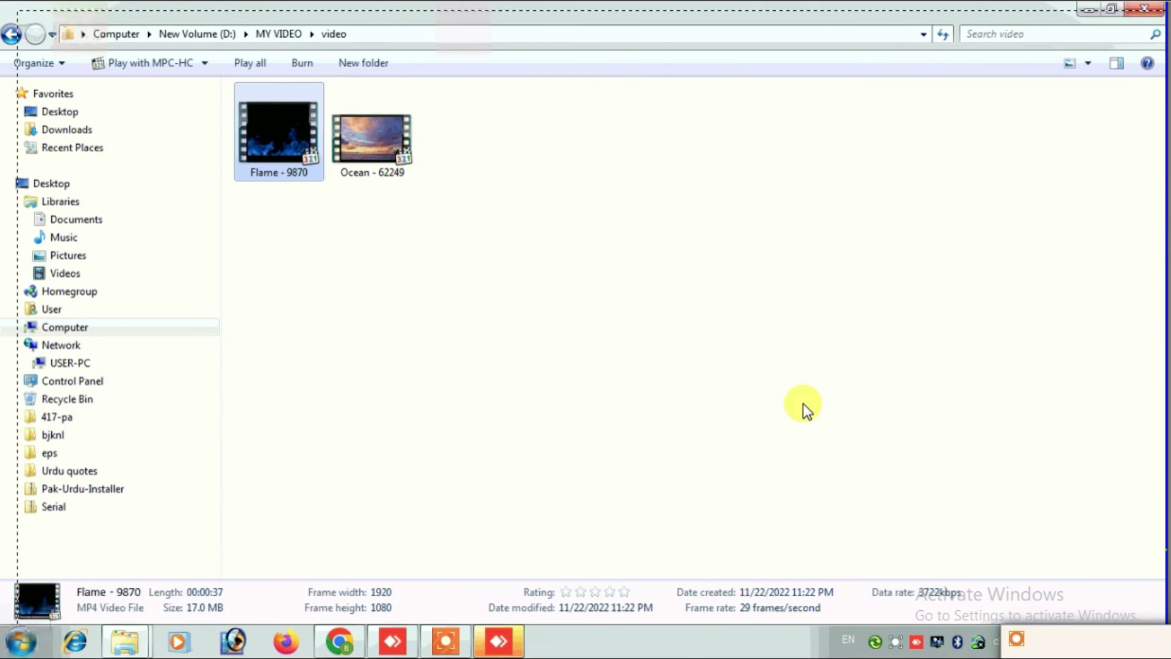
Copy the Ocean - 62249 clip's file name for reuse and rename that clip as Ocean - 6224
right_click(365, 166)
click(437, 502)
key(ctrl+c)
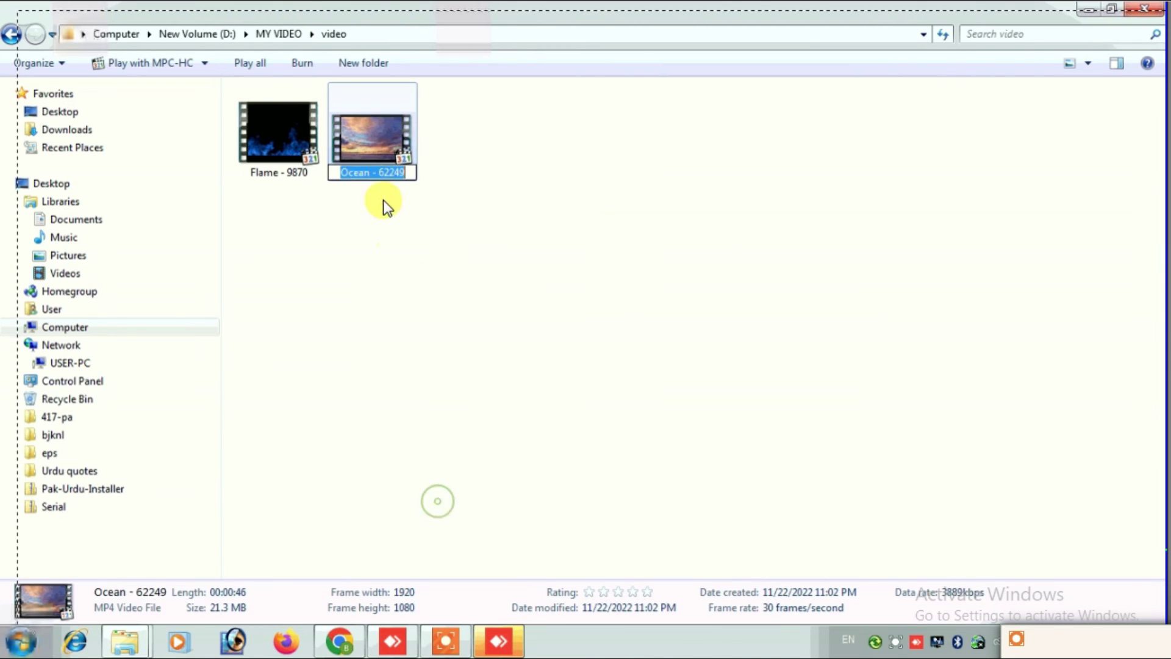
right_click(374, 178)
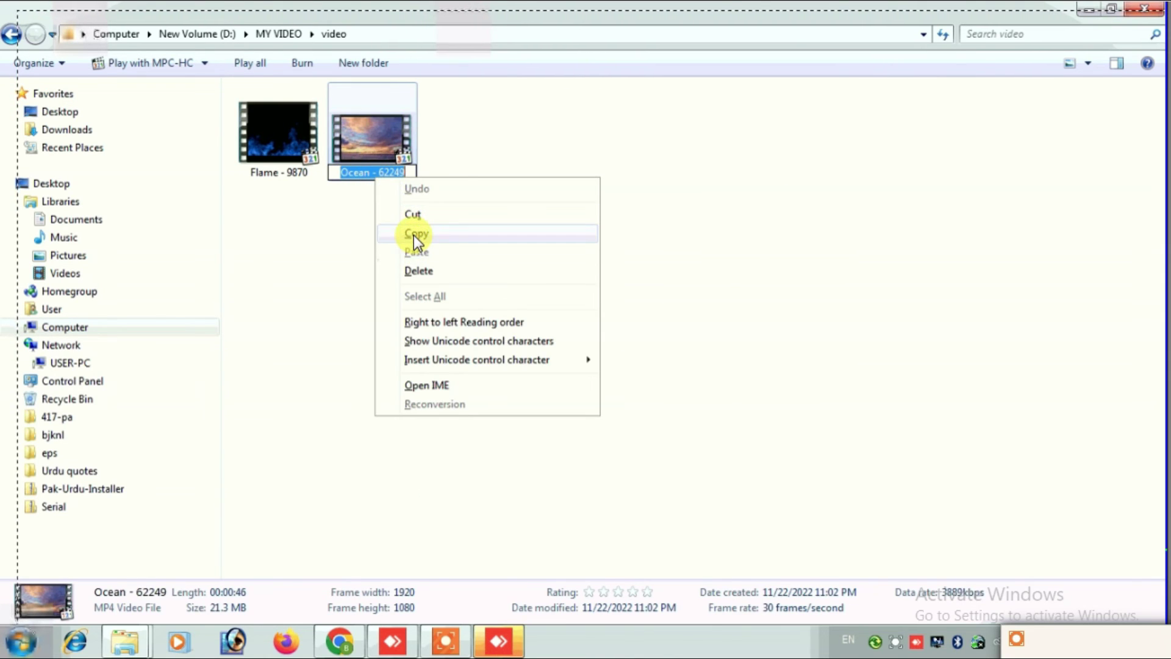
click(408, 176)
key(End)
key(BackSpace)
click(287, 174)
Rename the Flame - 9870 clip with the copied name Ocean - 62249
right_click(280, 140)
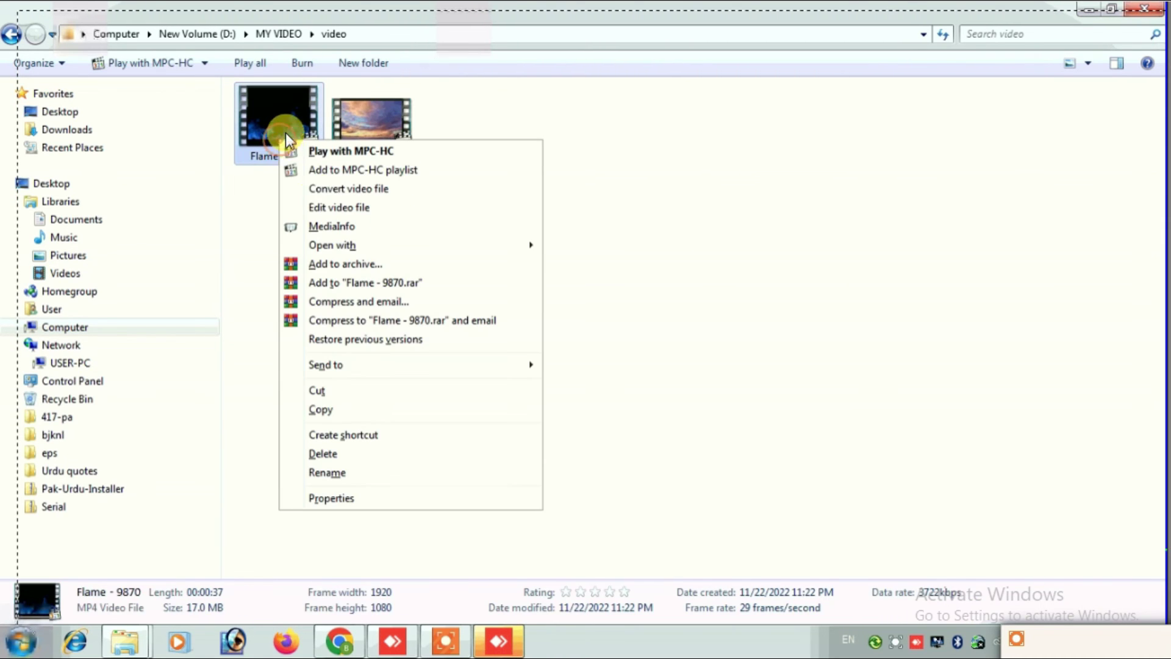
click(346, 475)
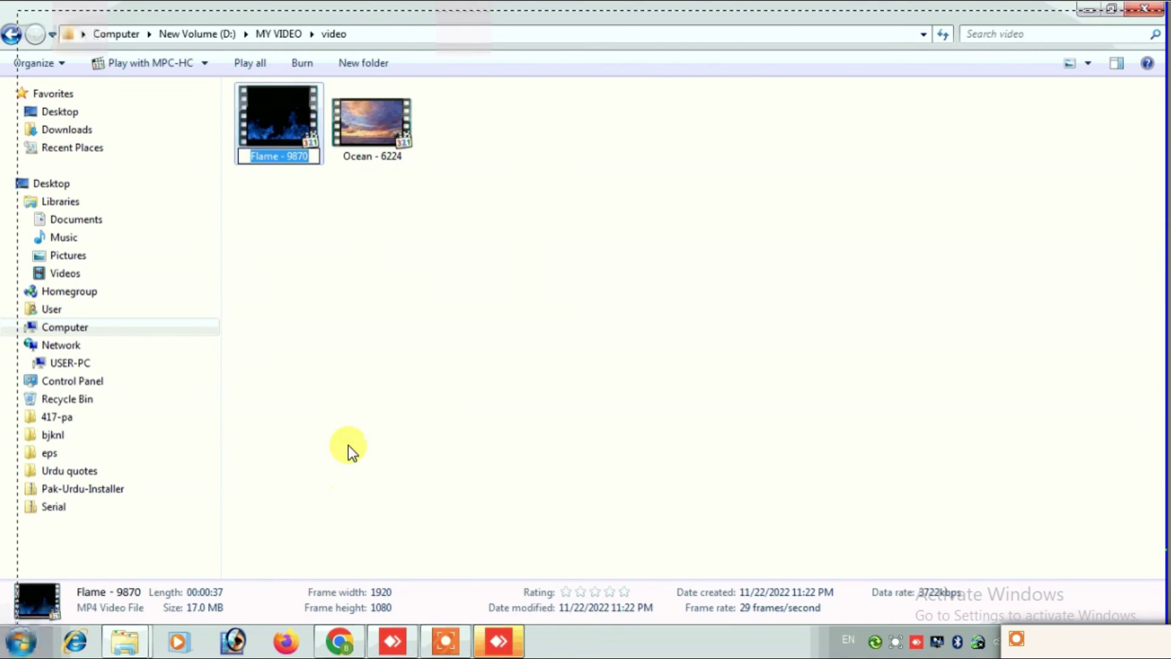
right_click(283, 159)
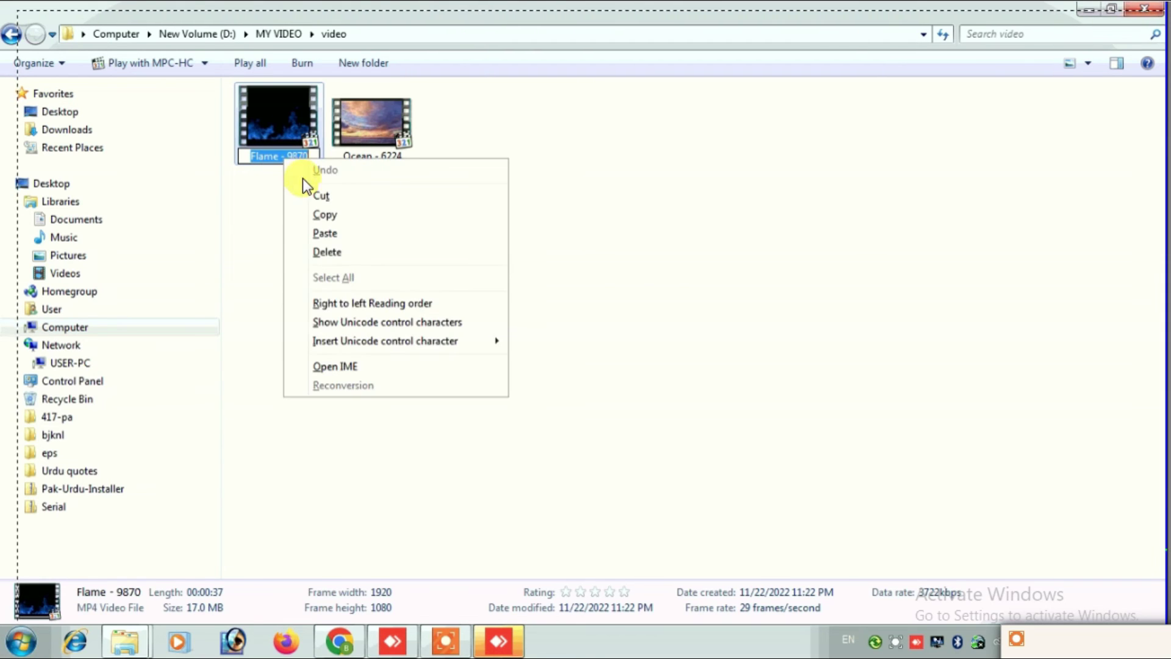
click(322, 232)
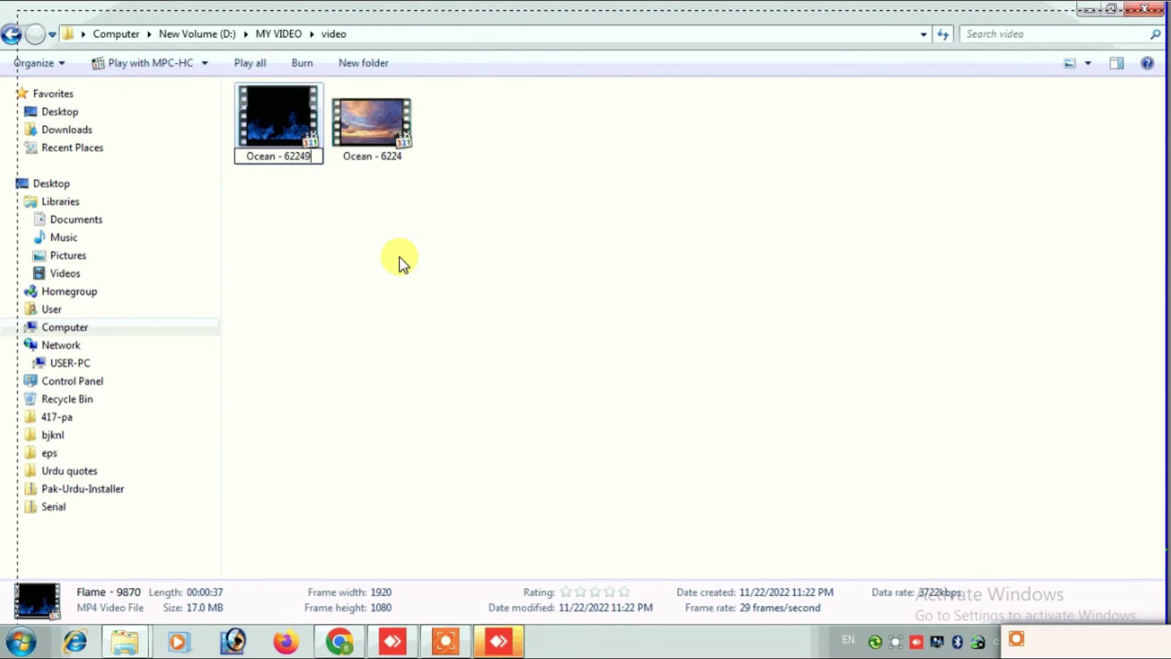
click(439, 264)
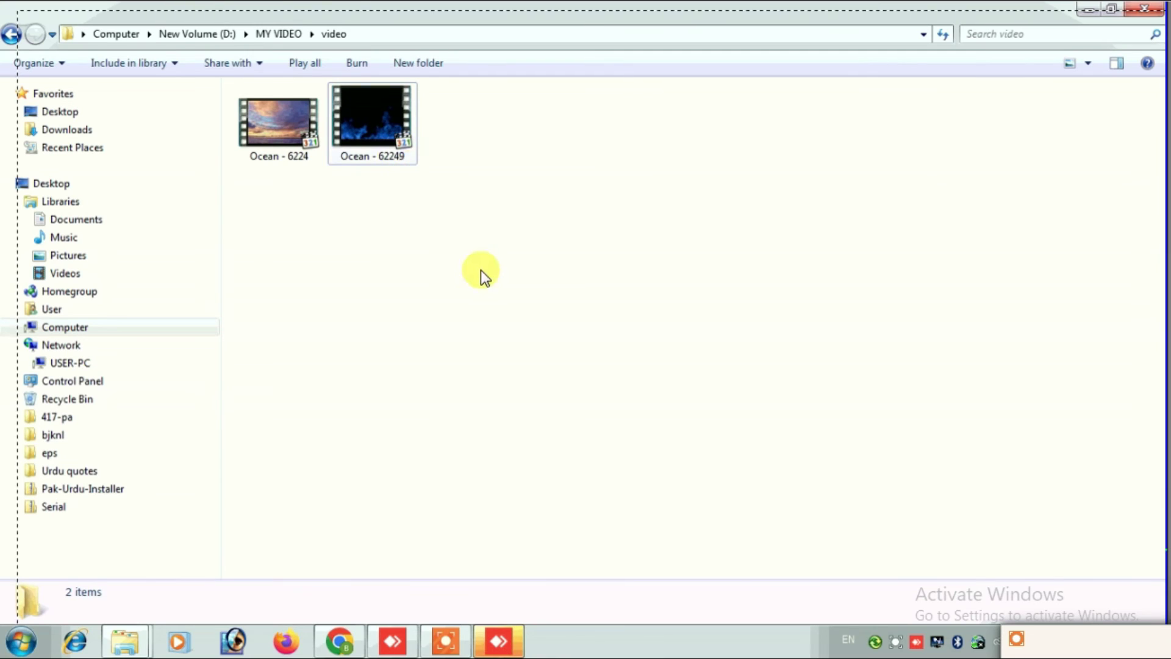
Go back to MY VIDEO and open the Filmora9 project 1 from the peg folder
click(11, 34)
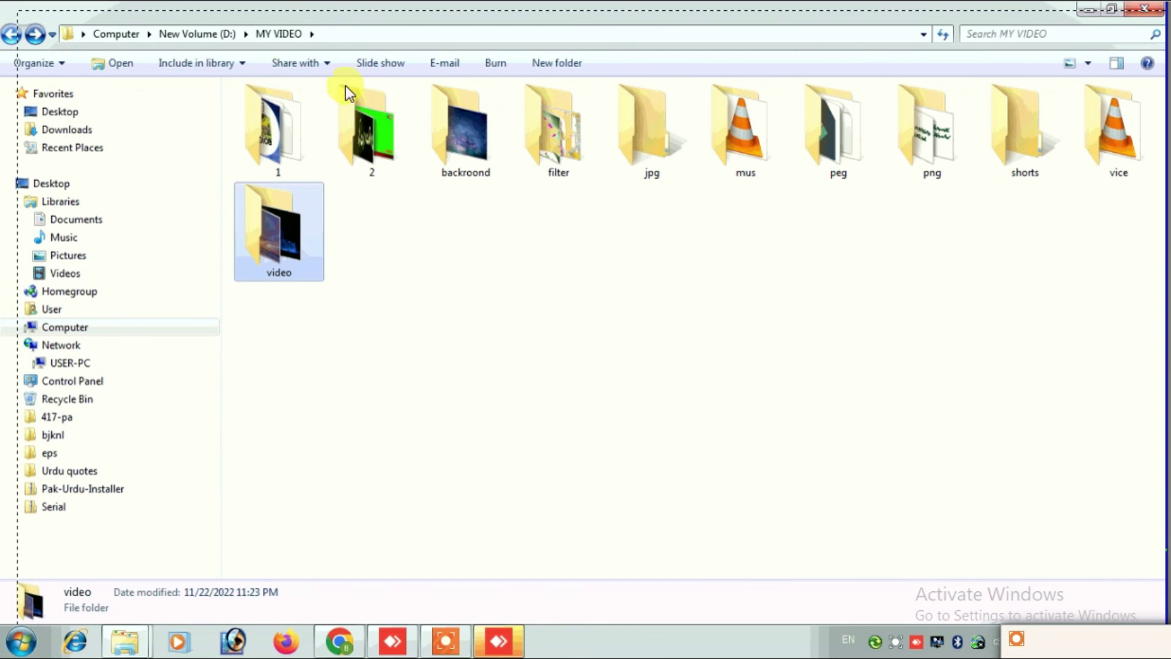
double_click(844, 143)
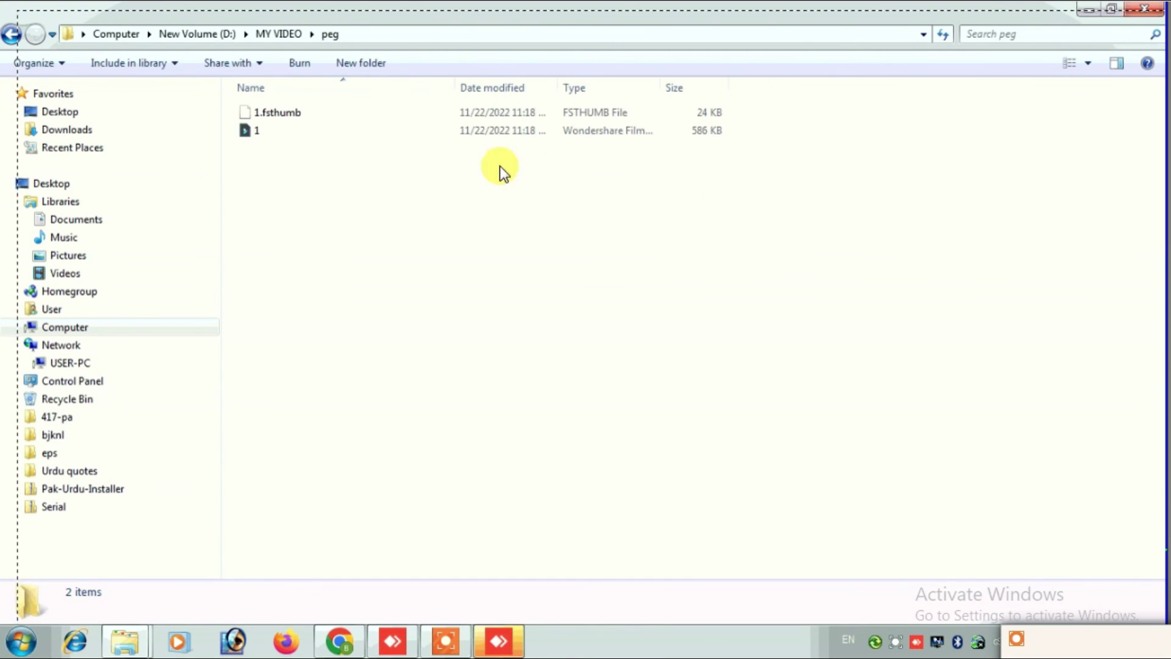
click(251, 132)
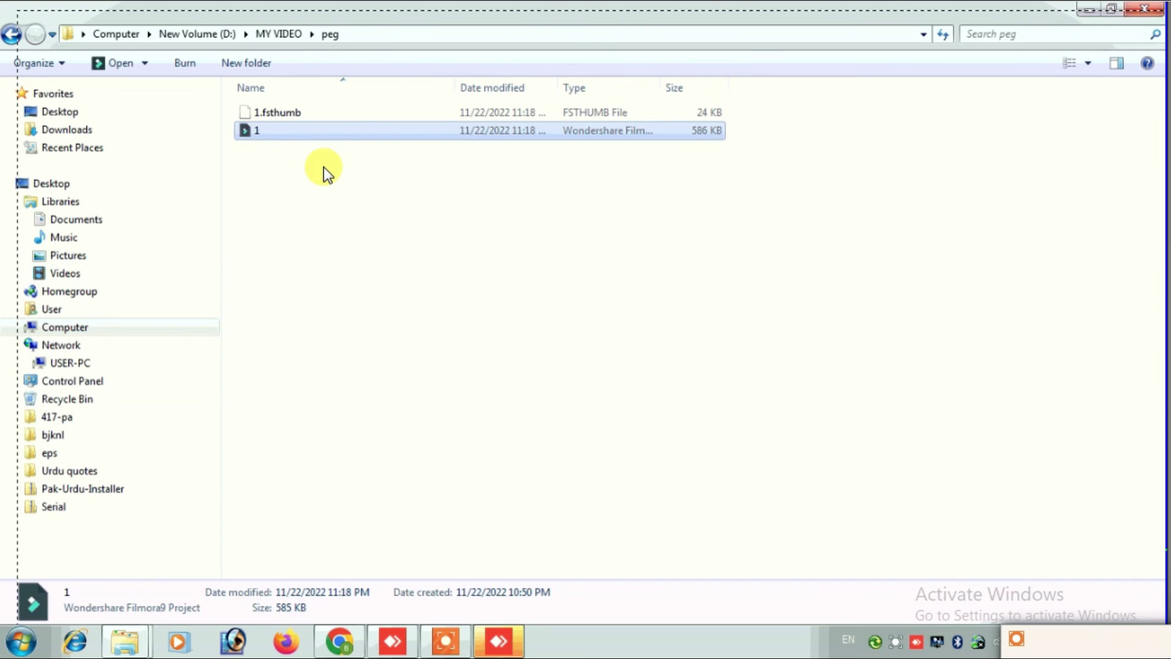
key(Return)
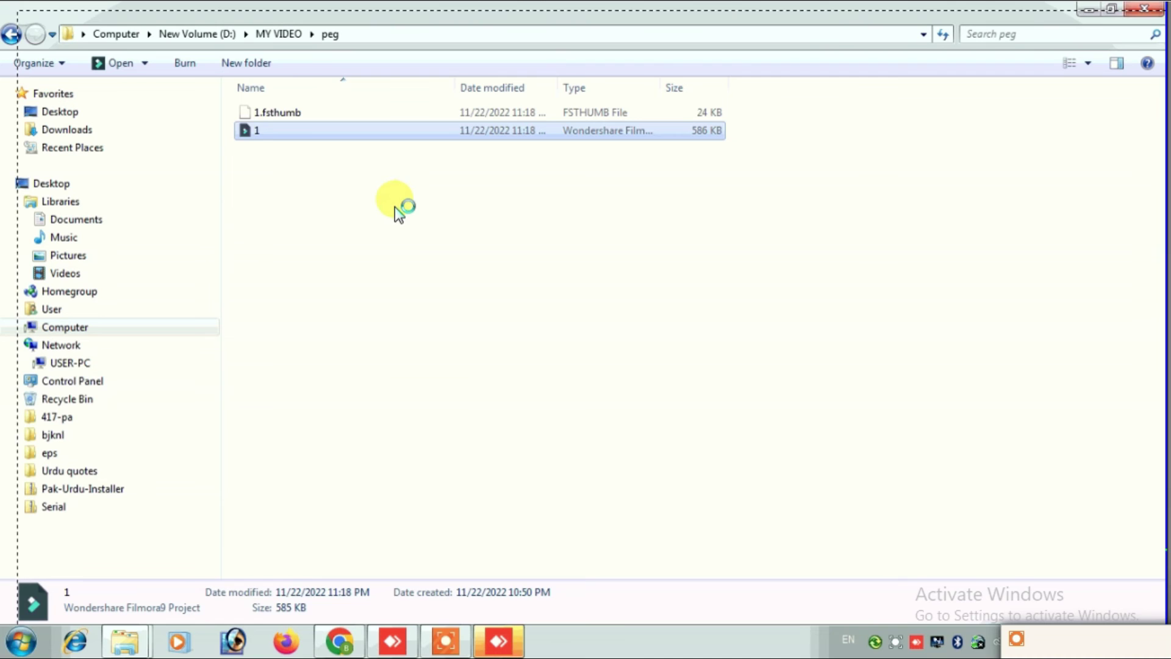
mouse_move(980, 645)
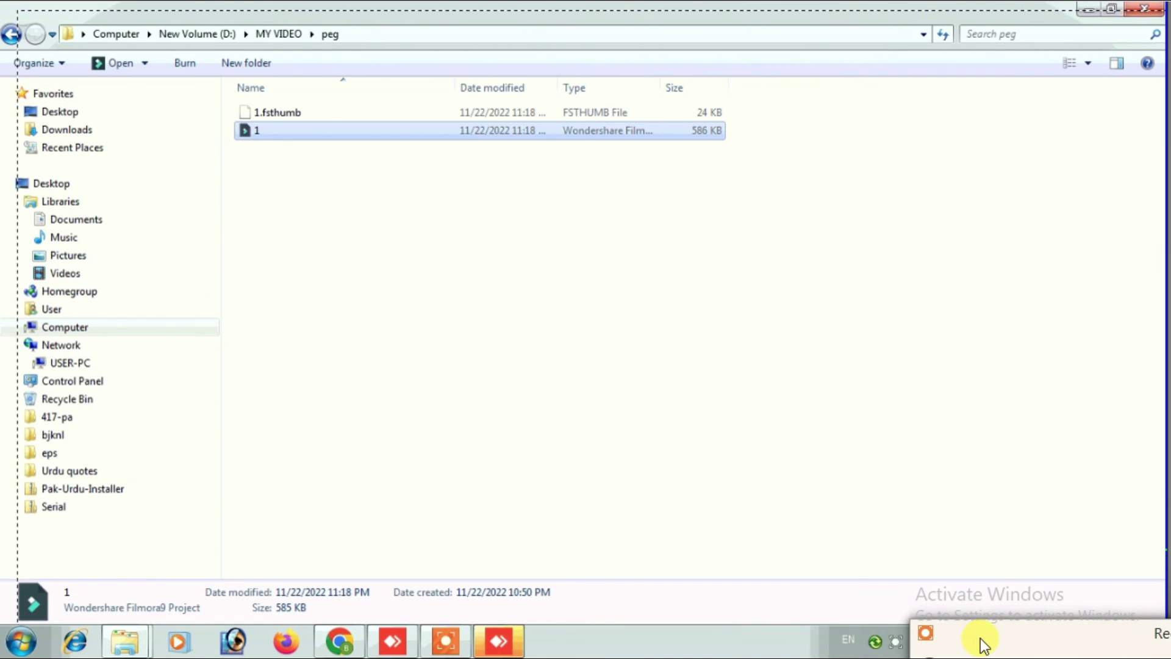
Minimize the open Explorer and Chrome windows and dismiss the Message Center once the Filmora9 project has loaded
click(1088, 8)
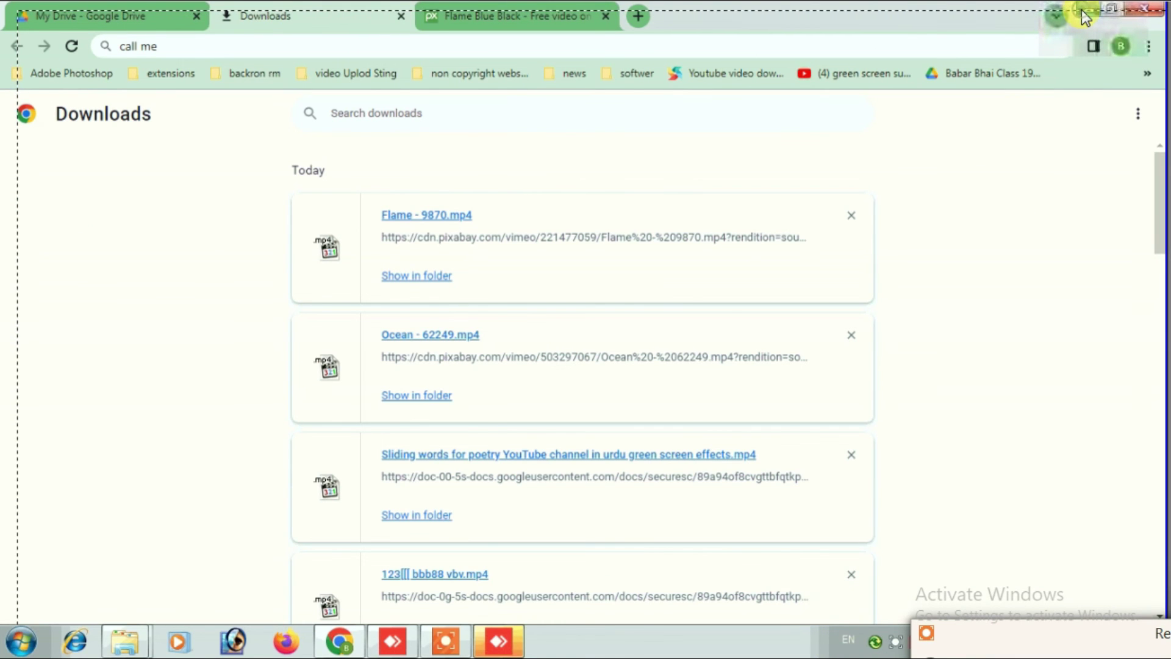
click(1085, 10)
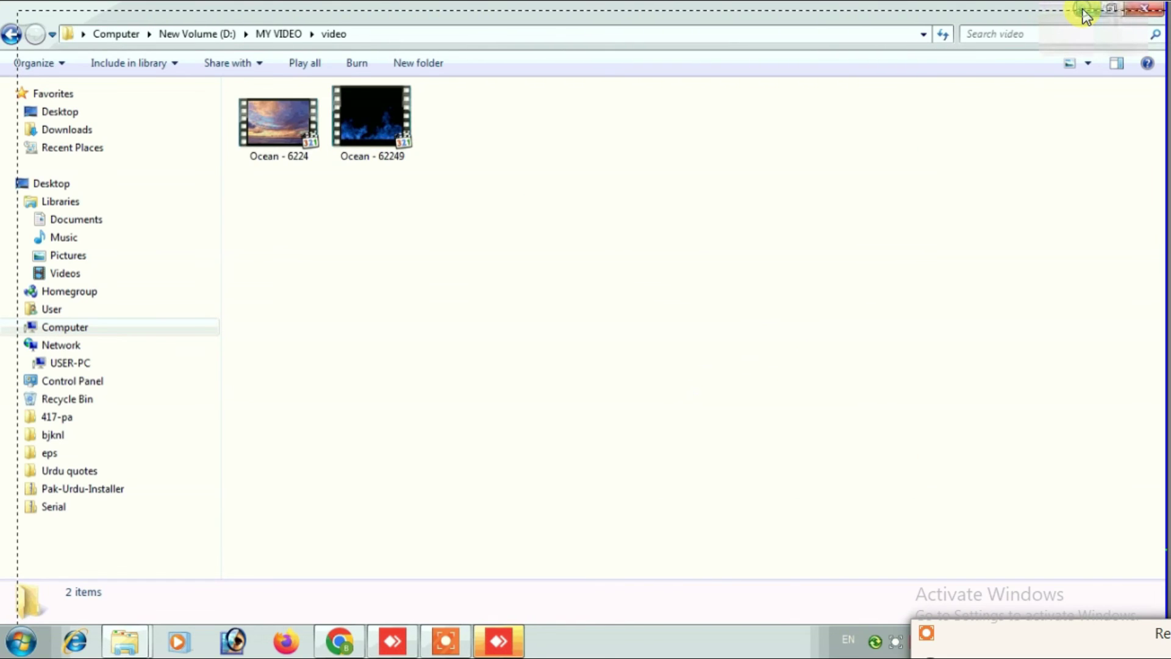
click(1079, 10)
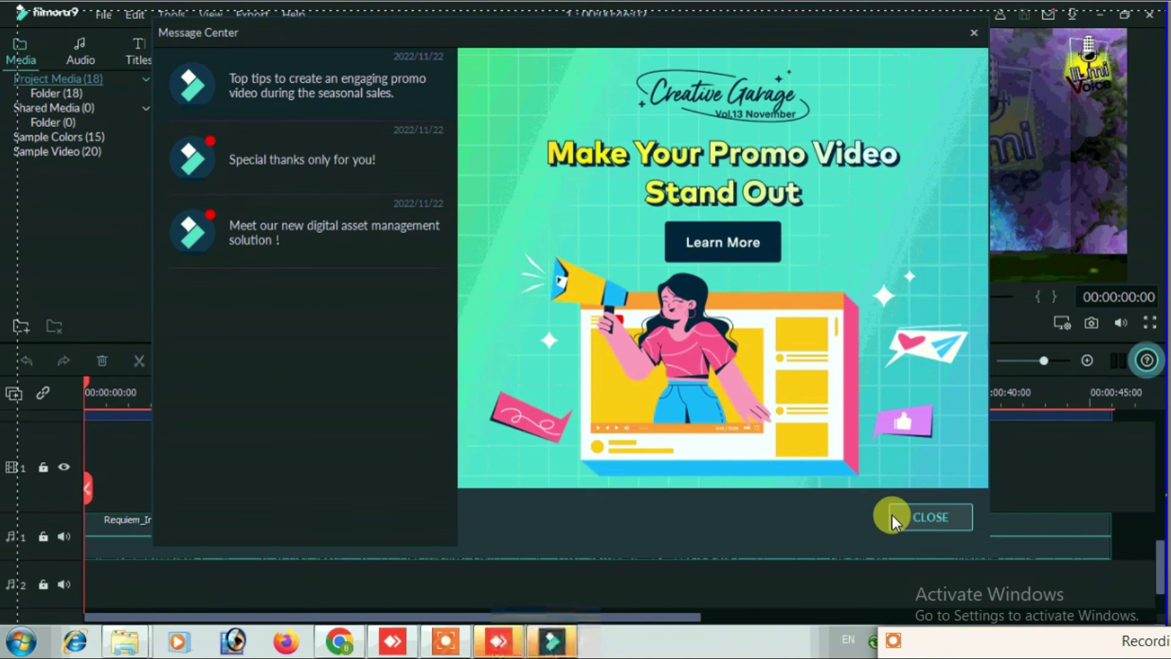
click(930, 517)
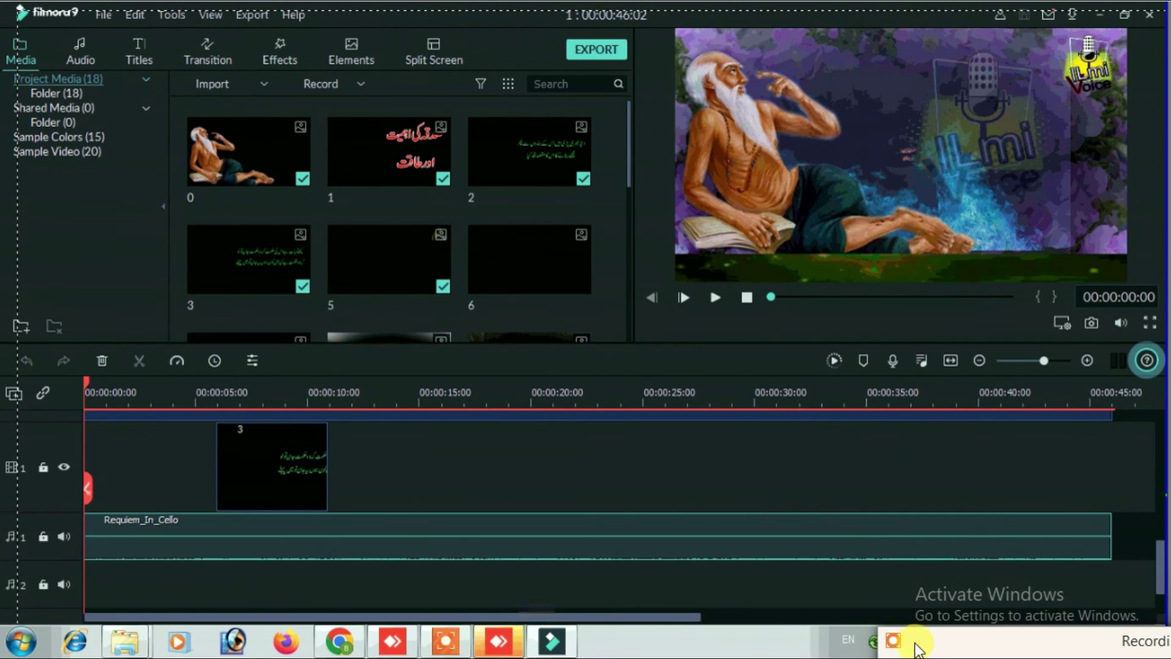
Play the project preview from the start and pause at about 10 seconds to check the replaced content
click(268, 385)
drag(268, 382, 24, 384)
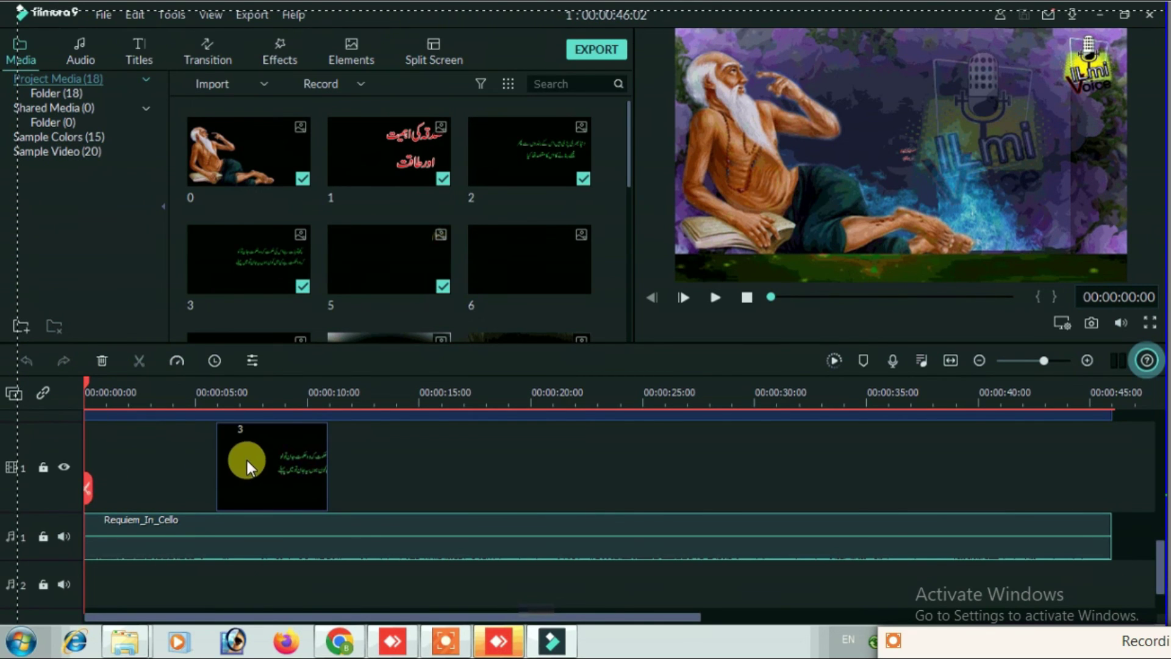
scroll(293, 464, up, 3)
scroll(309, 466, up, 6)
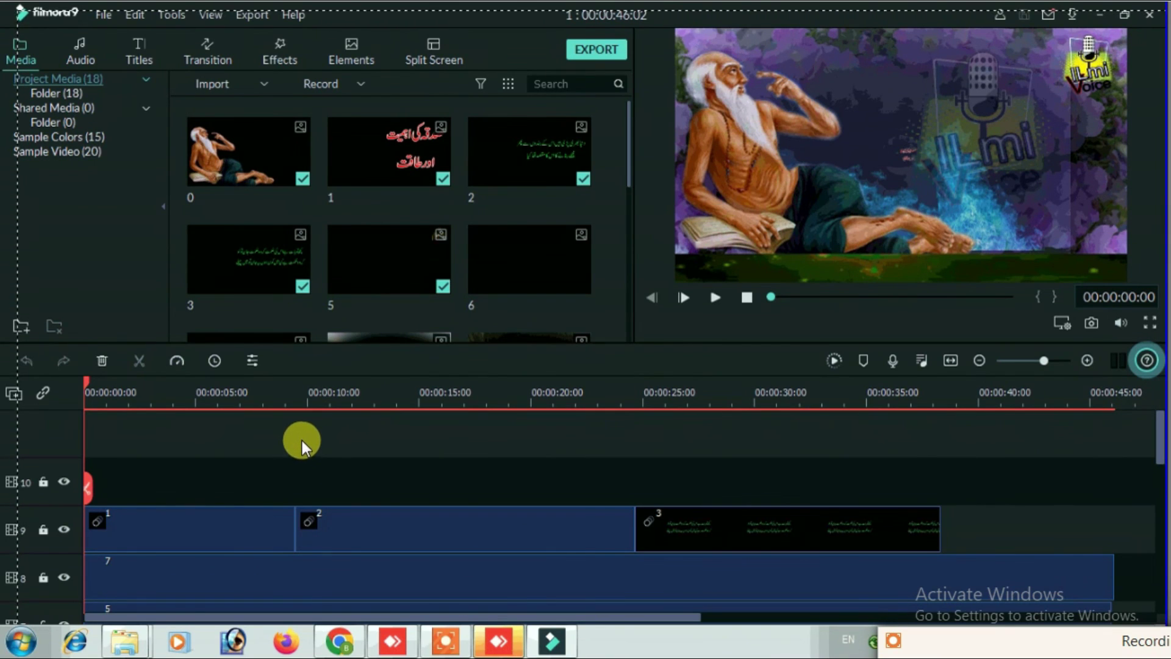
click(690, 302)
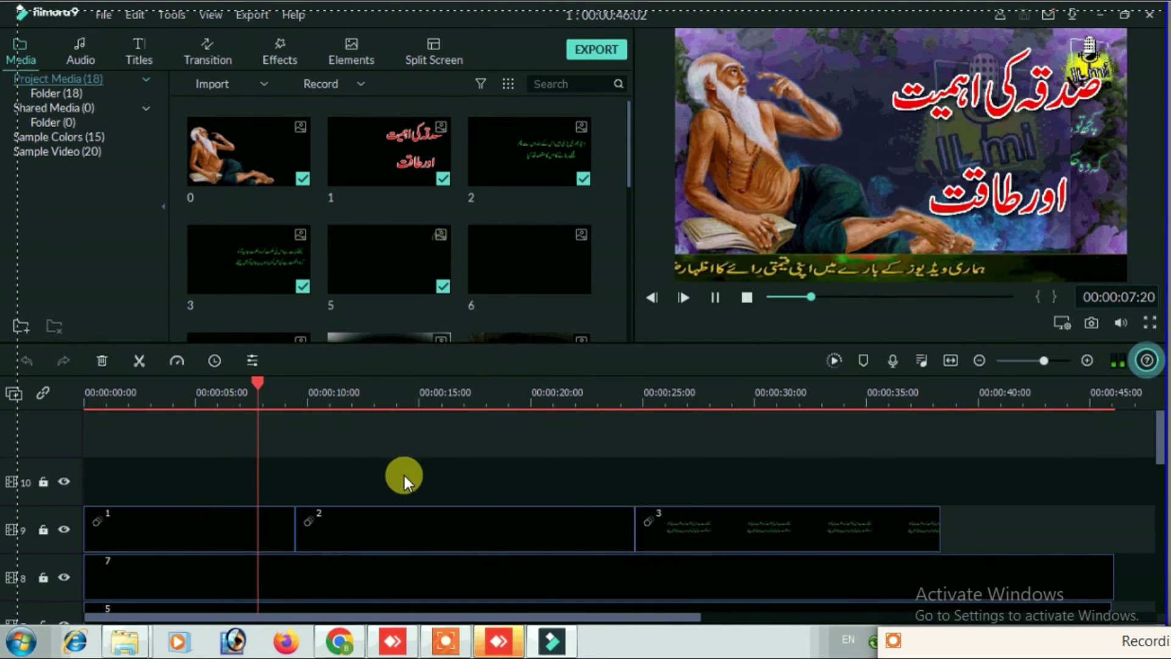
key(space)
Examine the timeline tracks for the replaced image 0 and Ocean - 62249 clip while previewing on to about 15 seconds
scroll(453, 409, down, 3)
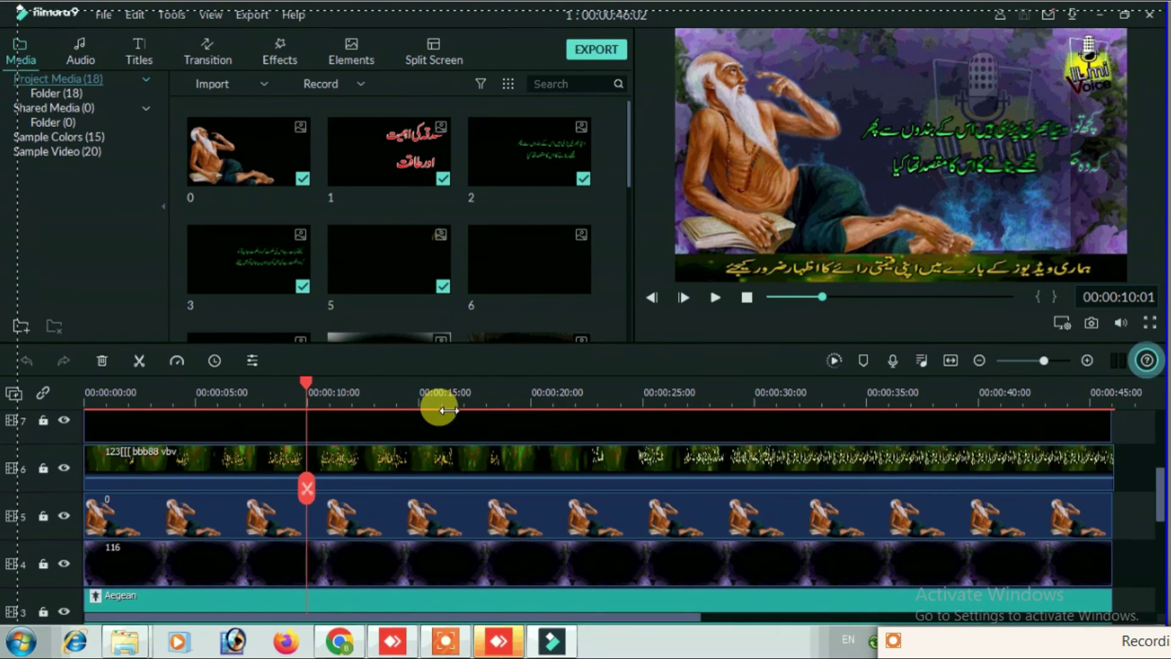
scroll(433, 439, down, 3)
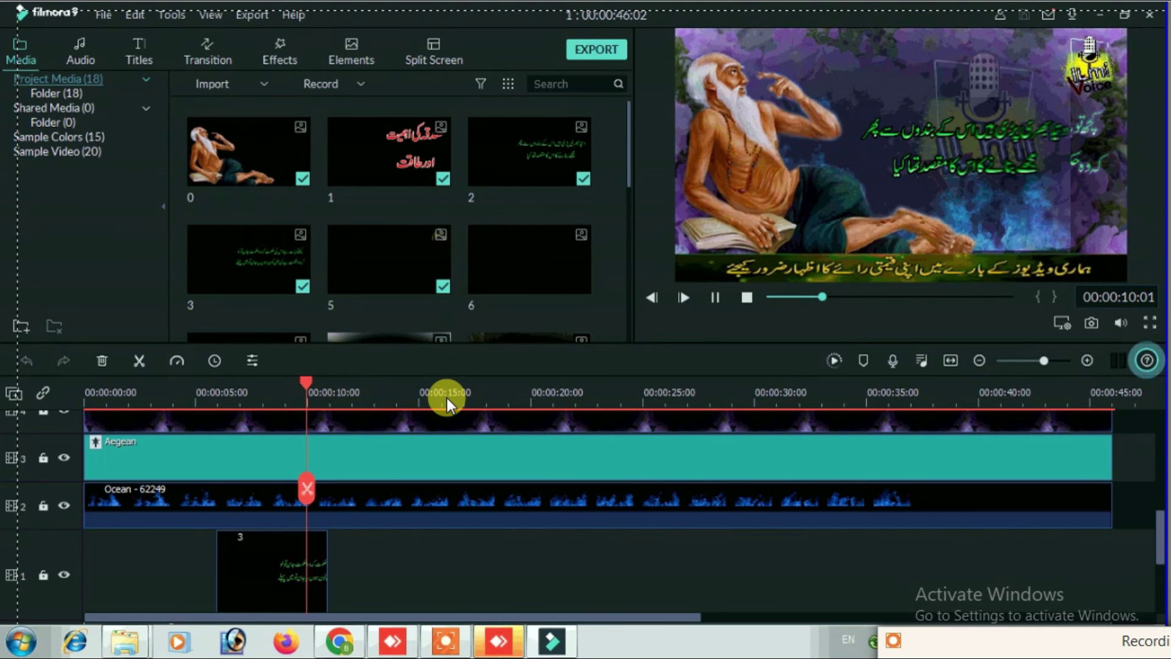
scroll(446, 402, up, 1)
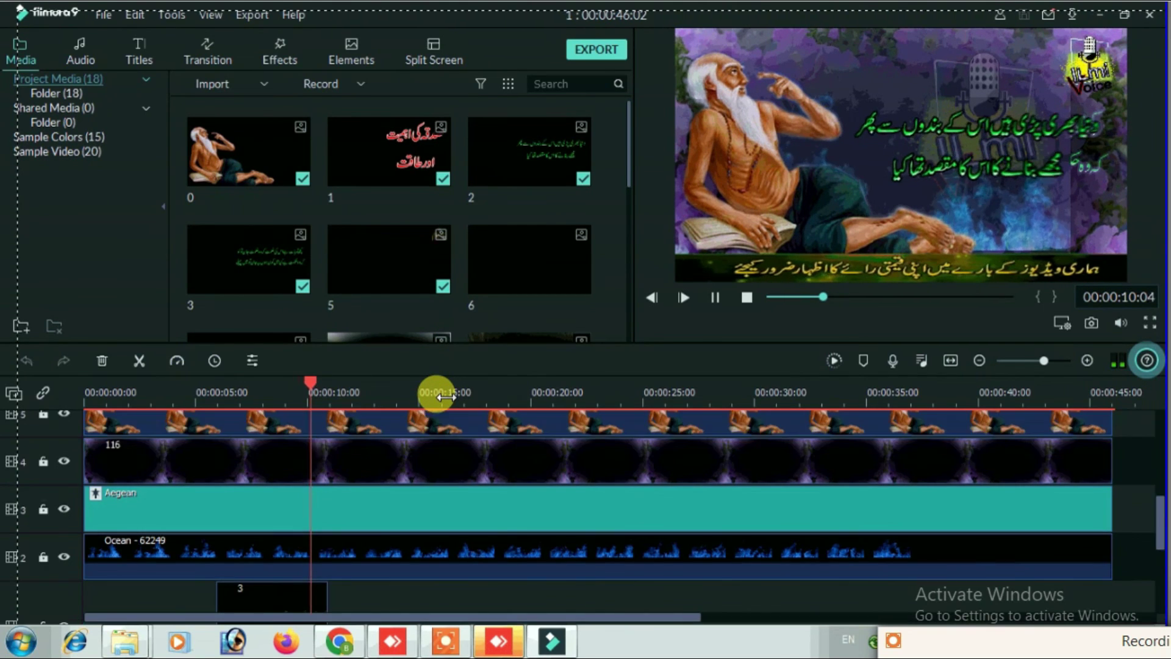
scroll(427, 403, up, 1)
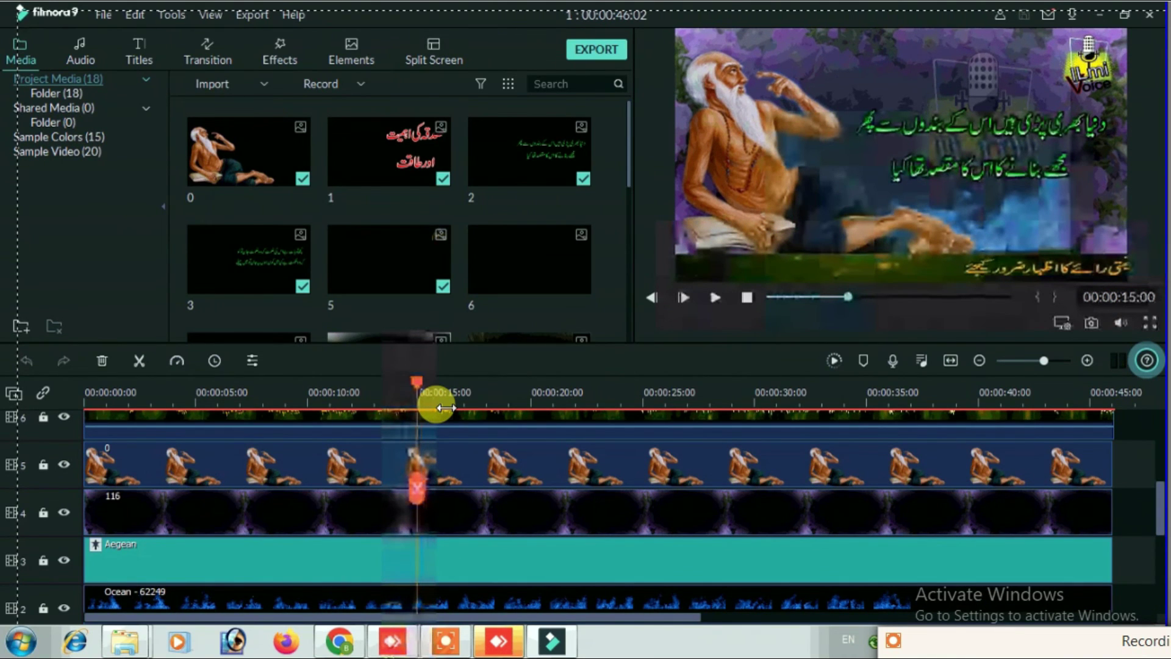
scroll(596, 410, up, 2)
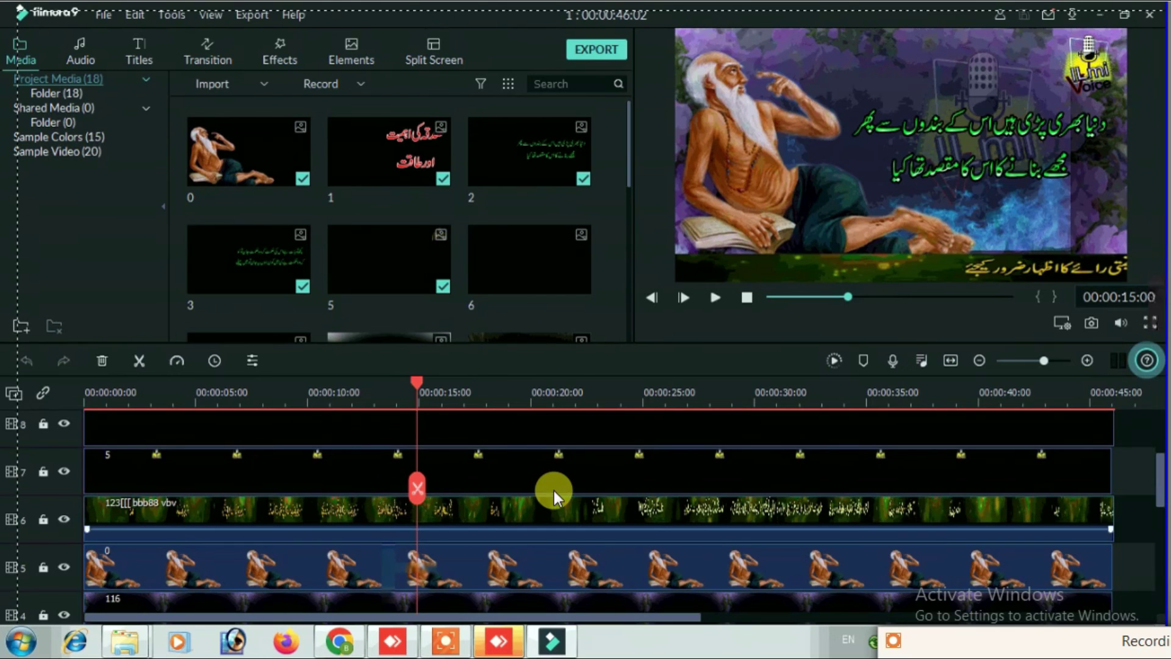
scroll(550, 489, down, 3)
scroll(529, 476, down, 3)
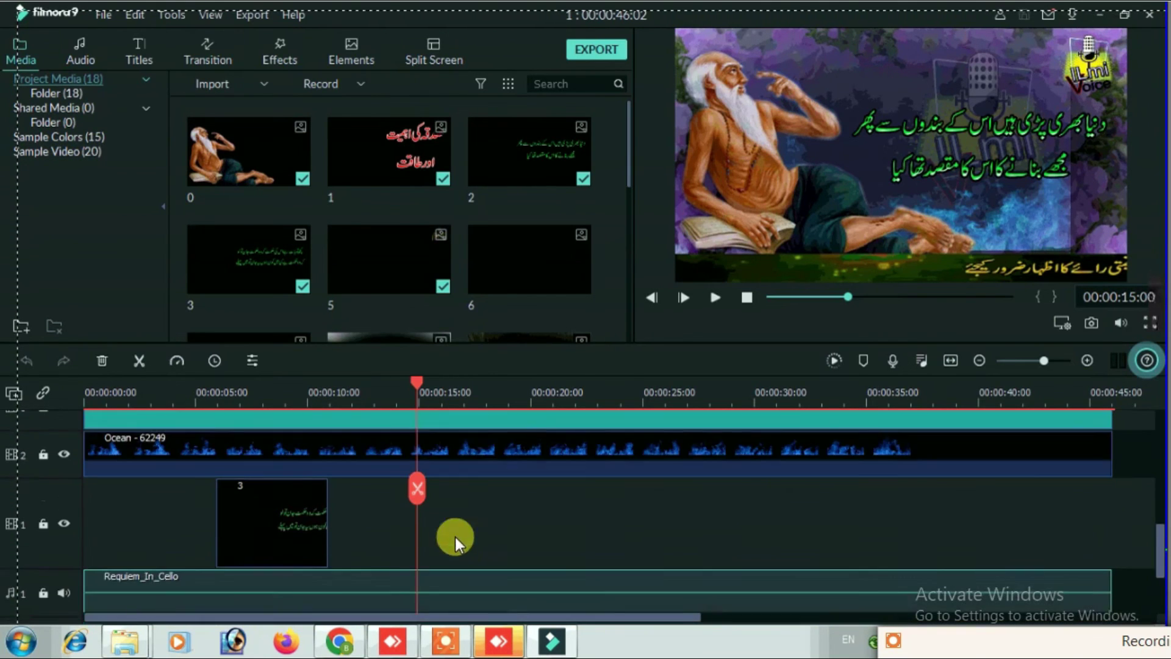
Move the playhead back near the timeline's start, at 00:00:00:13, and review the upper tracks
click(92, 383)
scroll(296, 497, up, 3)
scroll(300, 502, up, 5)
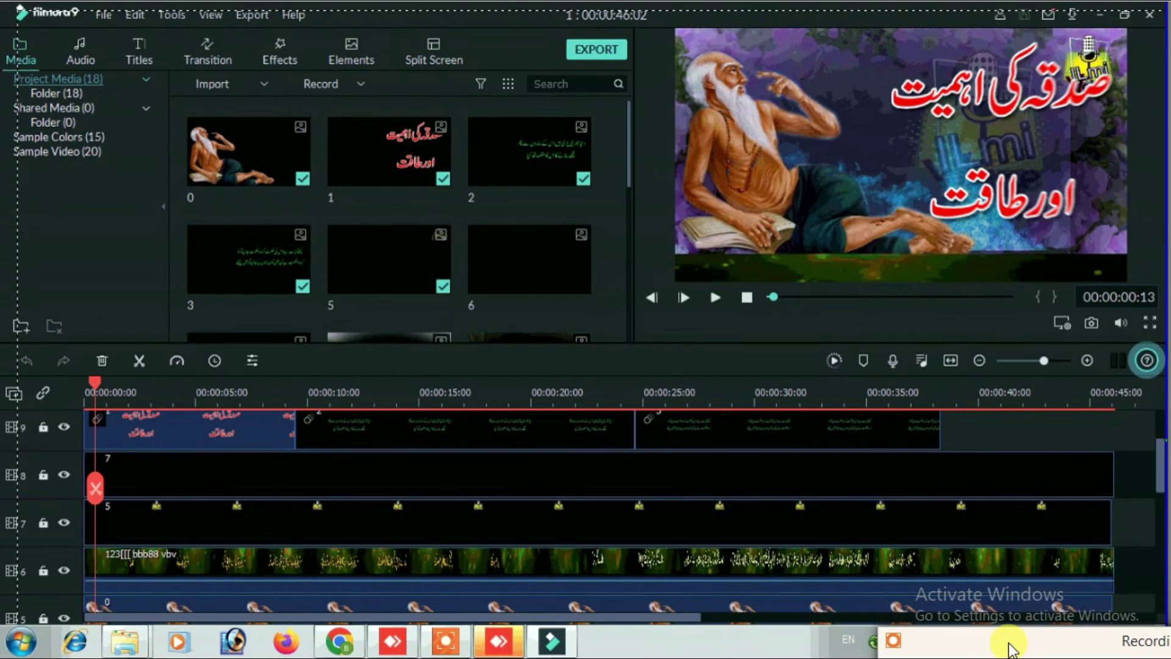
mouse_move(773, 645)
drag(773, 646, 1013, 645)
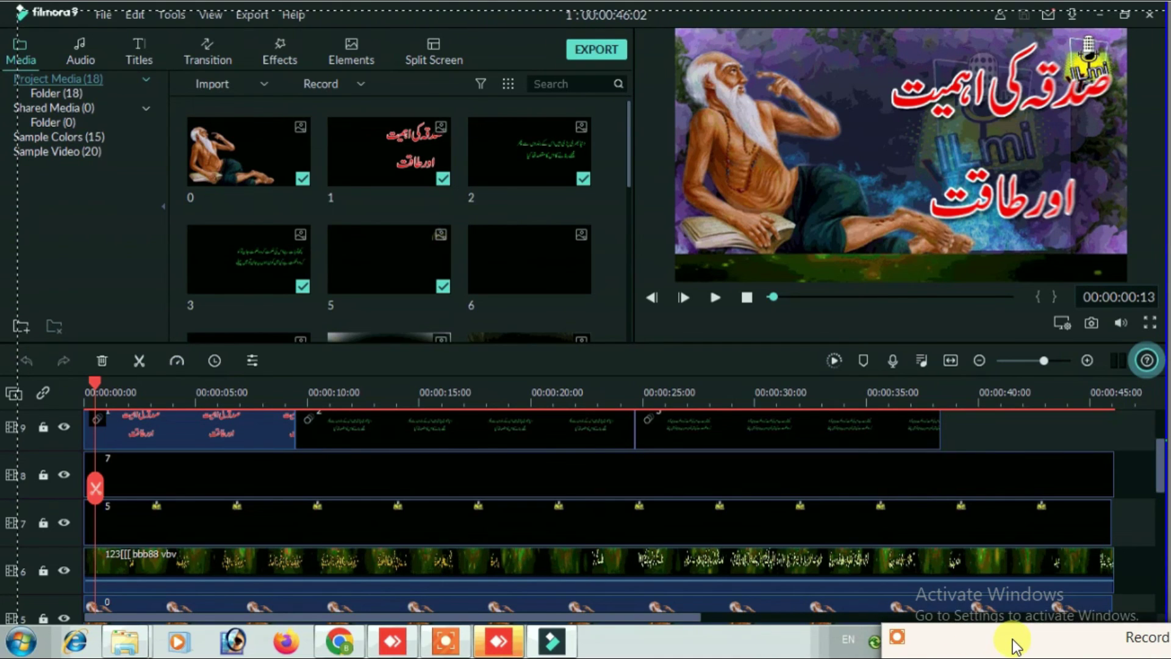